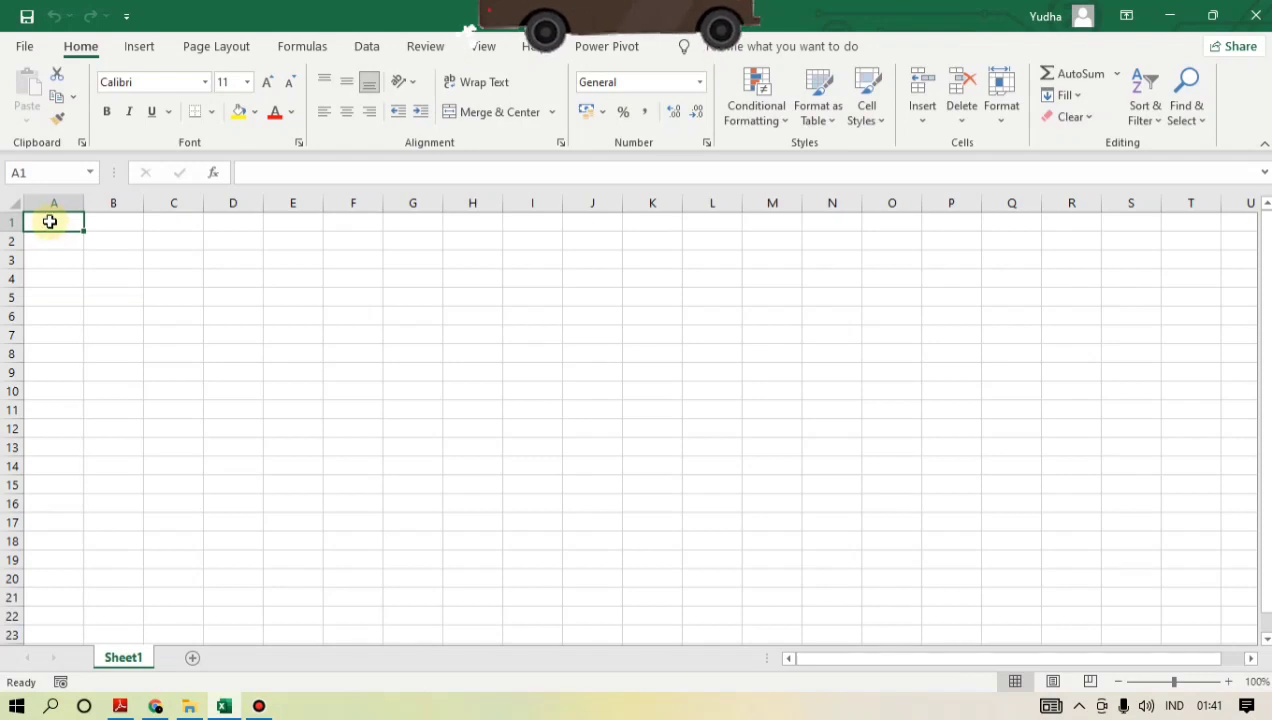
- Merge and center cells A1:D1 and enter the title "Agama di Indonesia dan Jenis tempat Ibadahnya"
left_click_drag(50, 221, 221, 219)
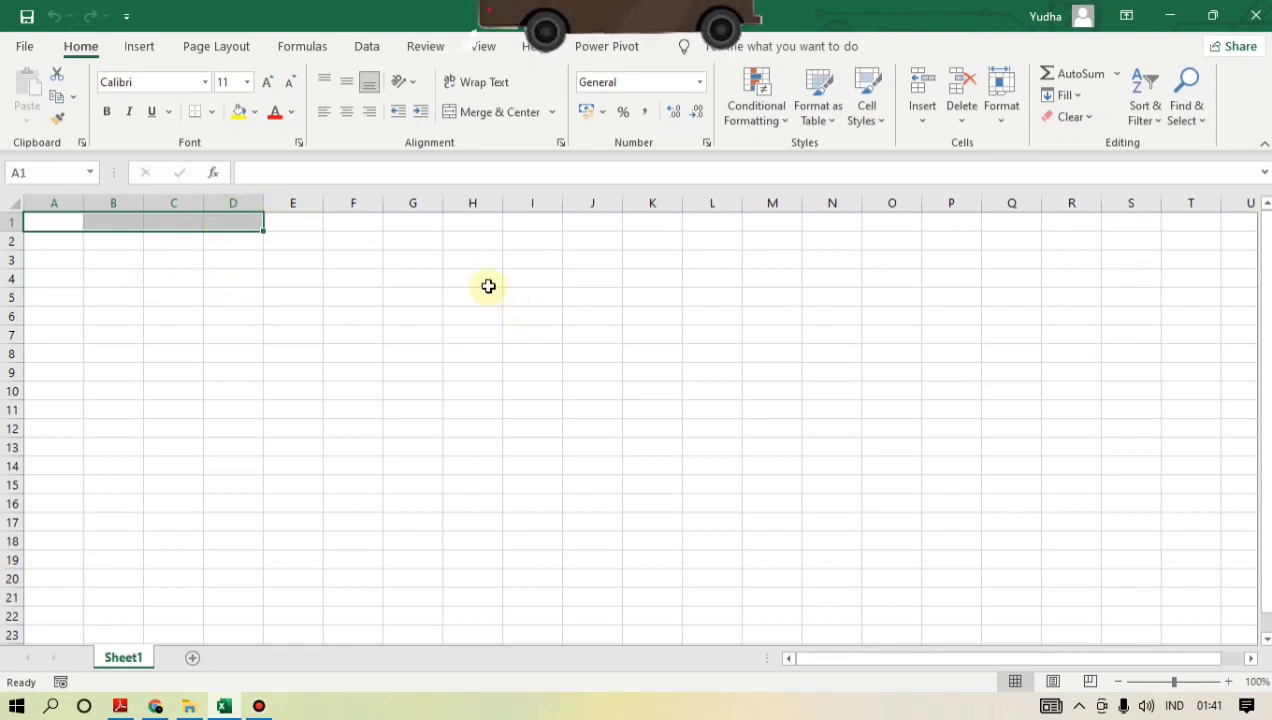
left_click(455, 112)
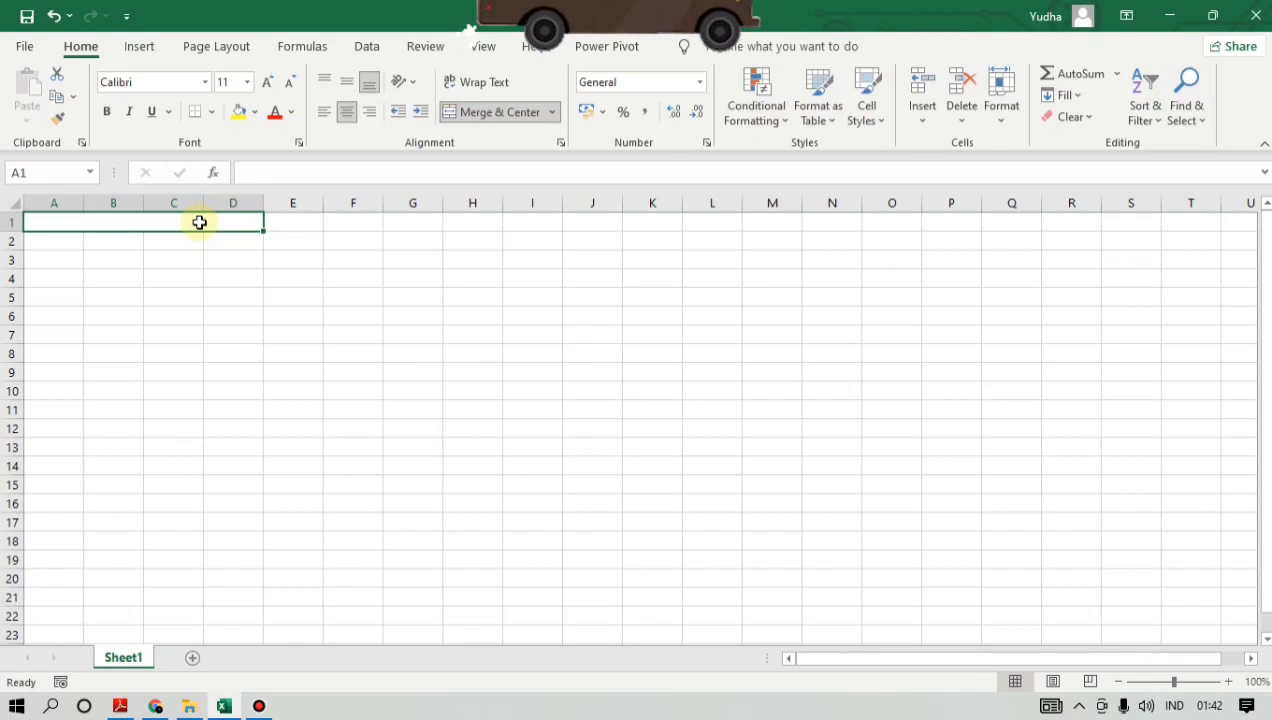
type("Agama ")
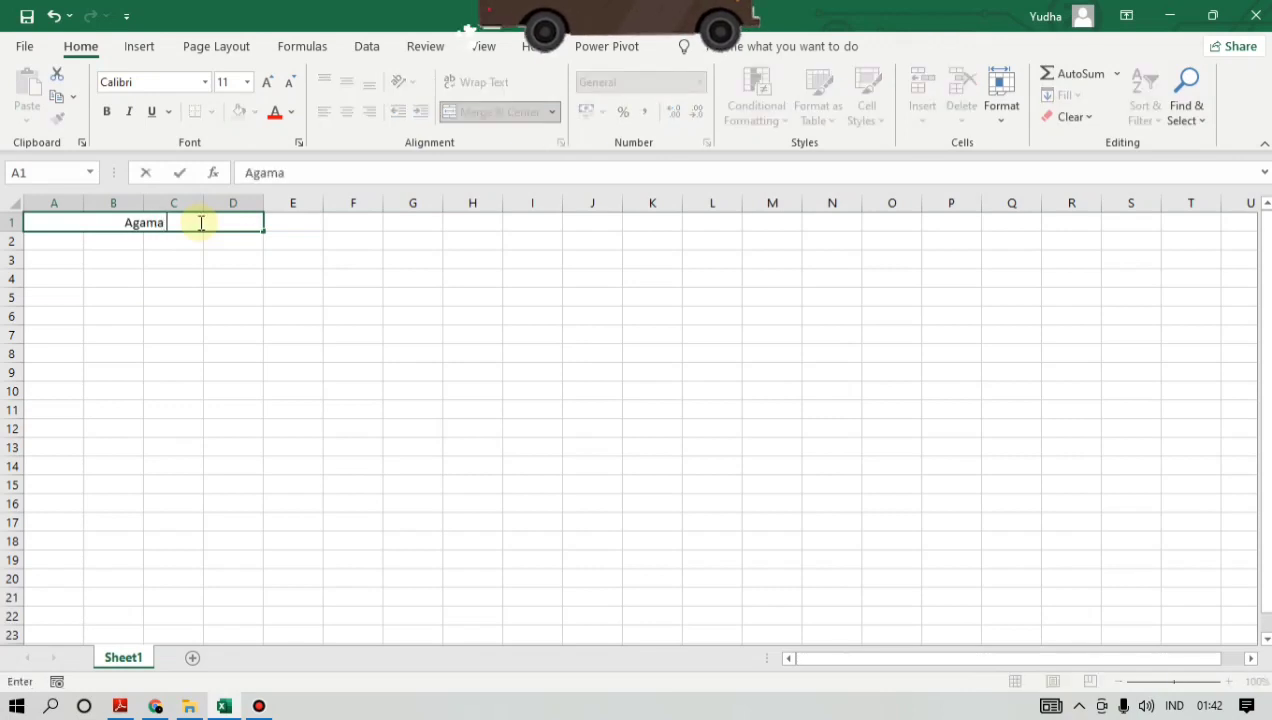
type("di Ind")
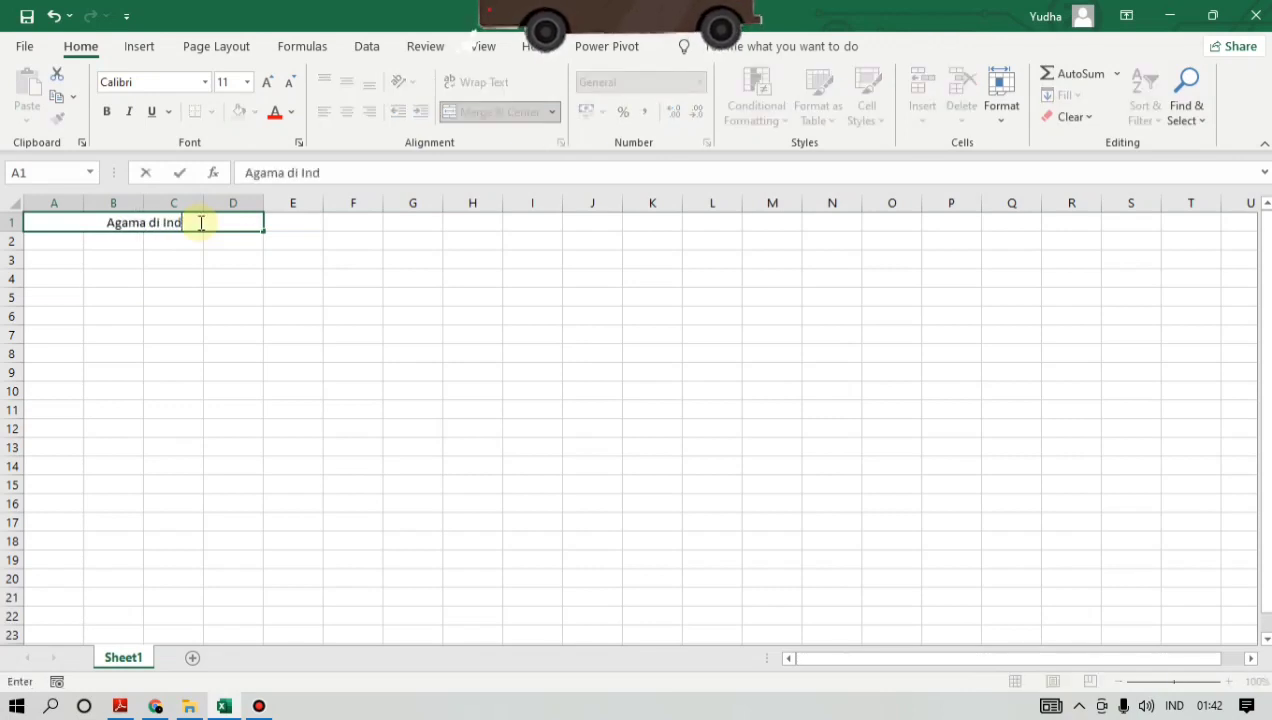
type("one")
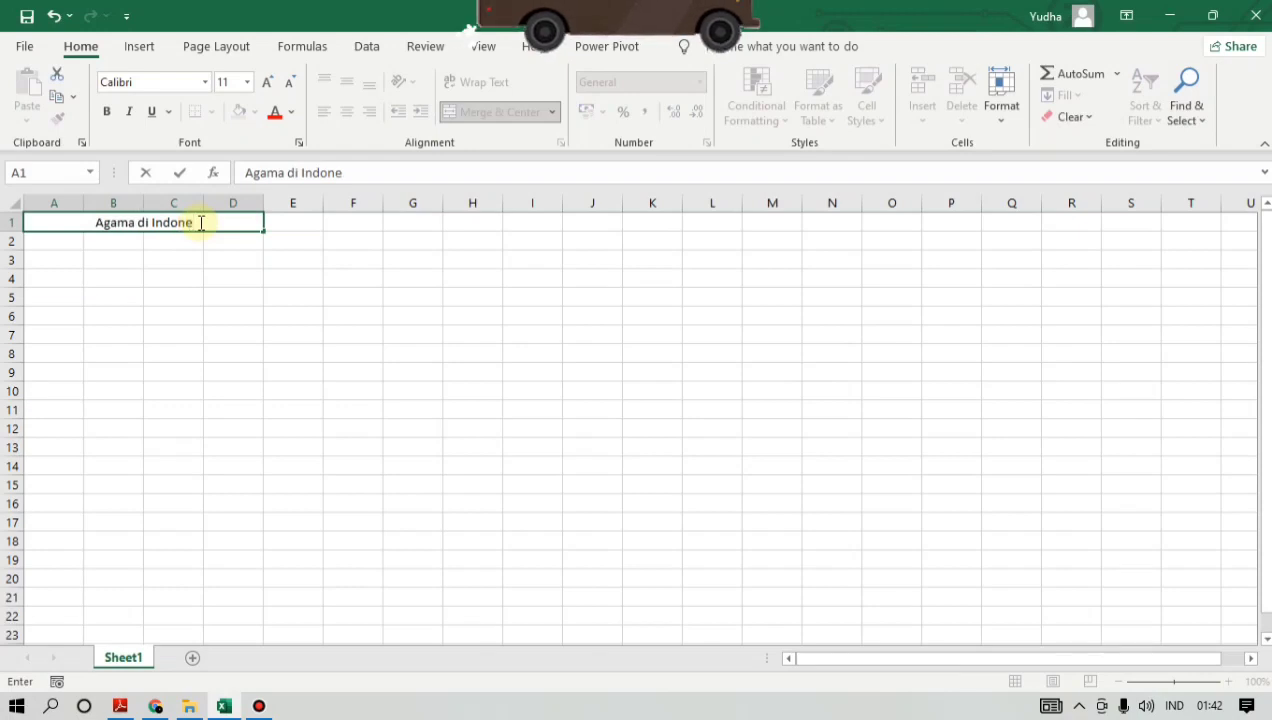
type("sia")
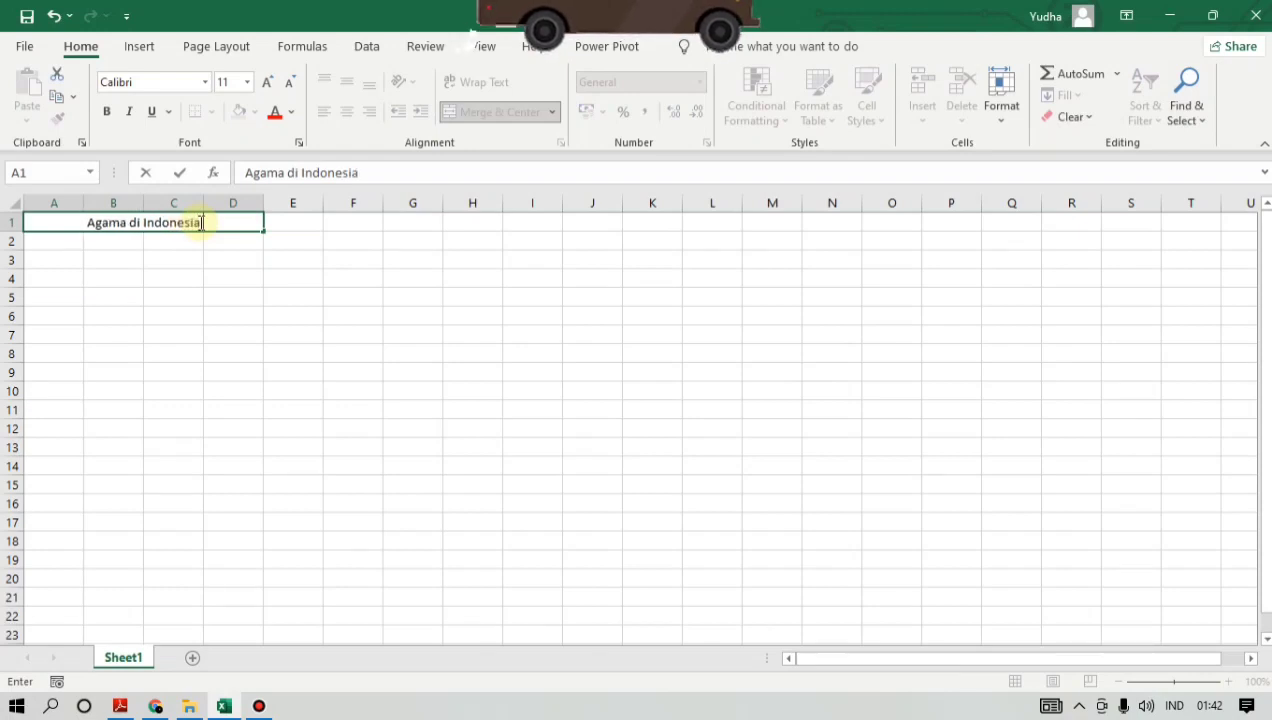
type("  dan")
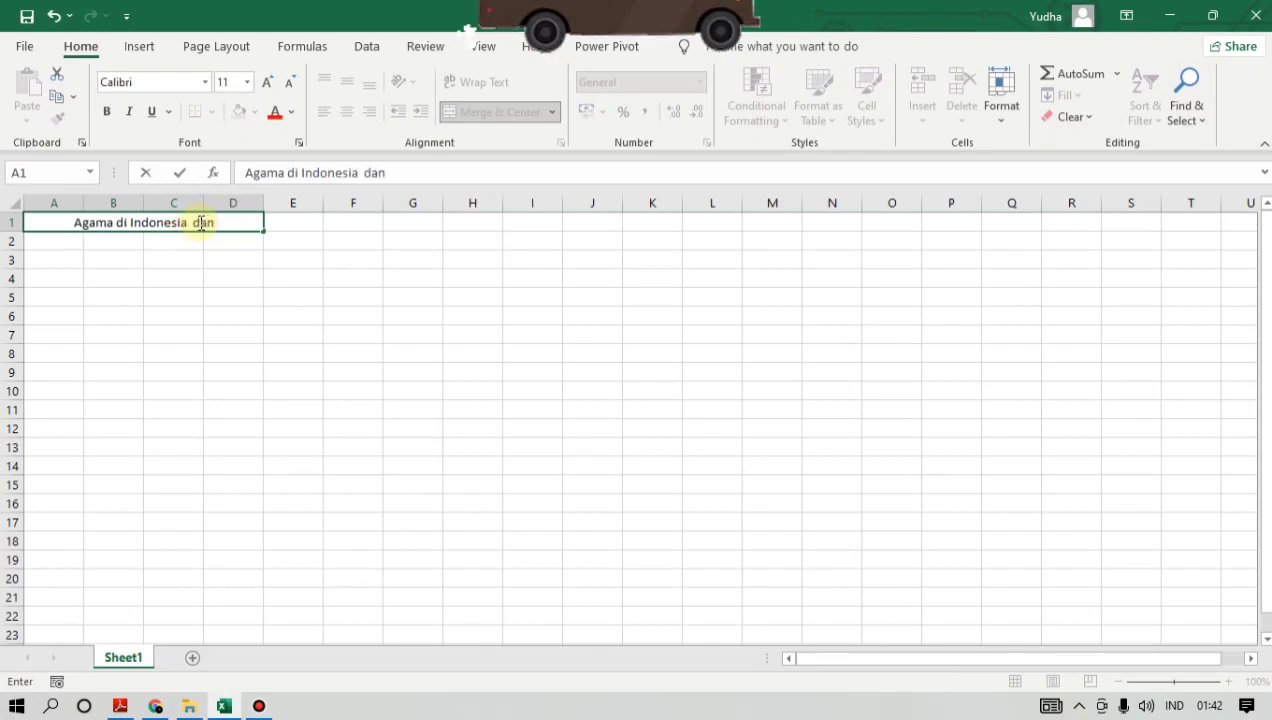
type(" Jenis")
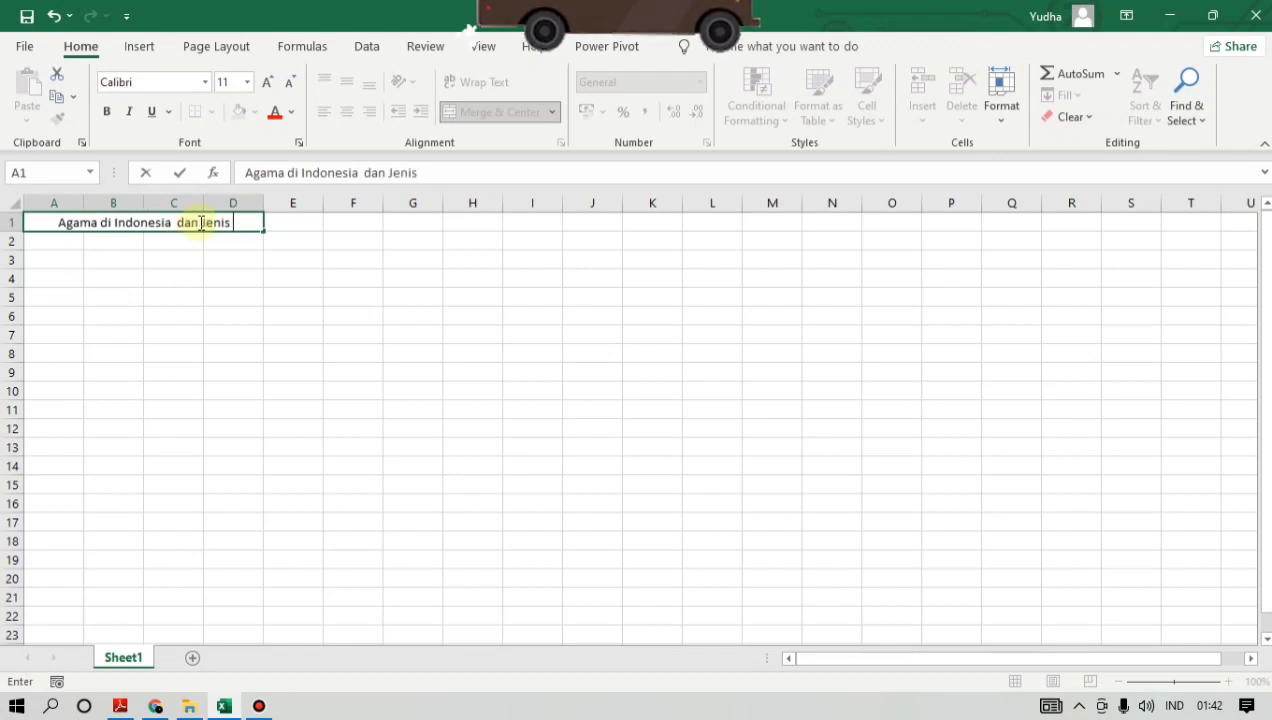
type(" tempat")
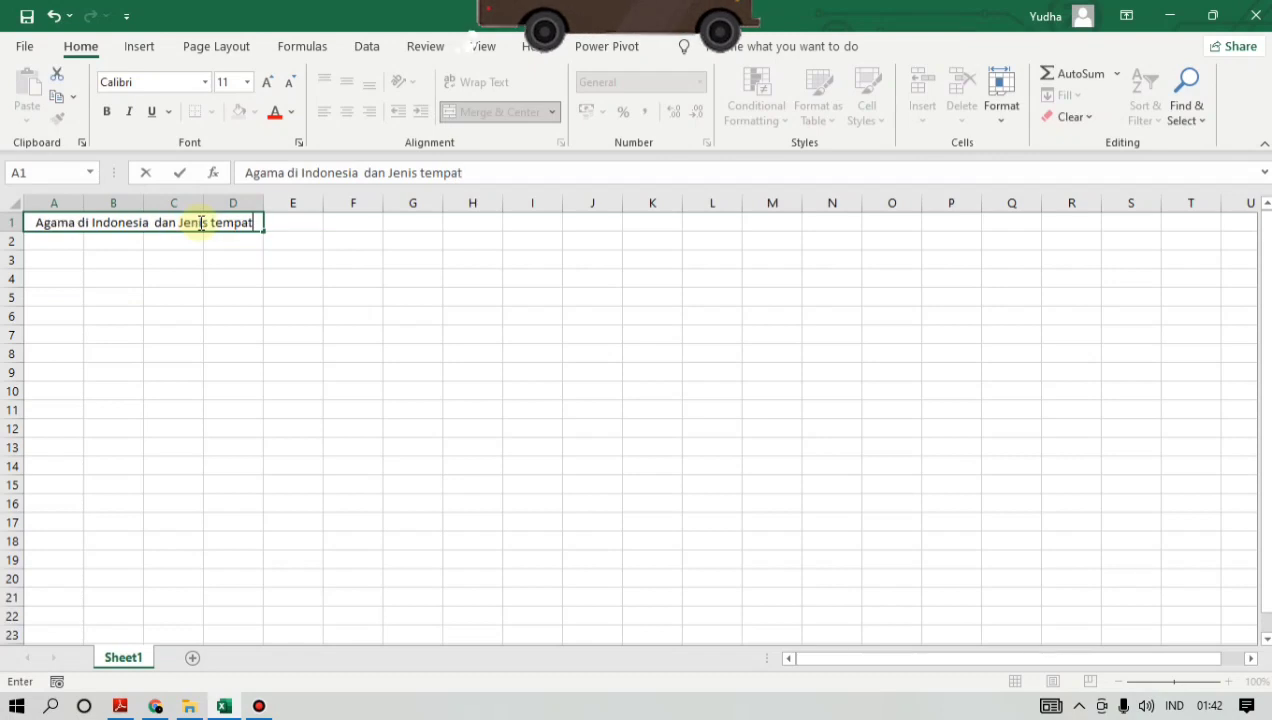
type(" Ibadah")
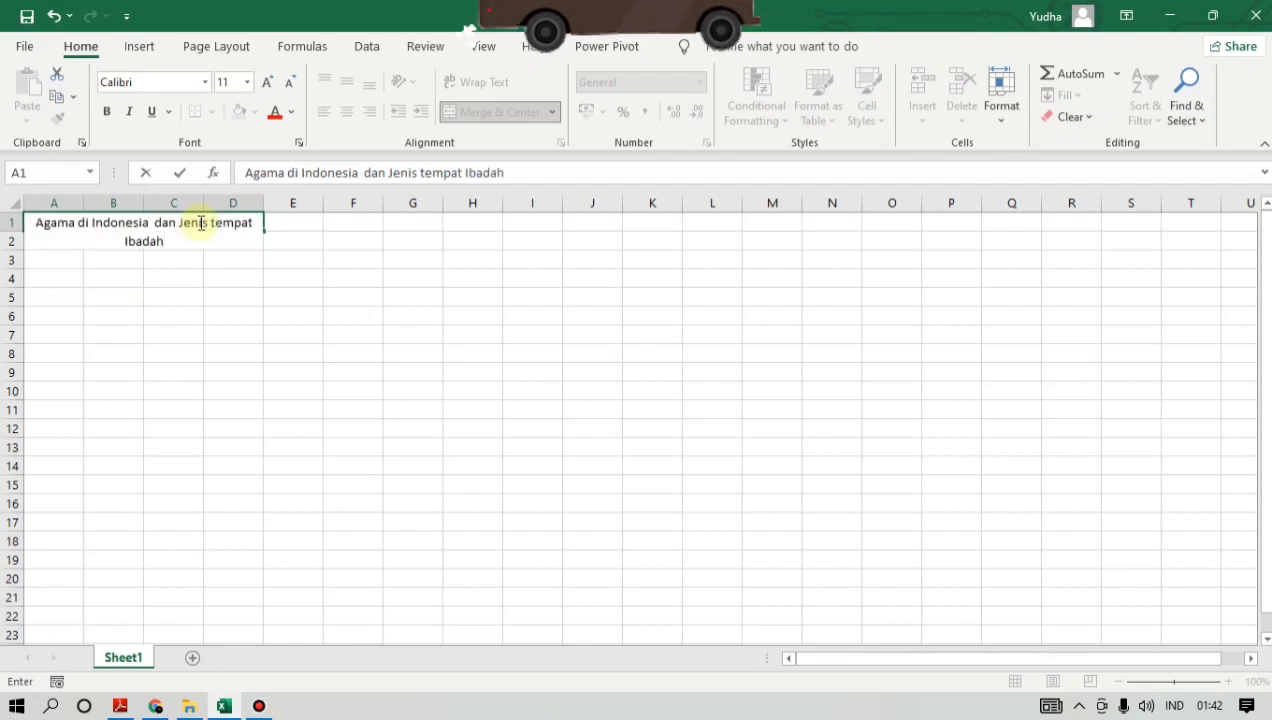
type("nya")
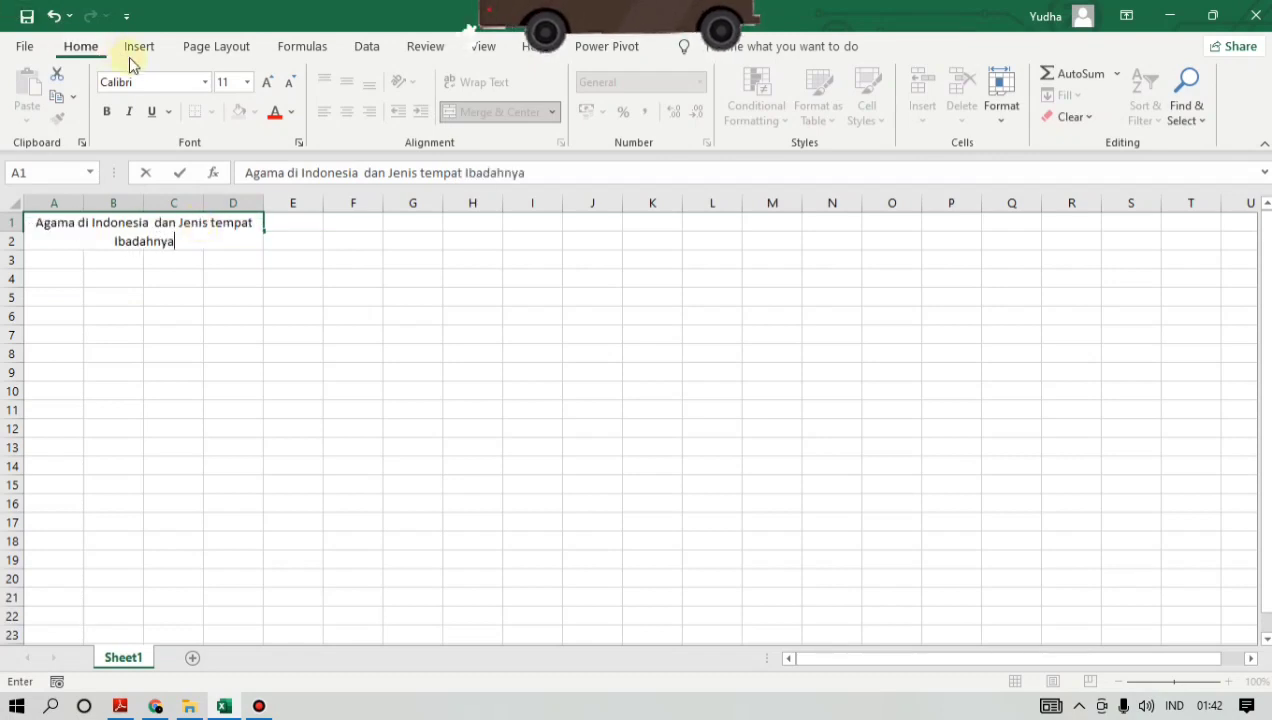
left_click(353, 503)
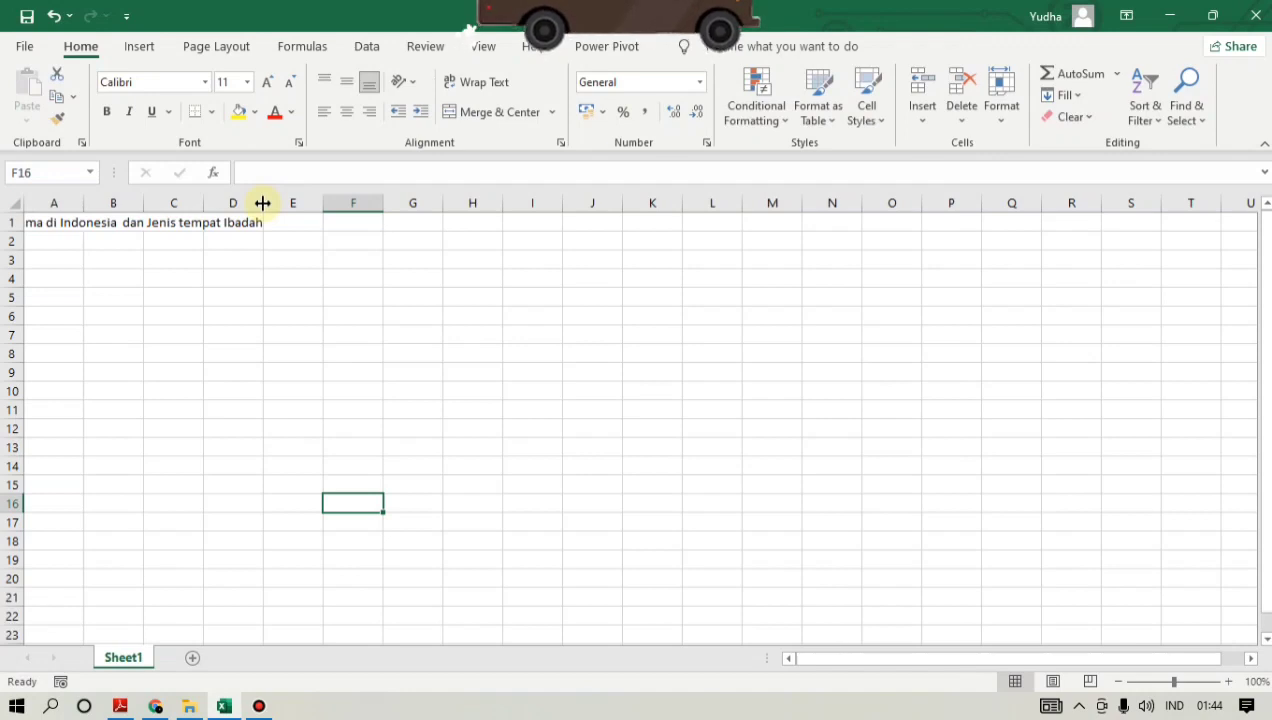
- Widen columns D, C, B and A so the merged title in row 1 fits in full
left_click_drag(262, 203, 334, 210)
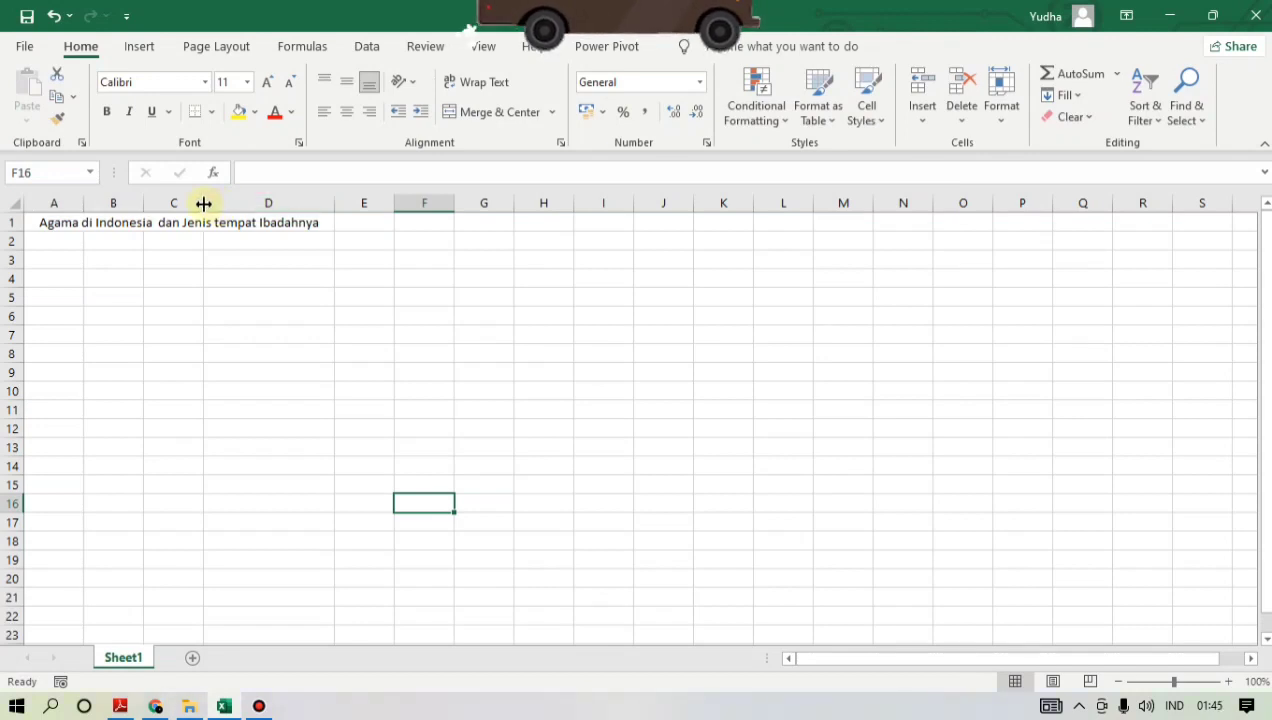
left_click_drag(203, 204, 249, 204)
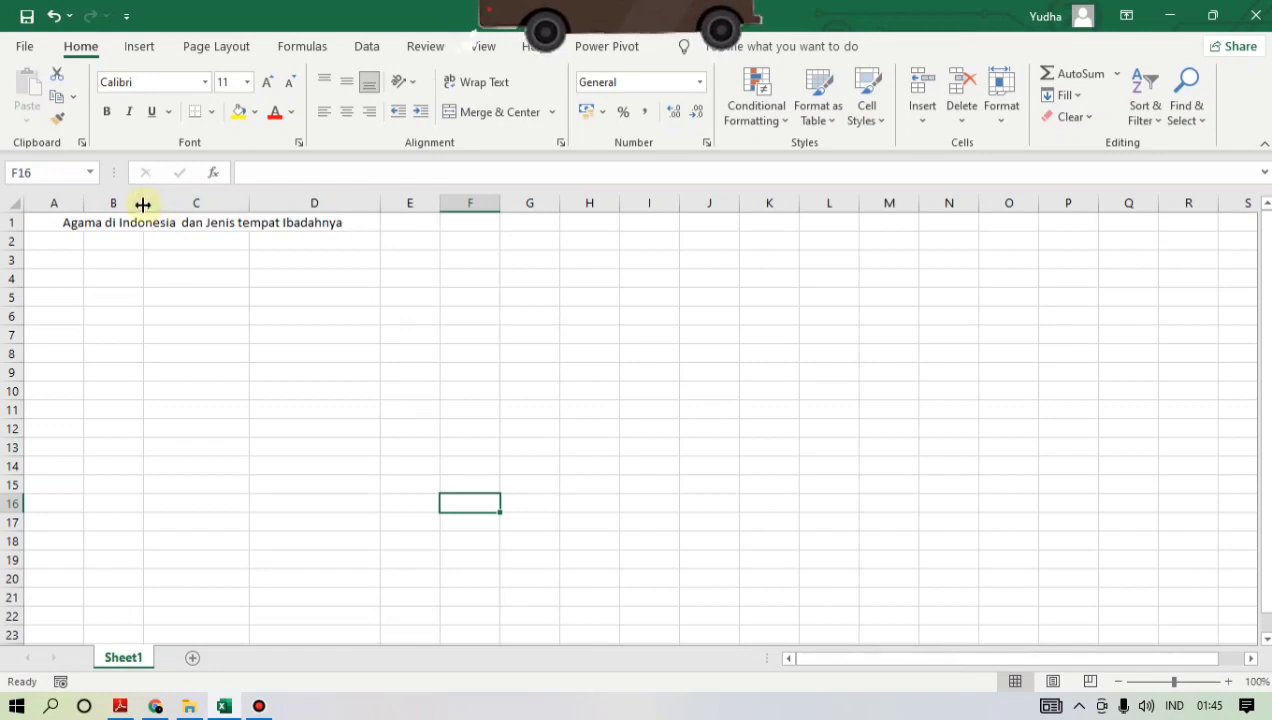
left_click_drag(143, 204, 171, 204)
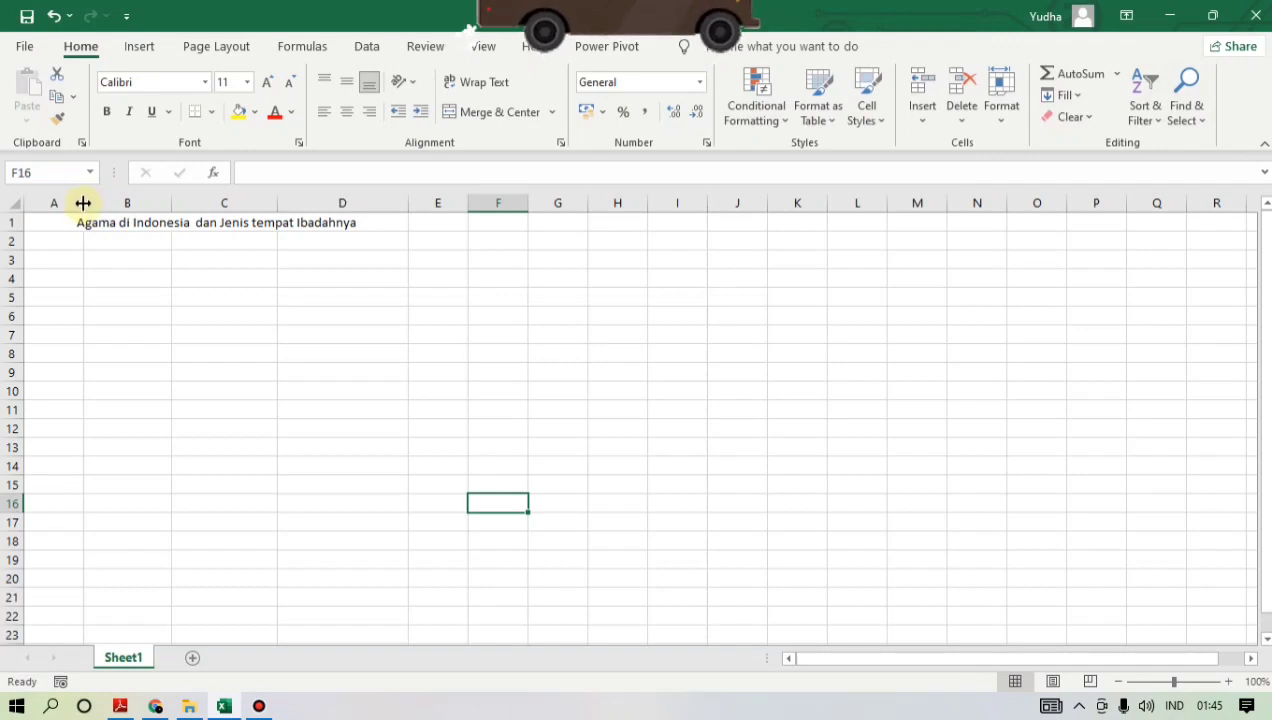
left_click_drag(83, 203, 89, 203)
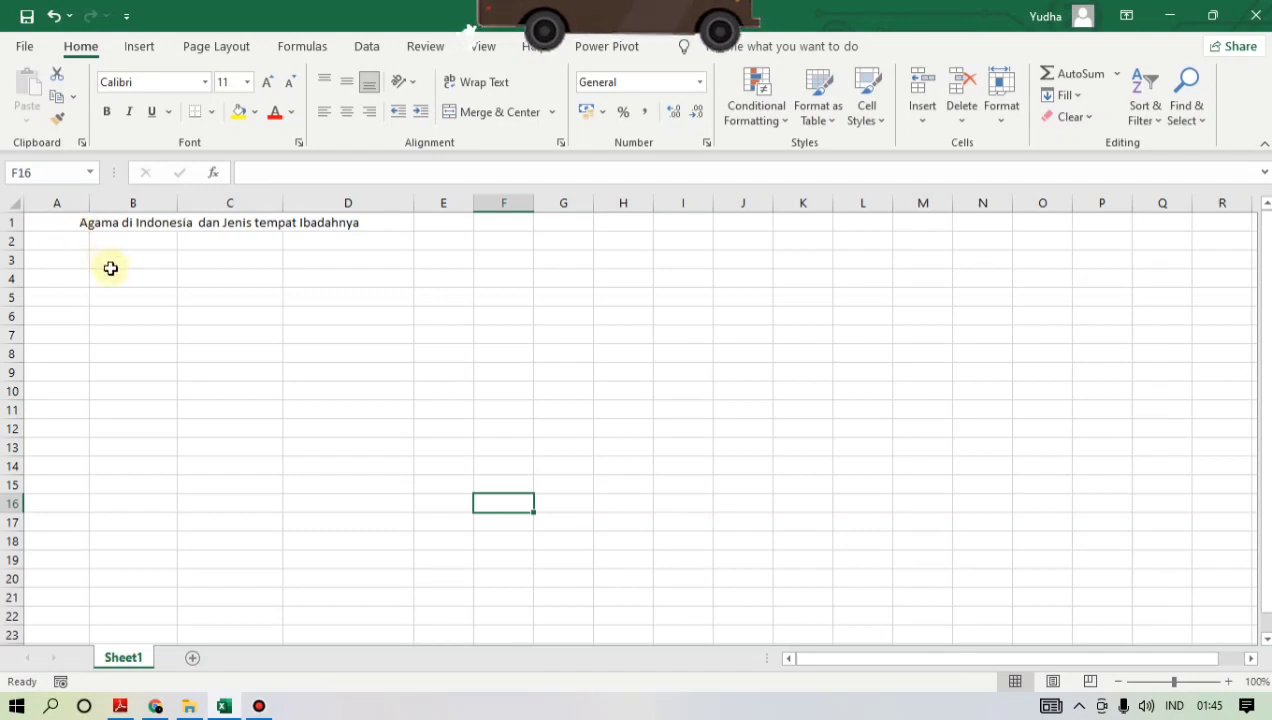
- Format the title in A1 with the Berlin Sans FB Demi font at size 14
left_click(77, 221)
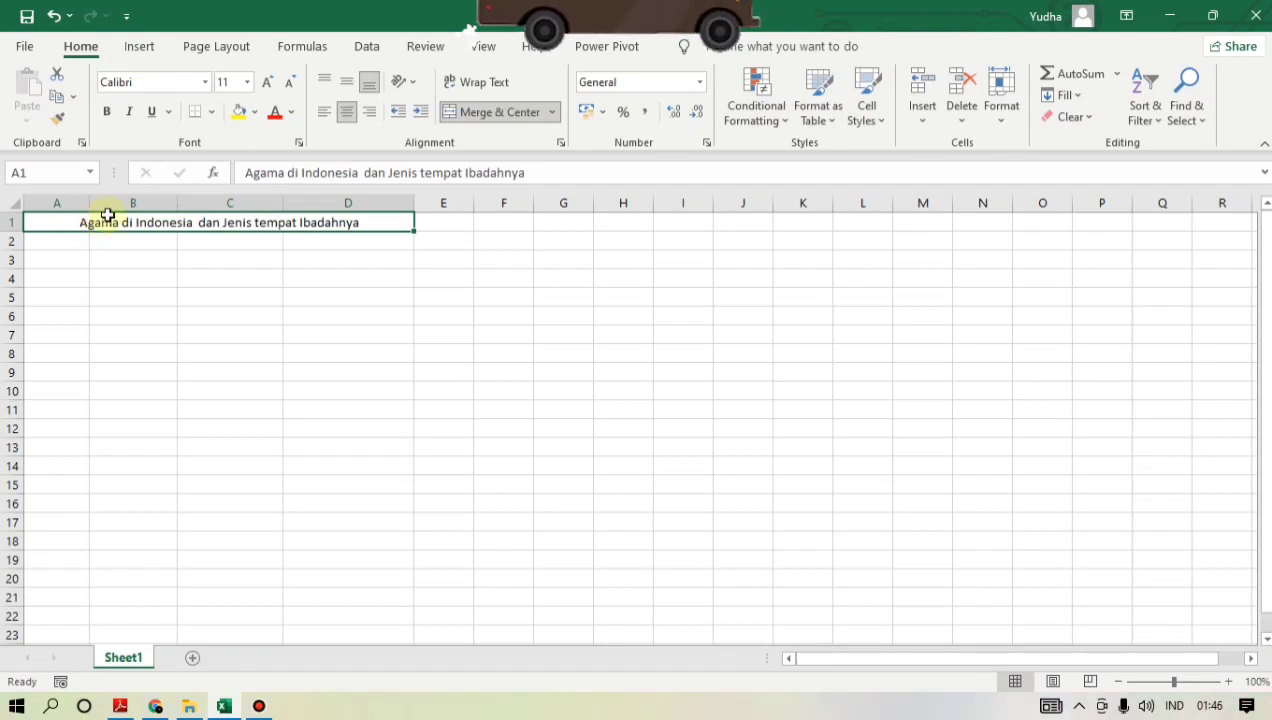
left_click(207, 82)
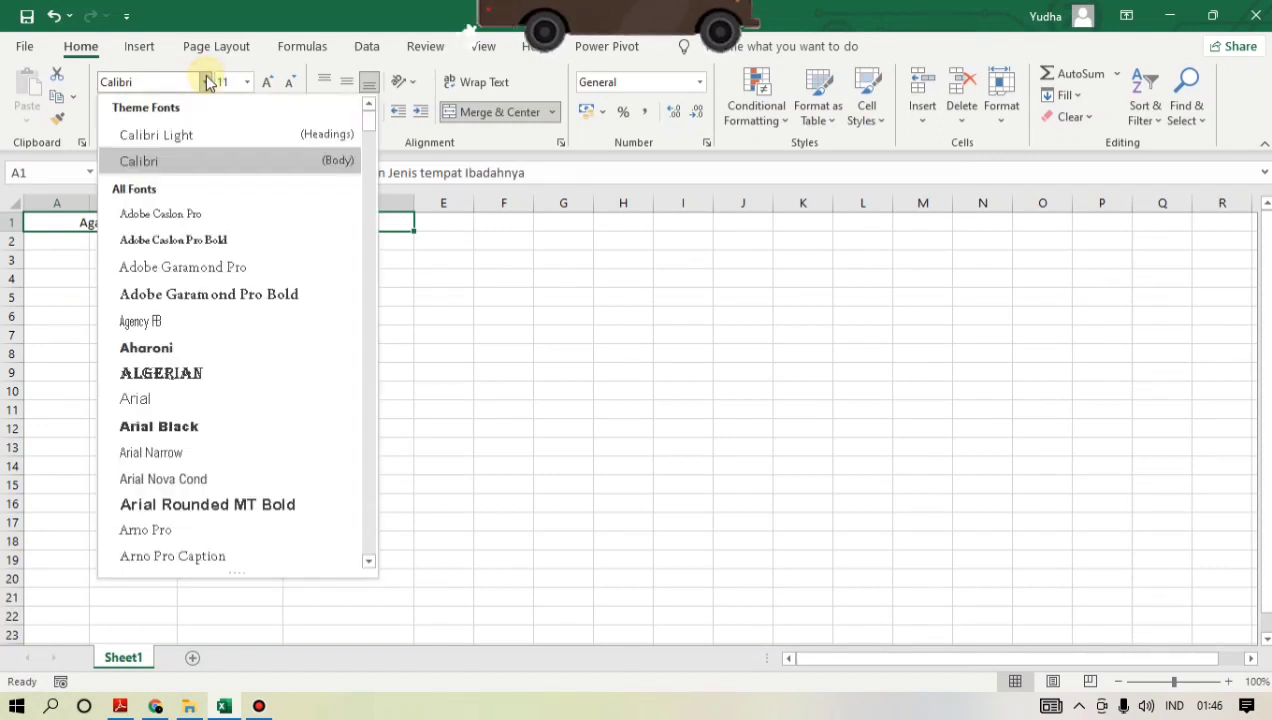
left_click(207, 82)
left_click(207, 82)
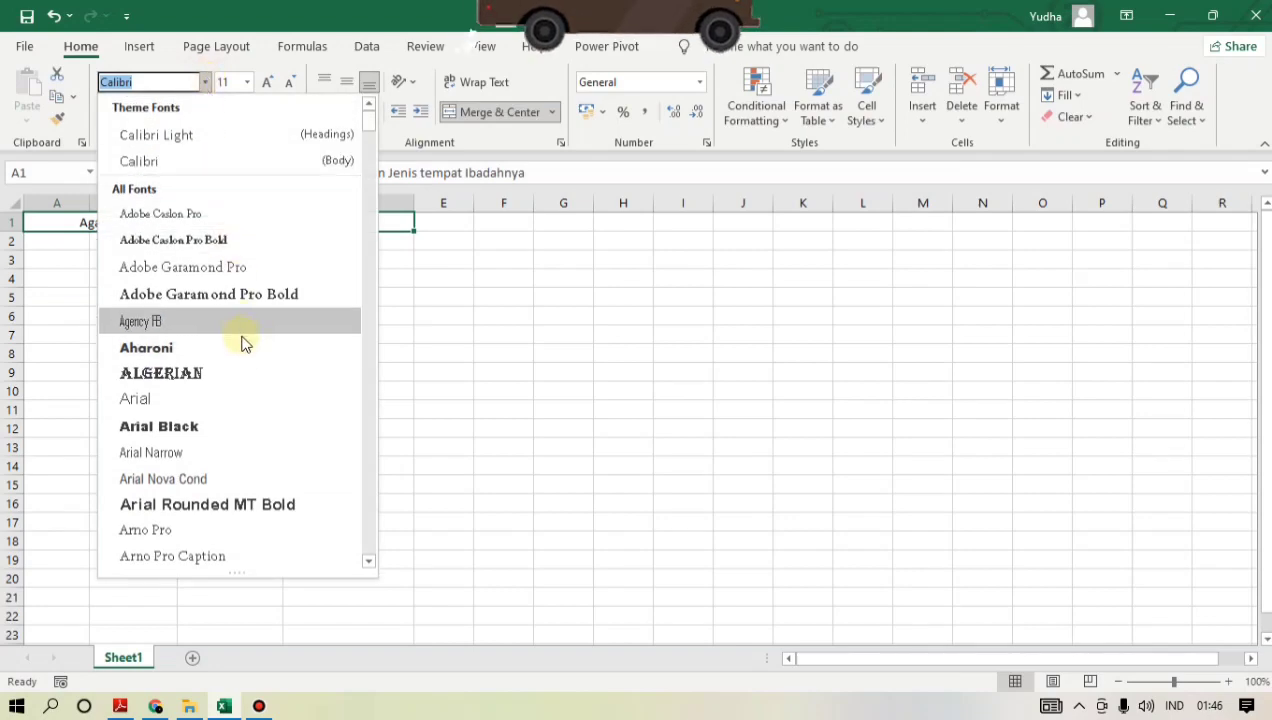
scroll(244, 345, "down", 9)
scroll(244, 345, "down", 5)
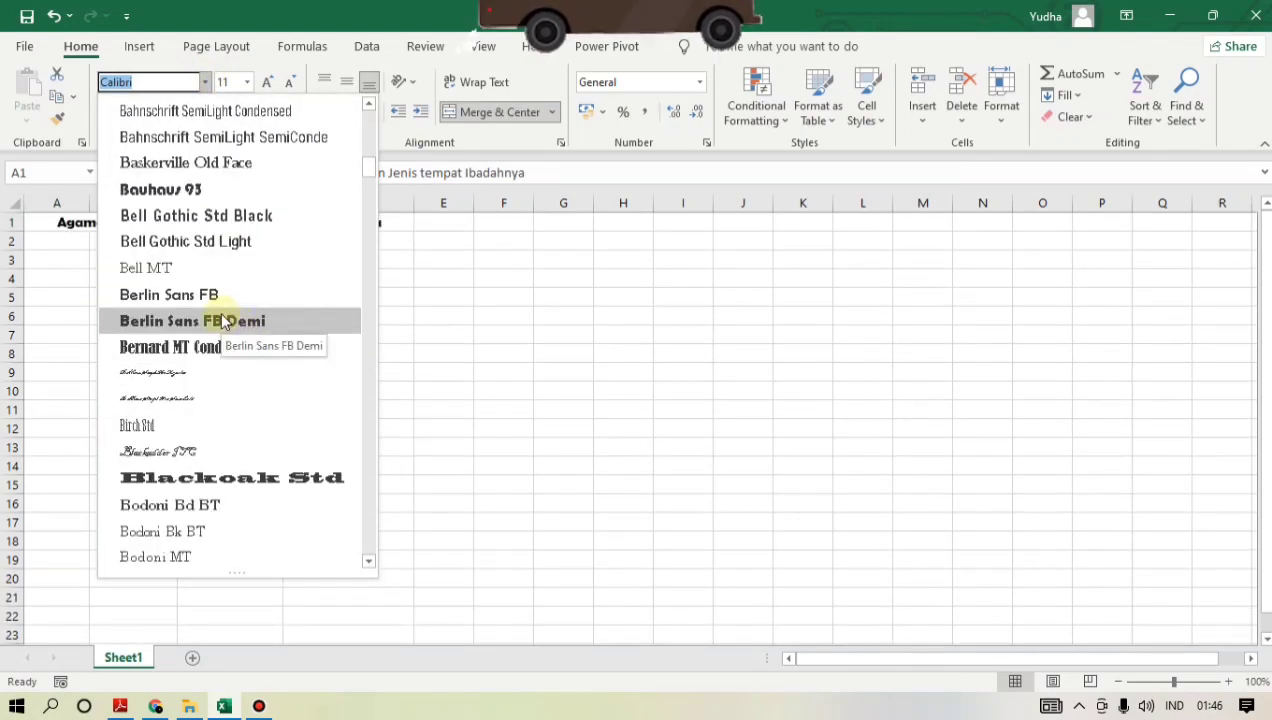
left_click(224, 328)
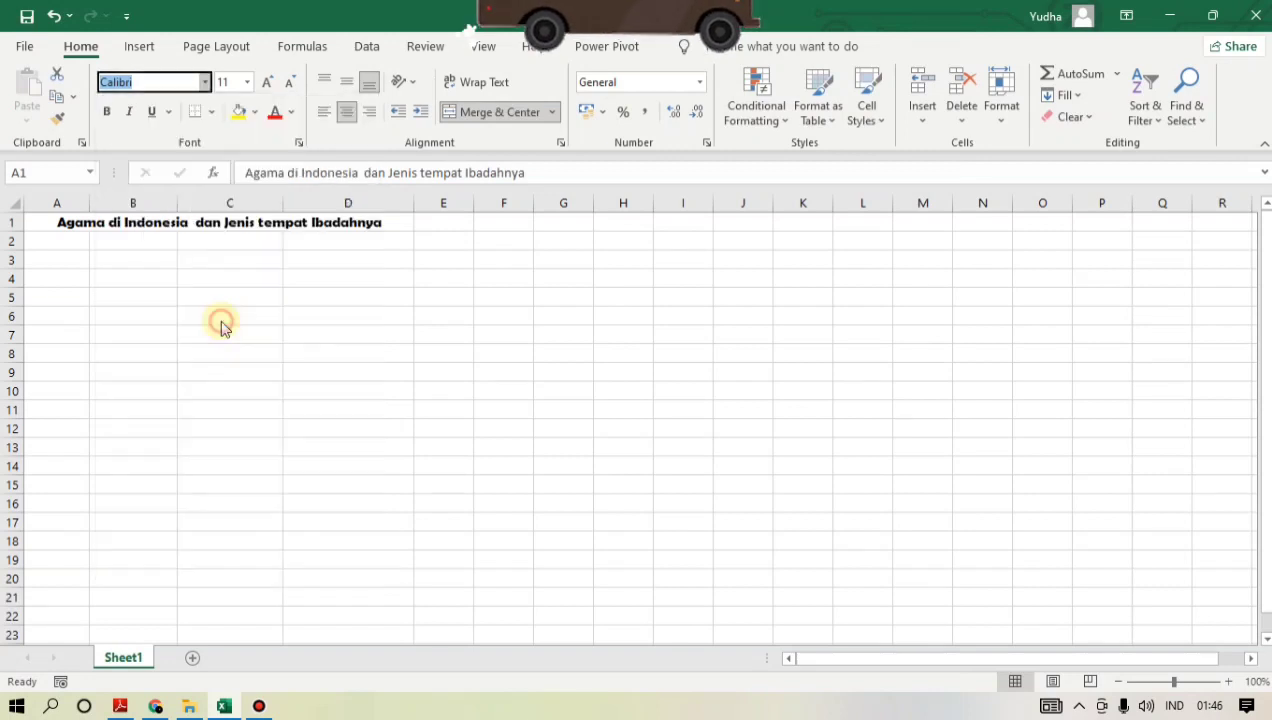
left_click(247, 86)
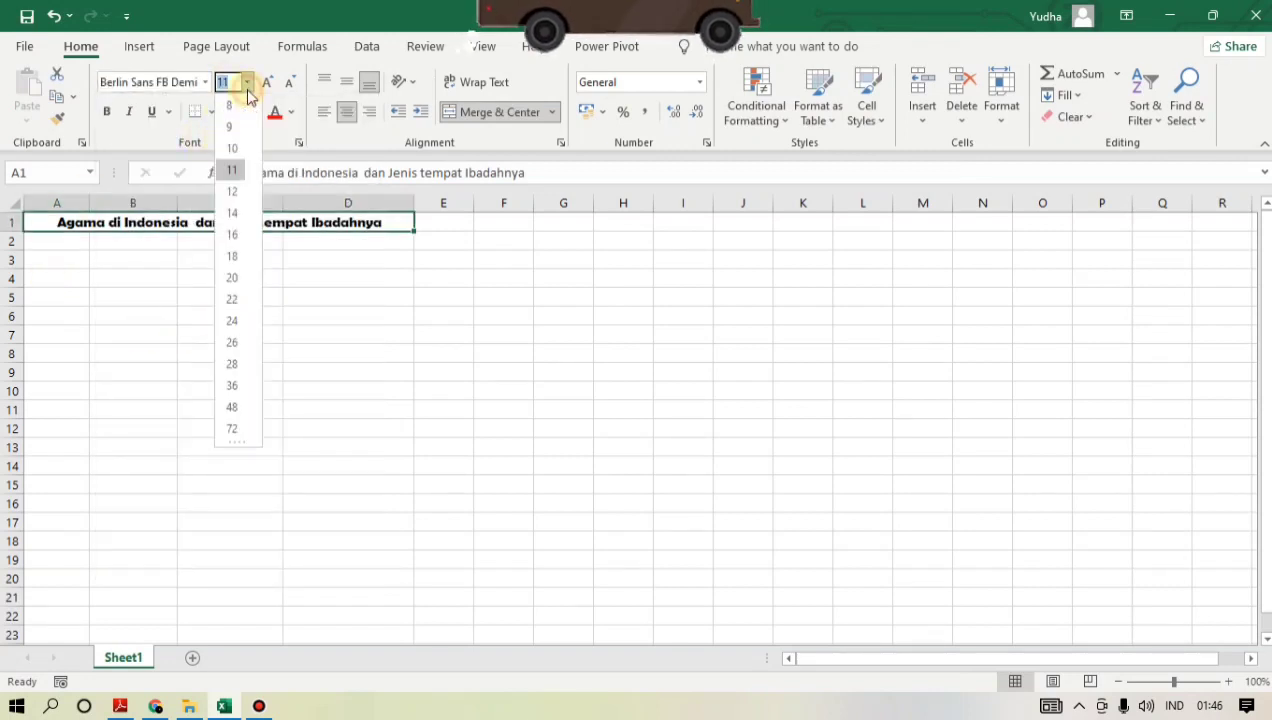
left_click(235, 214)
- Widen columns D, C, B and A a little more to leave room around the enlarged title
left_click_drag(413, 203, 432, 202)
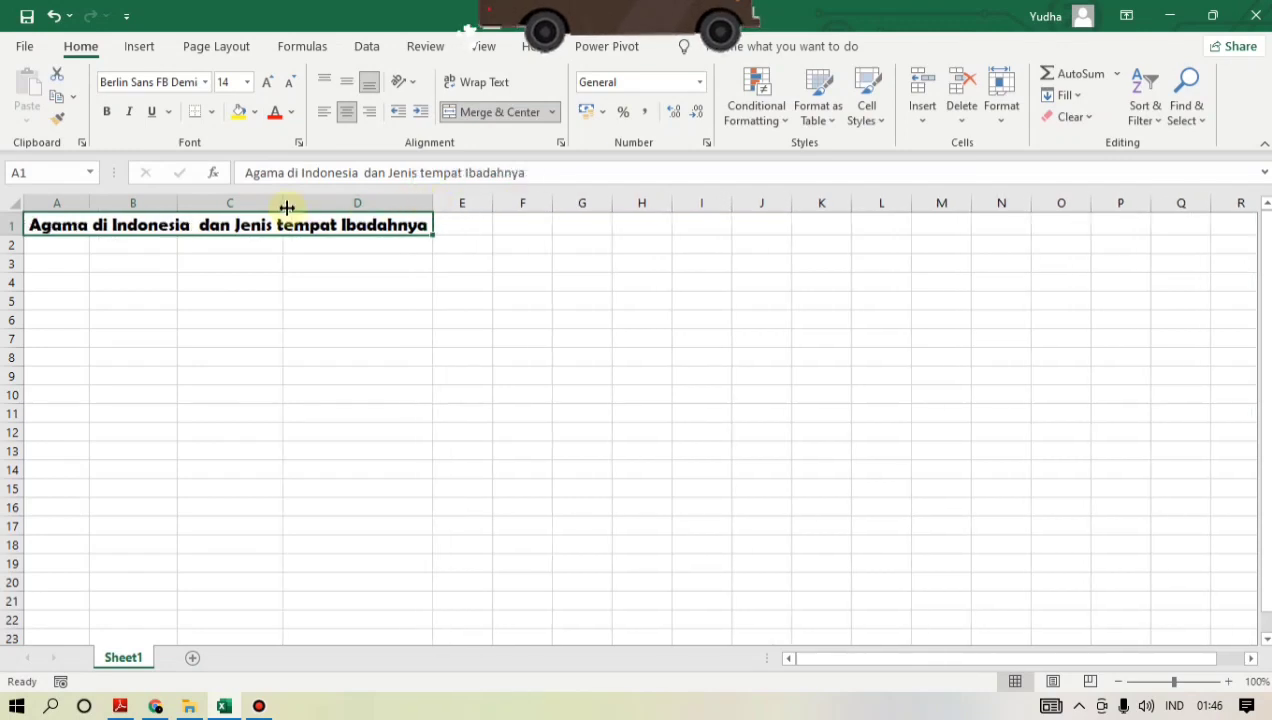
left_click_drag(284, 203, 303, 203)
left_click_drag(177, 203, 185, 203)
left_click_drag(89, 205, 102, 205)
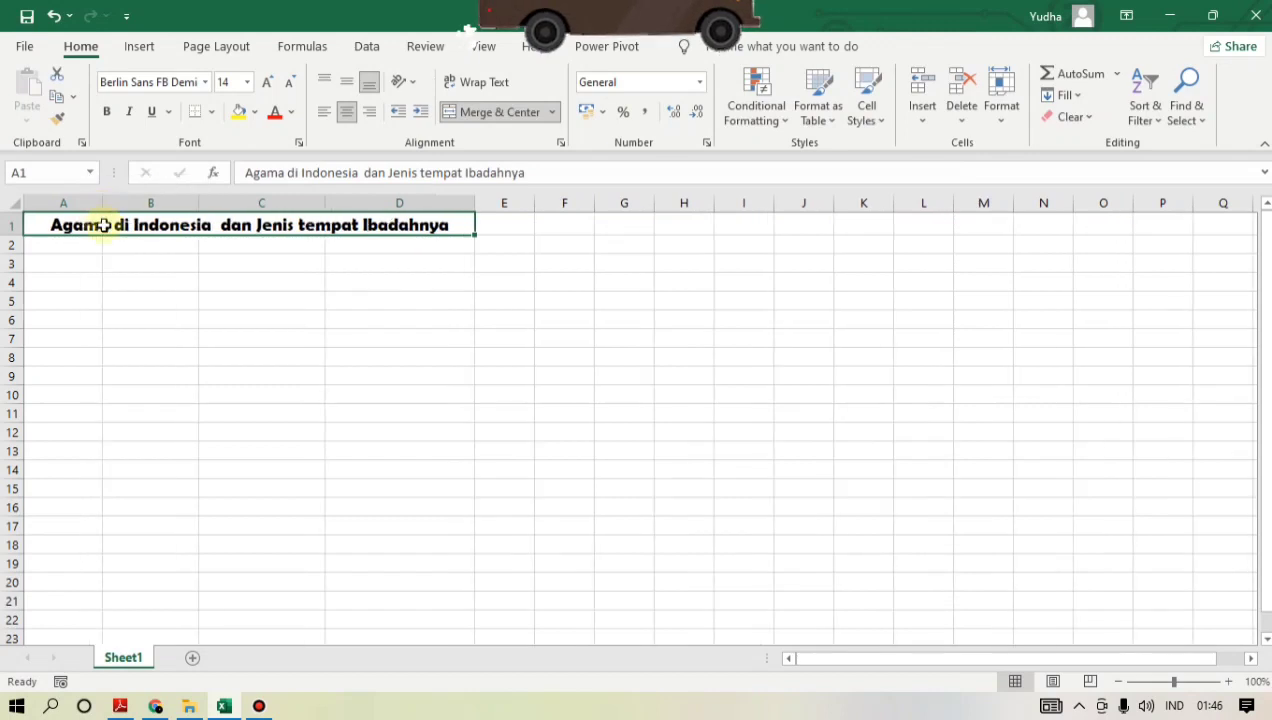
left_click(136, 337)
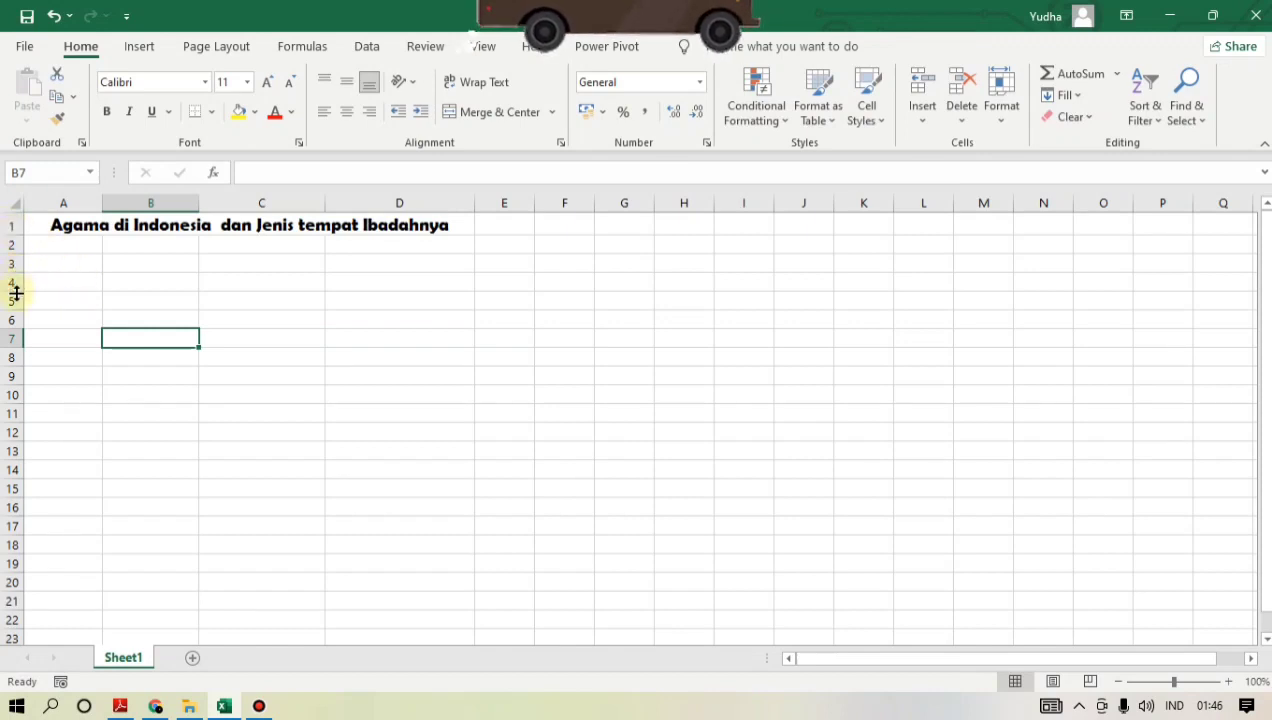
- Make row 1 slightly taller and align the title vertically to the middle of its cell
left_click_drag(11, 233, 13, 240)
left_click(94, 256)
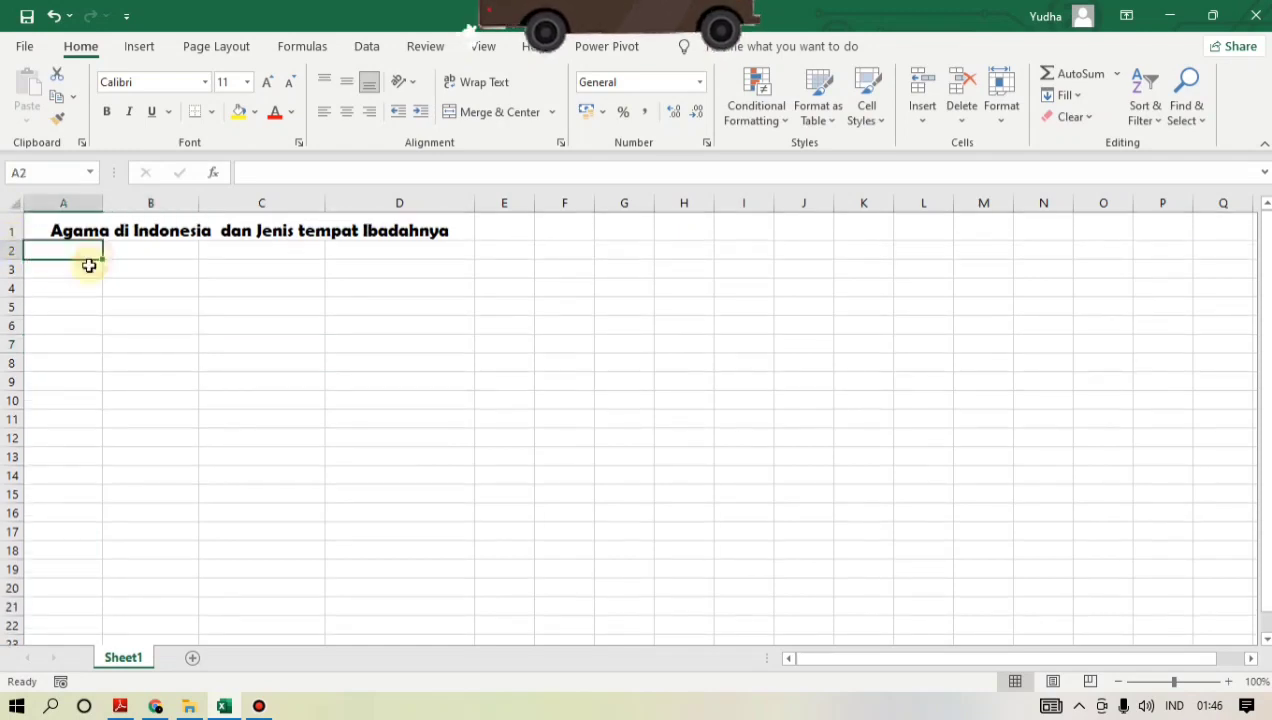
left_click(134, 224)
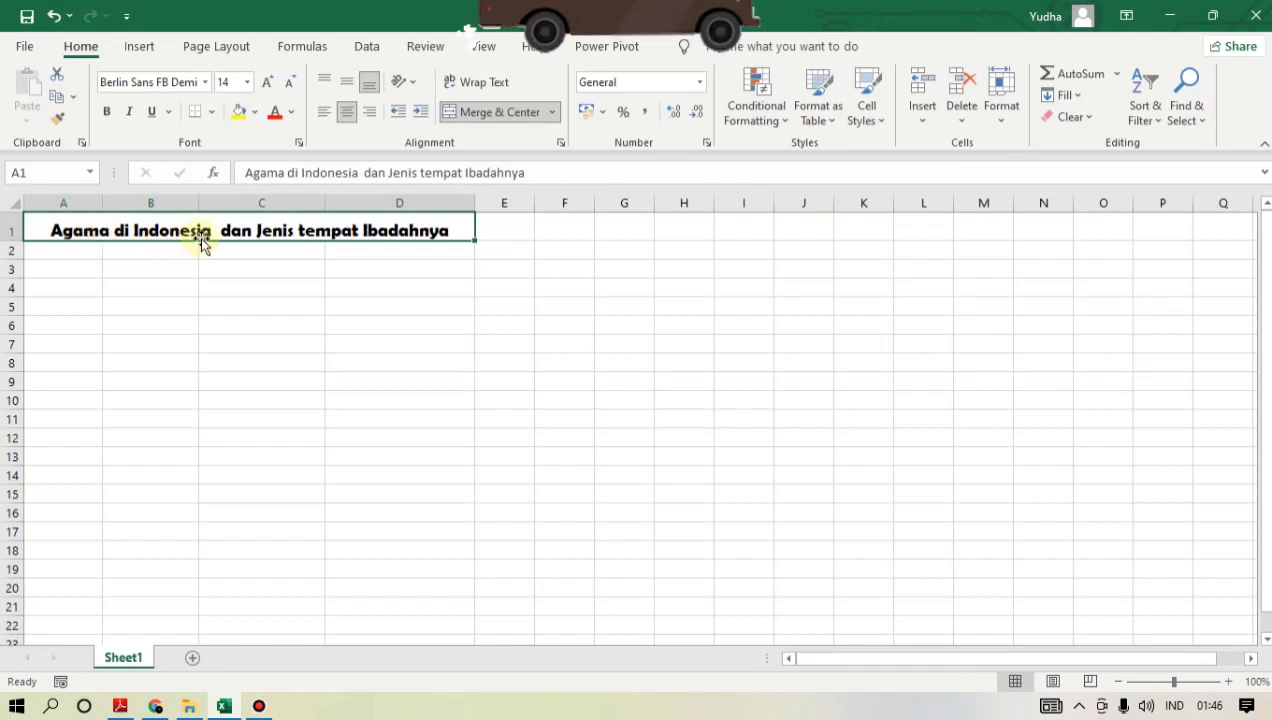
left_click(351, 88)
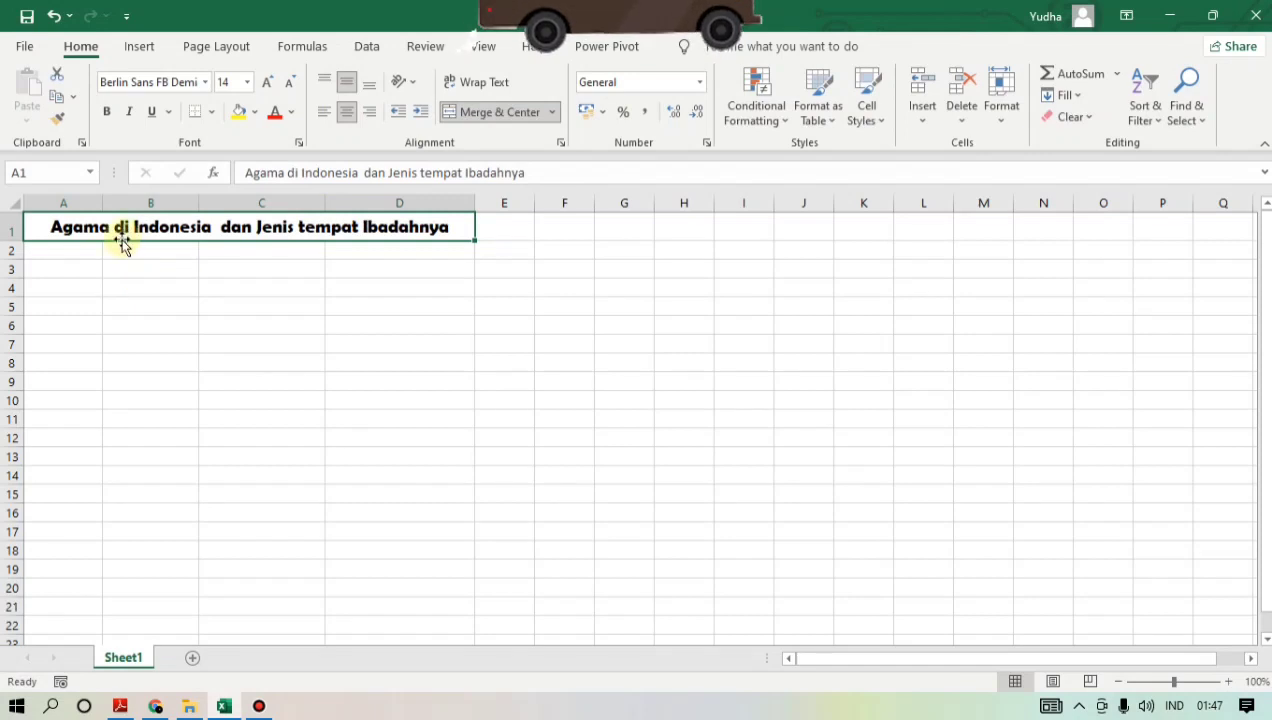
- Enter the column headers No., Agama, Tempat Ibadah and Gambar in cells A2 to D2
left_click(48, 252)
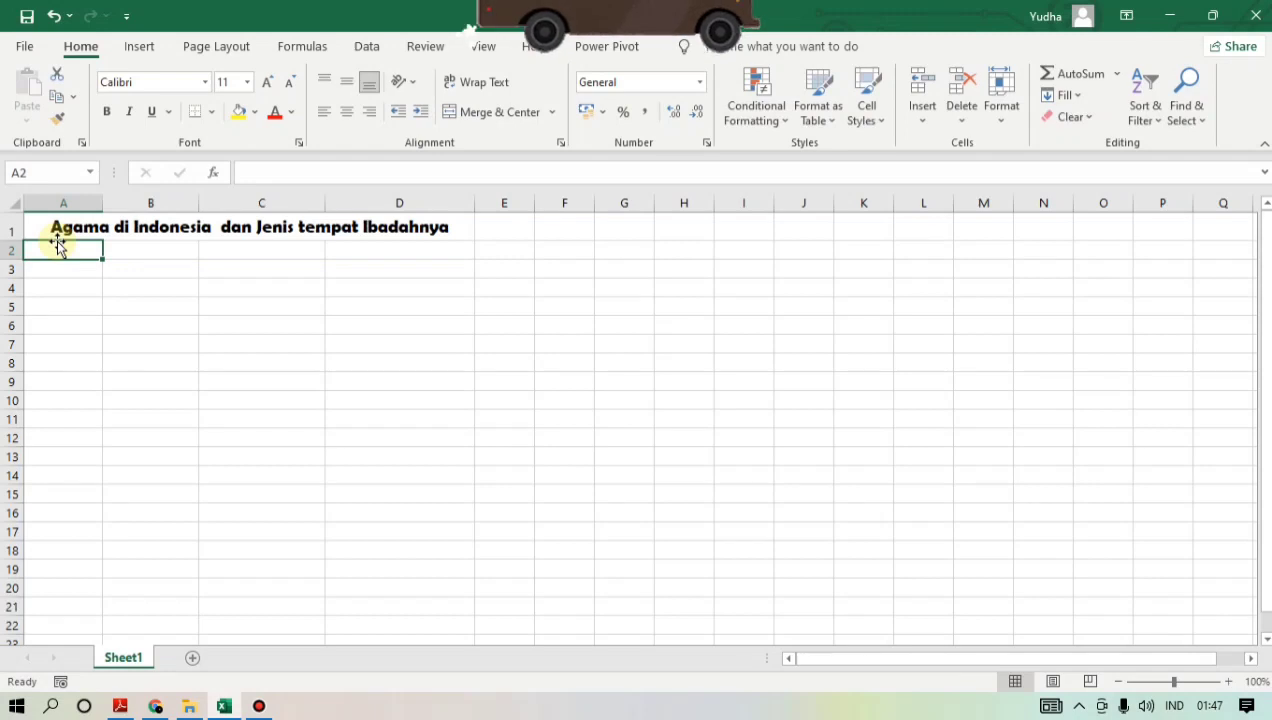
type("No.")
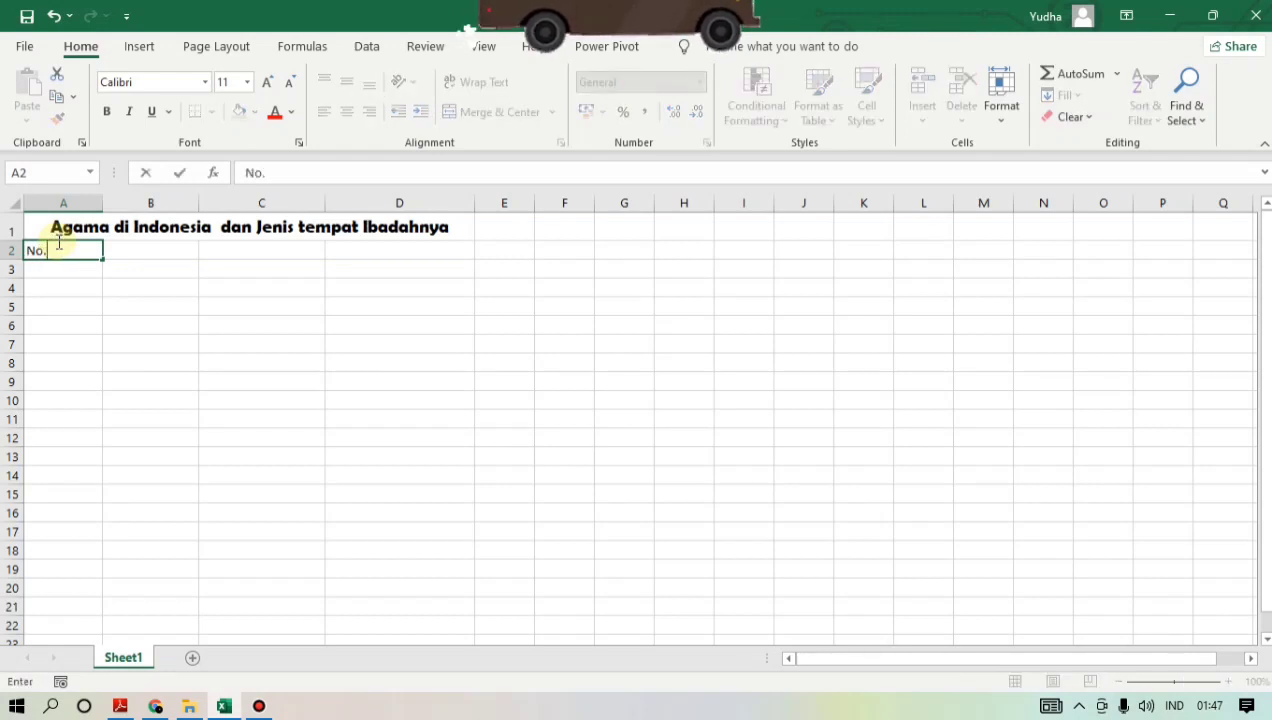
key("Tab")
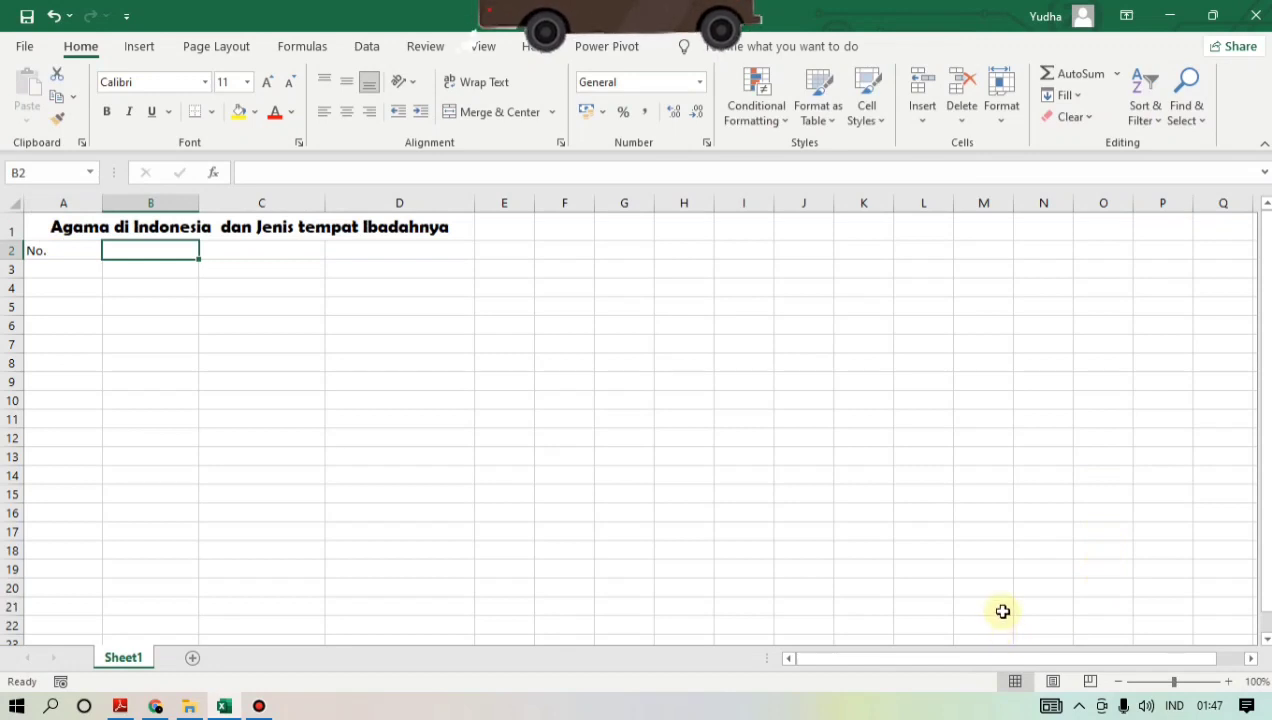
type("Agama")
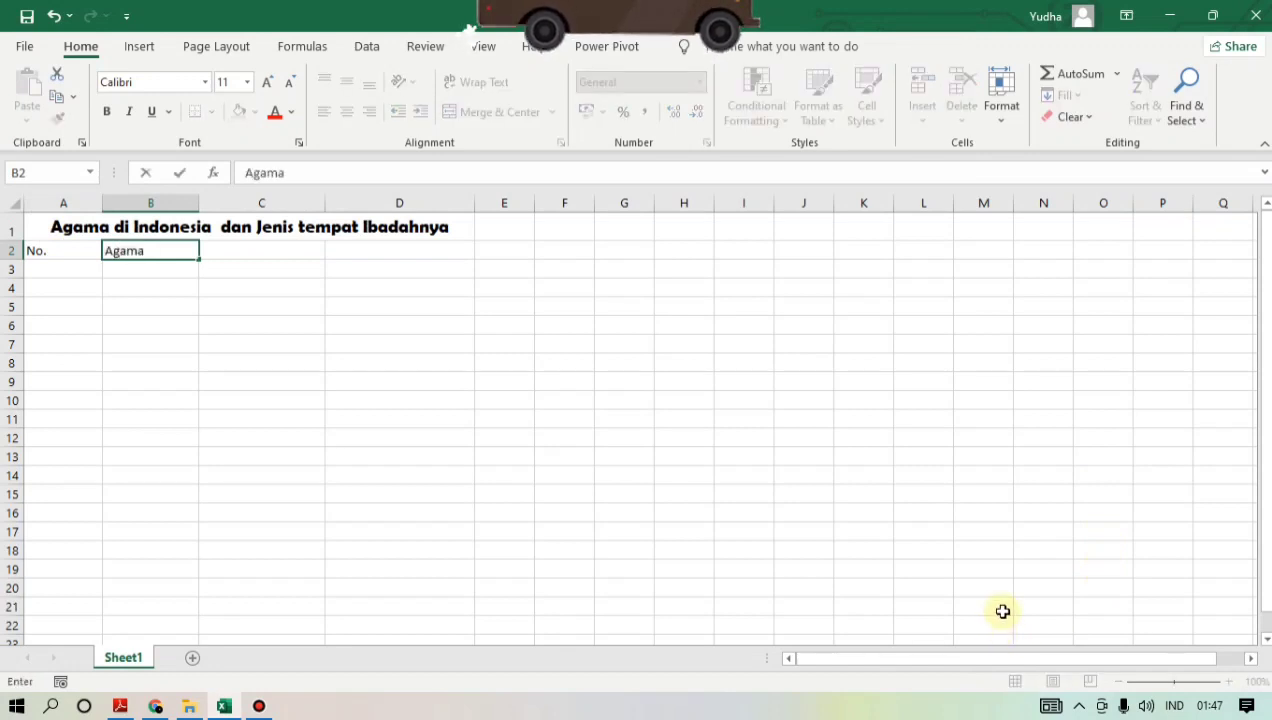
key("Tab")
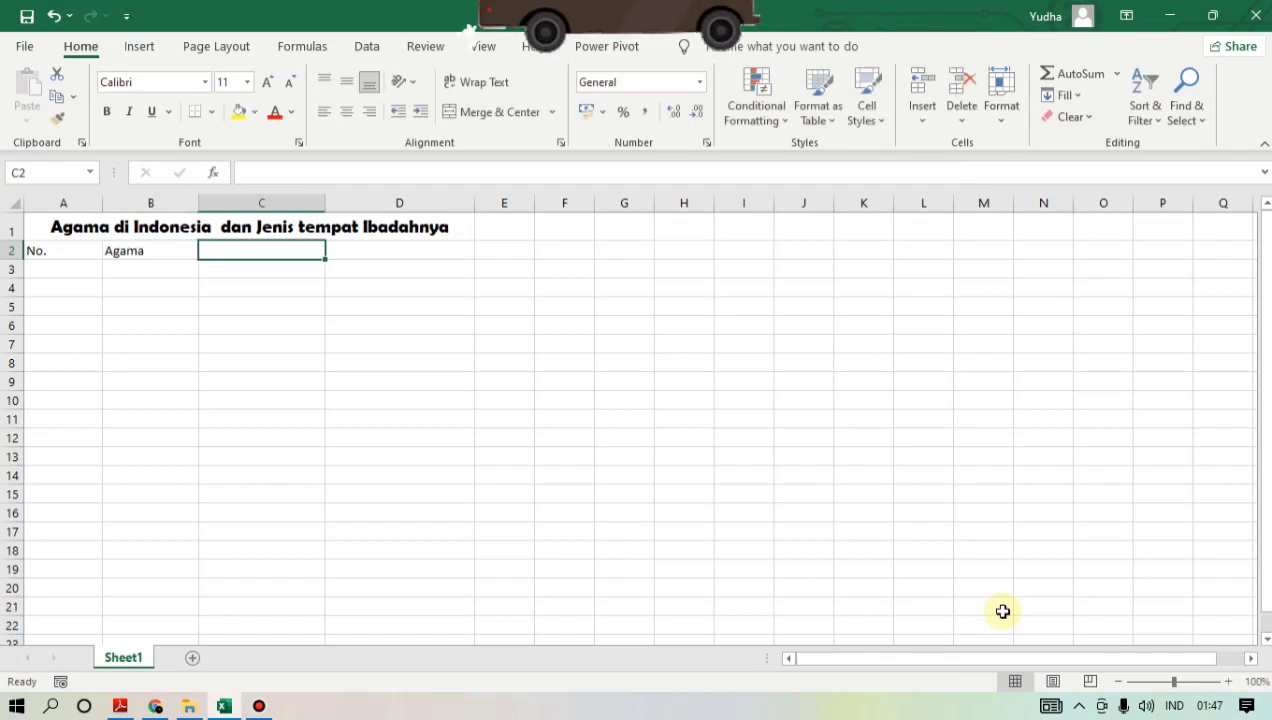
type("Tem")
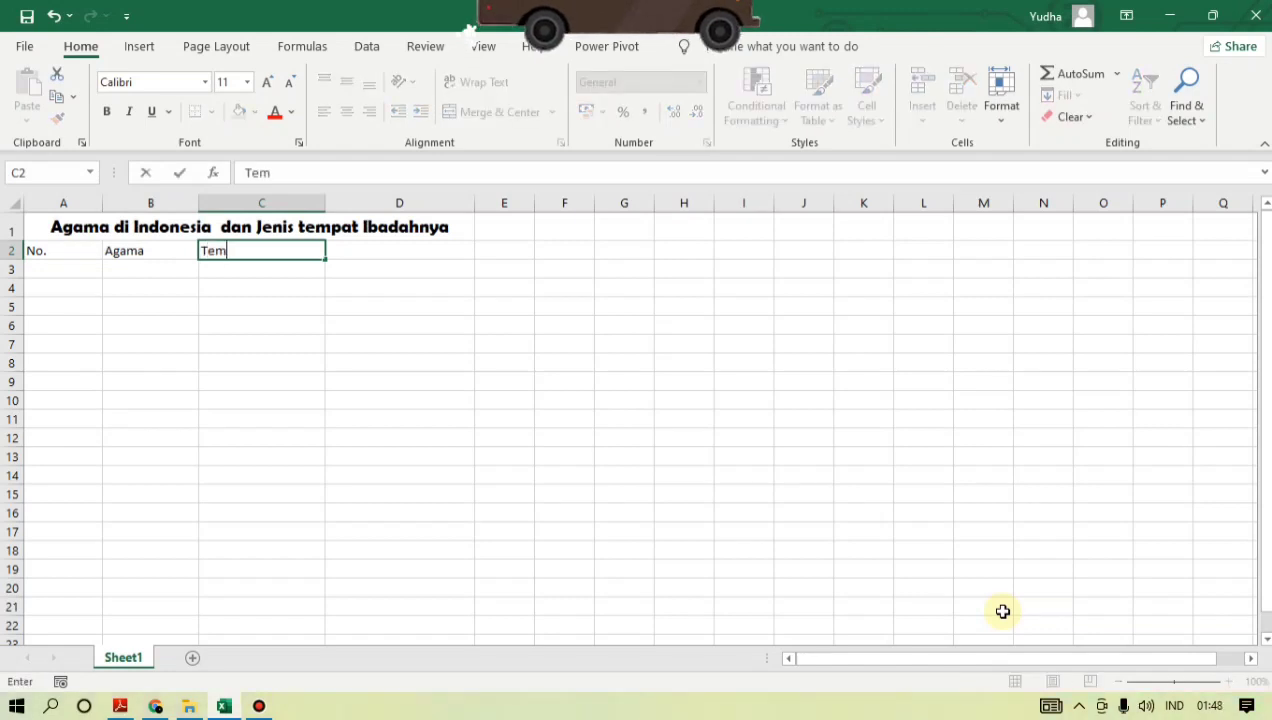
type("pat Ibadah")
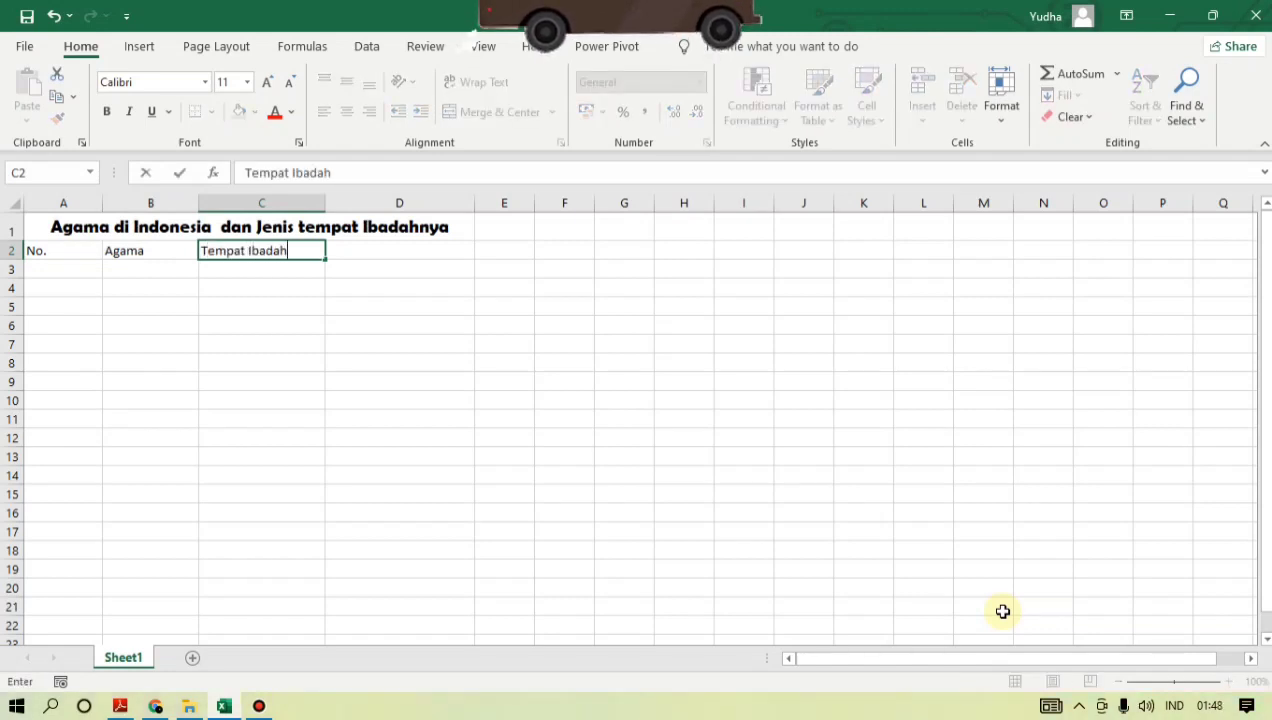
key("Tab")
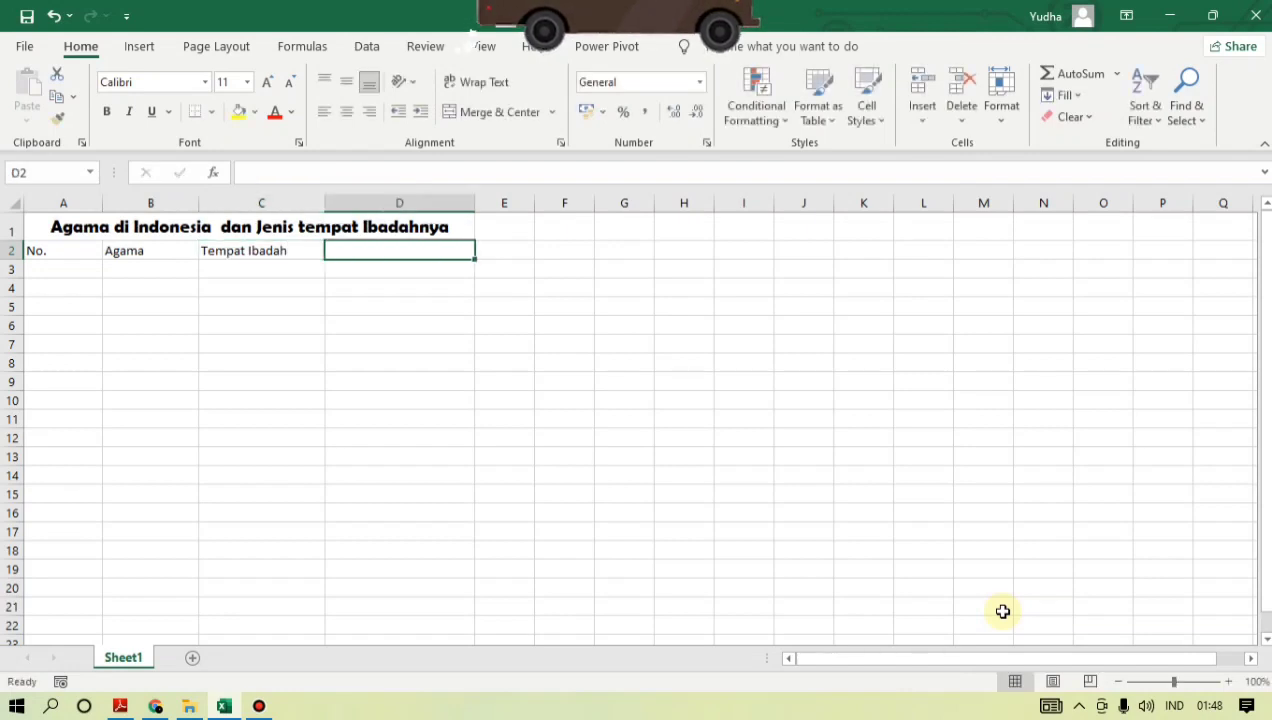
type("Gambar")
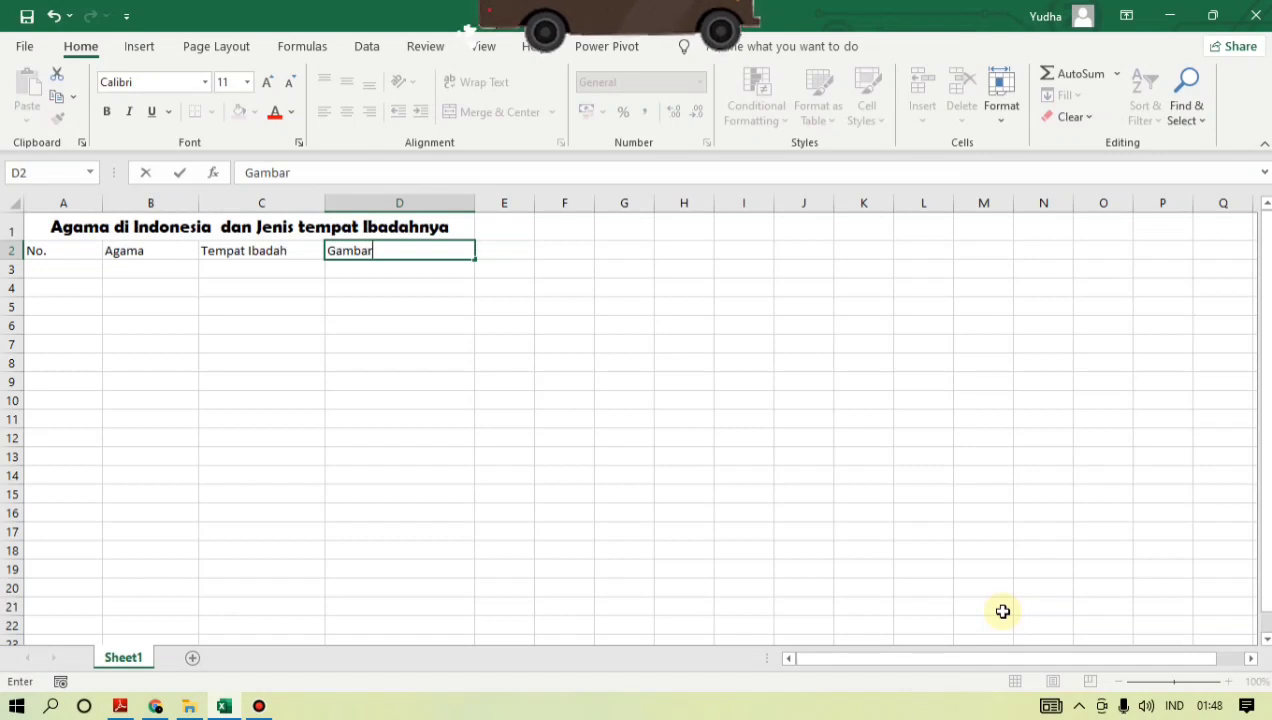
left_click(505, 381)
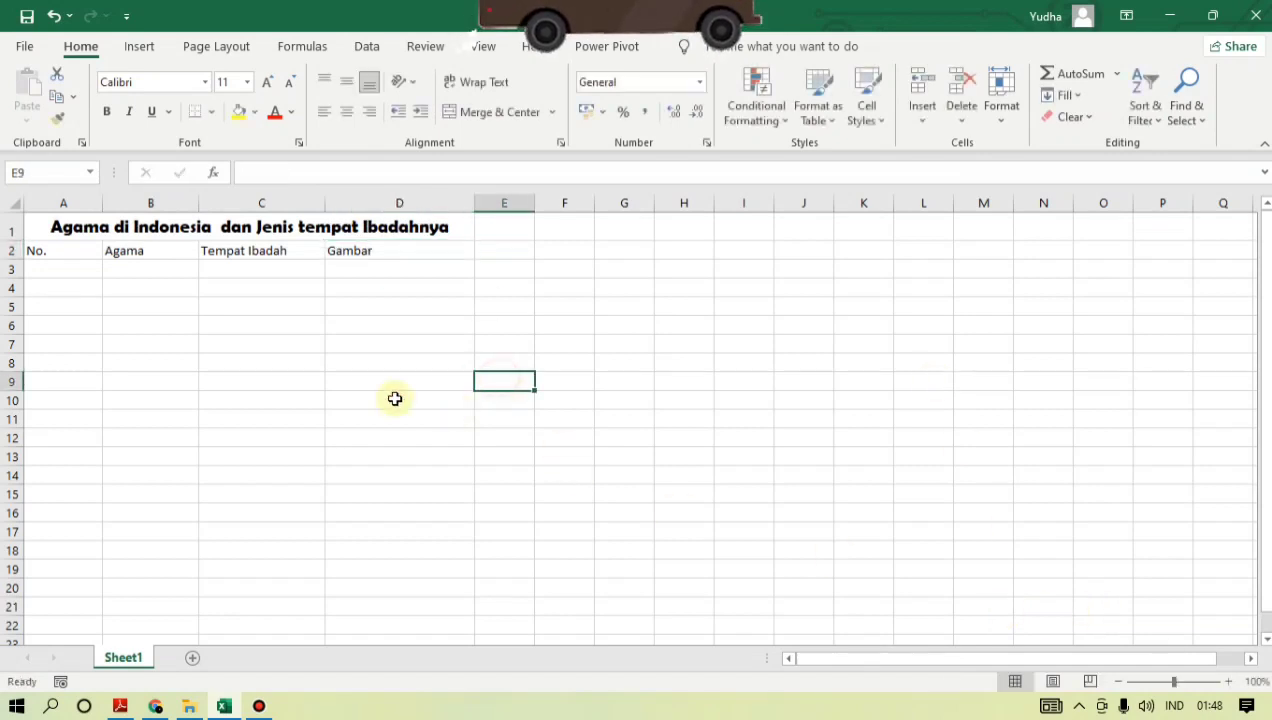
left_click(232, 249)
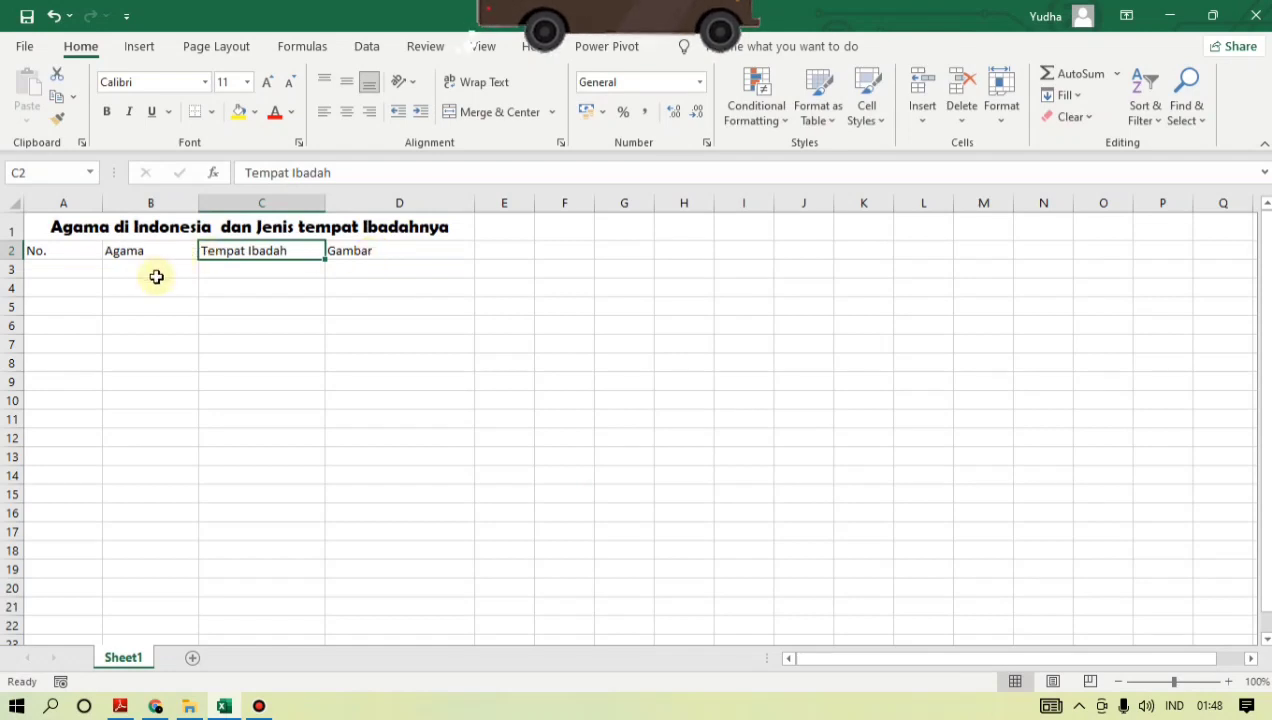
left_click(170, 309)
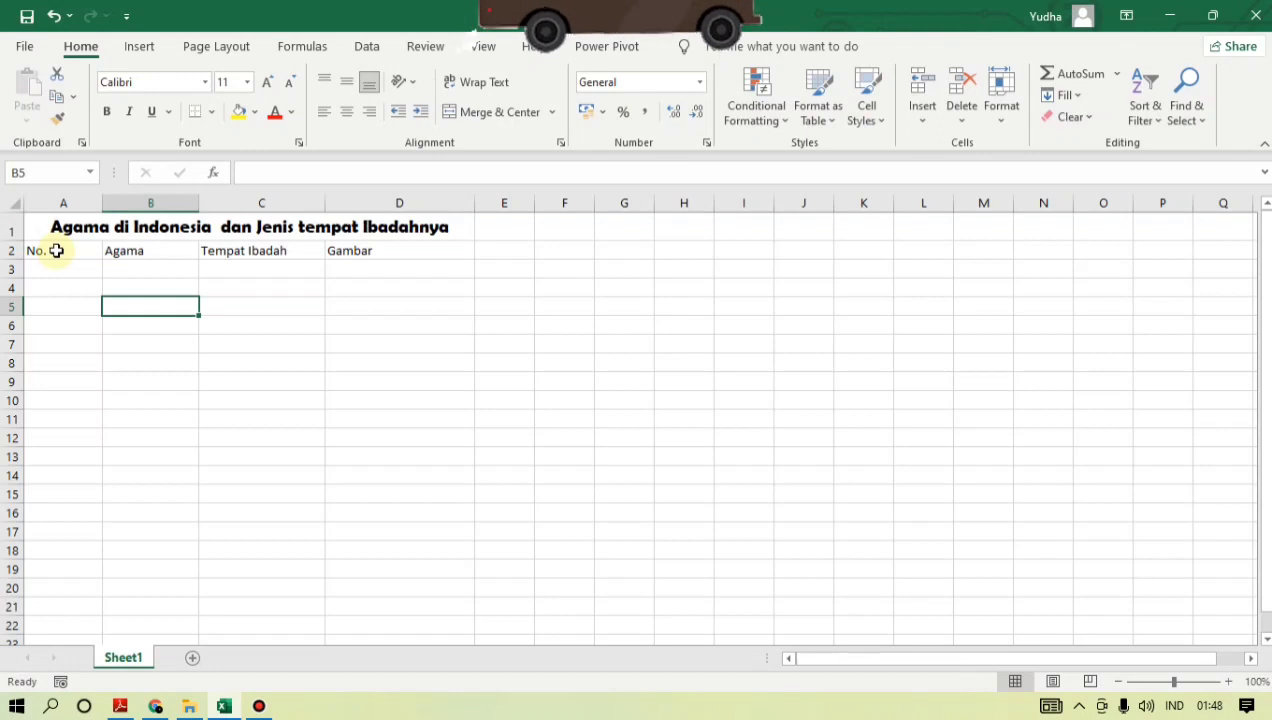
- Center the headers in A2:D2 horizontally and align them vertically to the middle of their cells
left_click_drag(56, 251, 370, 253)
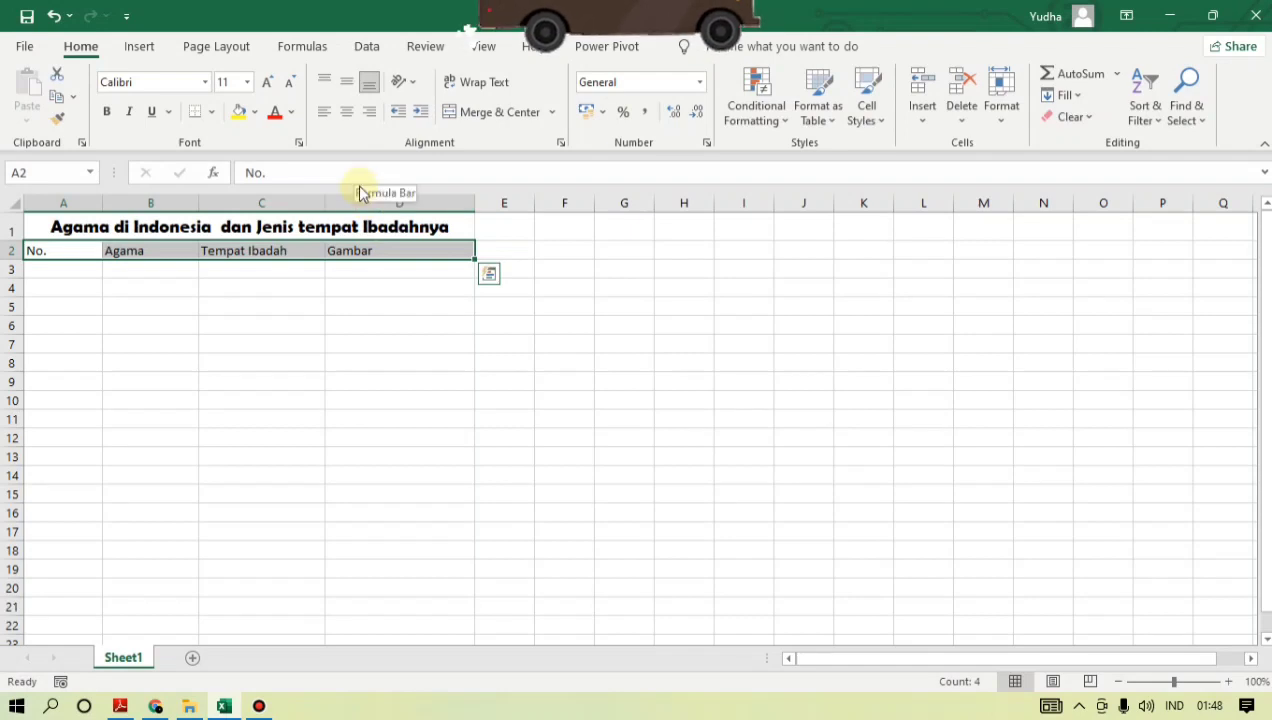
left_click(347, 113)
left_click(348, 87)
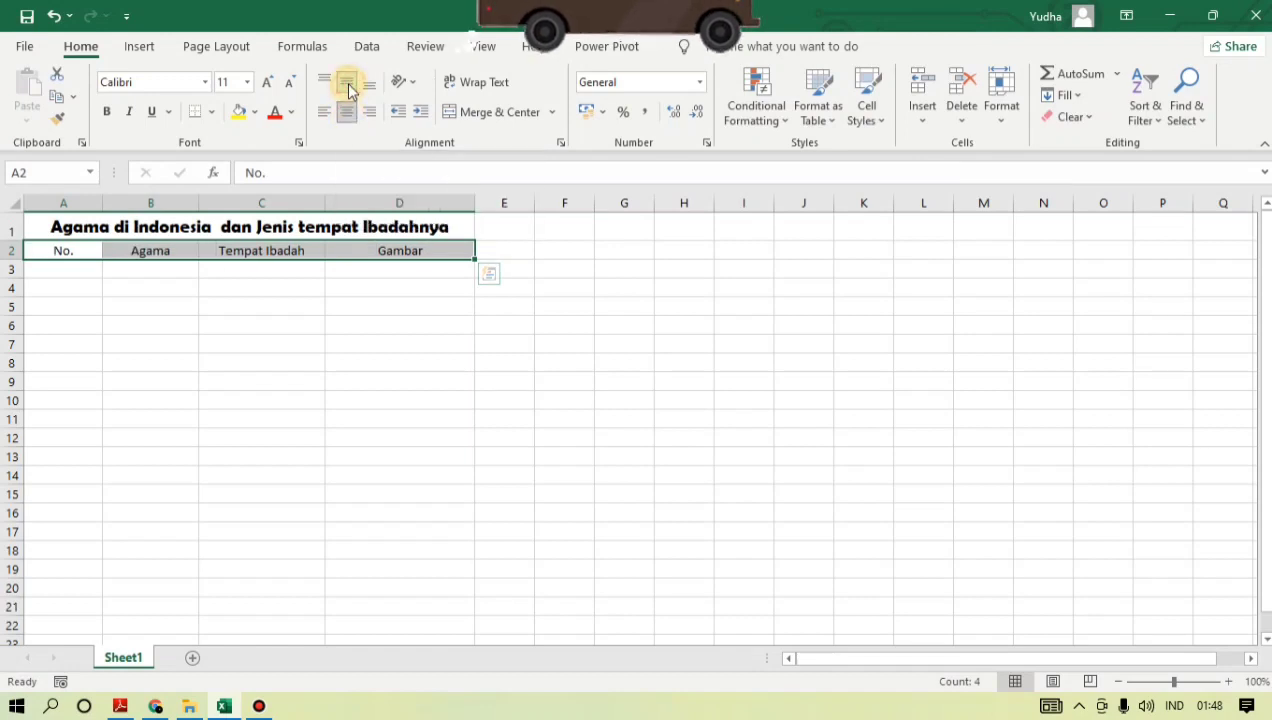
- Format the headers in A2:D2 with the Bahnschrift font in bold at size 12
left_click(205, 82)
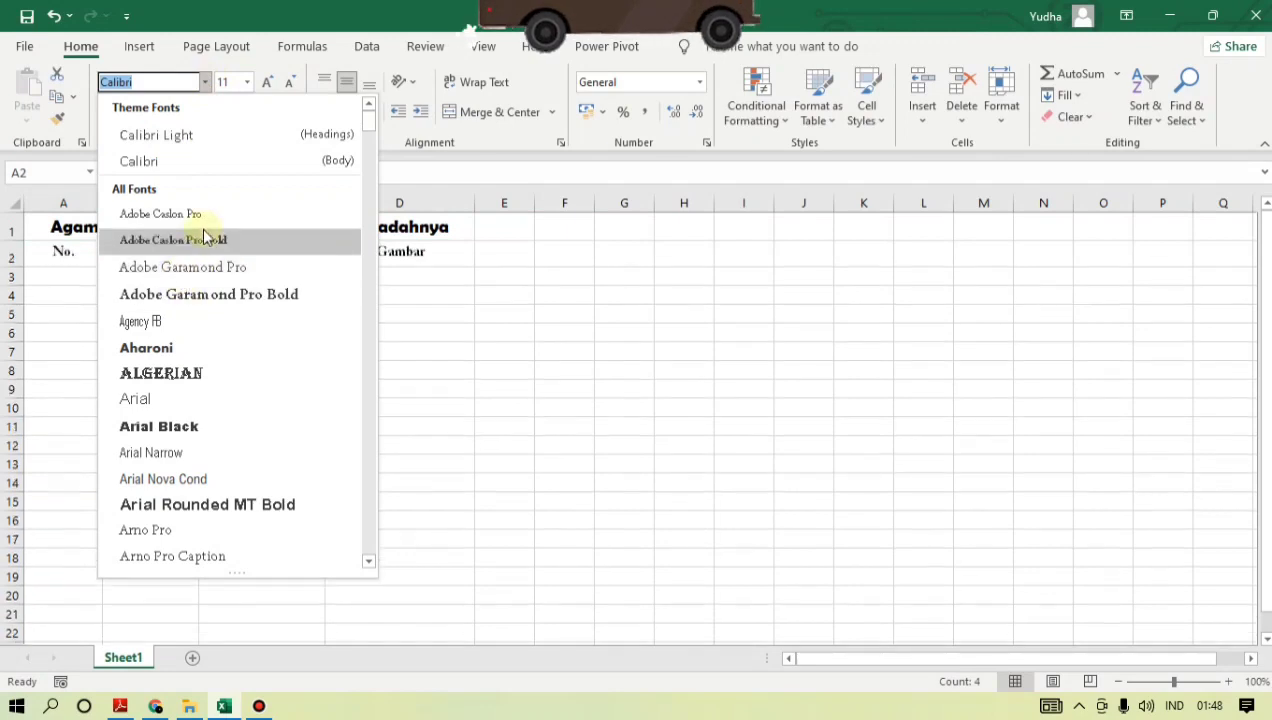
scroll(215, 350, "down", 4)
scroll(188, 291, "down", 1)
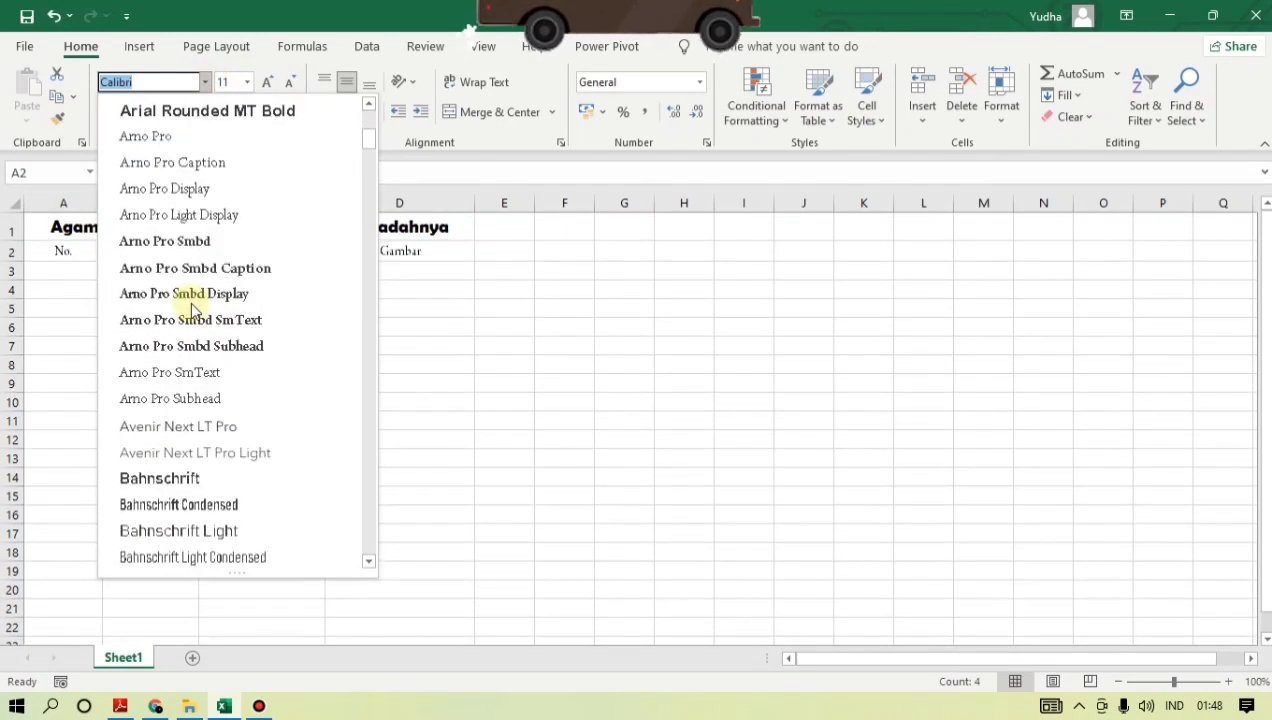
left_click(176, 481)
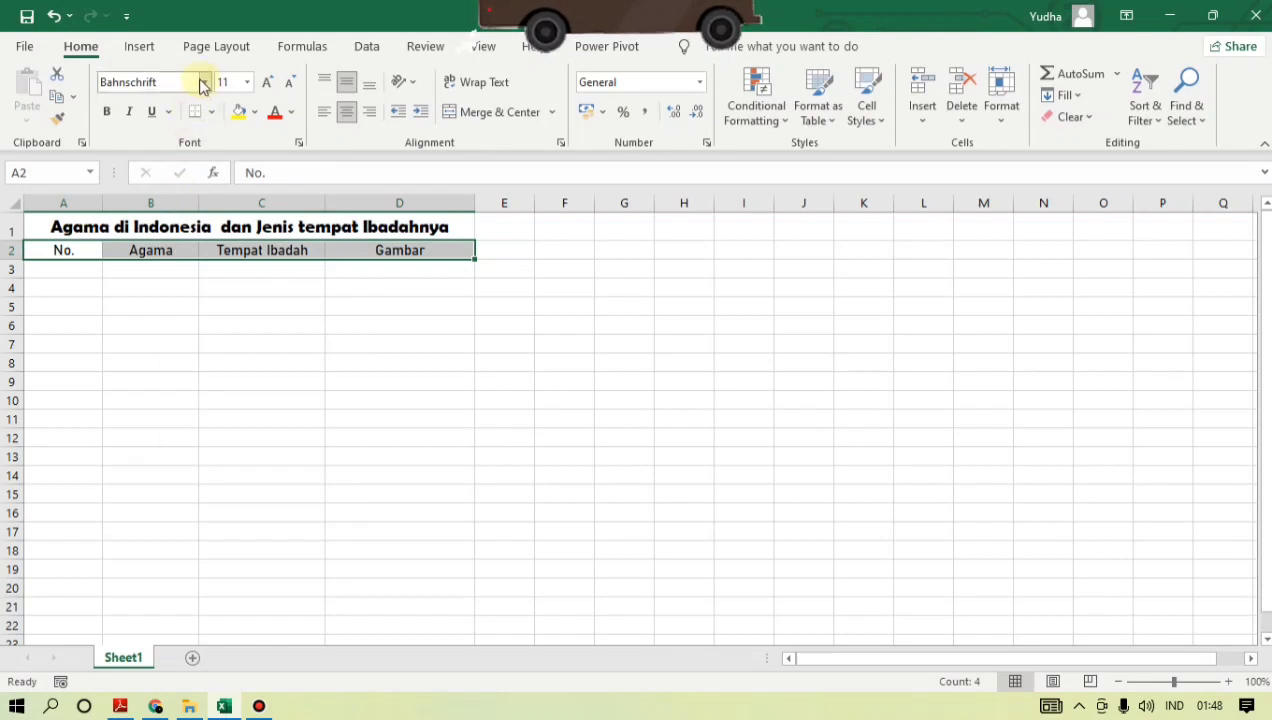
left_click(109, 112)
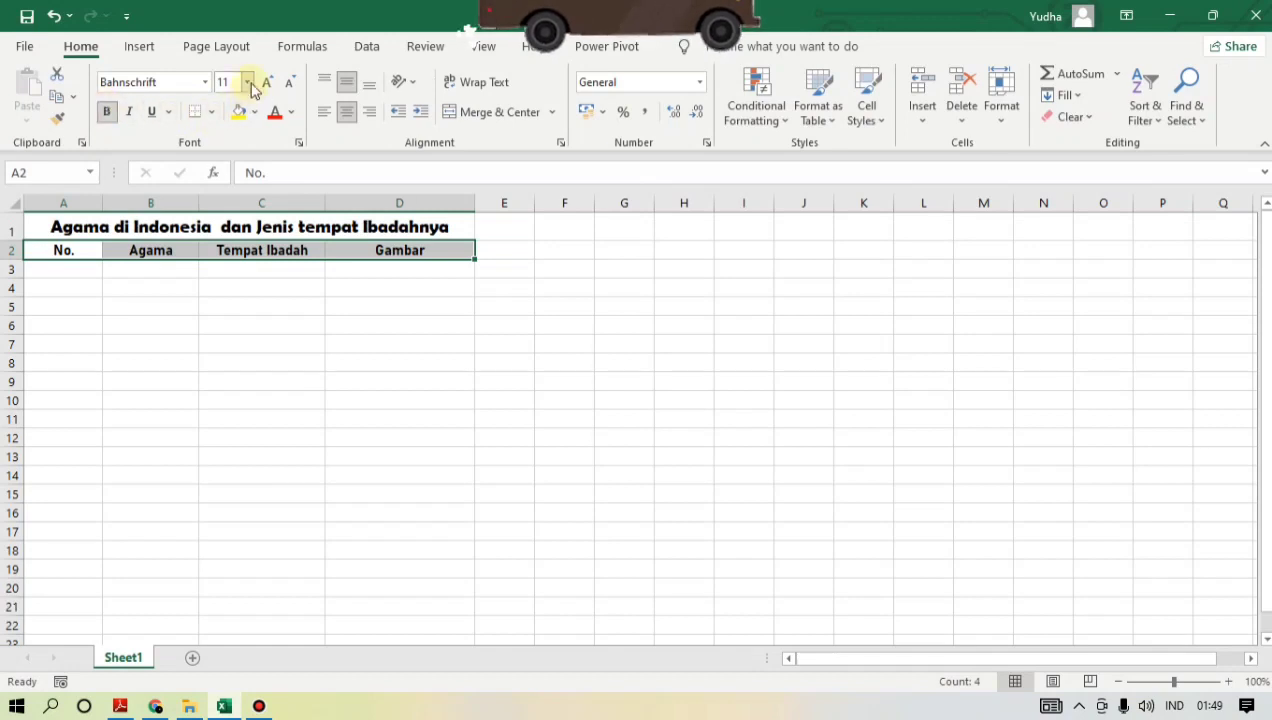
left_click(250, 83)
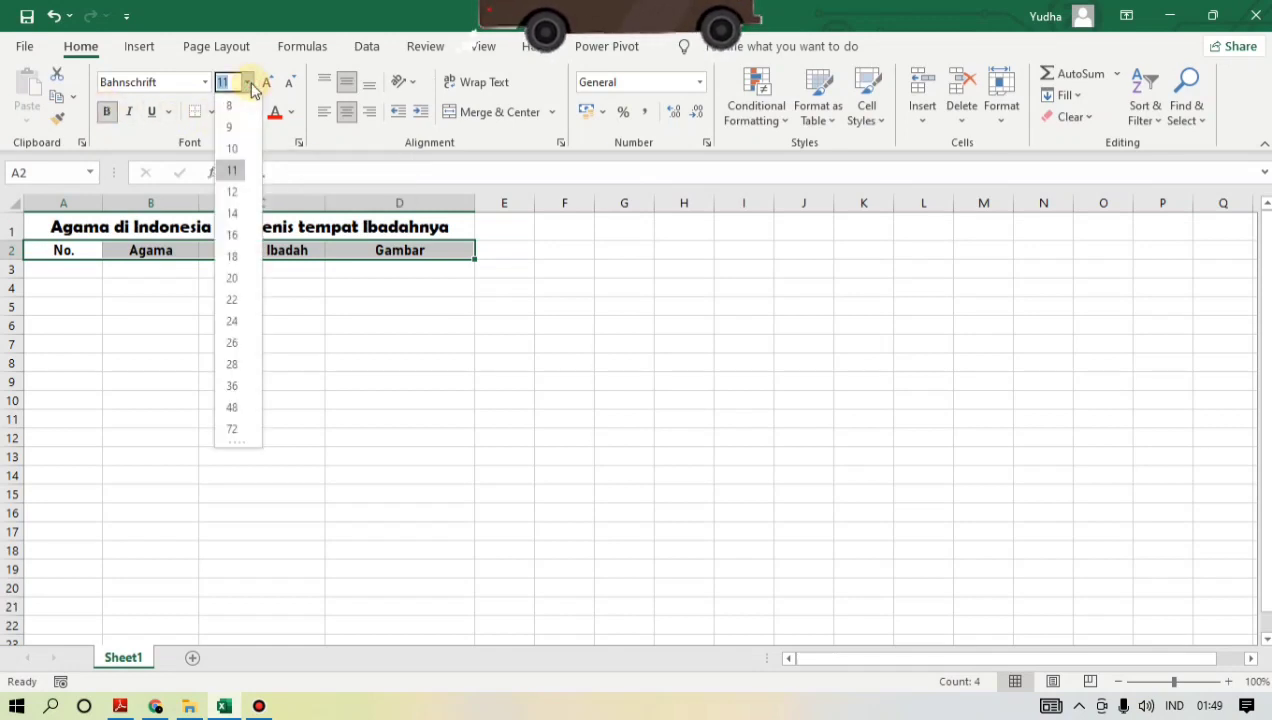
left_click(234, 192)
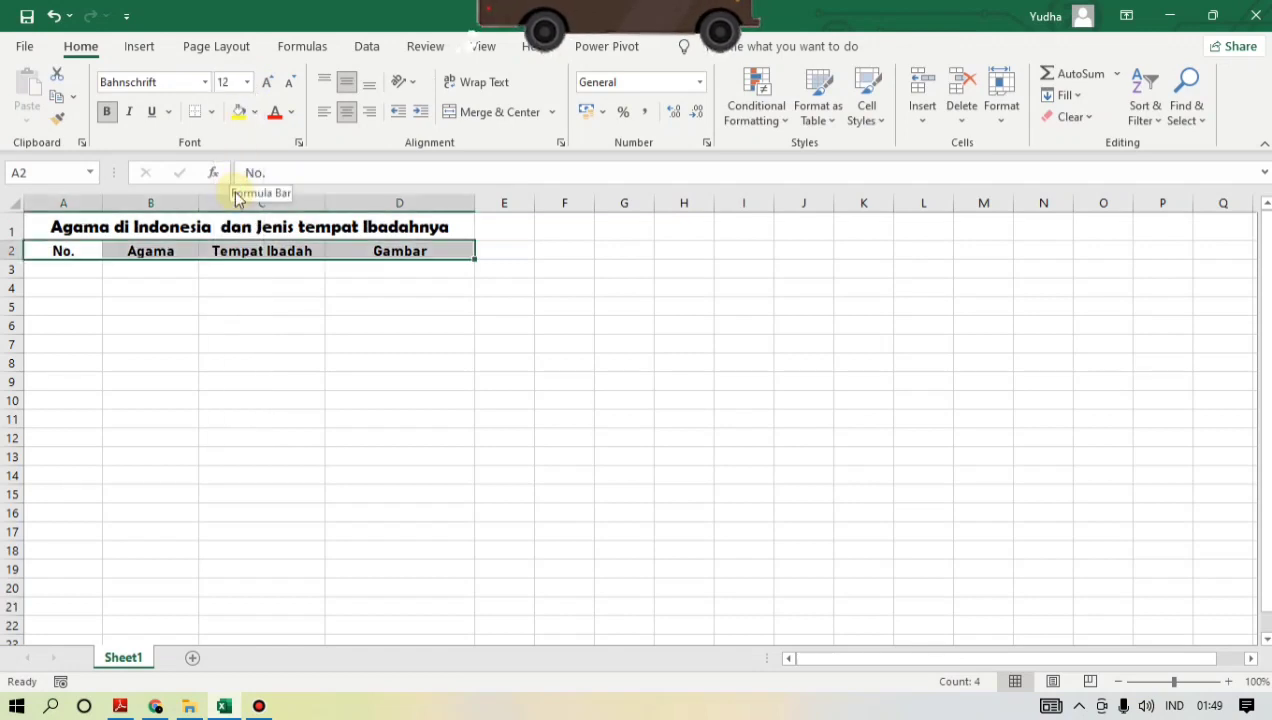
- Number the table rows 1 to 6 in cells A3 to A8 under the No. header
left_click(88, 274)
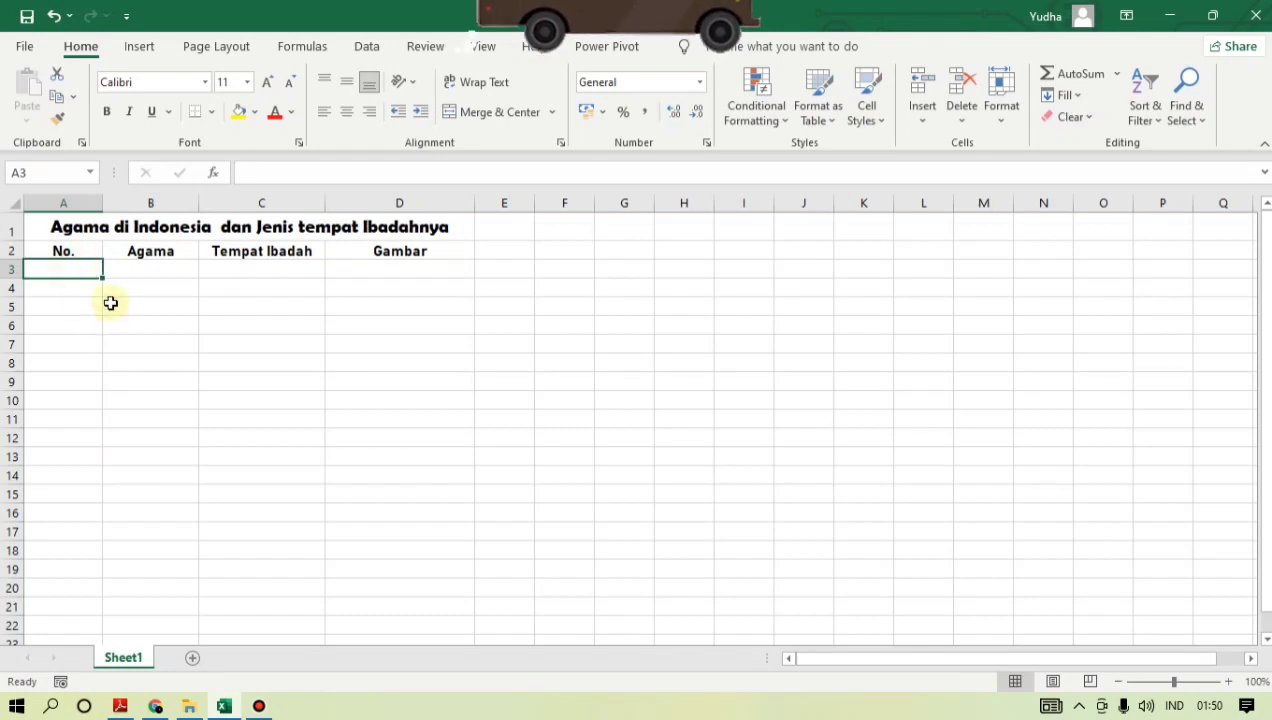
type("1")
key("Return")
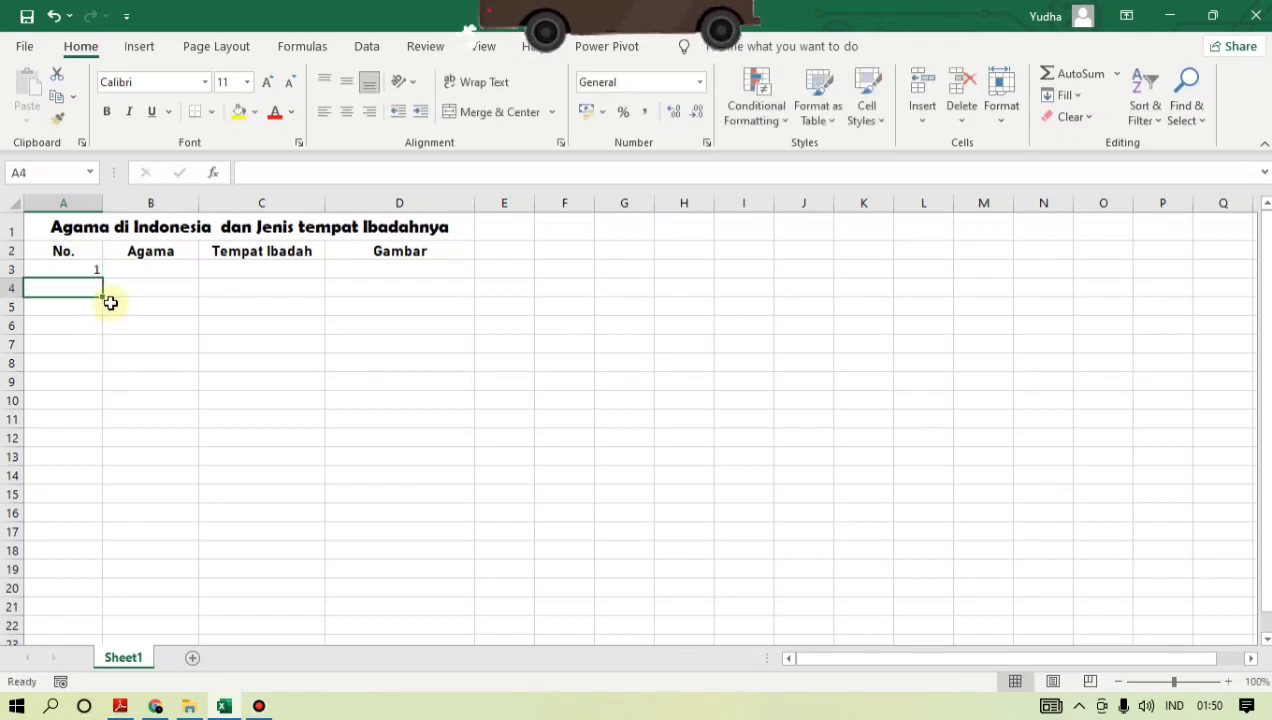
type("2")
key("Return")
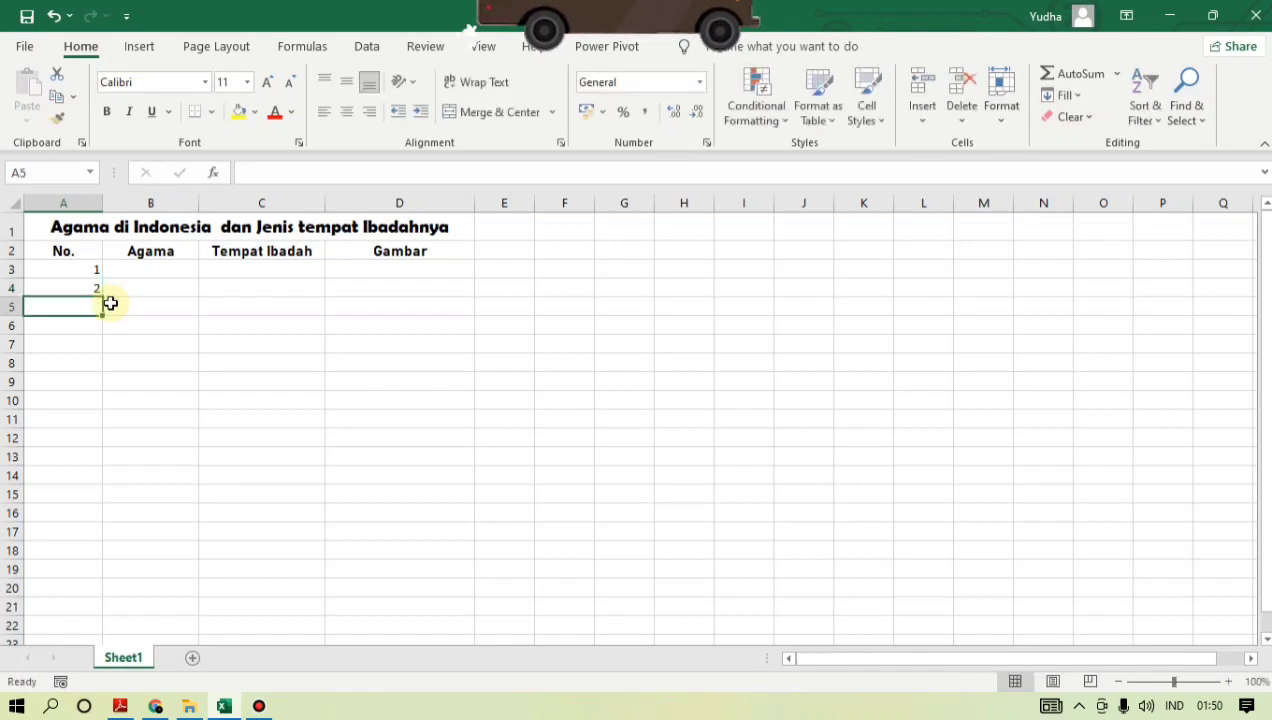
type("3")
key("Return")
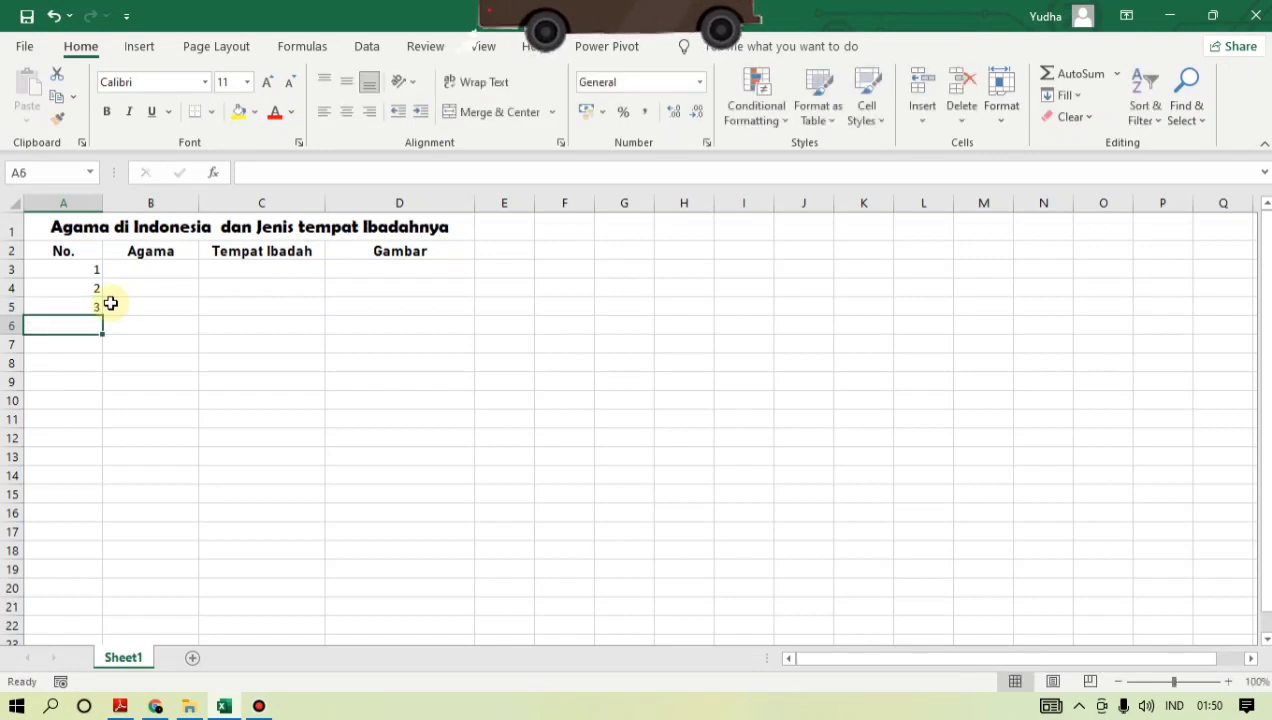
type("4")
key("Return")
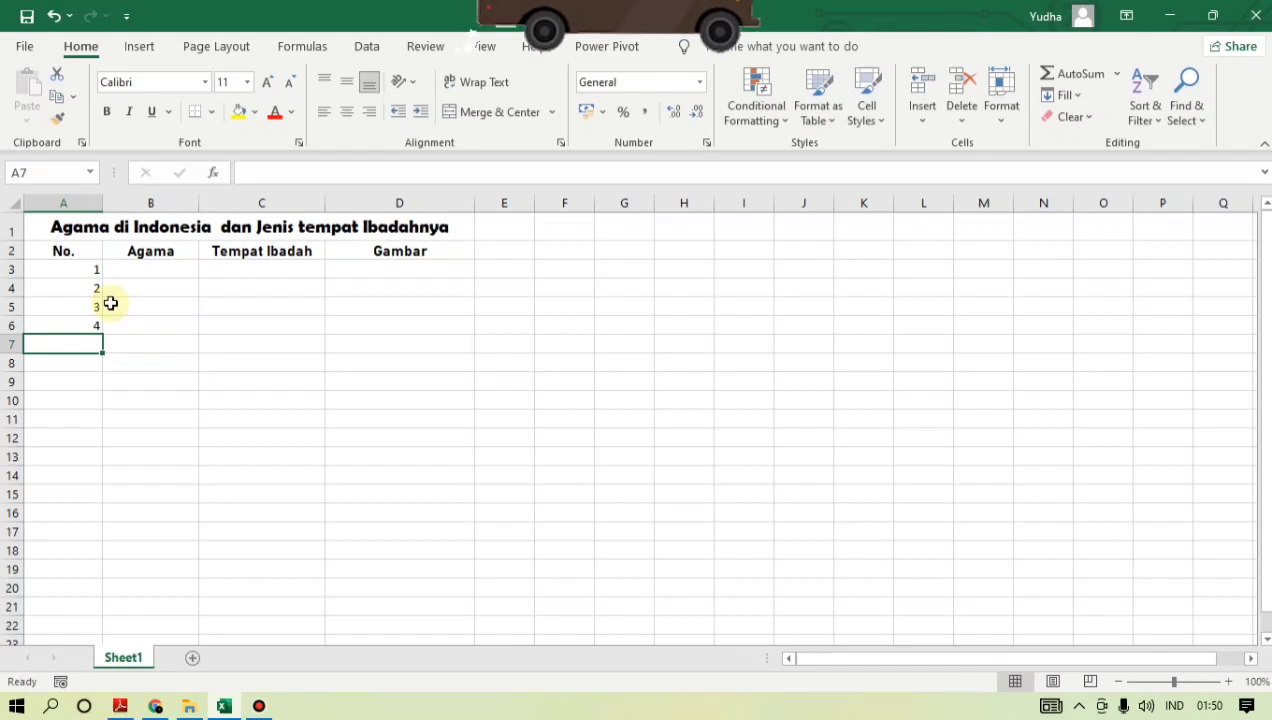
type("5")
key("Return")
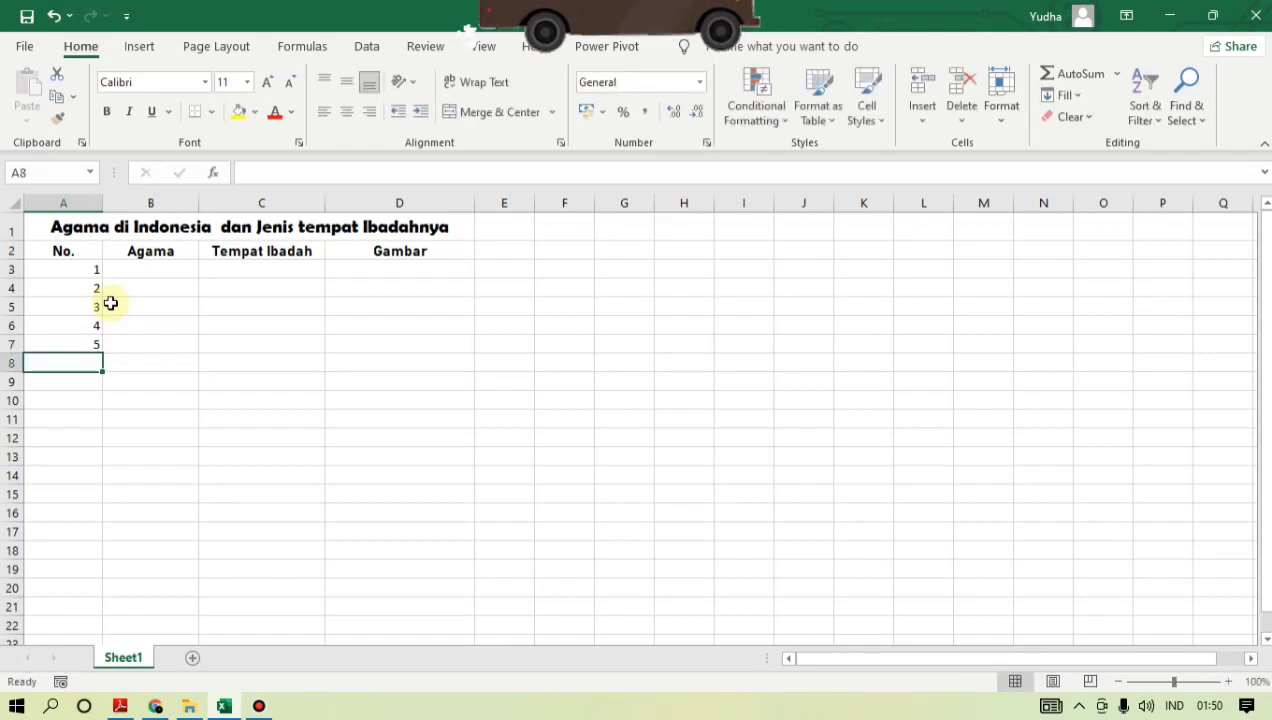
type("6")
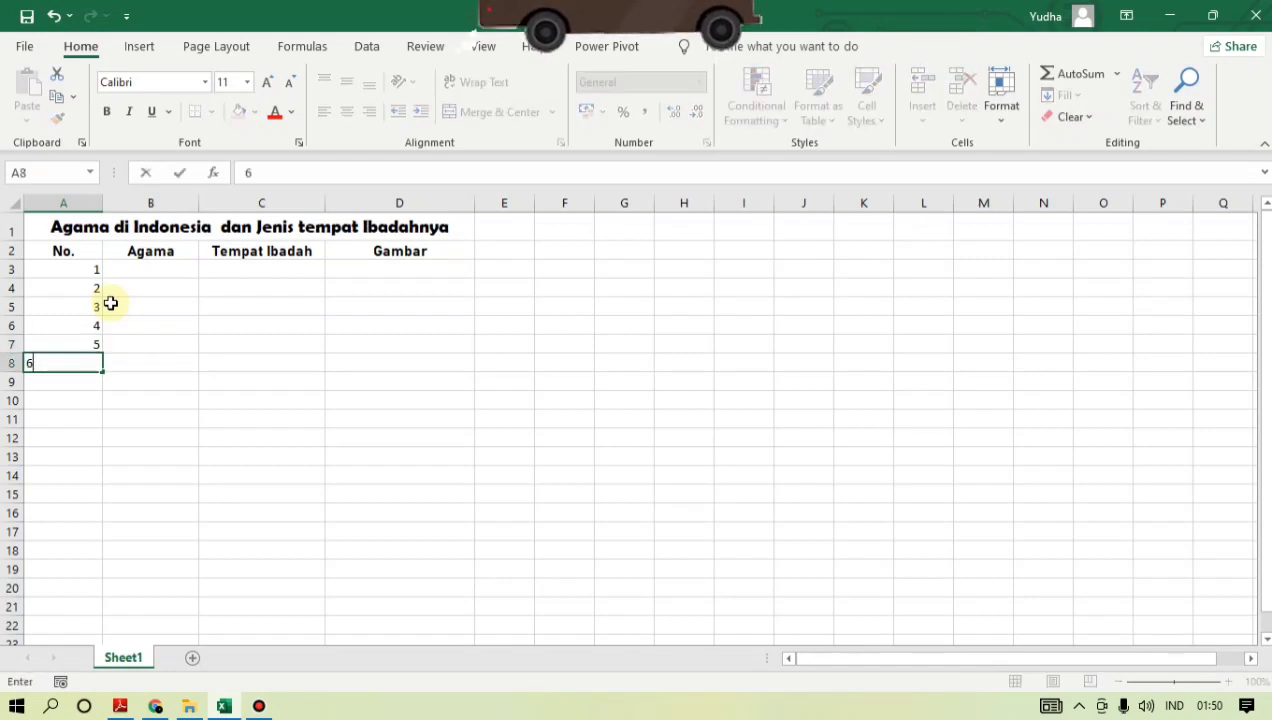
key("Return")
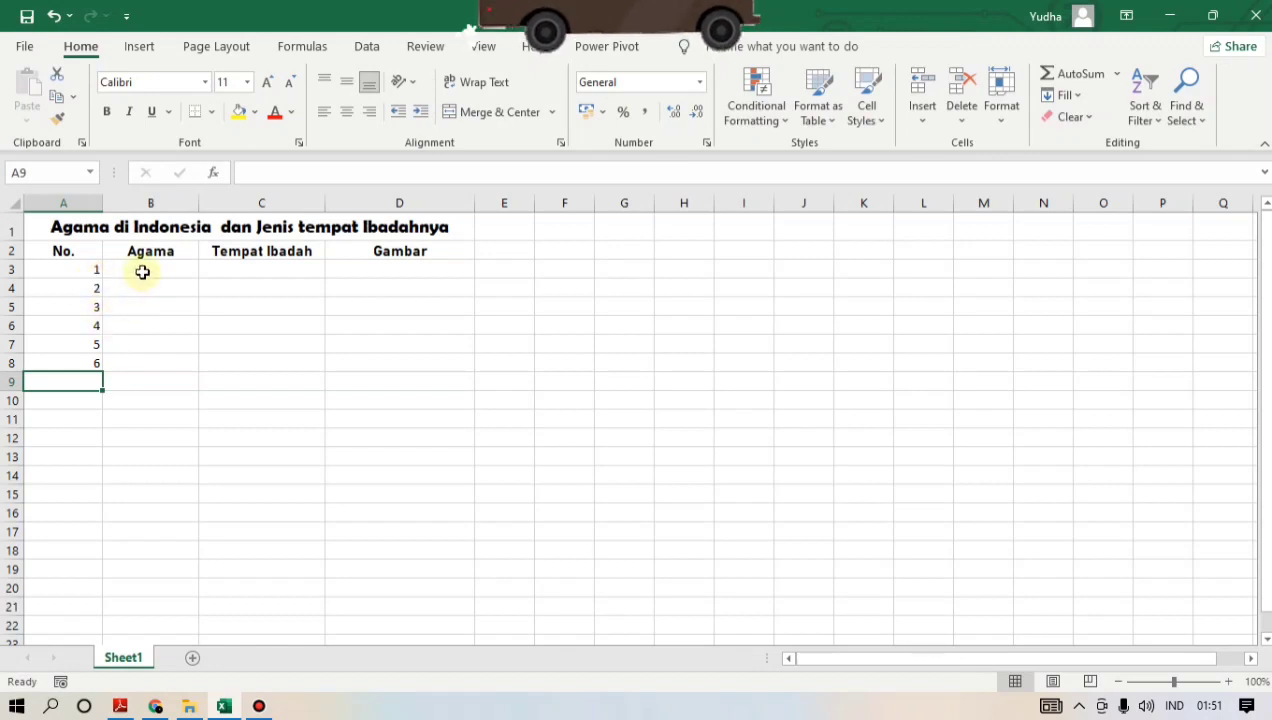
- Enter the religions Islam, Katolik and Kristen in cells B3 to B5 under the Agama header
left_click(142, 270)
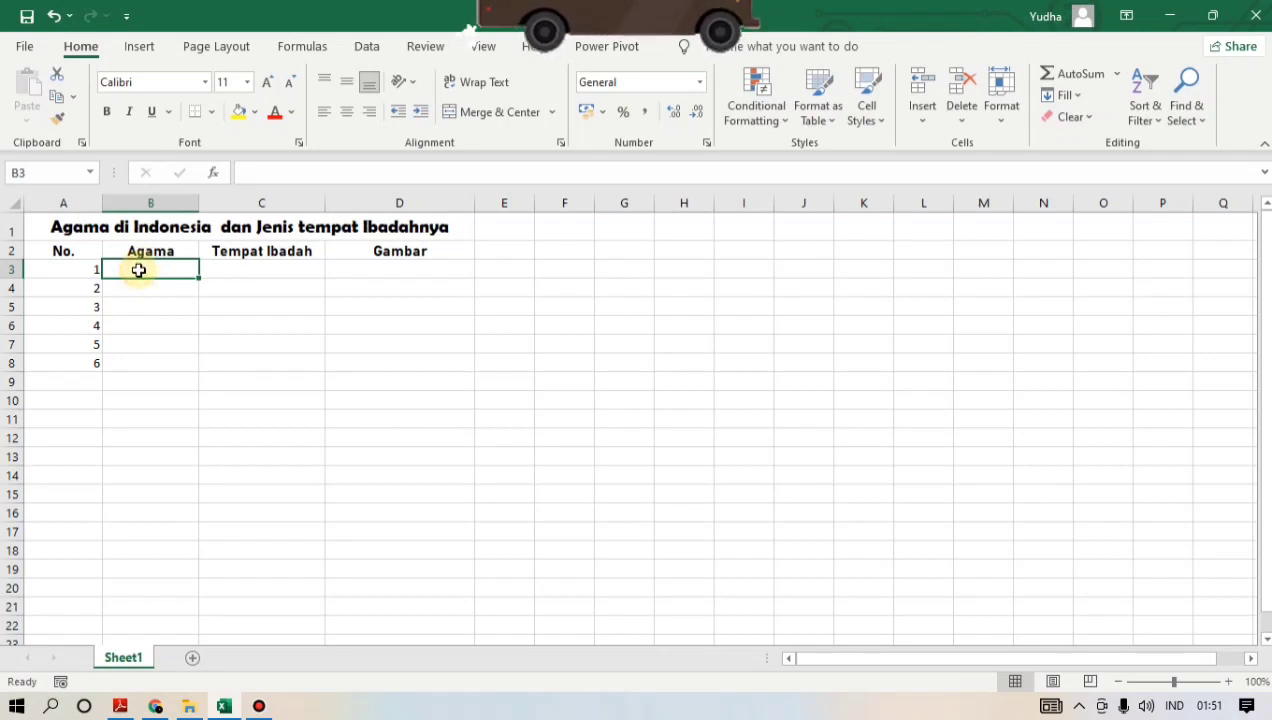
type("Islam")
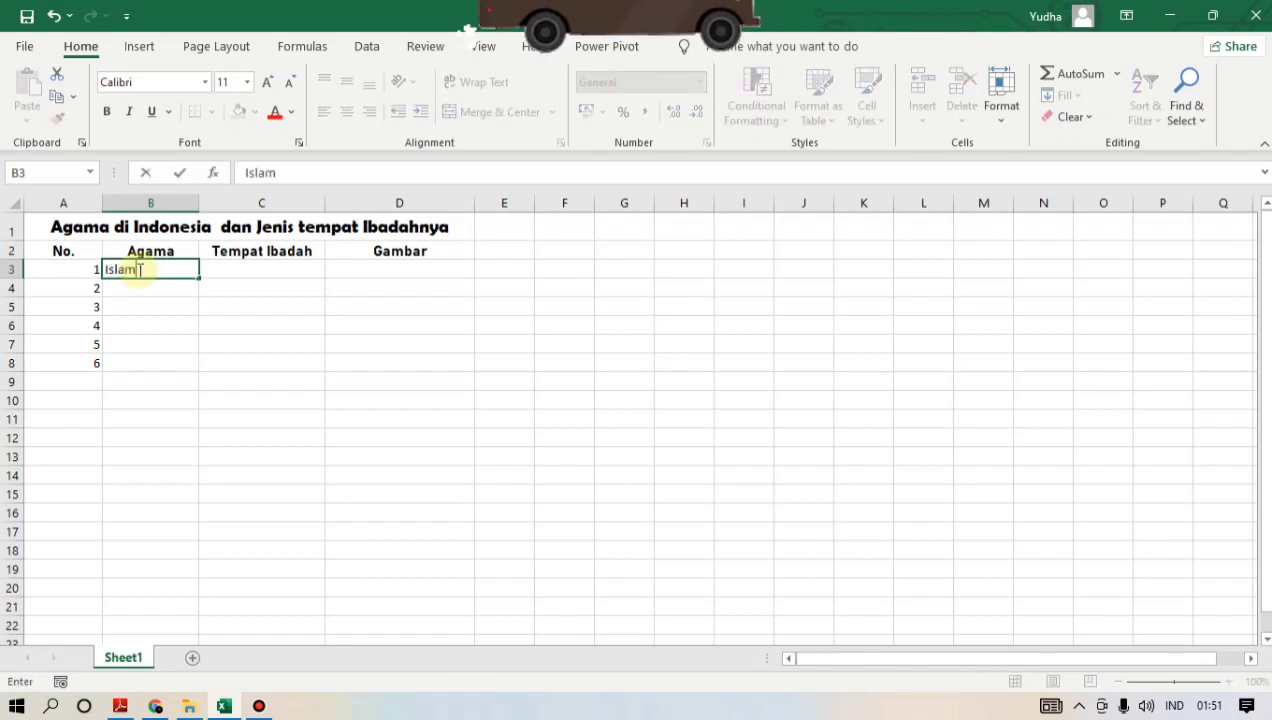
key("Return")
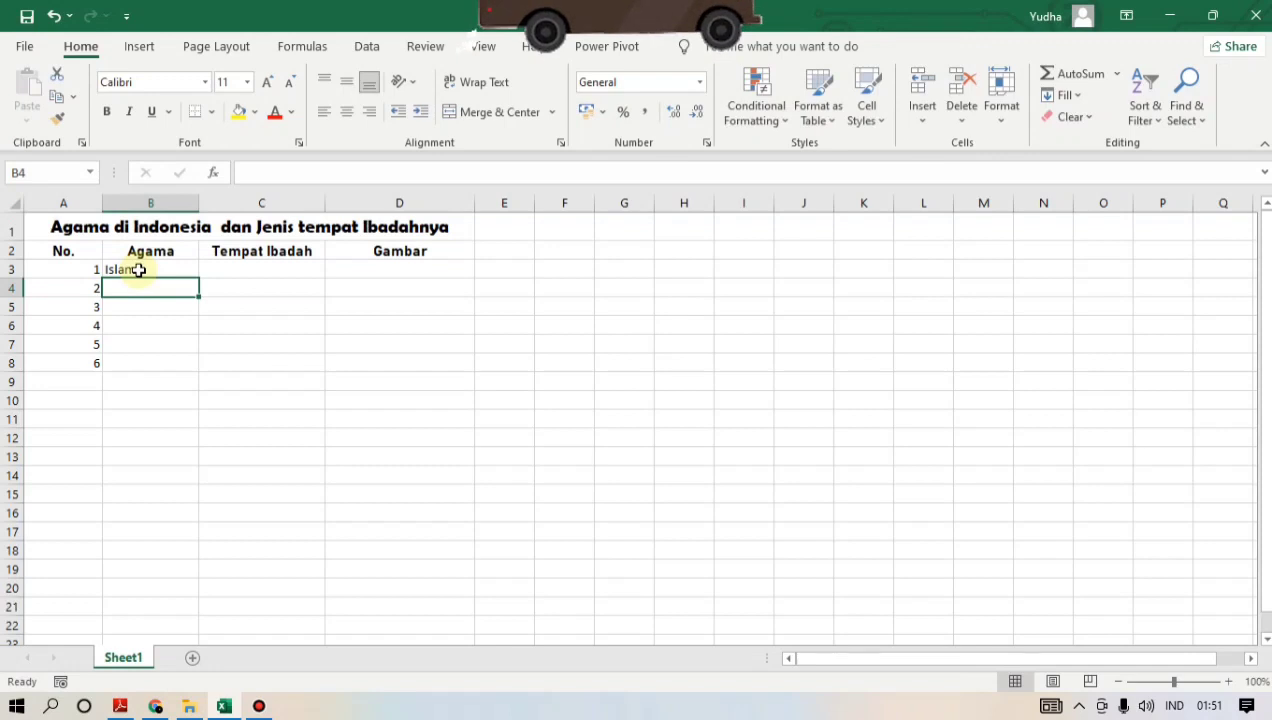
type("Katoli")
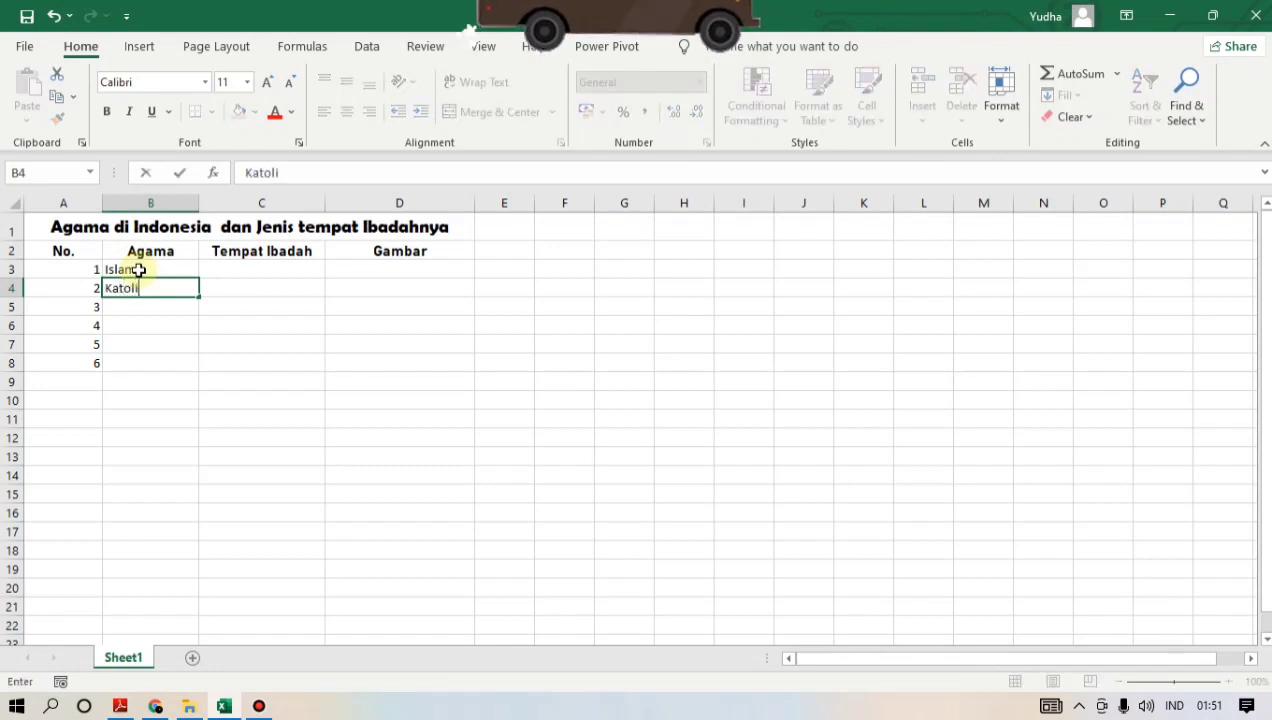
type("k")
key("Return")
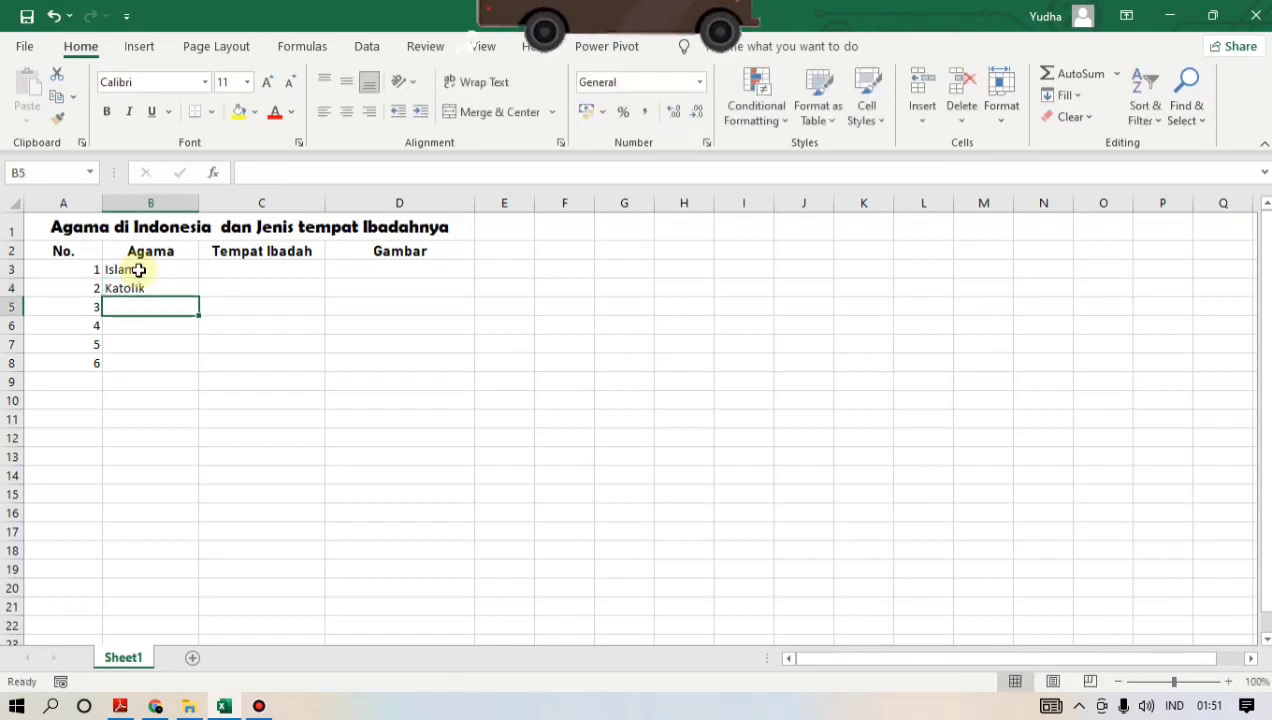
type("Kriste")
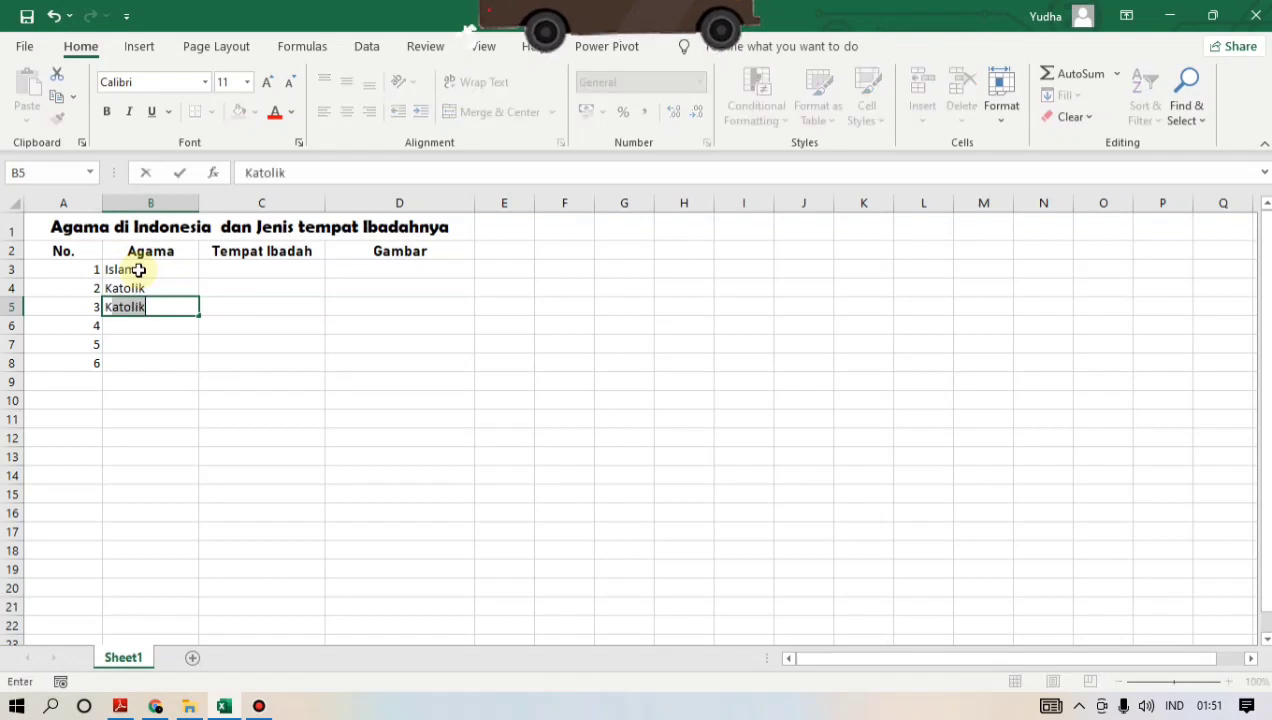
type("n")
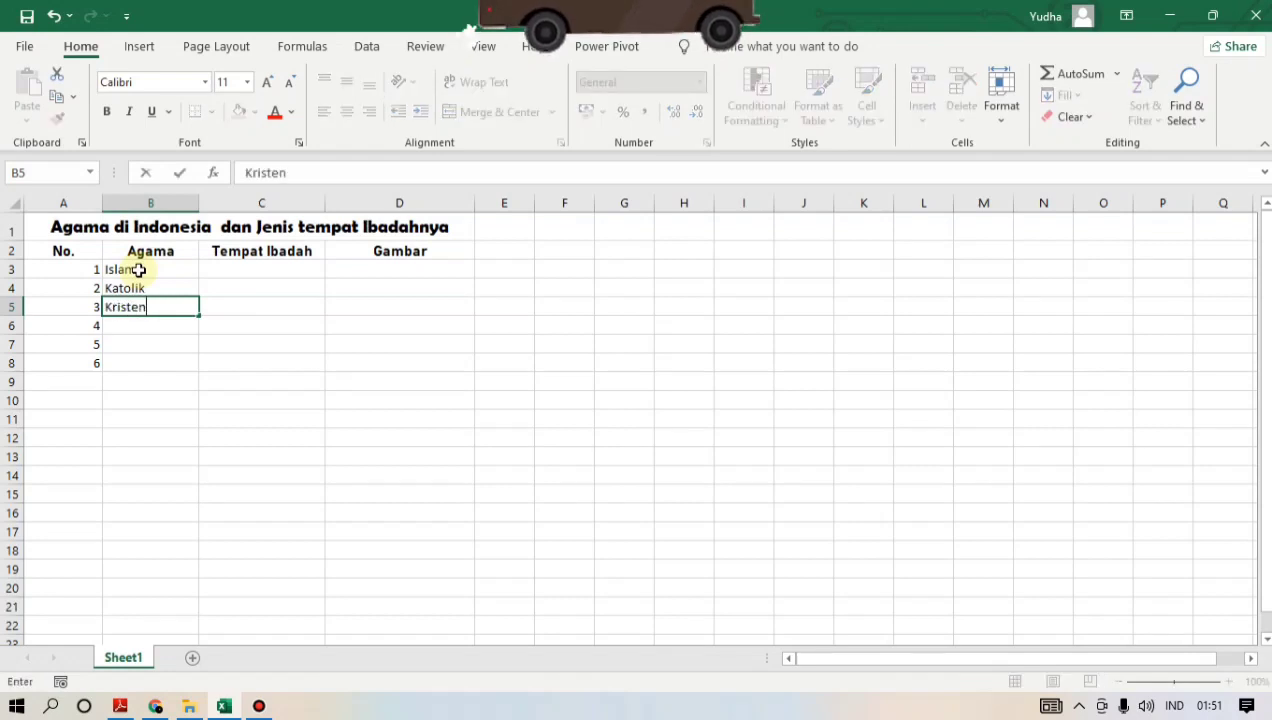
key("Return")
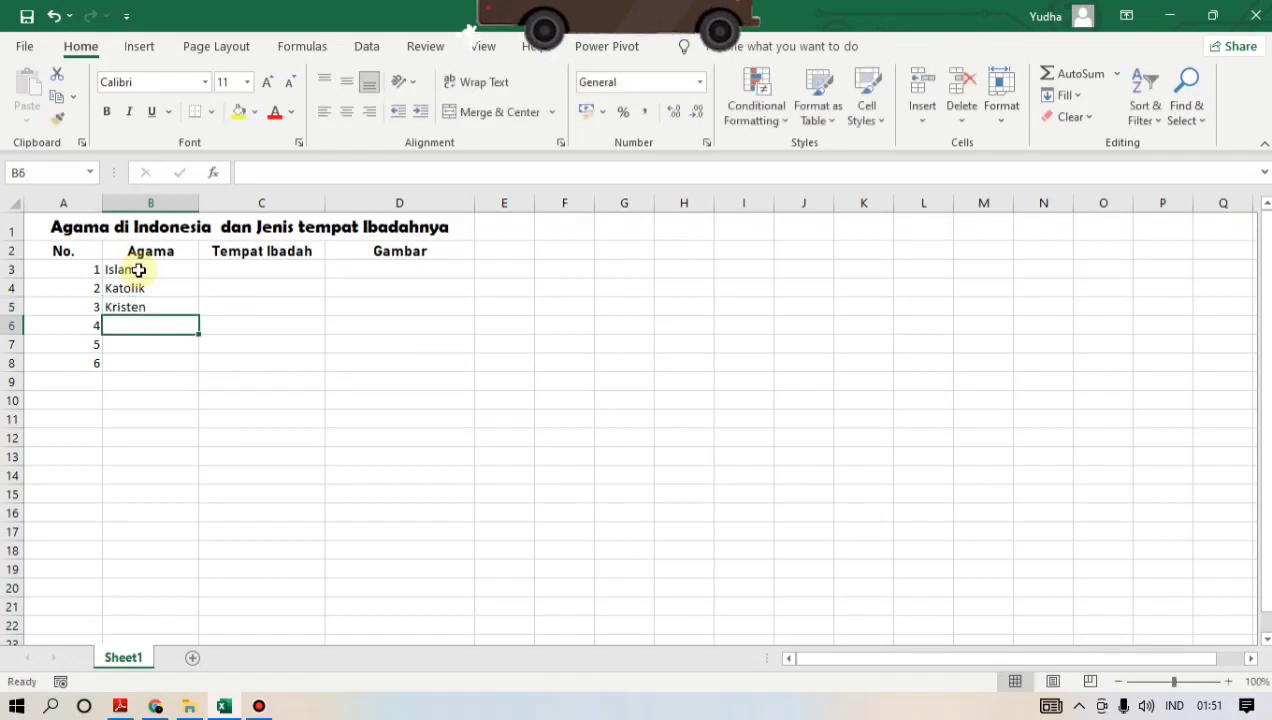
- Complete the Agama column with Hindu, Budha and Konghucu in cells B6 to B8
type("H")
key("BackSpace")
type("Hind")
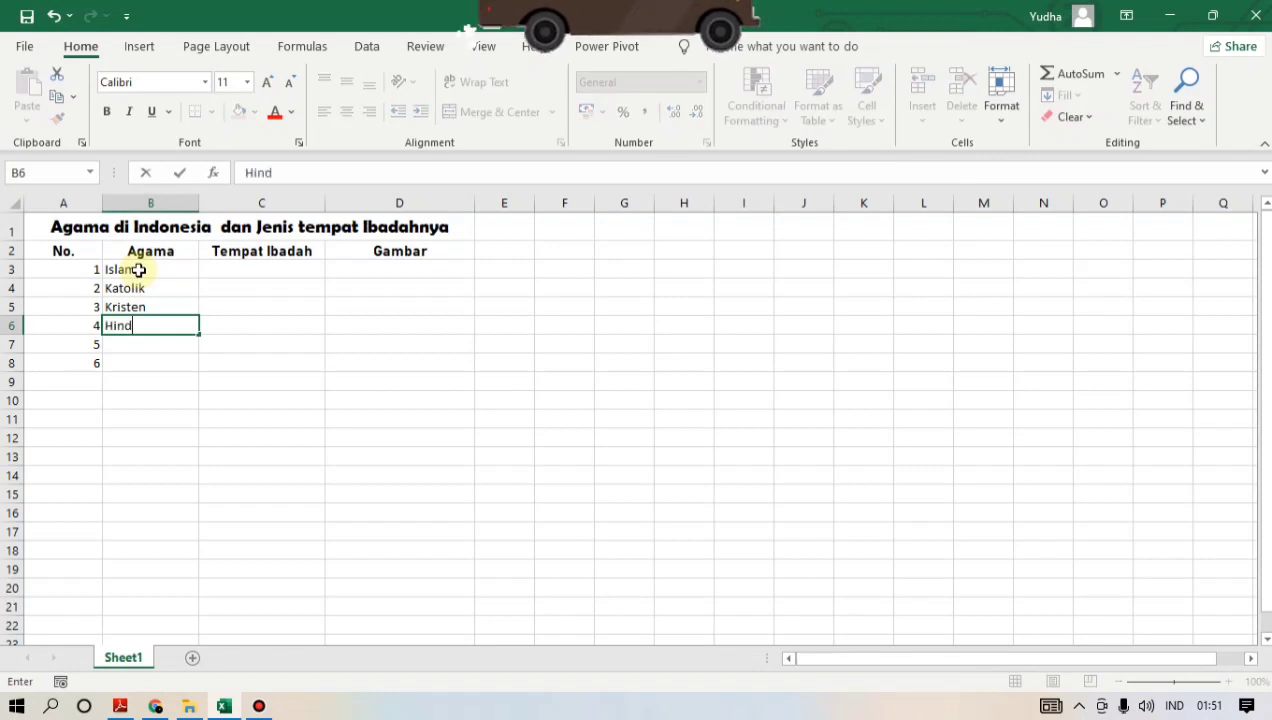
type("u")
key("Return")
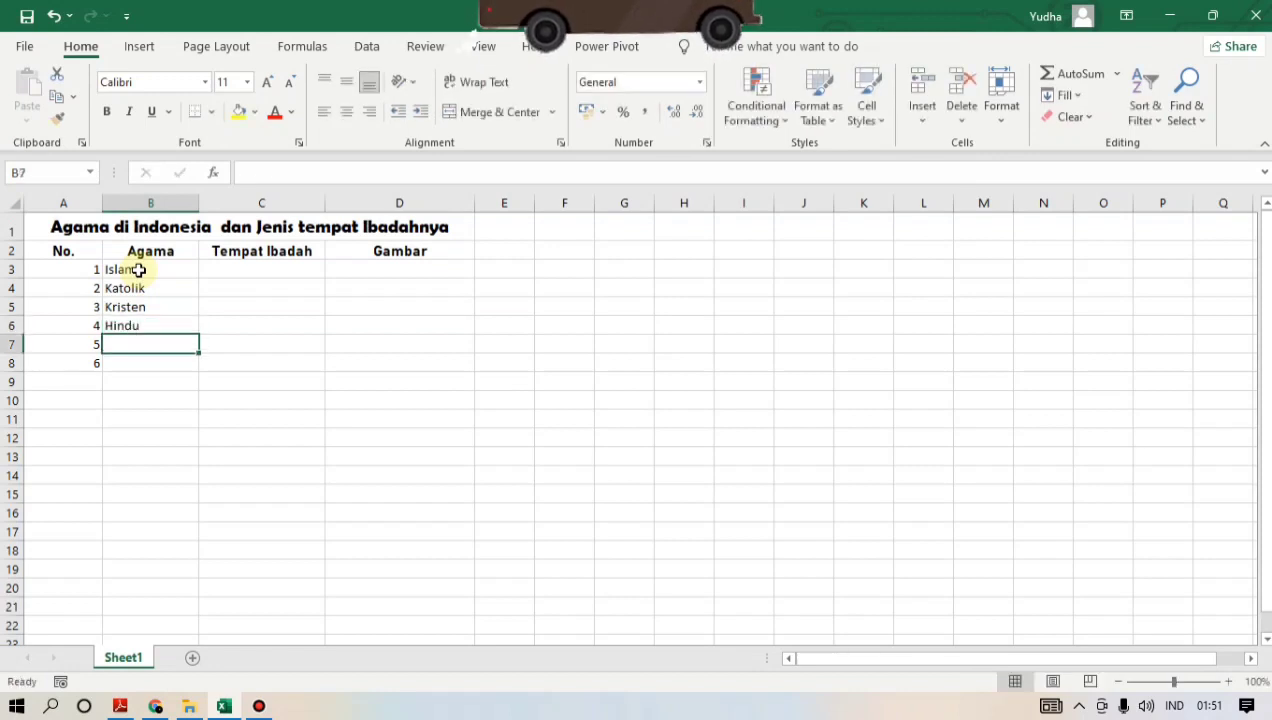
type("Bu")
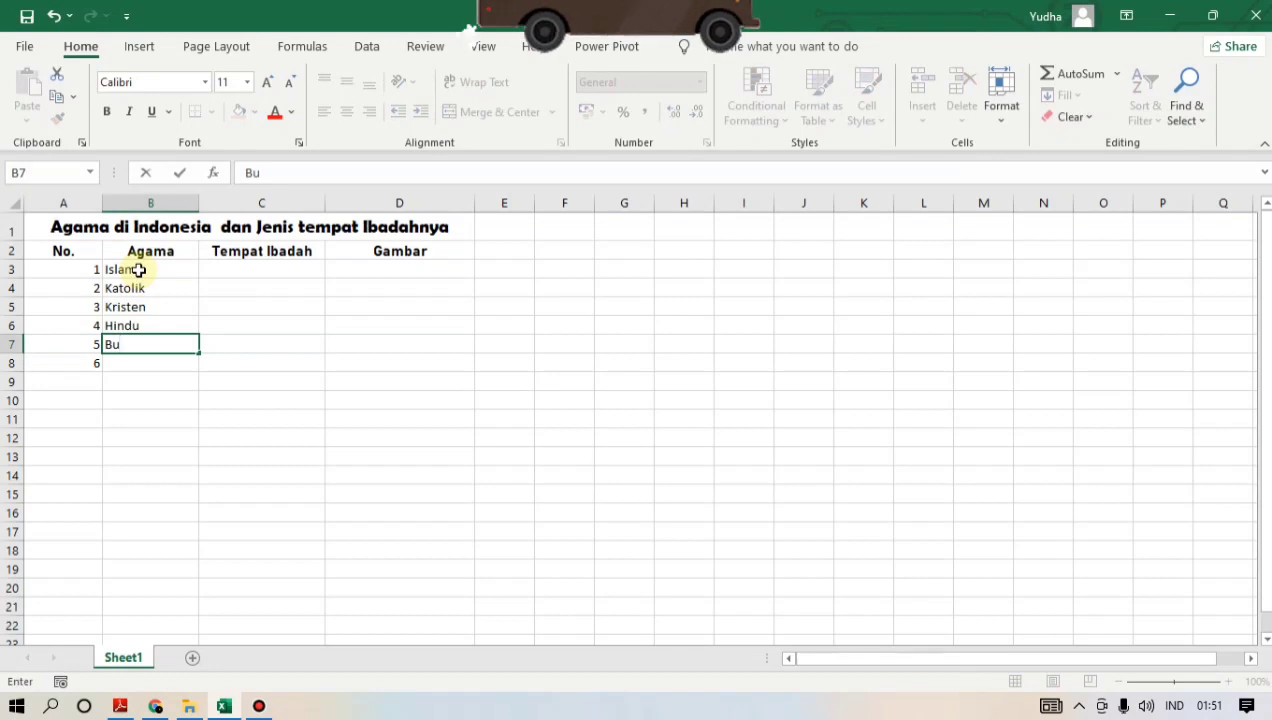
type("dha")
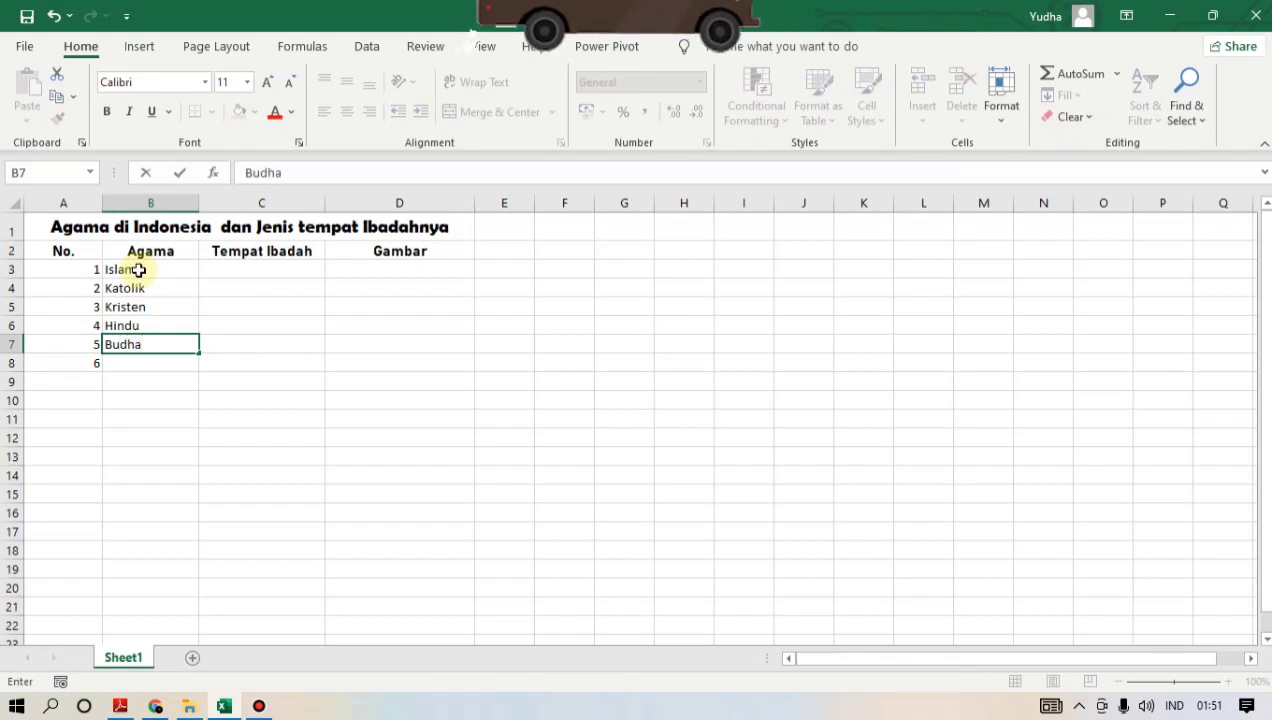
key("Return")
type("K")
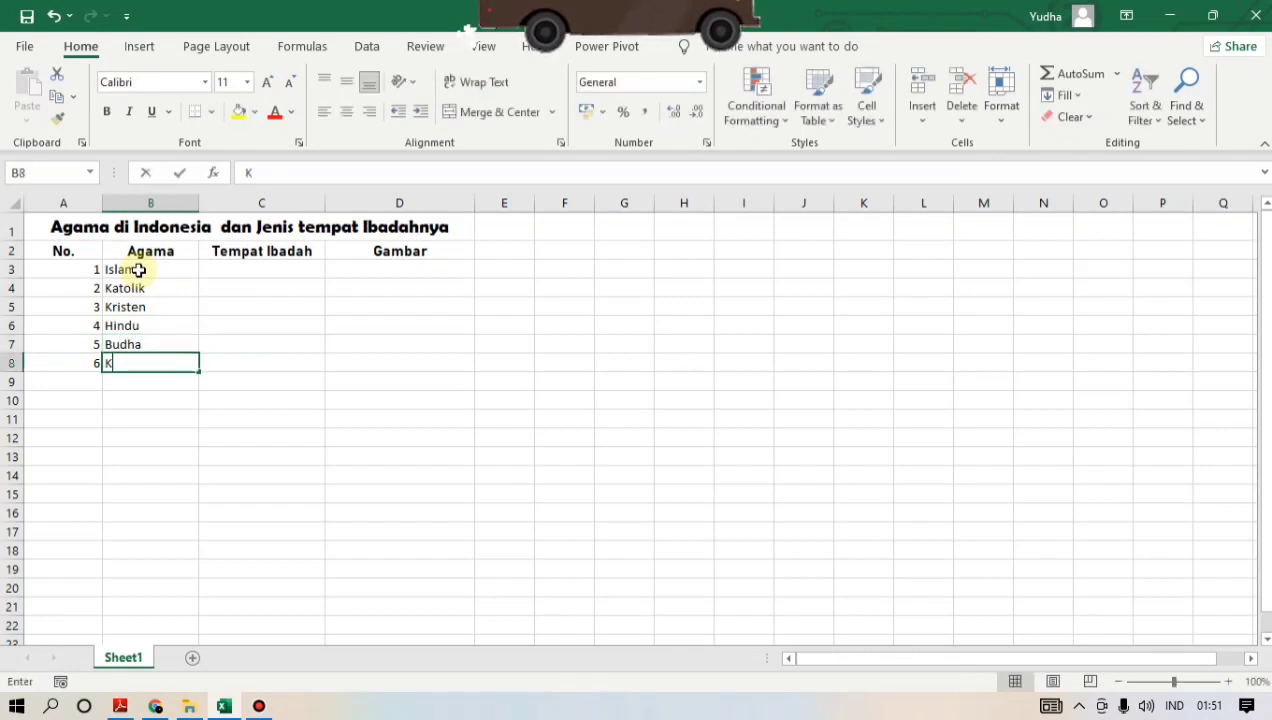
type("onghucu")
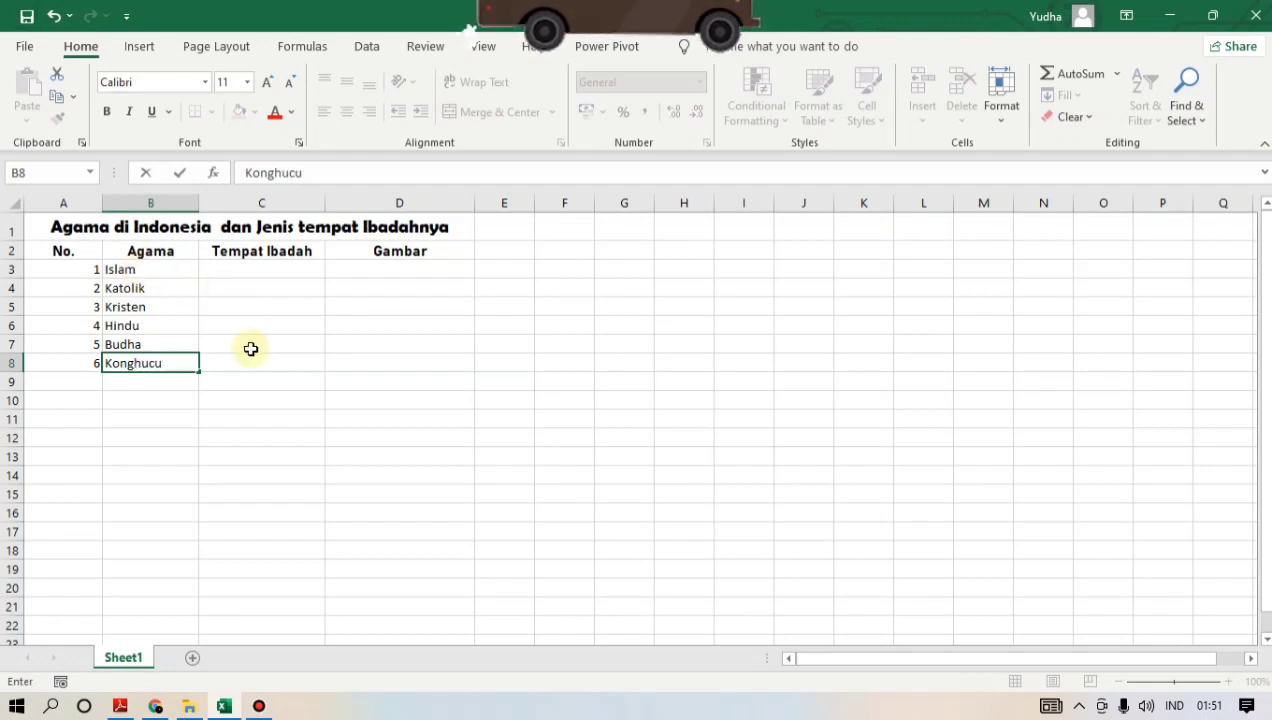
- Enter Masjid in C3 and Gereja in both C4 and C5 under the Tempat Ibadah header
left_click(258, 276)
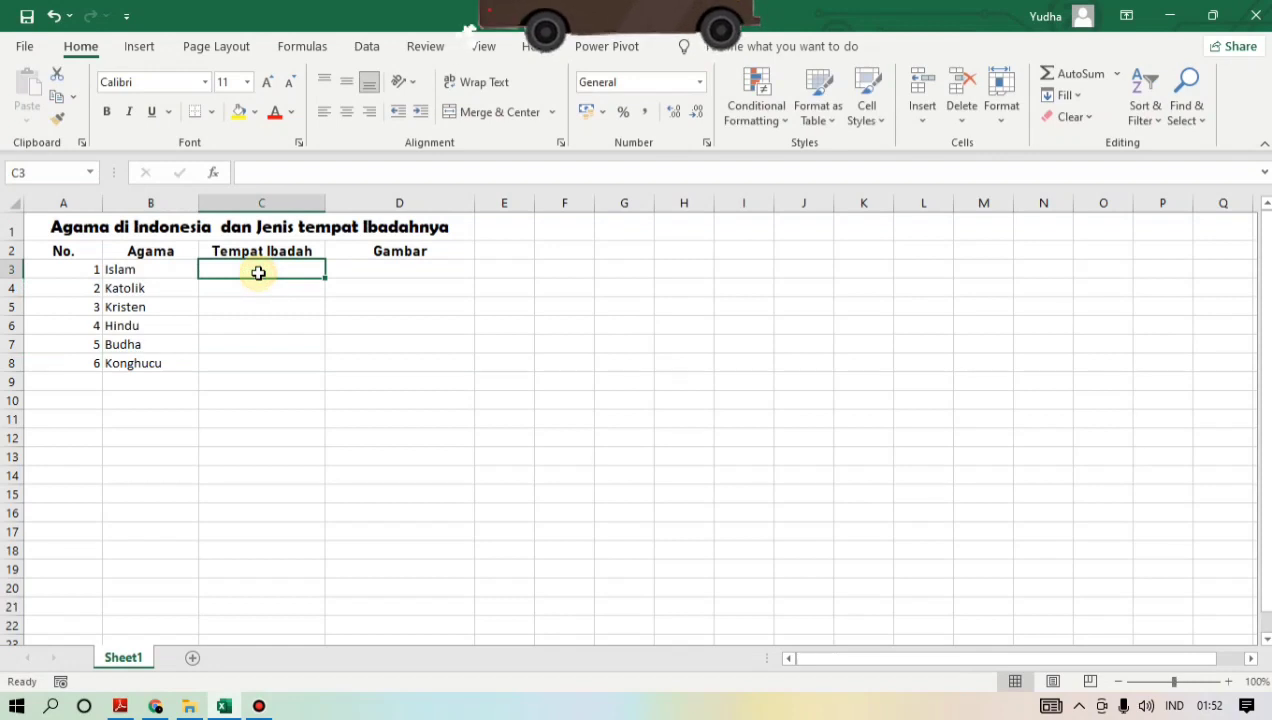
type("Masji")
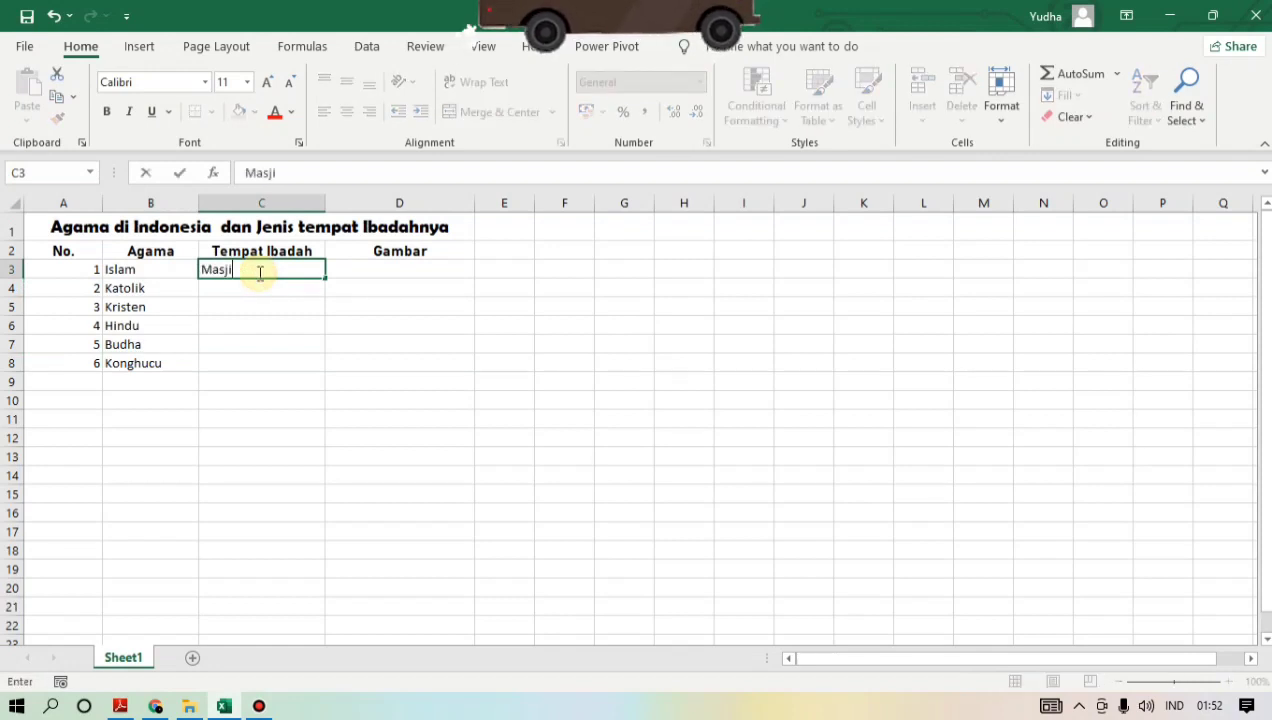
type("d")
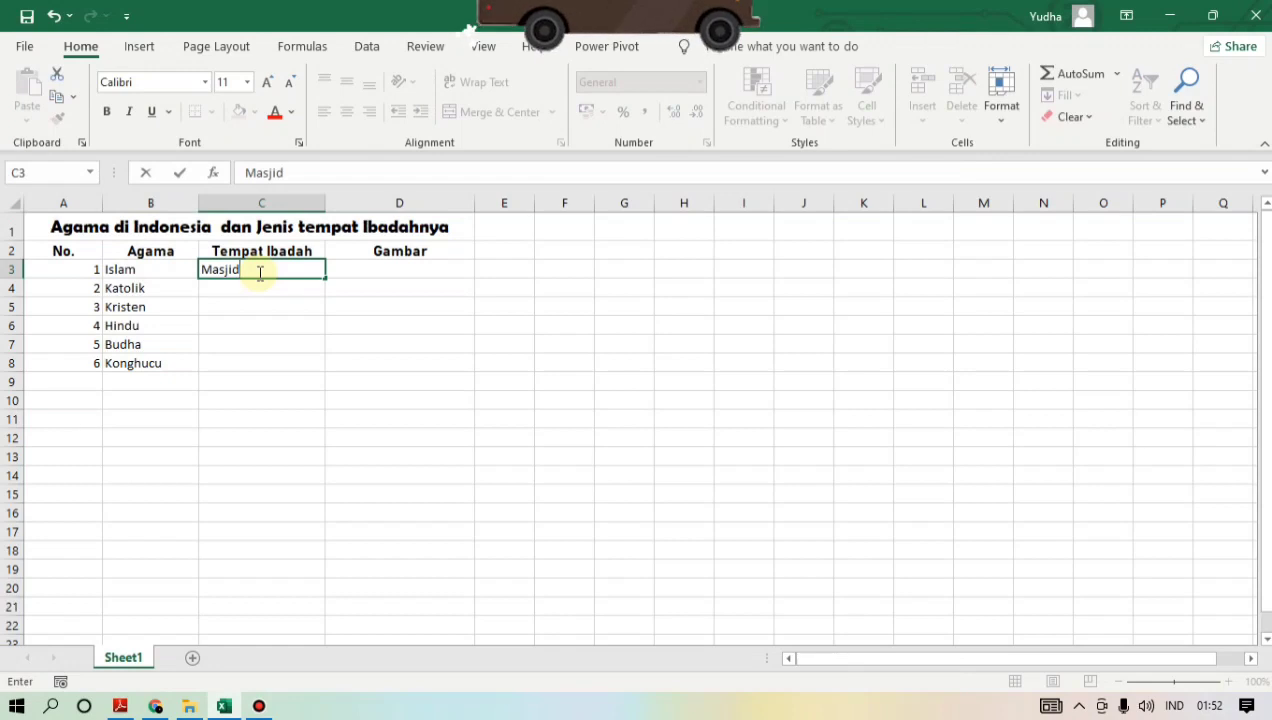
key("Return")
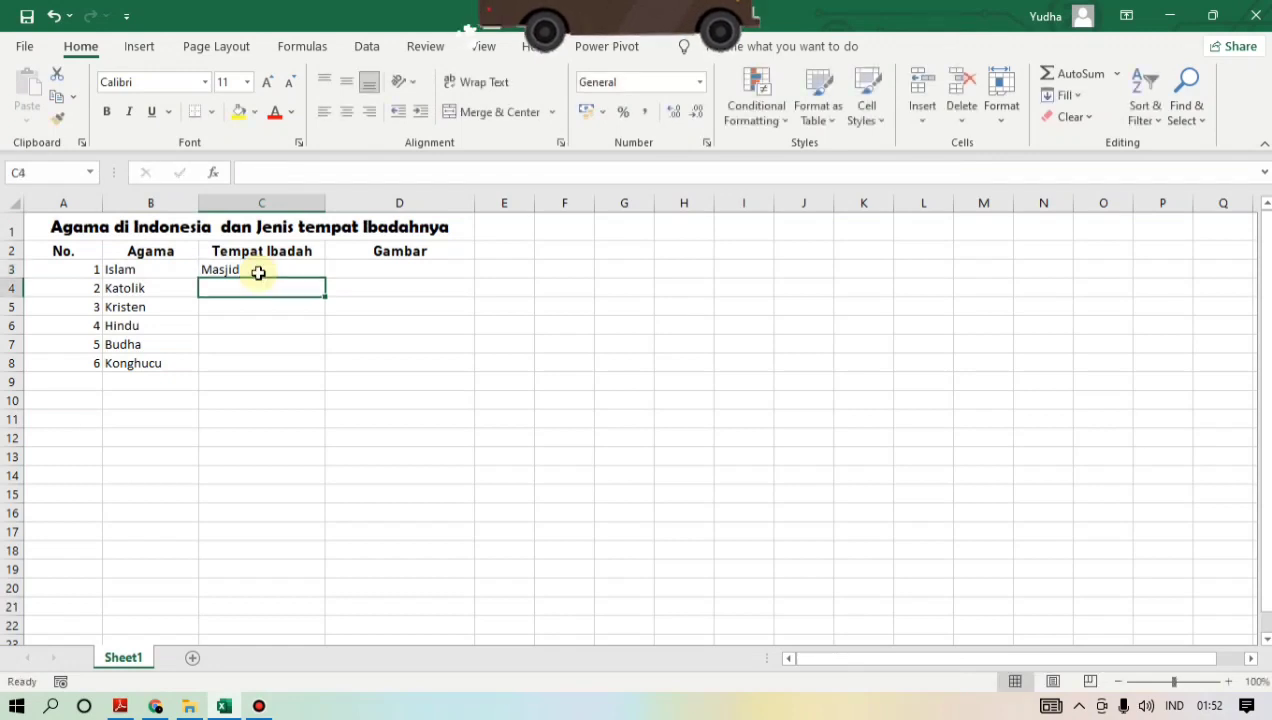
type("Gereja")
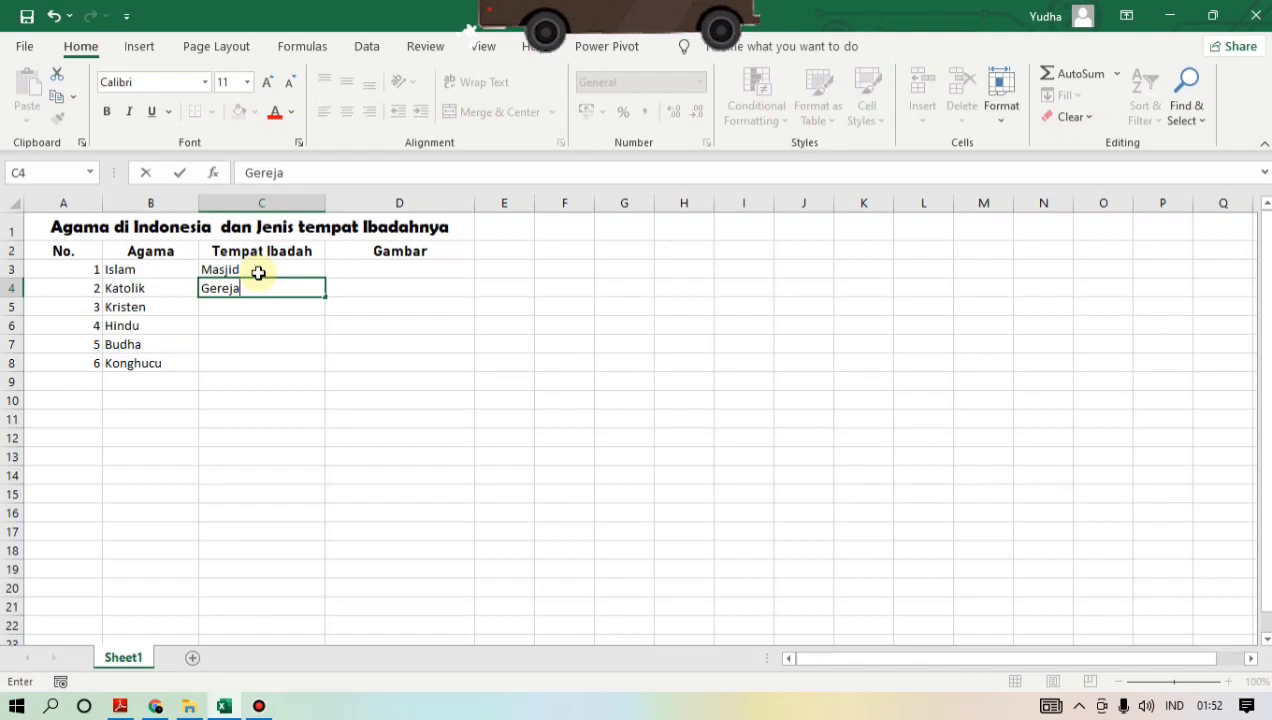
key("Return")
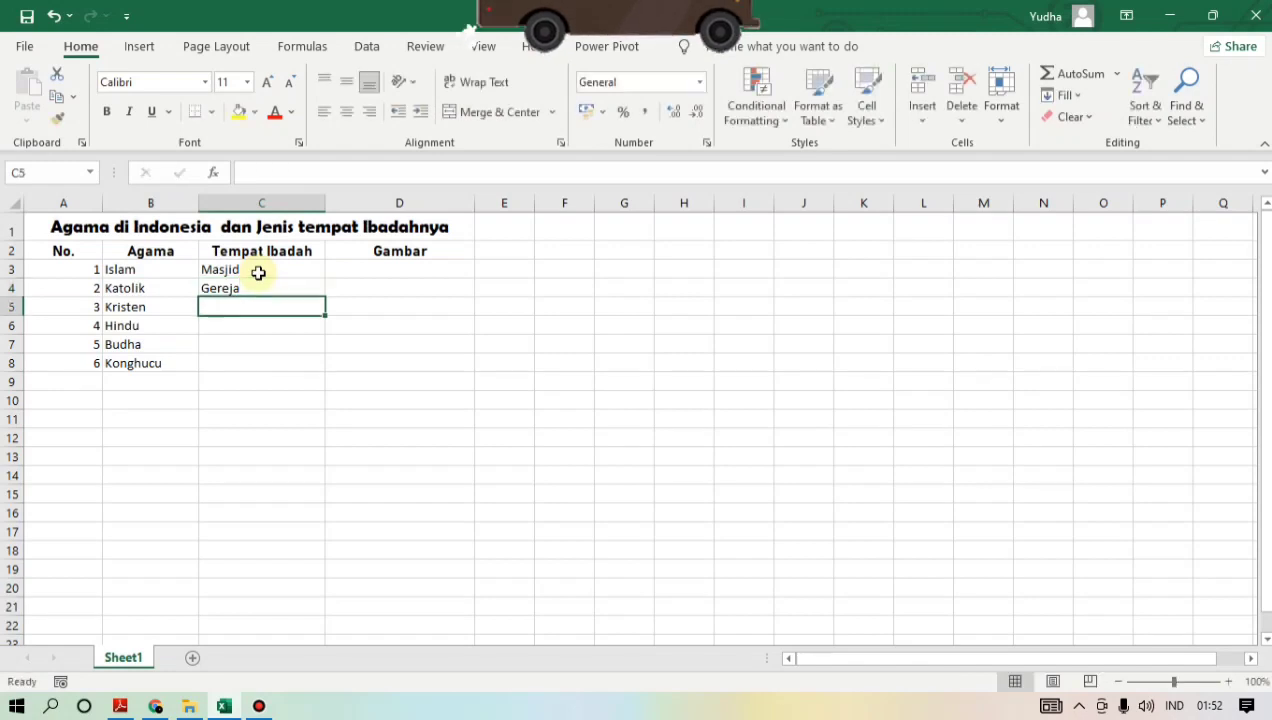
type("Gereja")
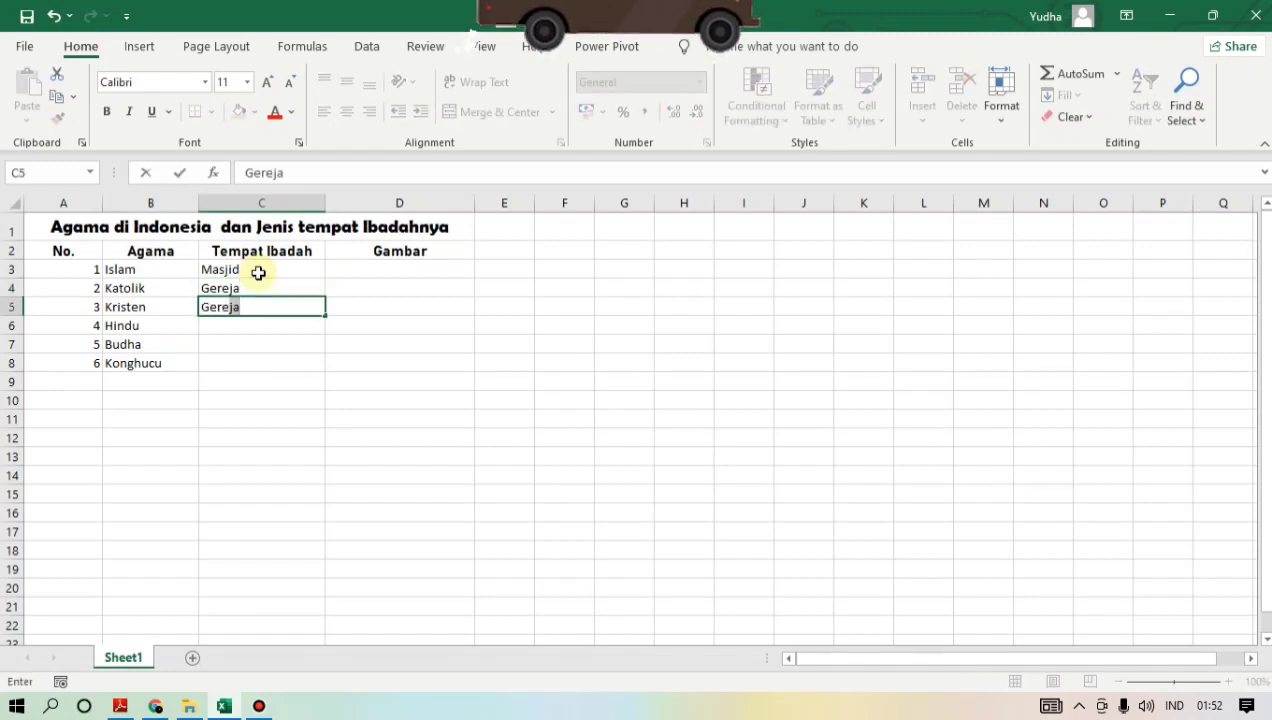
key("Return")
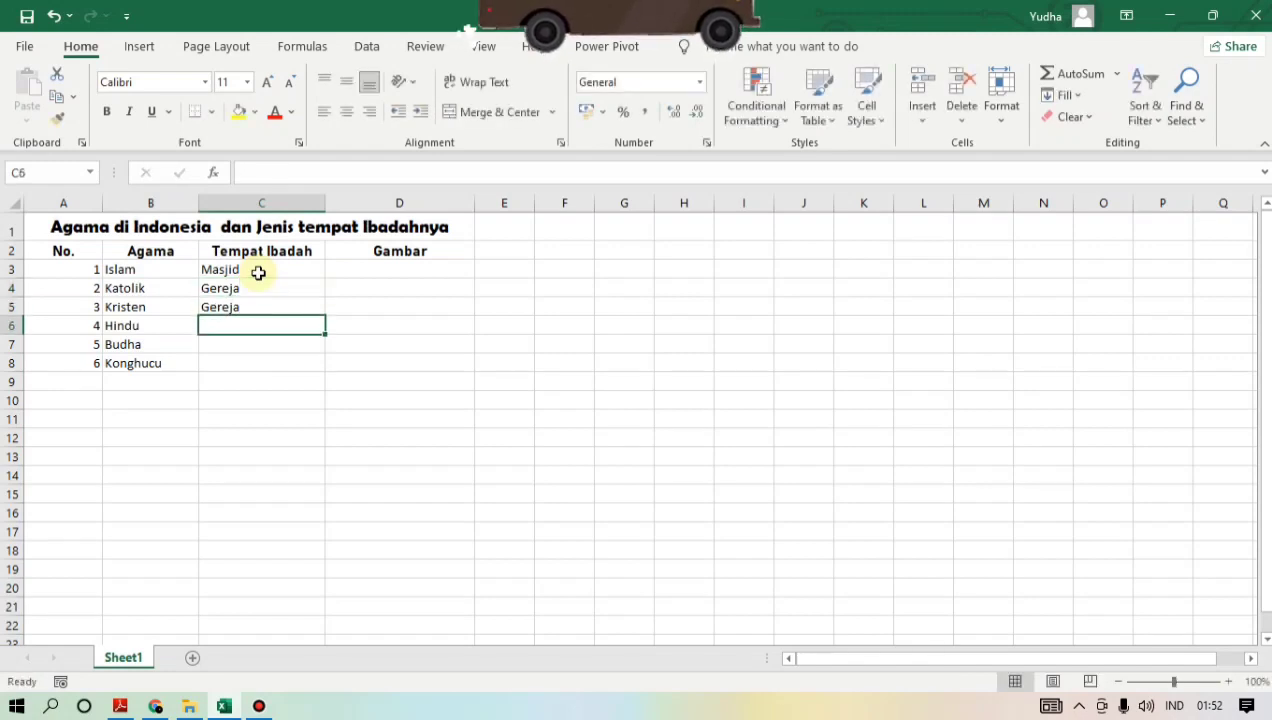
- Complete the Tempat Ibadah column with Pura, Wihara and Klenteng in cells C6 to C8
type("Pura")
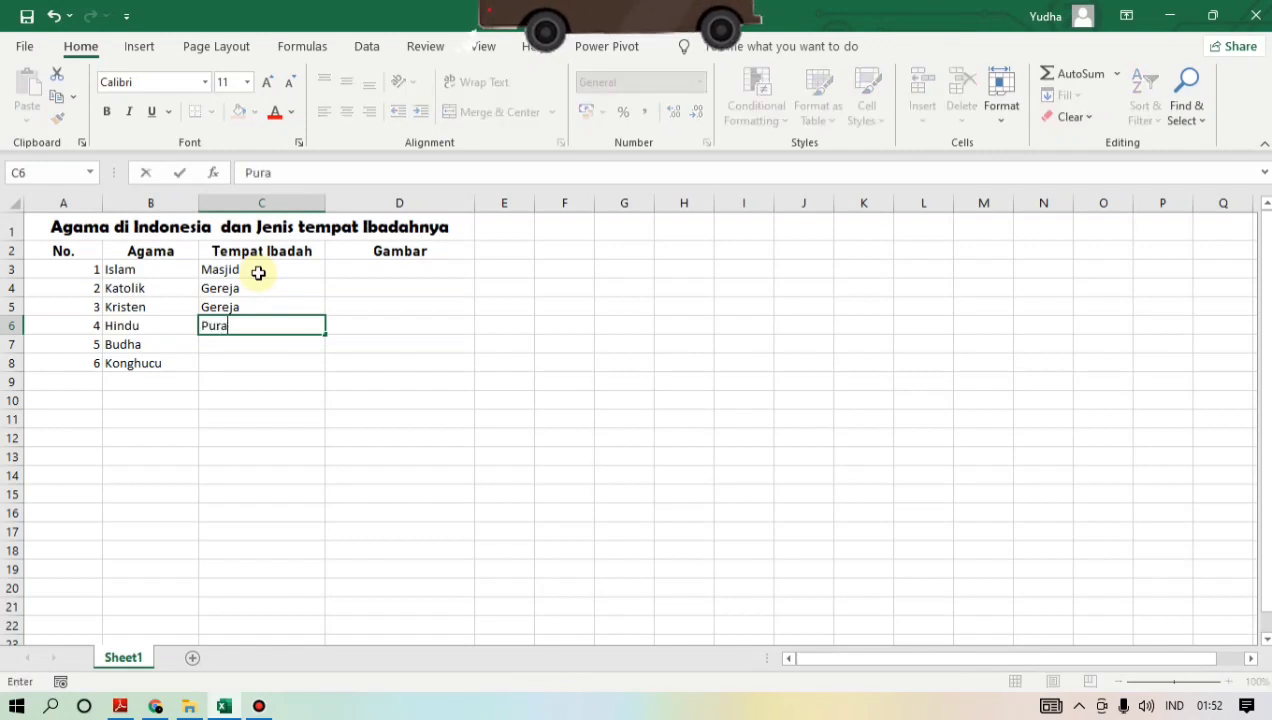
key("Return")
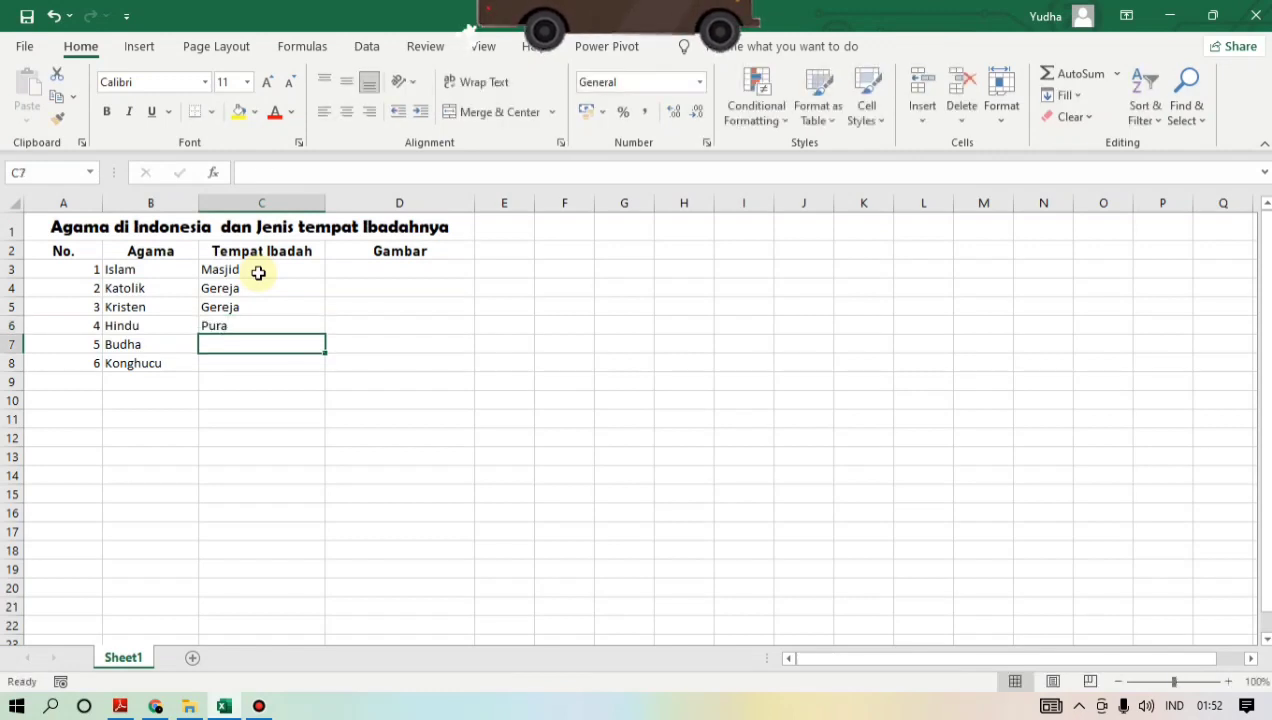
type("Wiah")
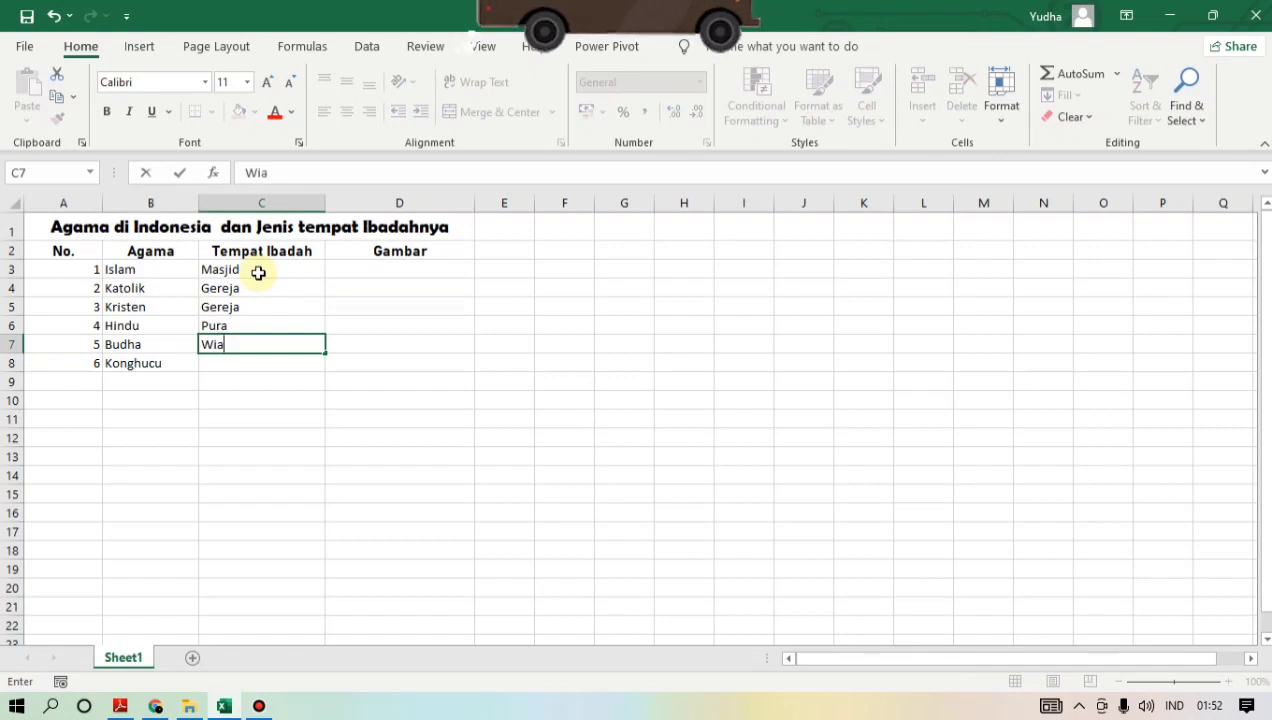
key("BackSpace")
key("BackSpace")
type("hara")
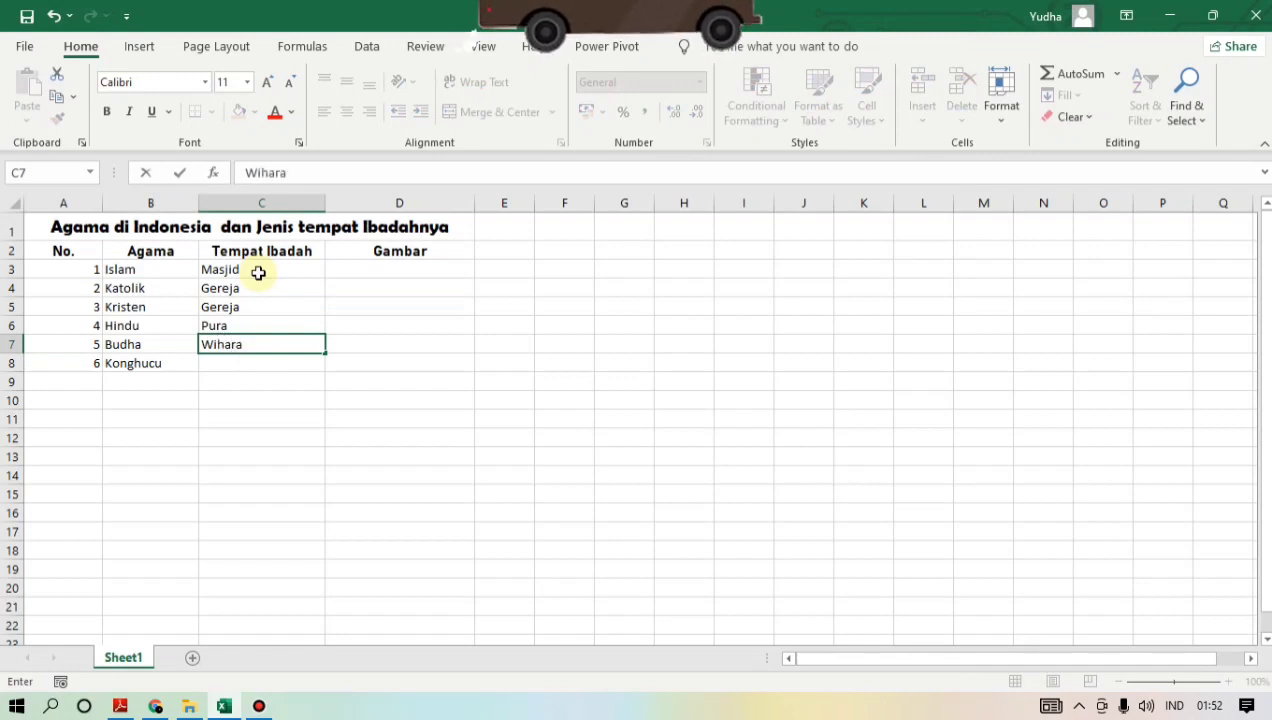
key("Return")
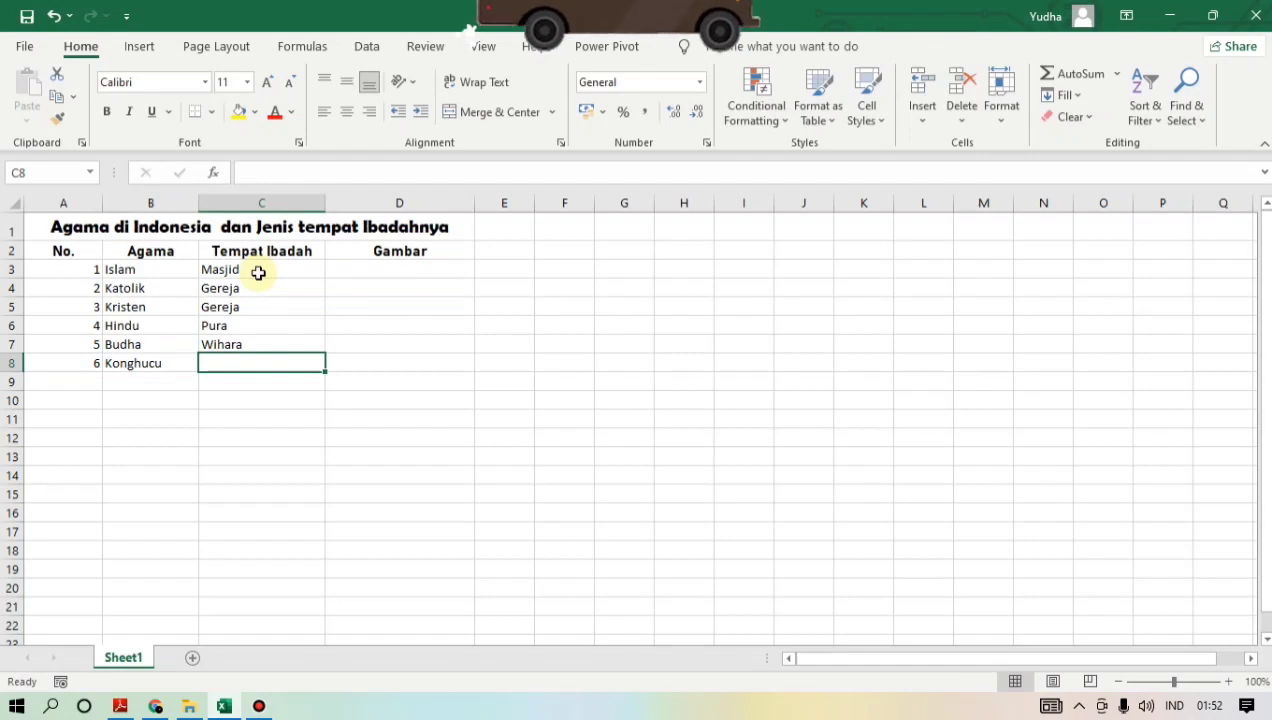
type("Klente")
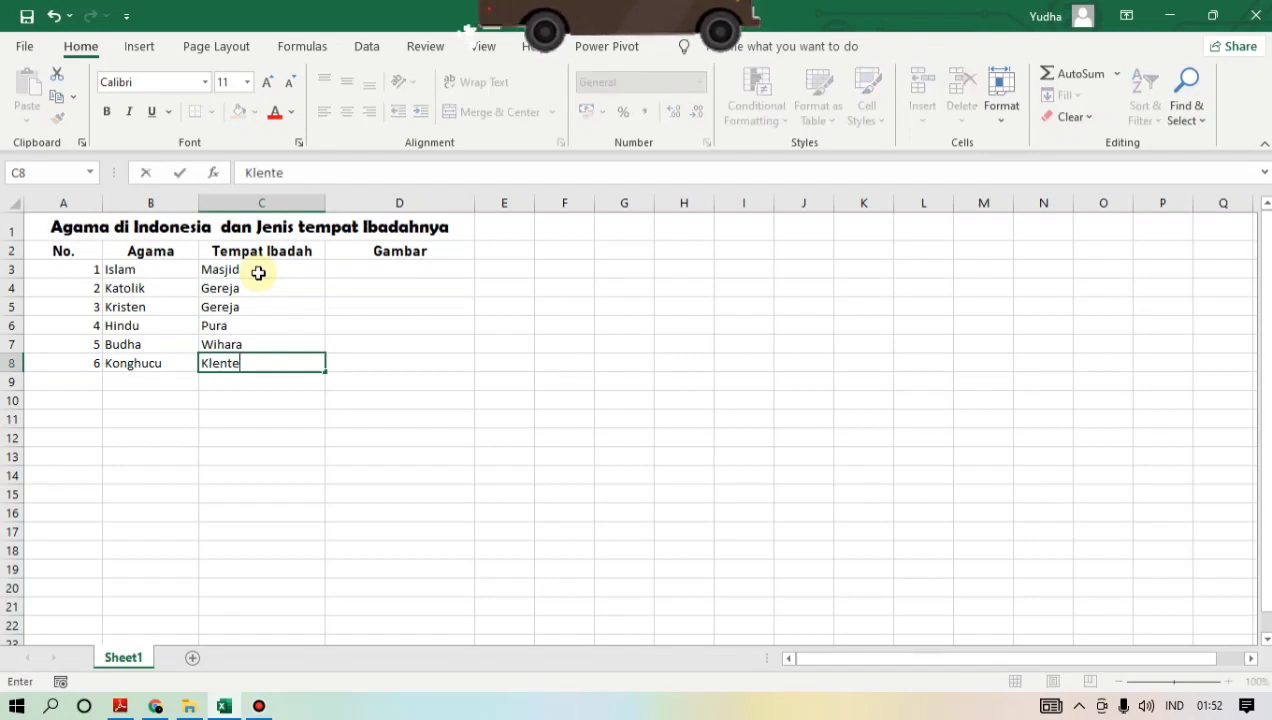
type("ng")
left_click(296, 342)
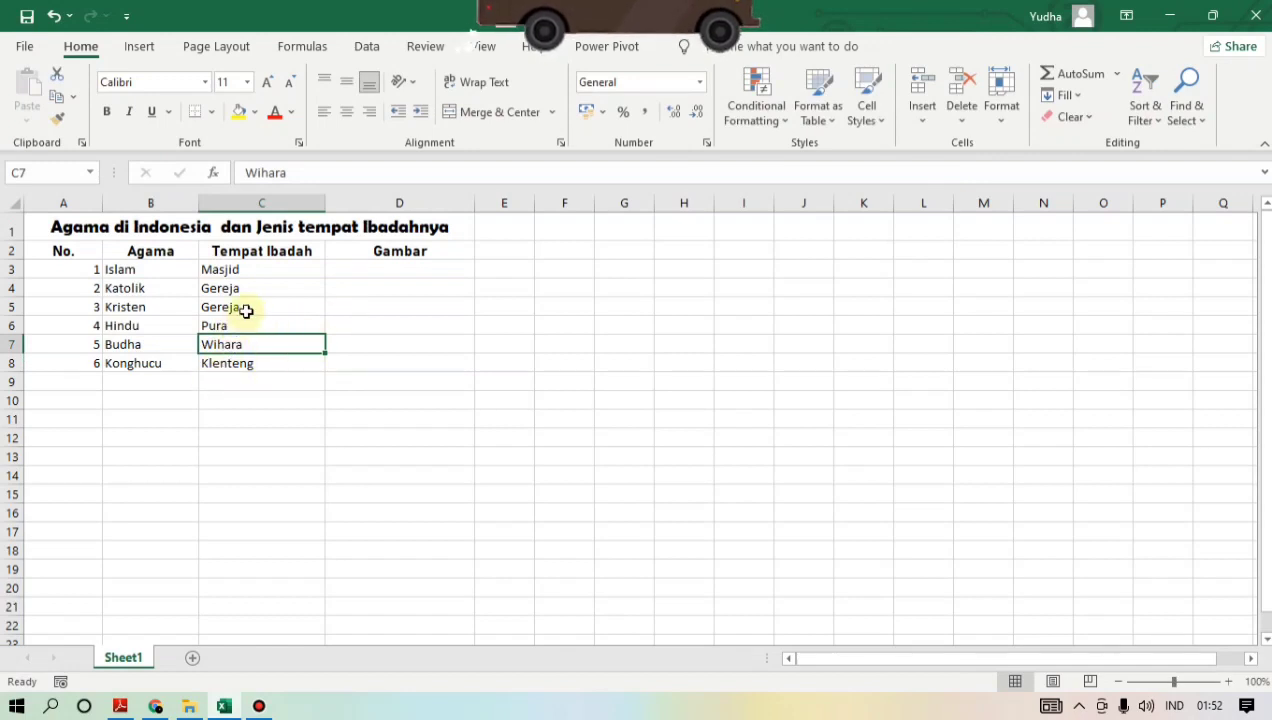
left_click(275, 275)
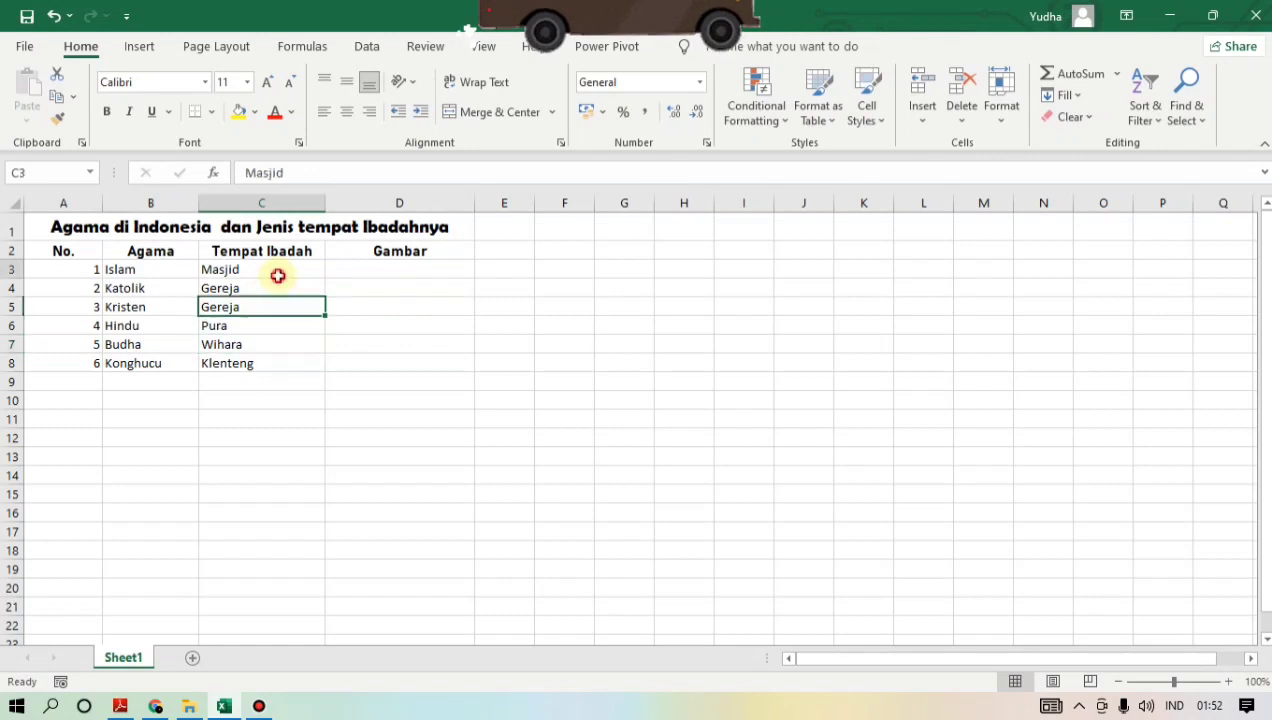
left_click(340, 269)
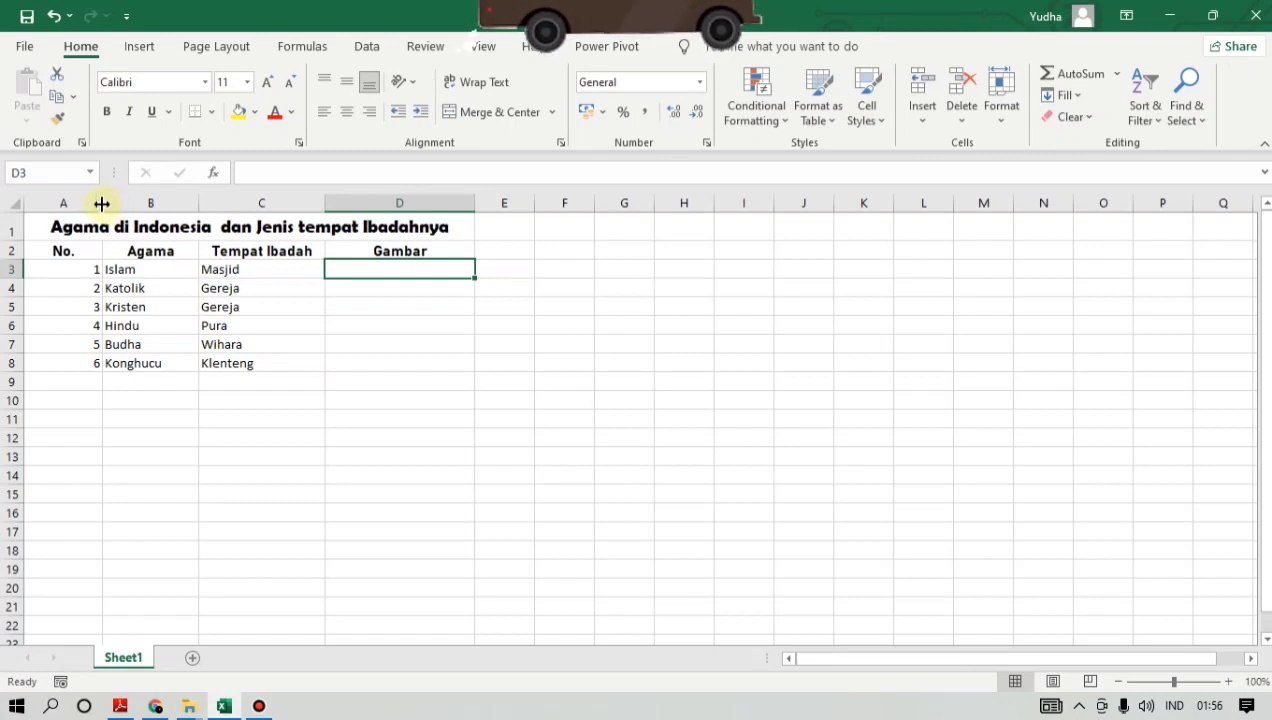
- Narrow column A to suit the short row numbers and widen column B slightly
left_click_drag(101, 204, 73, 203)
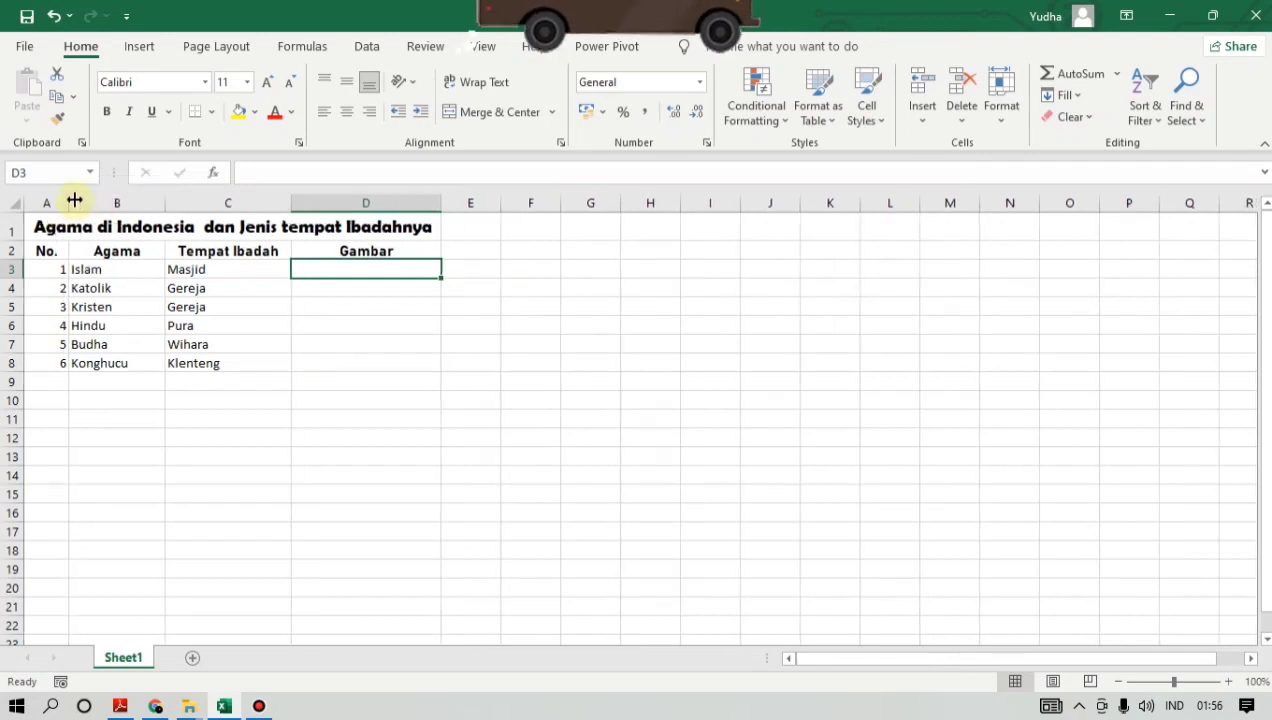
left_click_drag(71, 203, 69, 203)
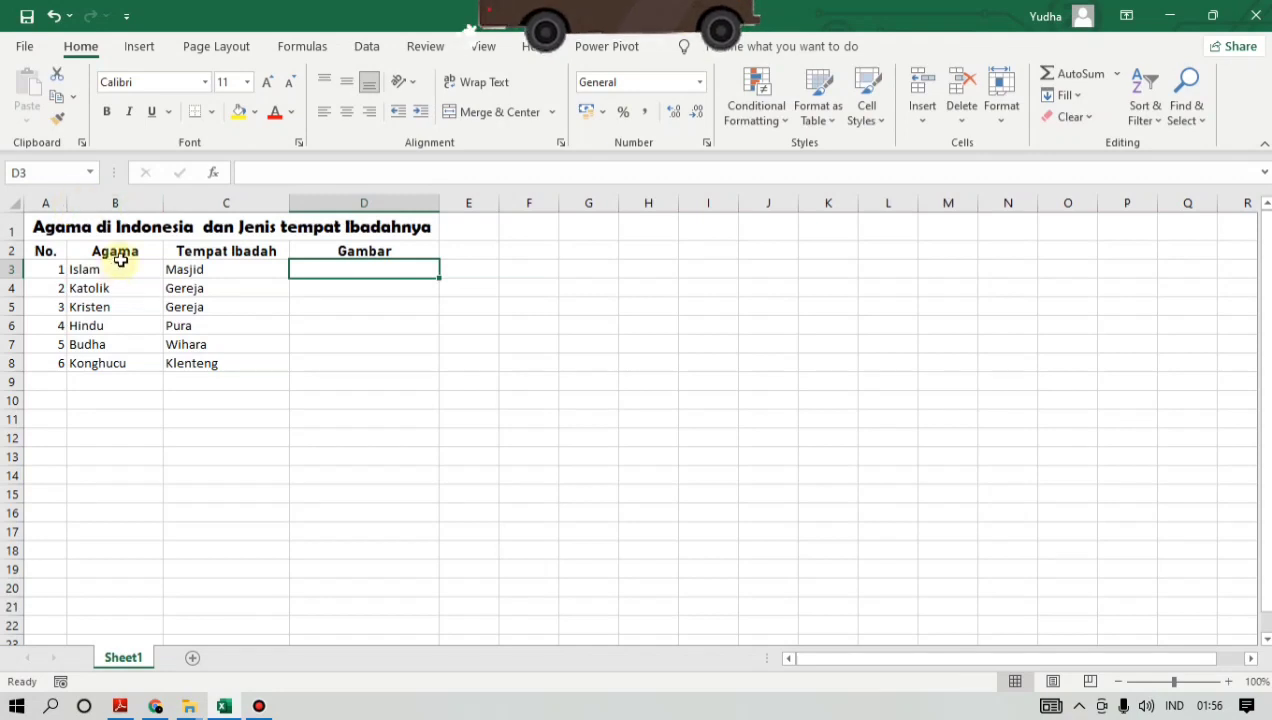
left_click(176, 203)
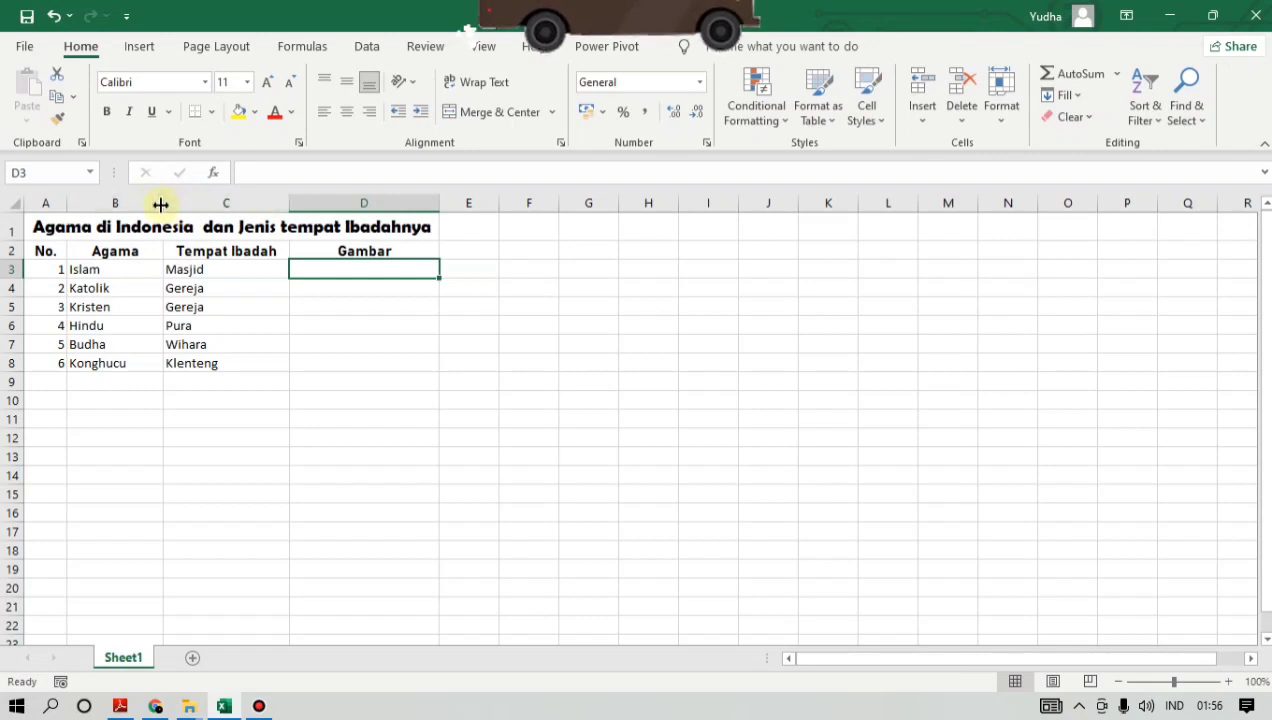
left_click_drag(160, 204, 171, 203)
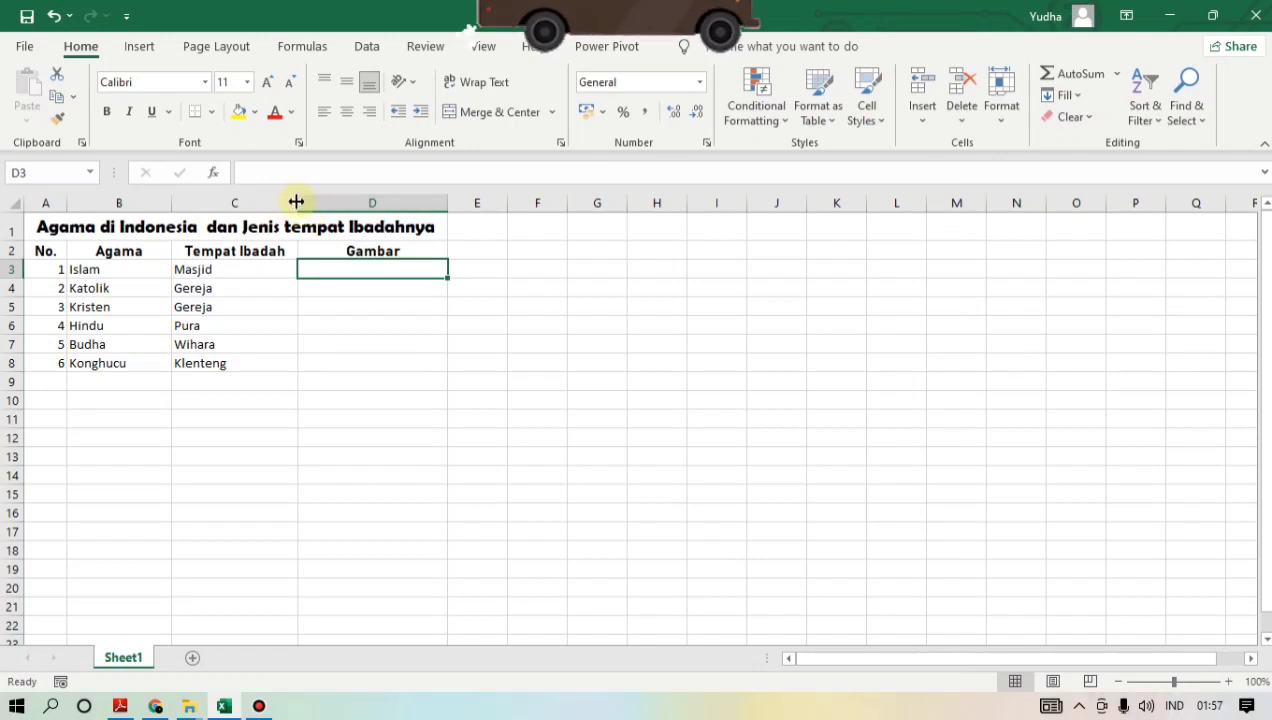
- Widen column D under the Gambar header slightly
left_click_drag(296, 202, 296, 204)
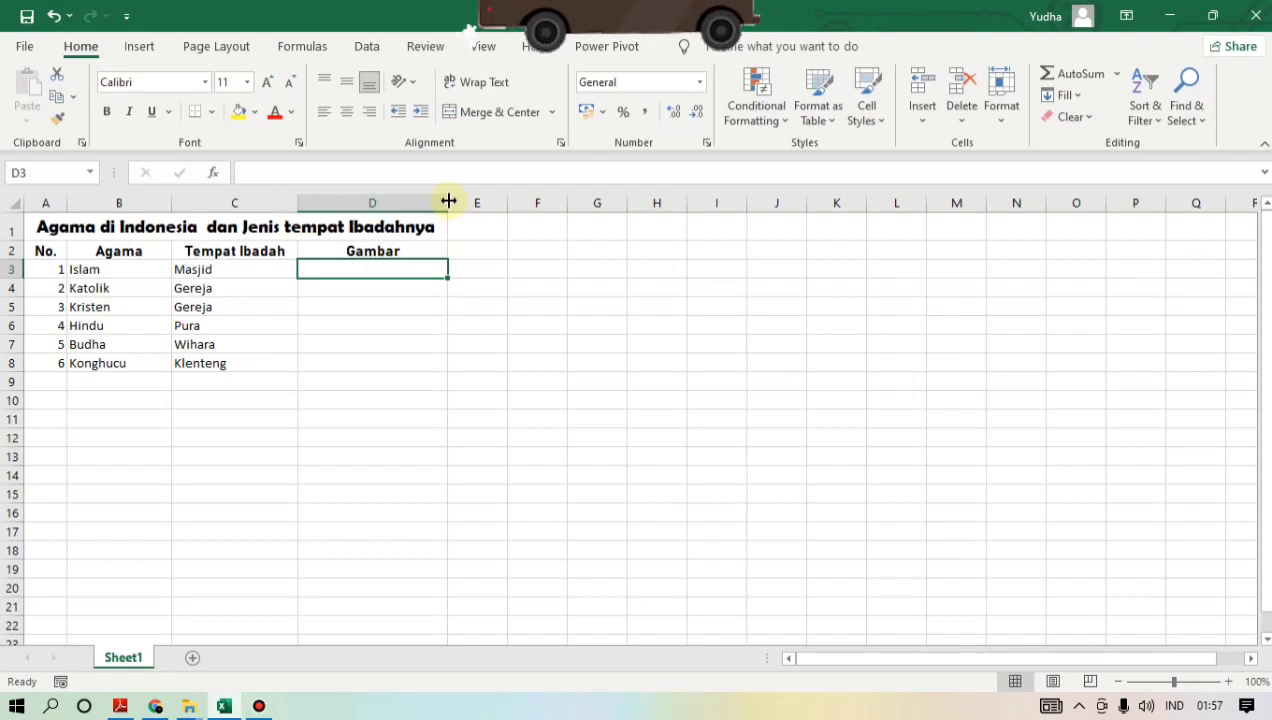
left_click_drag(449, 201, 467, 204)
left_click(331, 321)
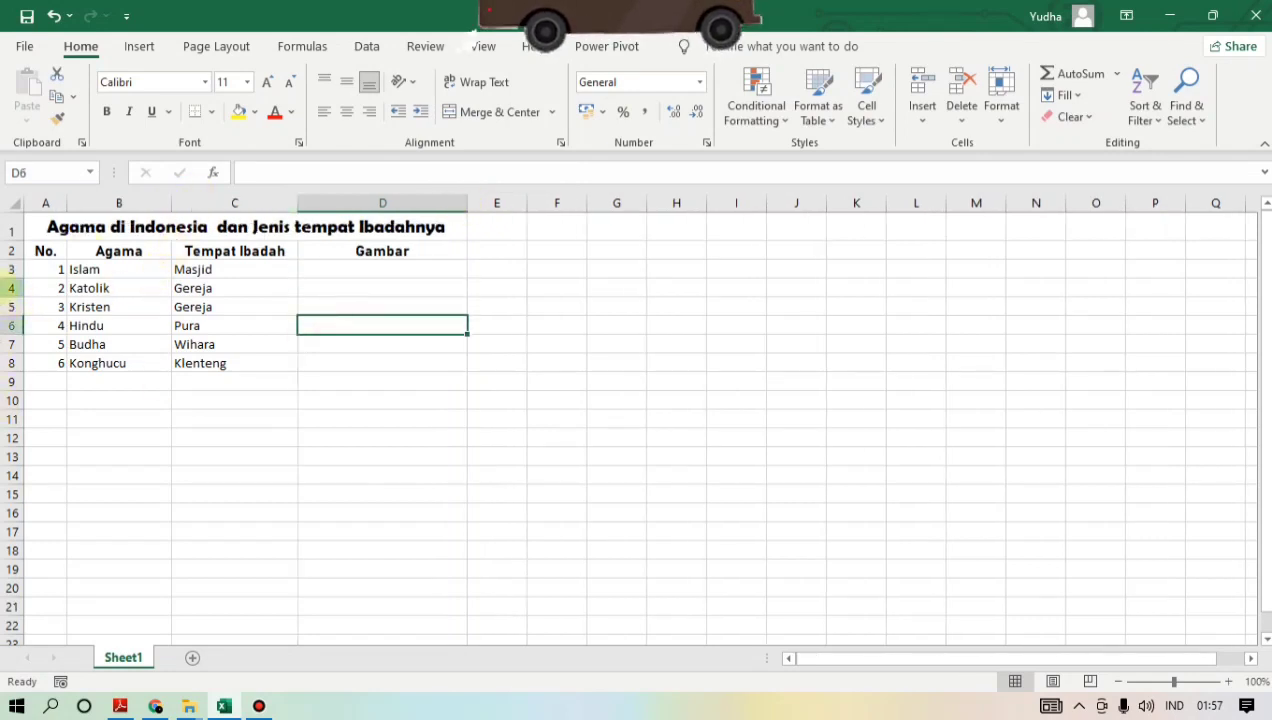
key("ctrl+z")
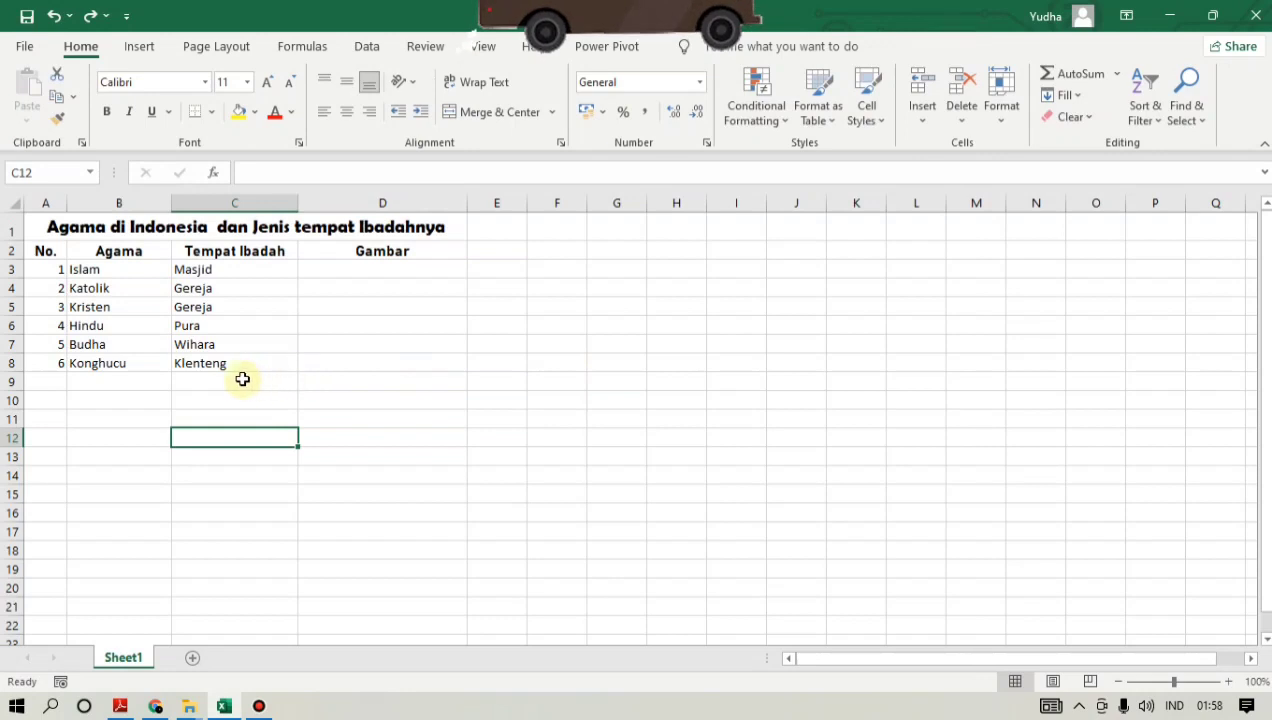
- Apply All Borders to the table range A2:D8, from the header row down to the Konghucu row
left_click(47, 252)
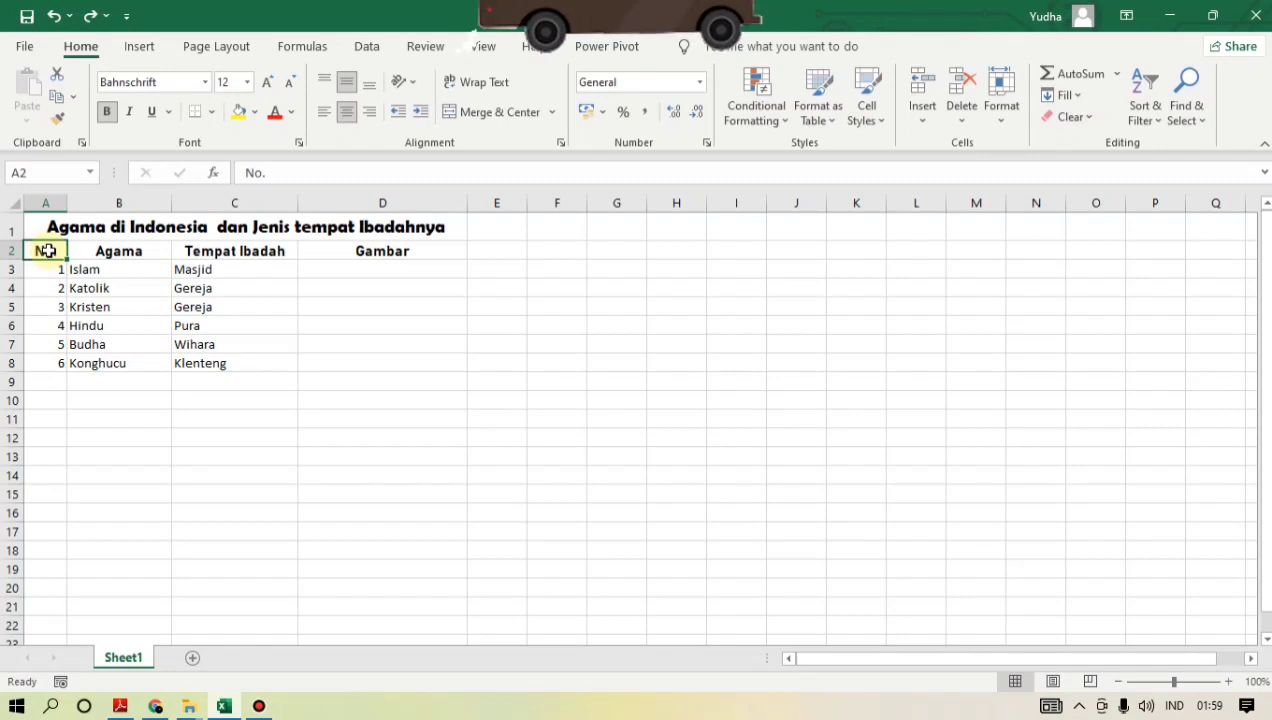
left_click_drag(48, 251, 318, 245)
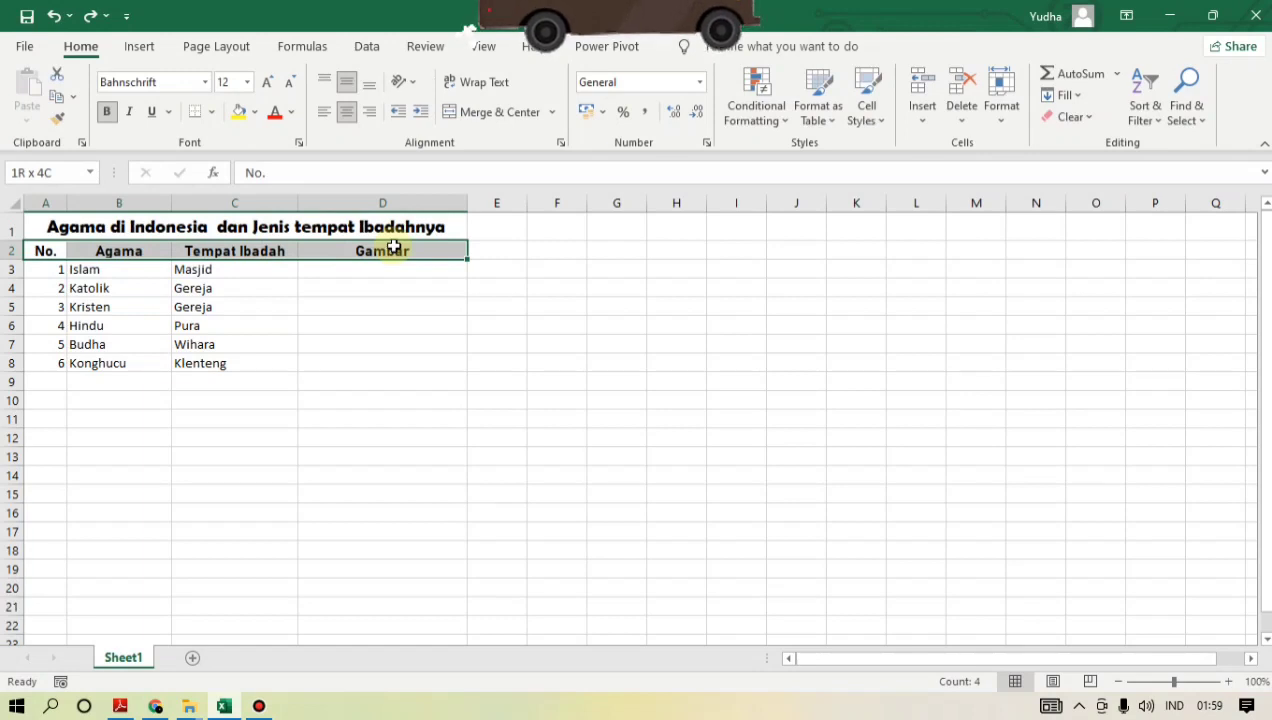
left_click_drag(394, 247, 392, 354)
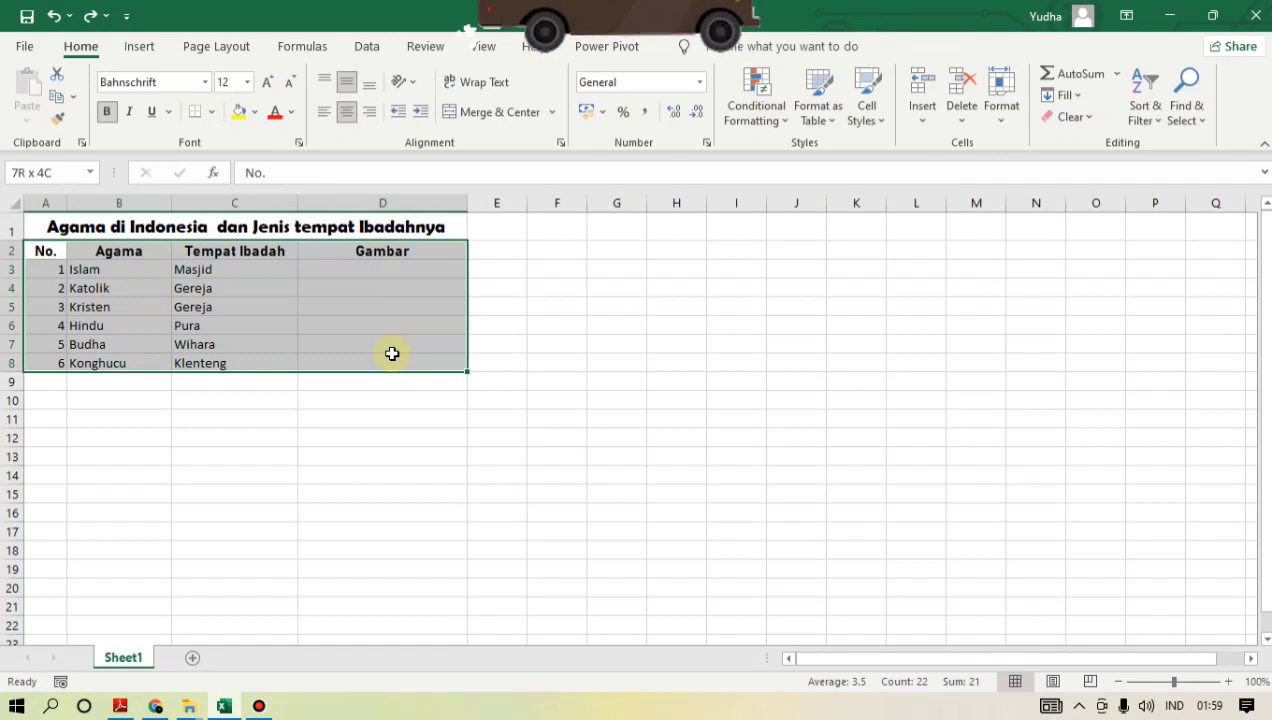
left_click_drag(392, 354, 392, 354)
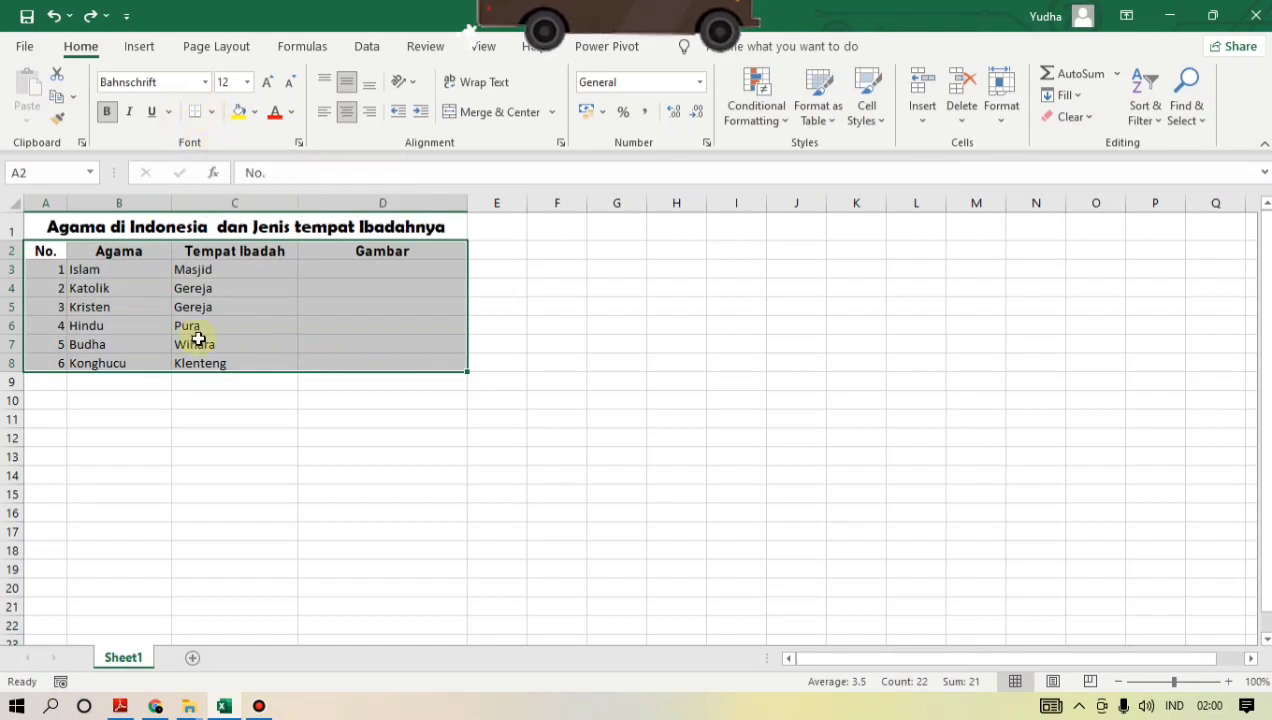
left_click(212, 113)
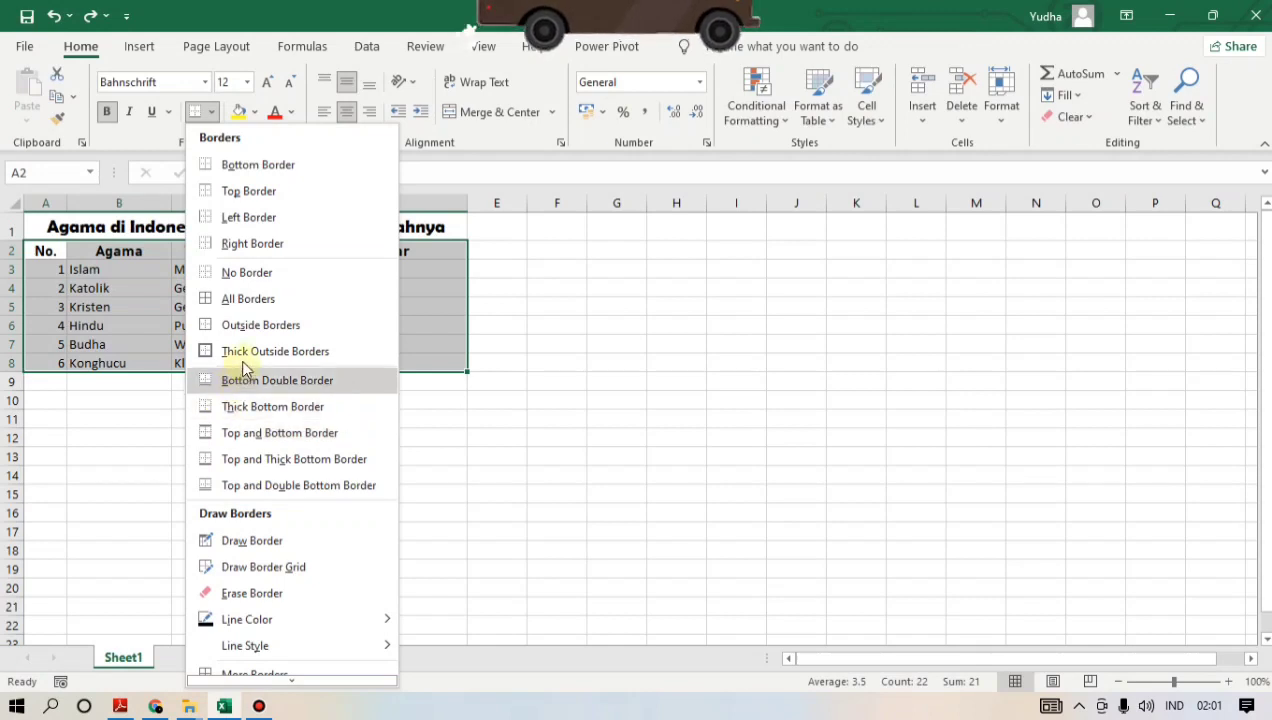
left_click(261, 299)
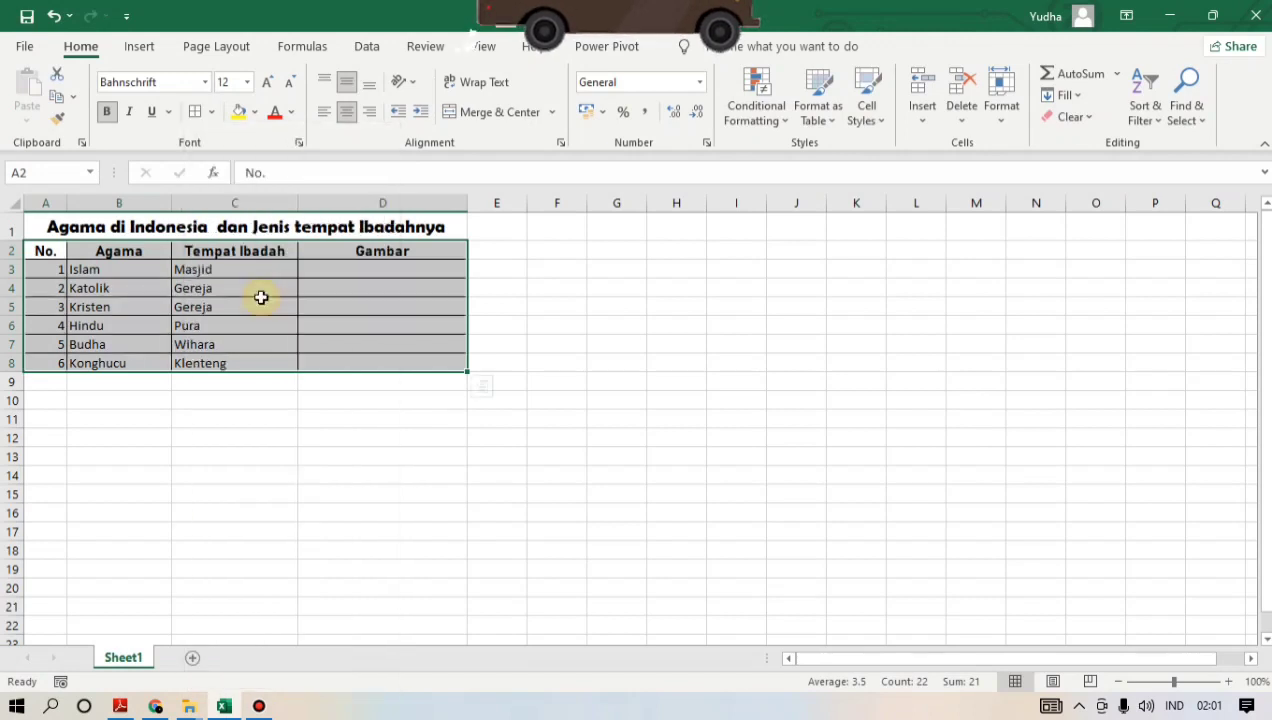
left_click(351, 291)
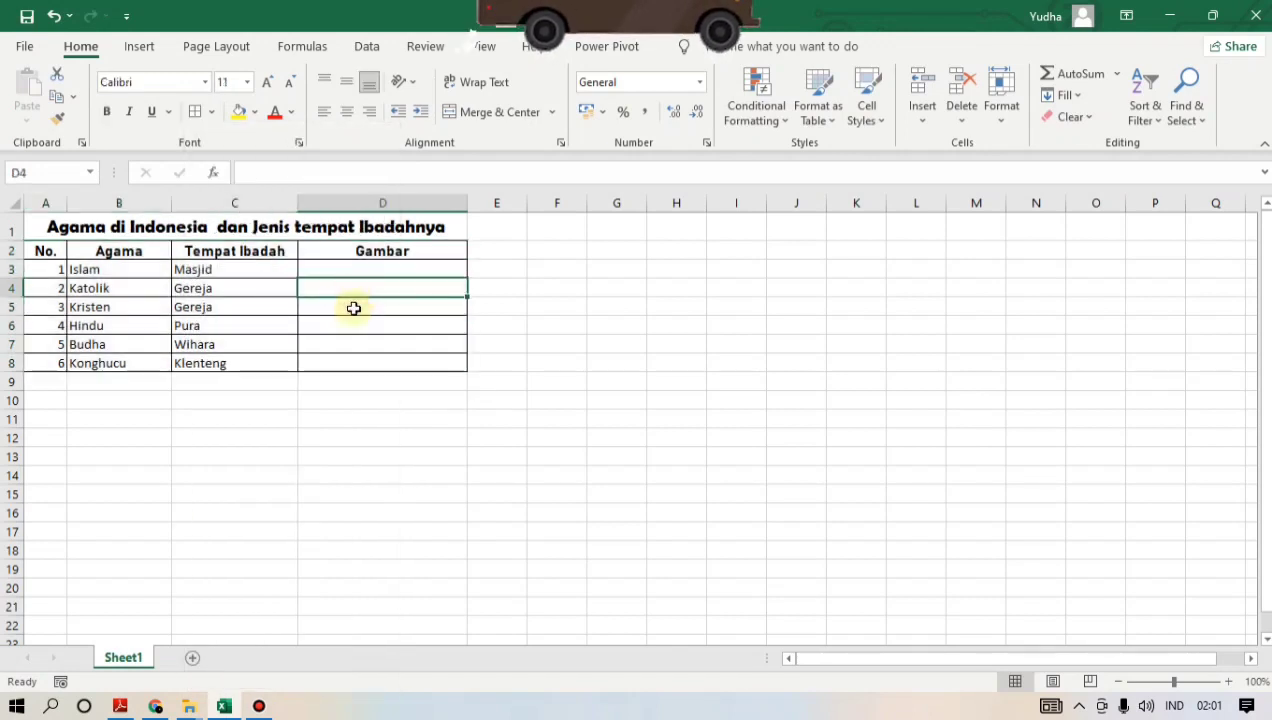
left_click(353, 309)
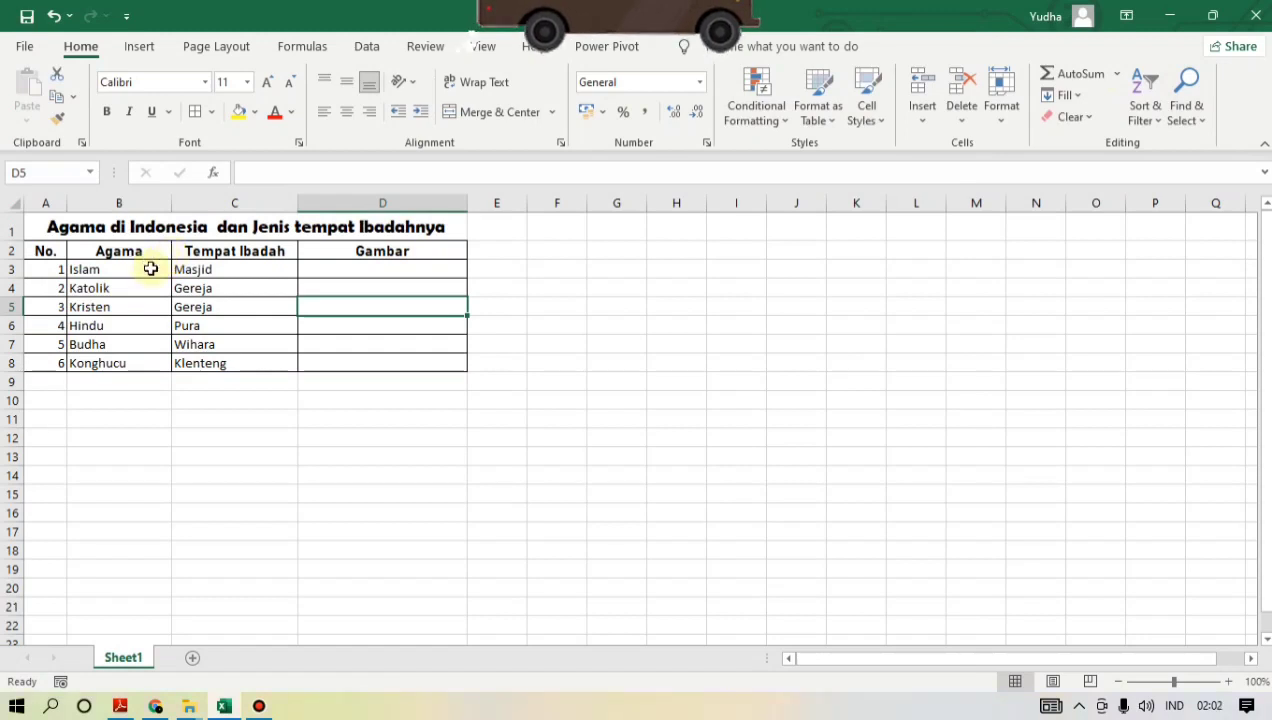
- Set the font of the table entries in A3:D8 to Berlin Sans FB, without bold
left_click(40, 269)
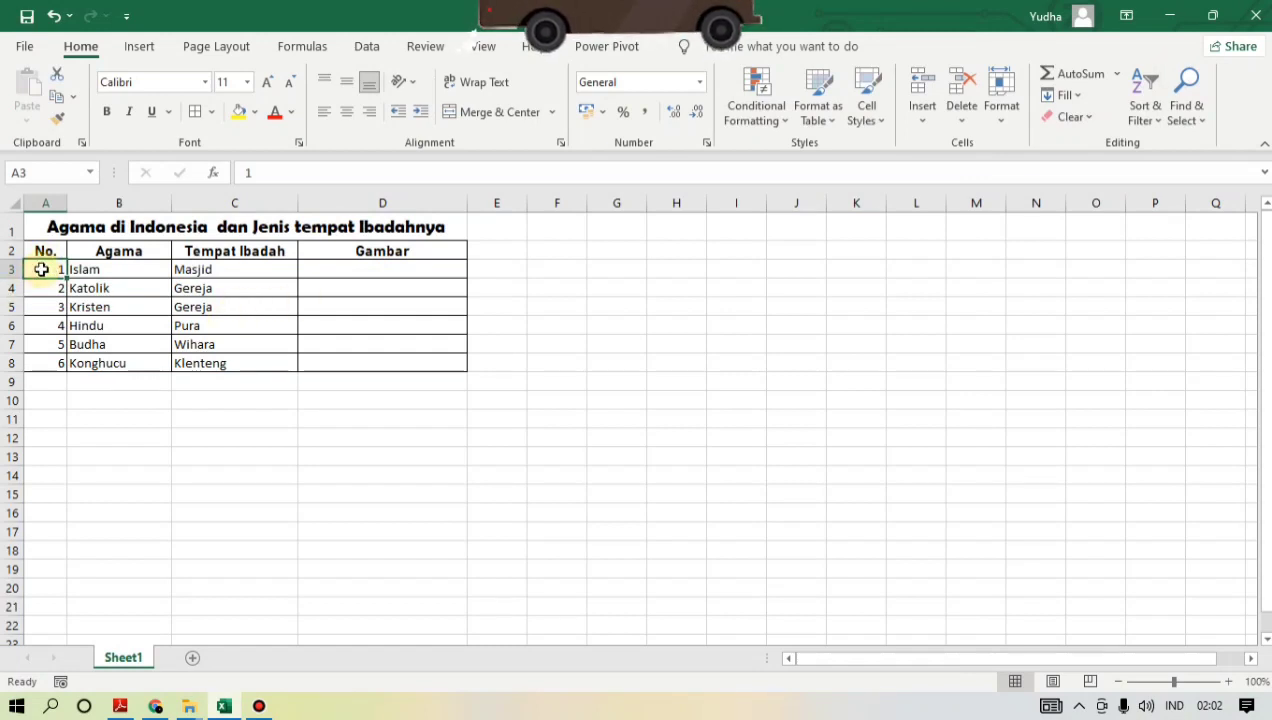
left_click_drag(41, 269, 319, 271)
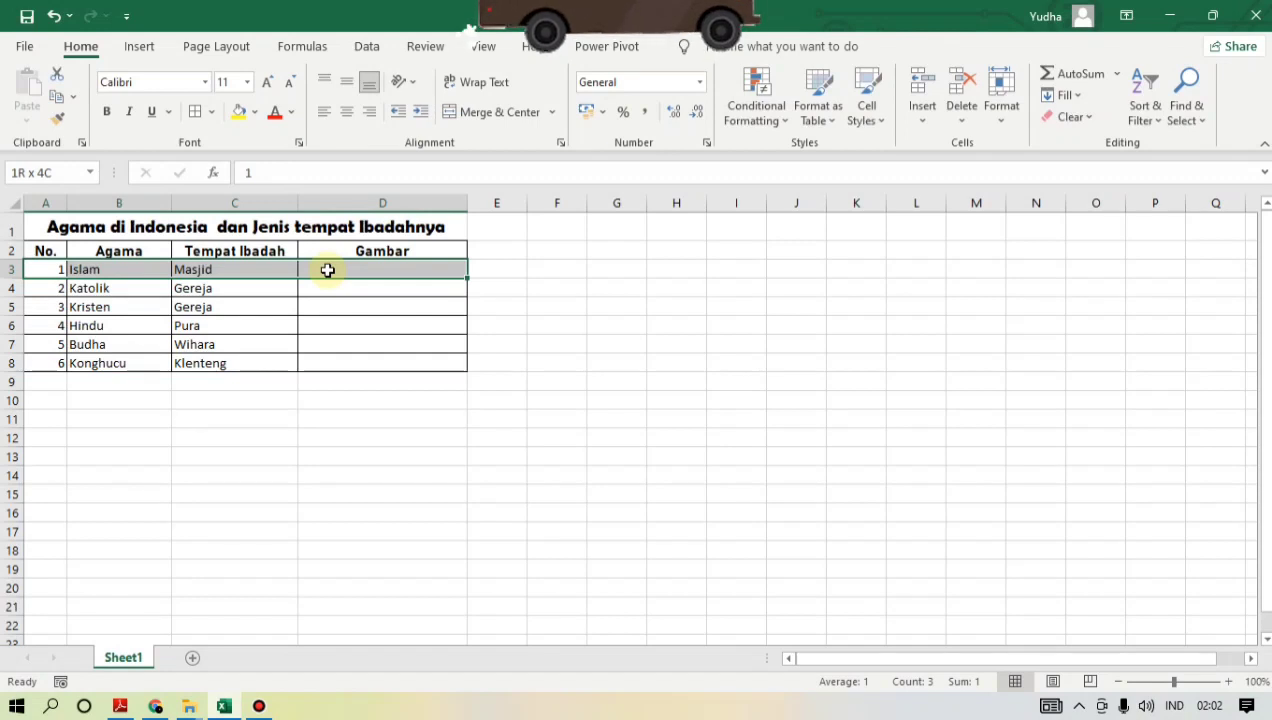
left_click_drag(327, 270, 339, 354)
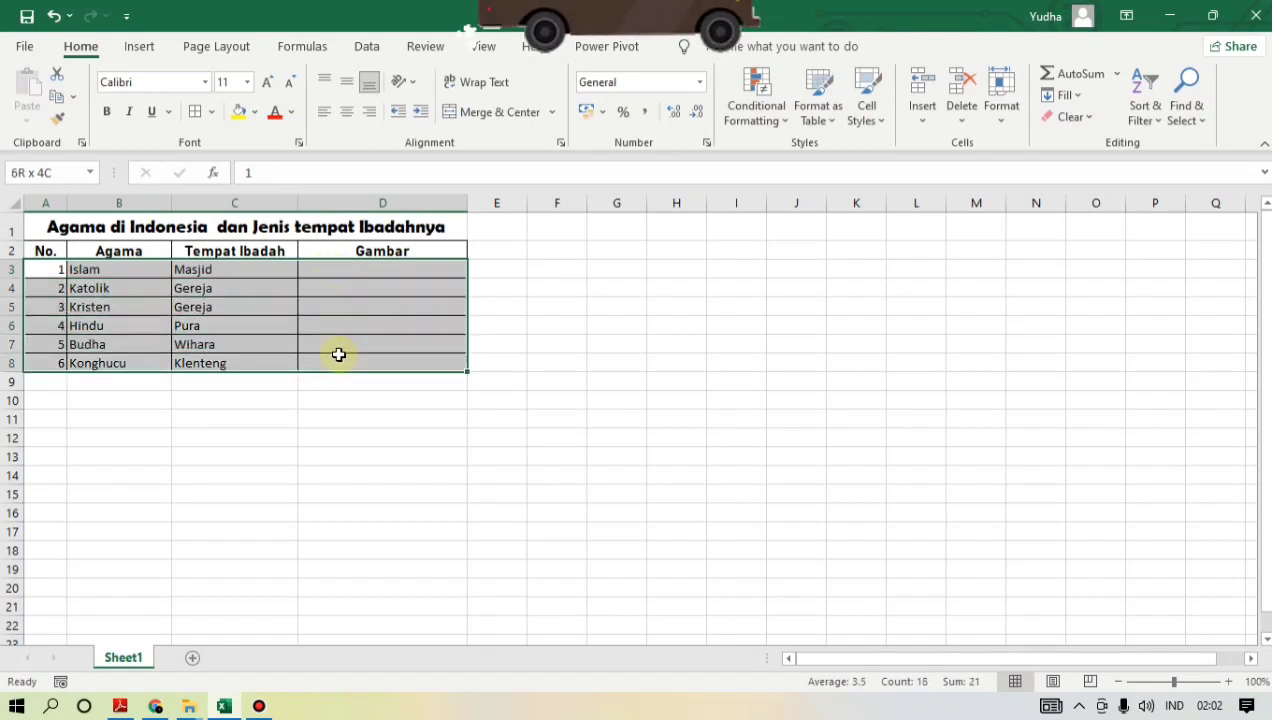
left_click_drag(339, 354, 339, 356)
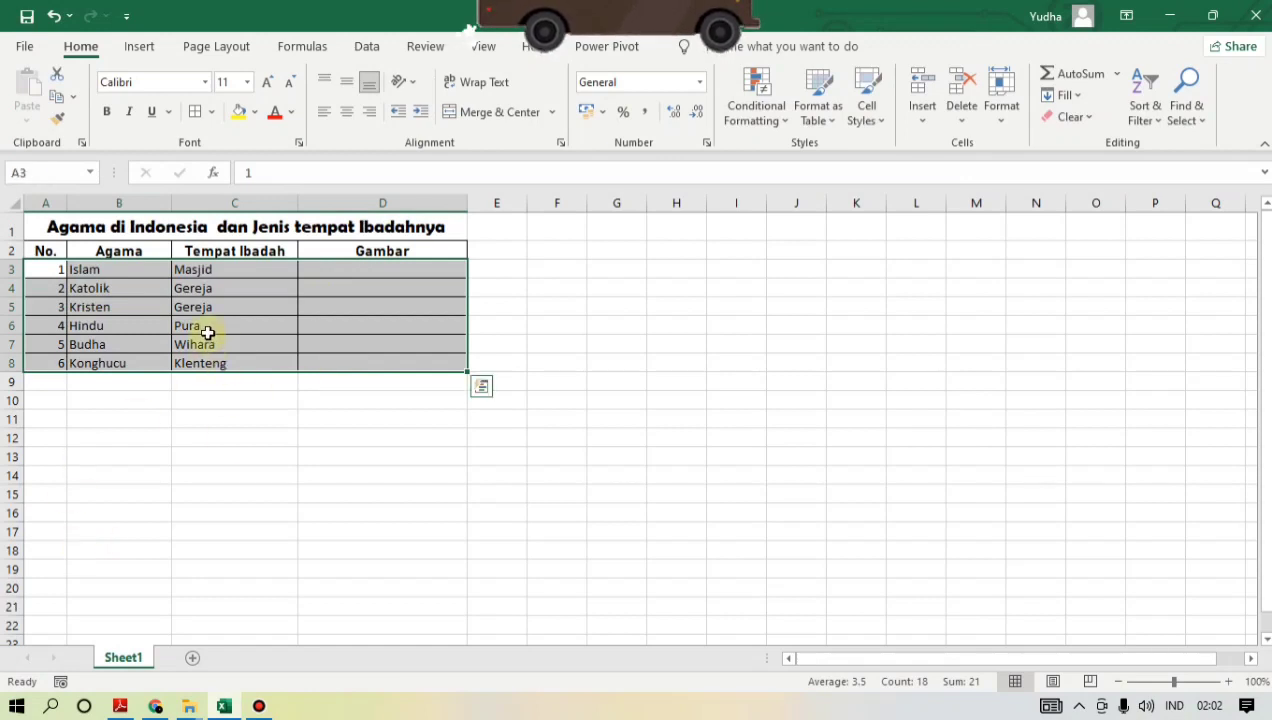
left_click(206, 84)
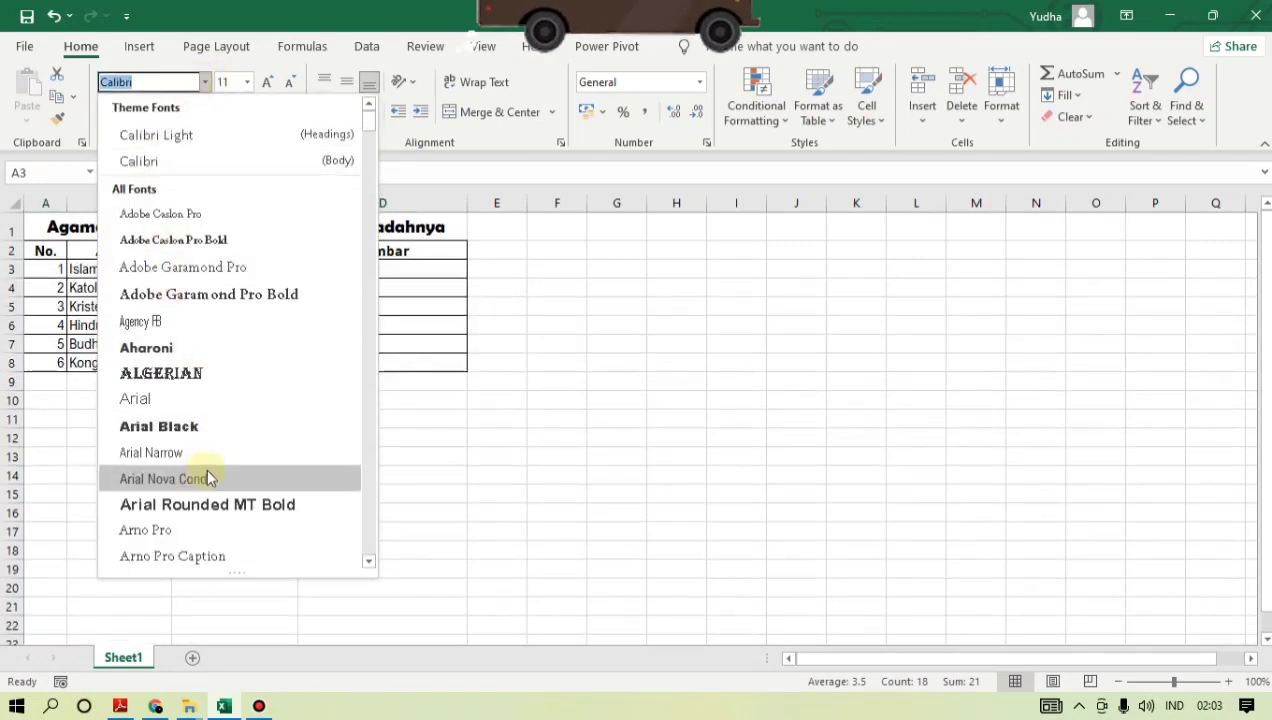
scroll(206, 477, "down", 2)
scroll(250, 410, "down", 3)
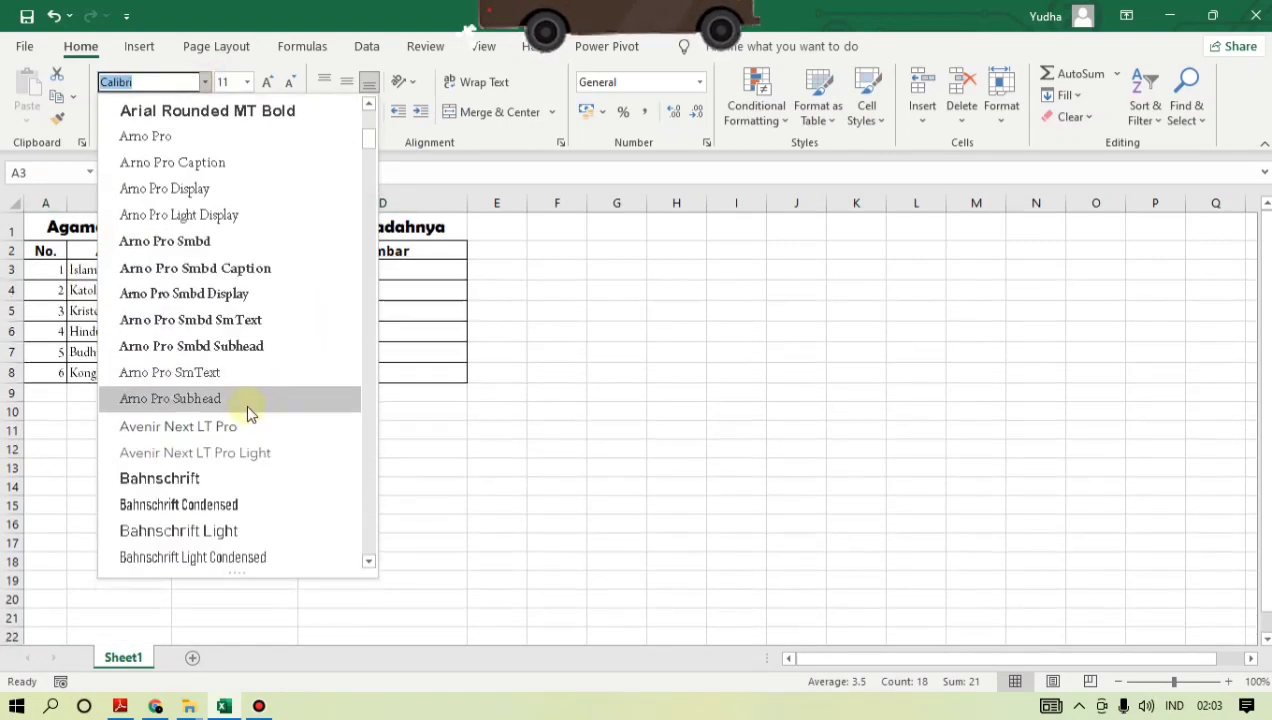
scroll(125, 500, "down", 6)
scroll(147, 483, "down", 2)
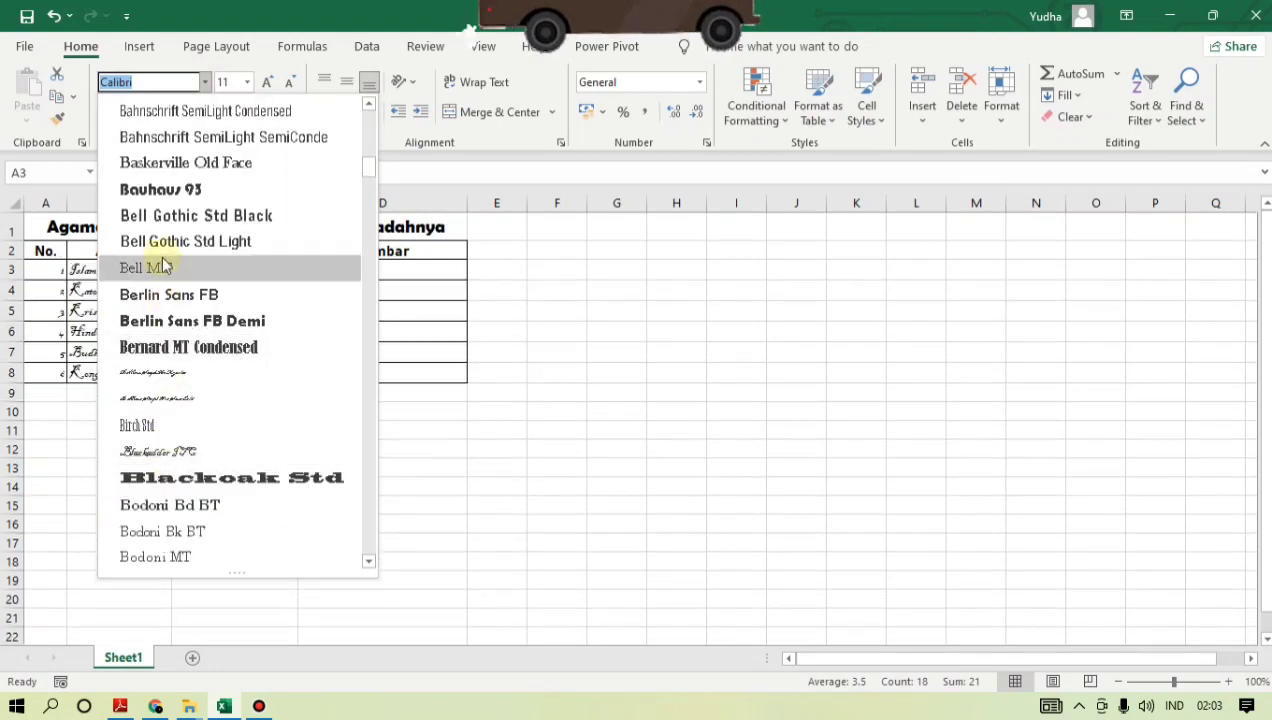
left_click(180, 287)
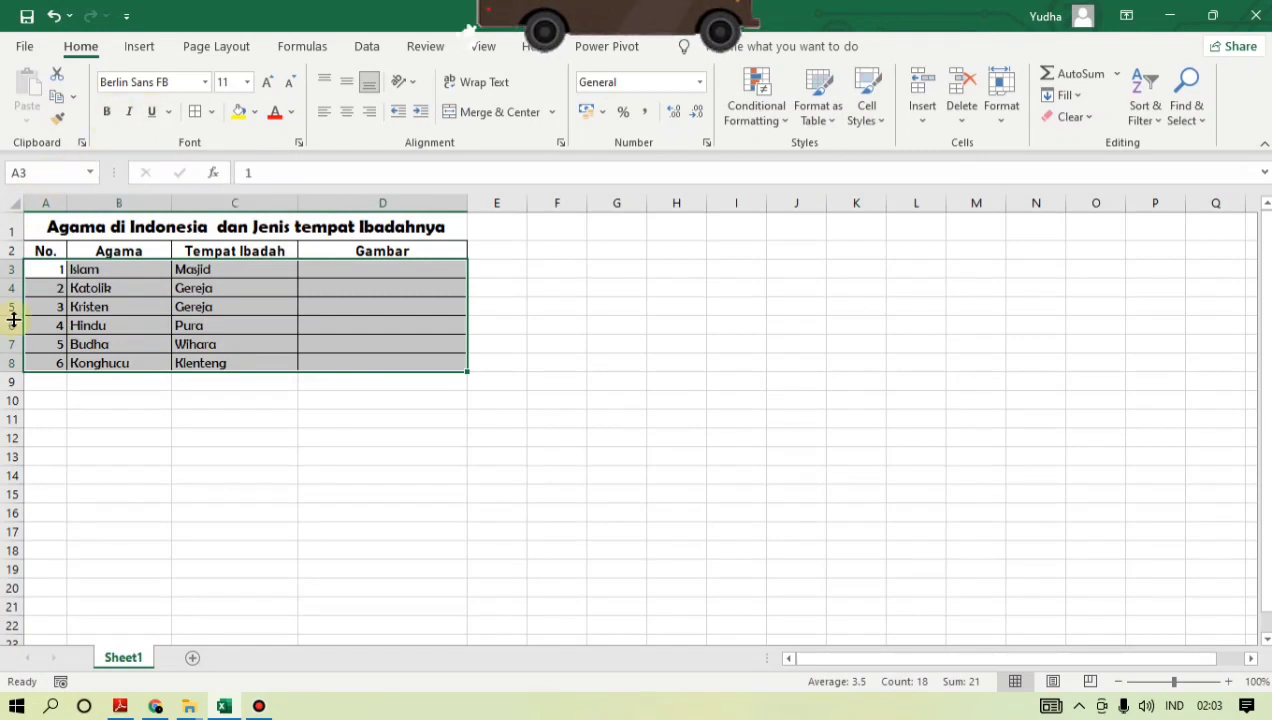
left_click(106, 113)
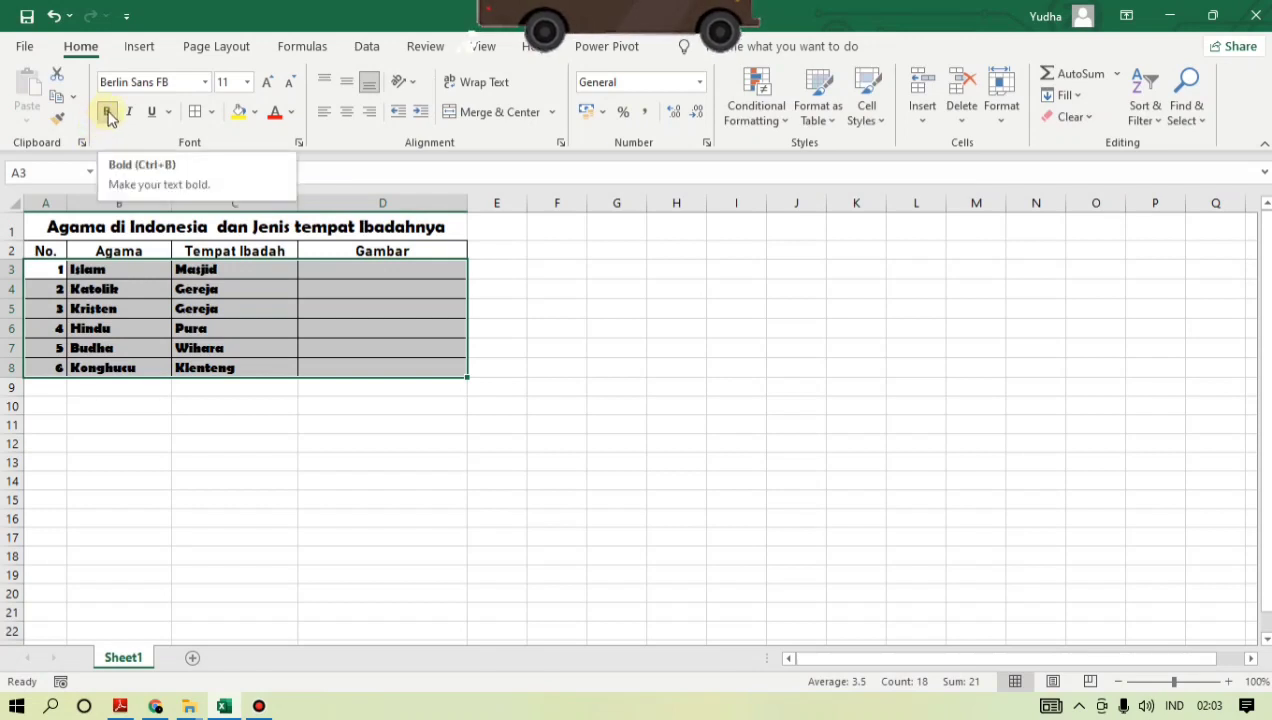
left_click(107, 113)
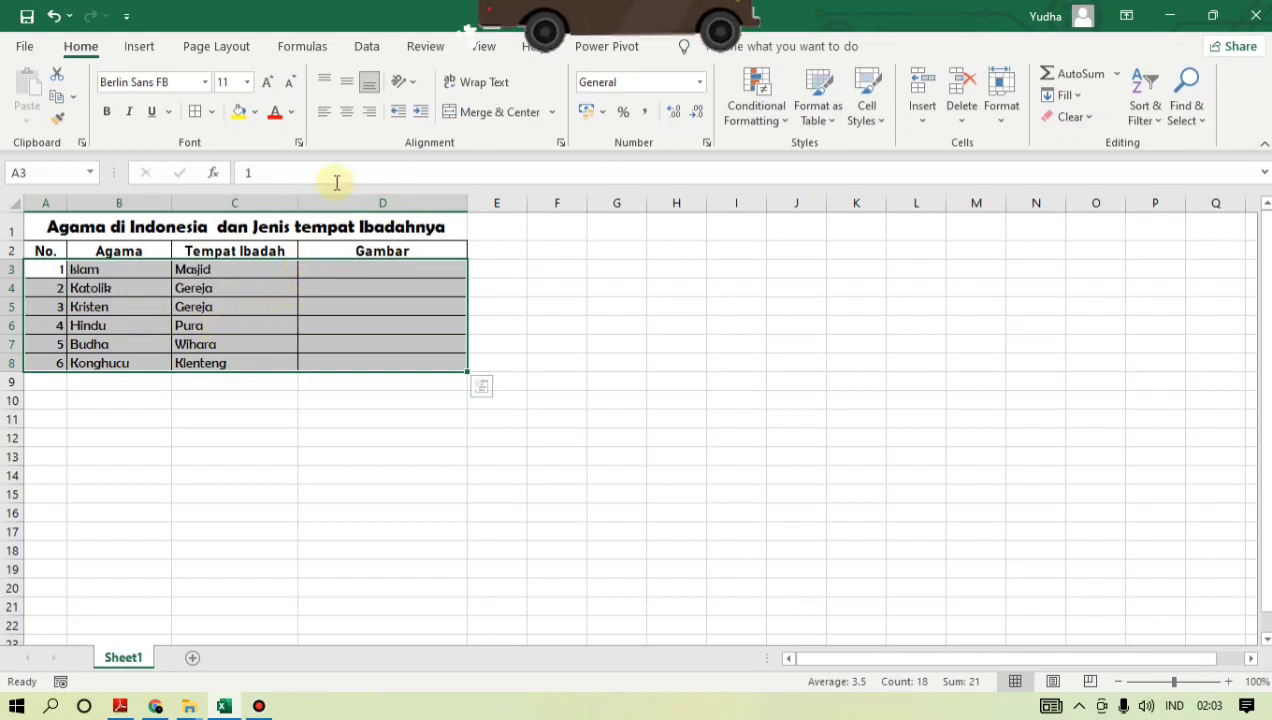
- Center the entries in A3:D8 horizontally and vertically and set their font size to 12
left_click(348, 112)
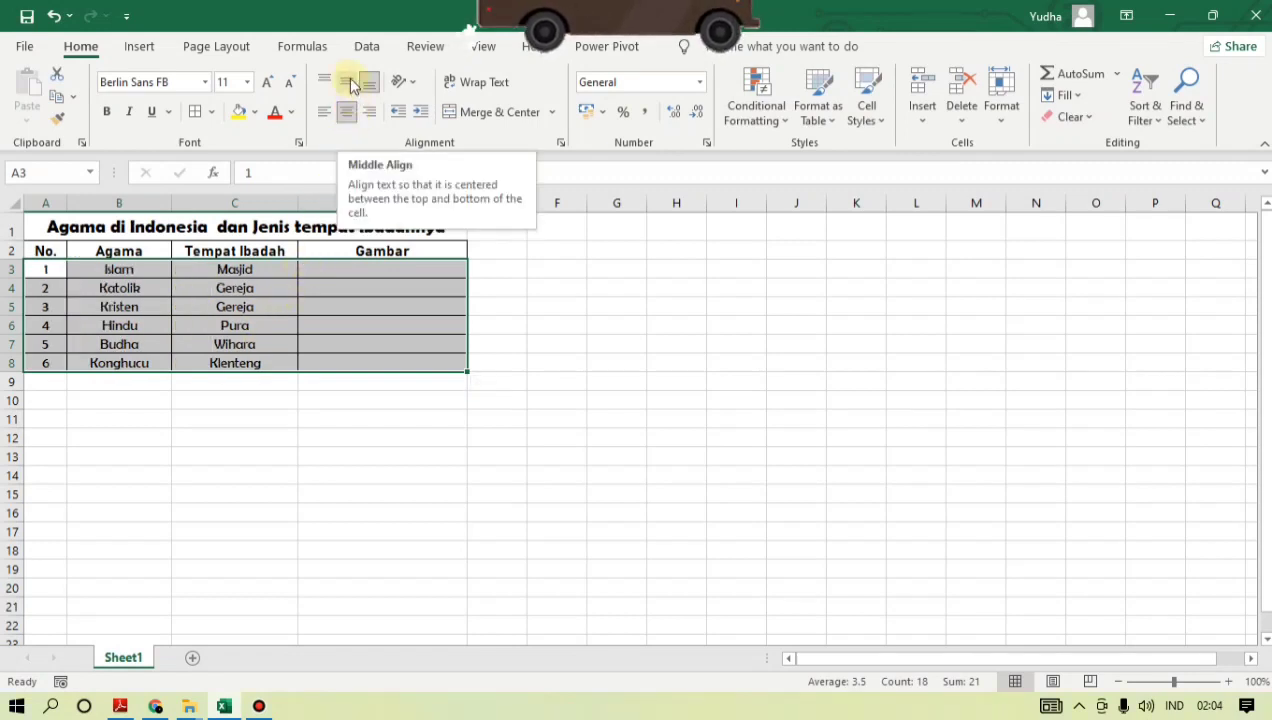
left_click(348, 80)
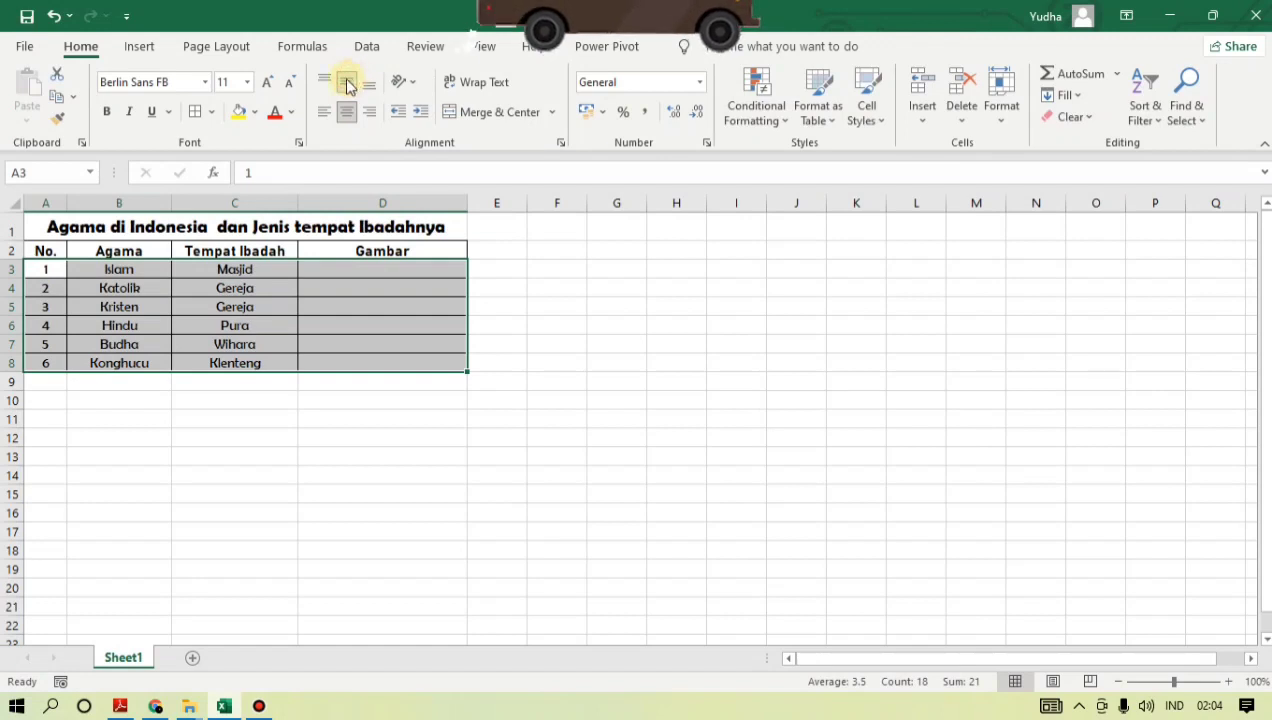
left_click(246, 84)
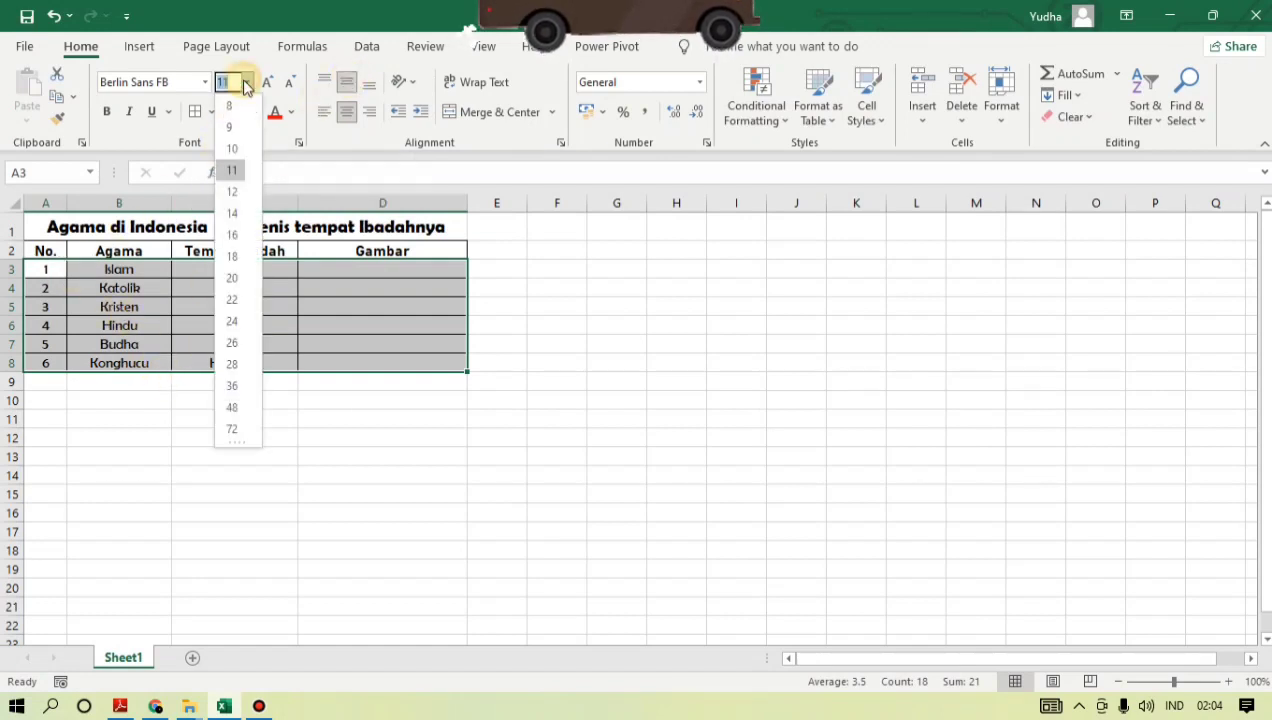
left_click(231, 192)
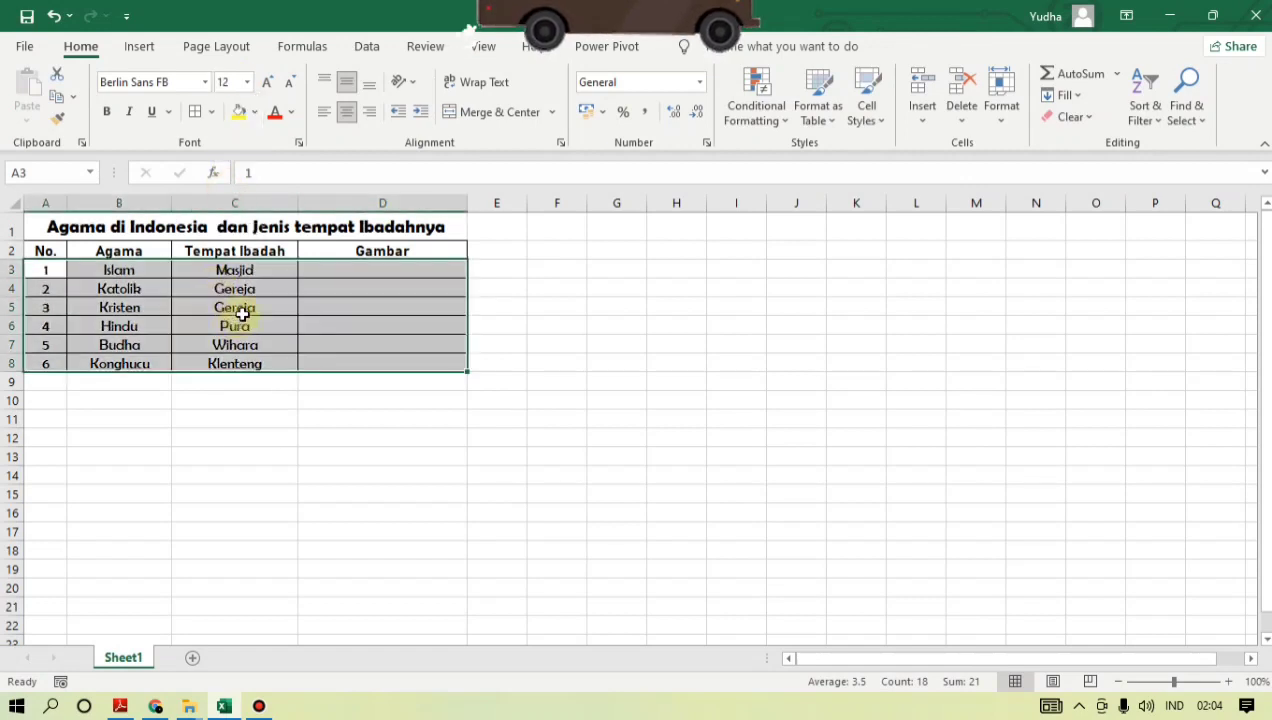
left_click(384, 277)
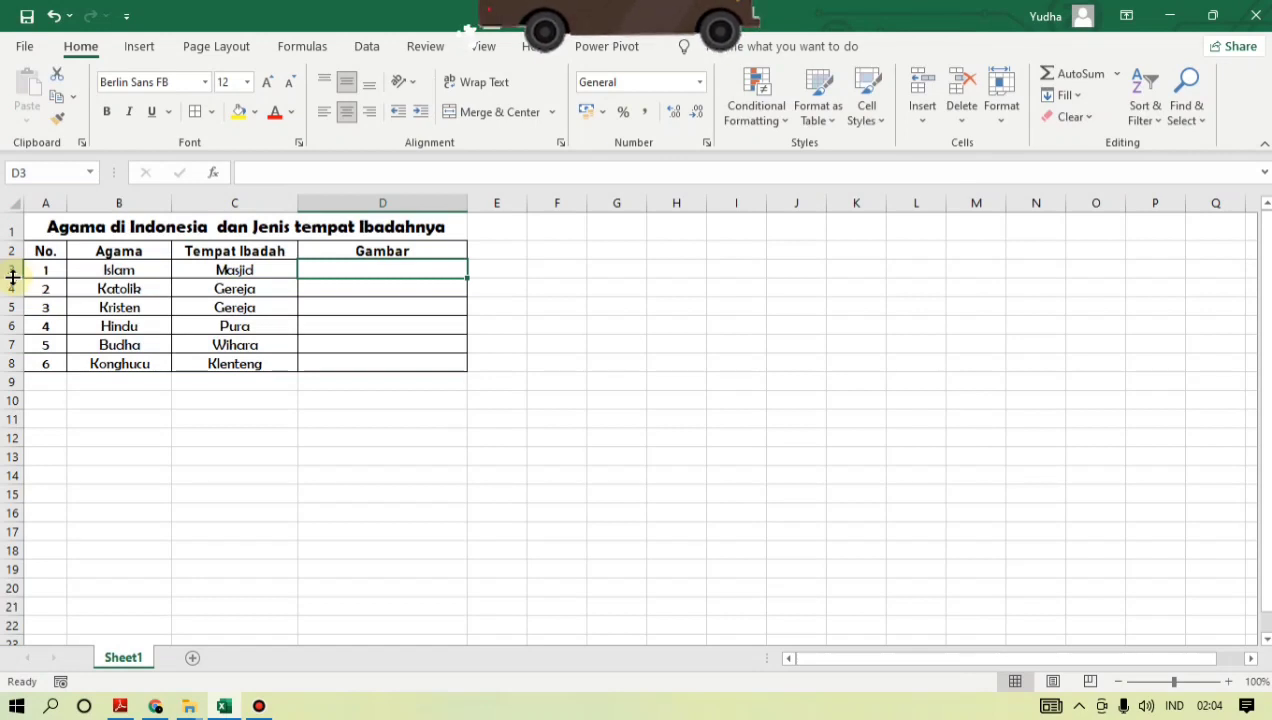
- Increase the heights of rows 3 to 8 to roughly three to four times the standard height, making room for pictures
left_click_drag(12, 277, 11, 310)
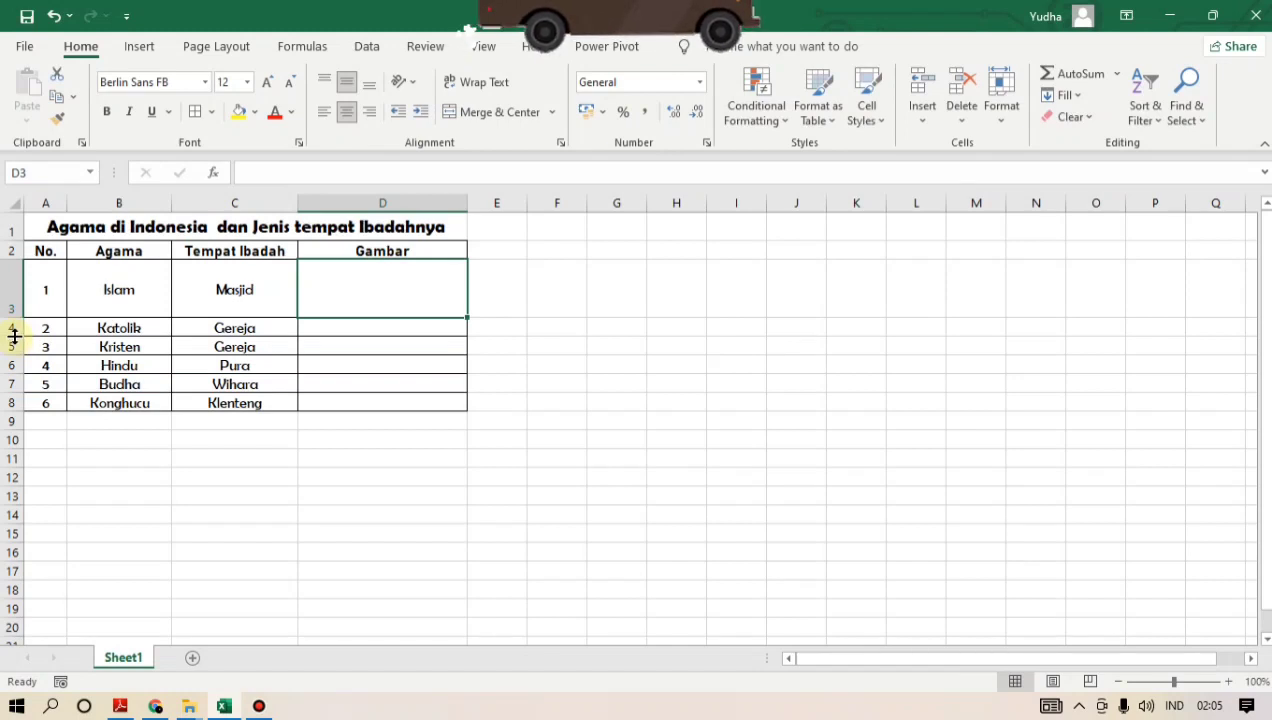
left_click_drag(14, 337, 22, 388)
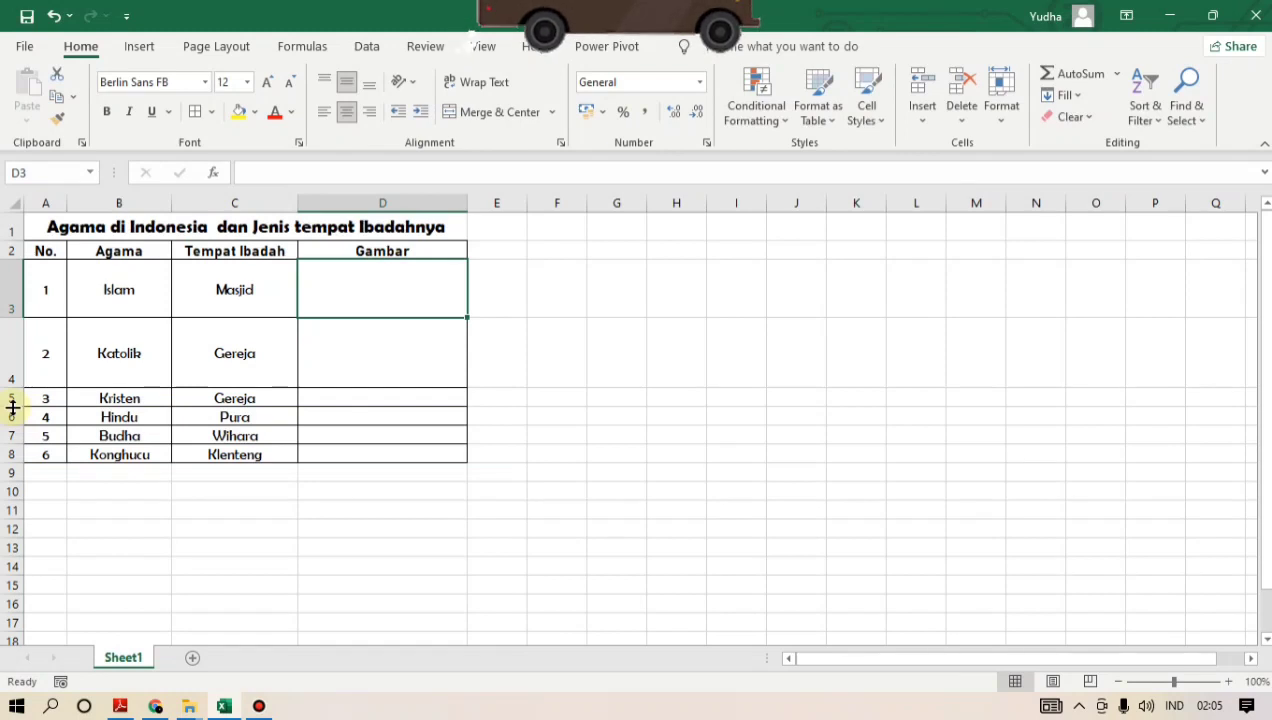
left_click_drag(12, 407, 11, 521)
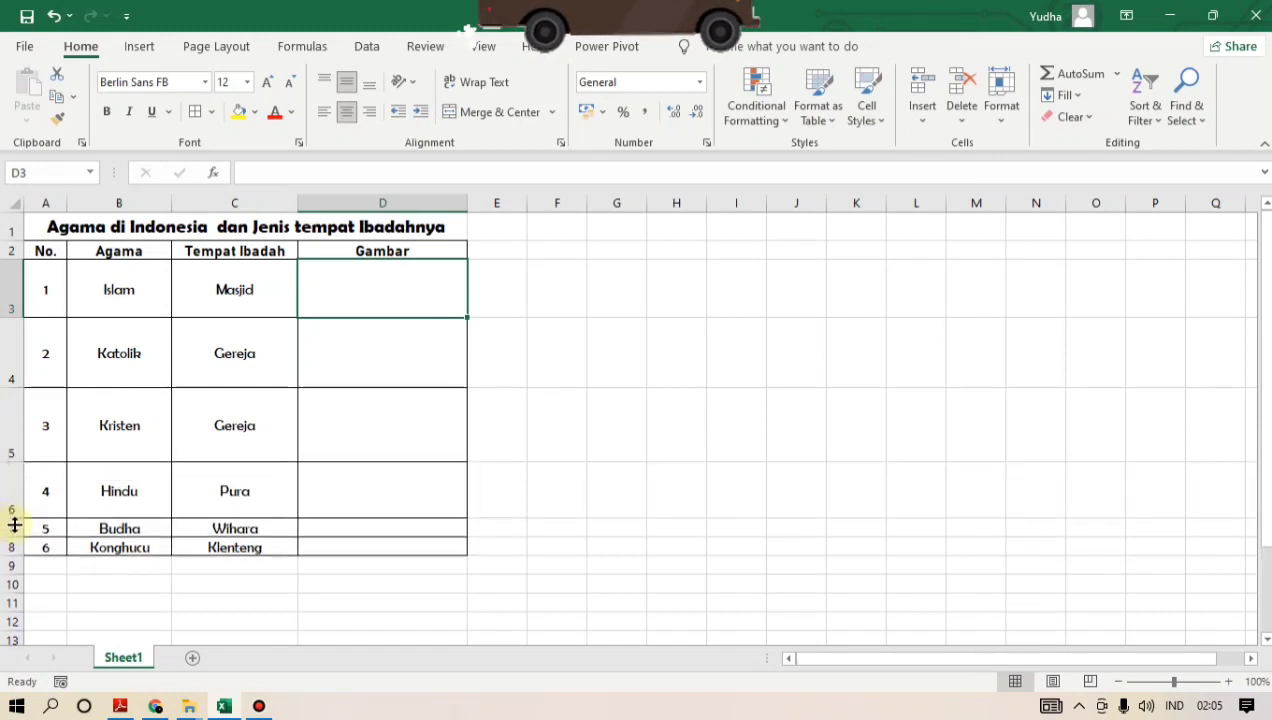
left_click_drag(15, 560, 14, 586)
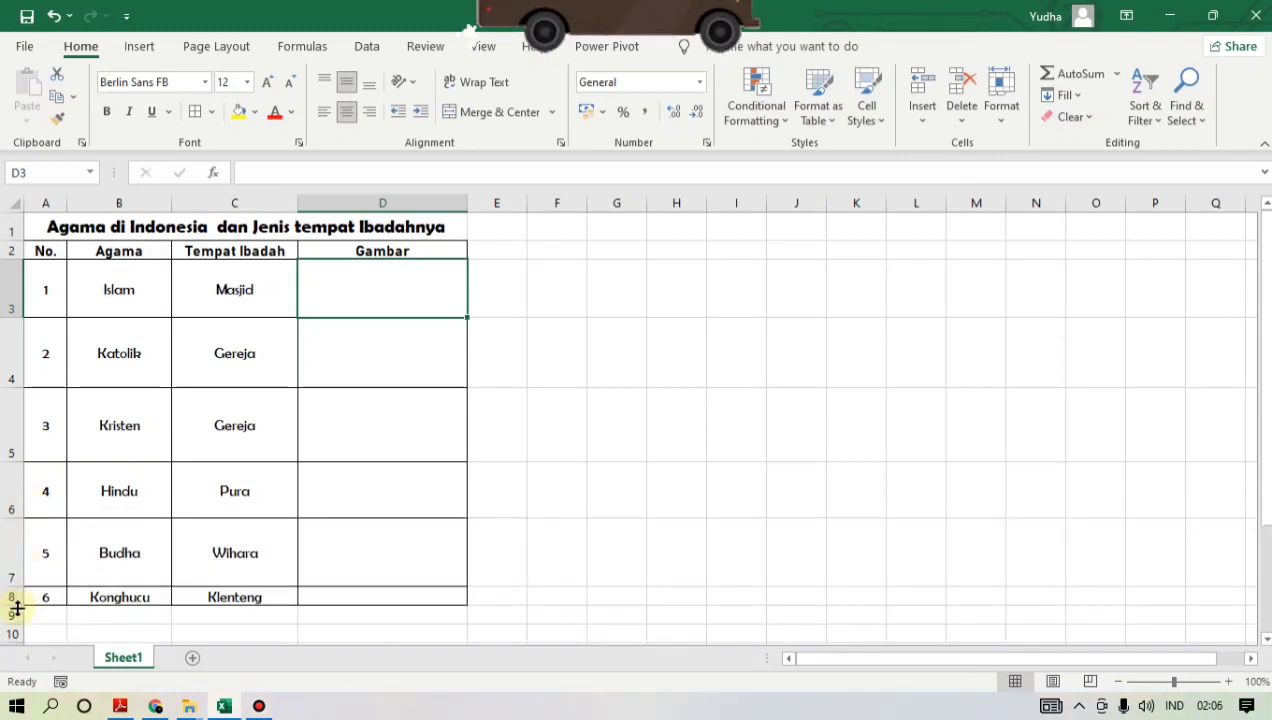
left_click_drag(14, 608, 14, 678)
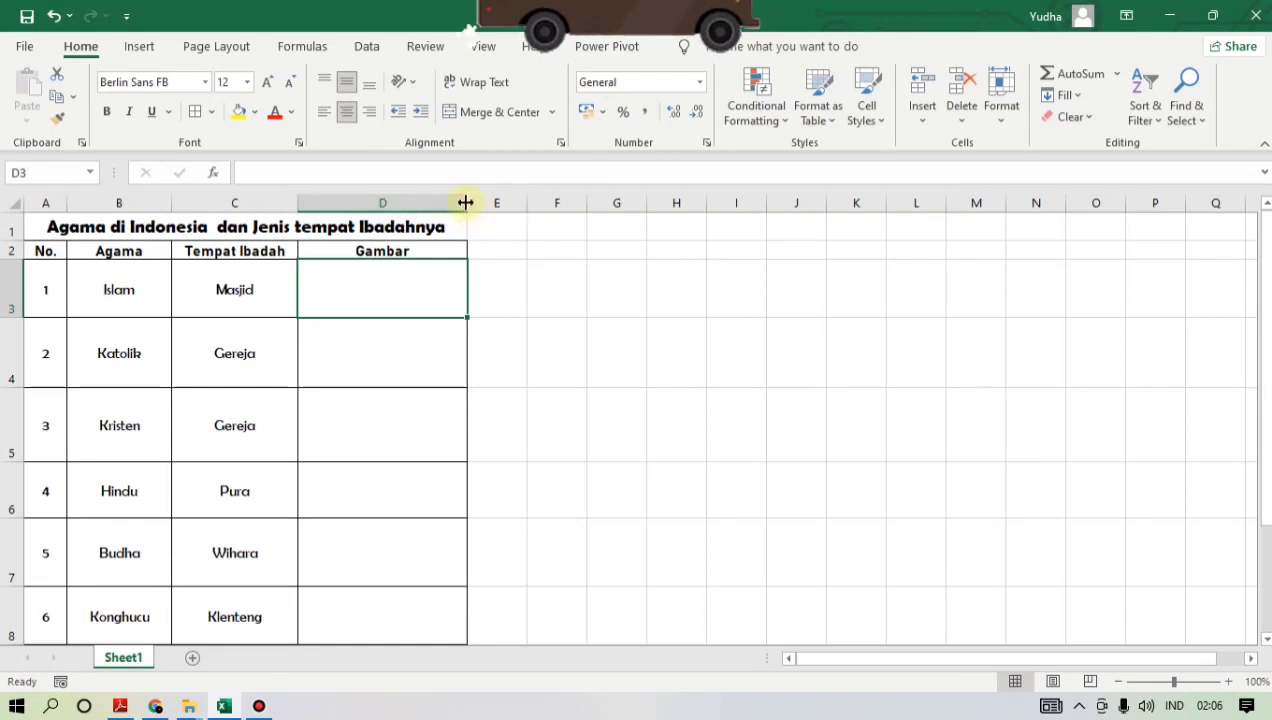
- Widen the Gambar column a bit more and make row 3, the Islam row, about twice as tall
left_click_drag(465, 203, 501, 207)
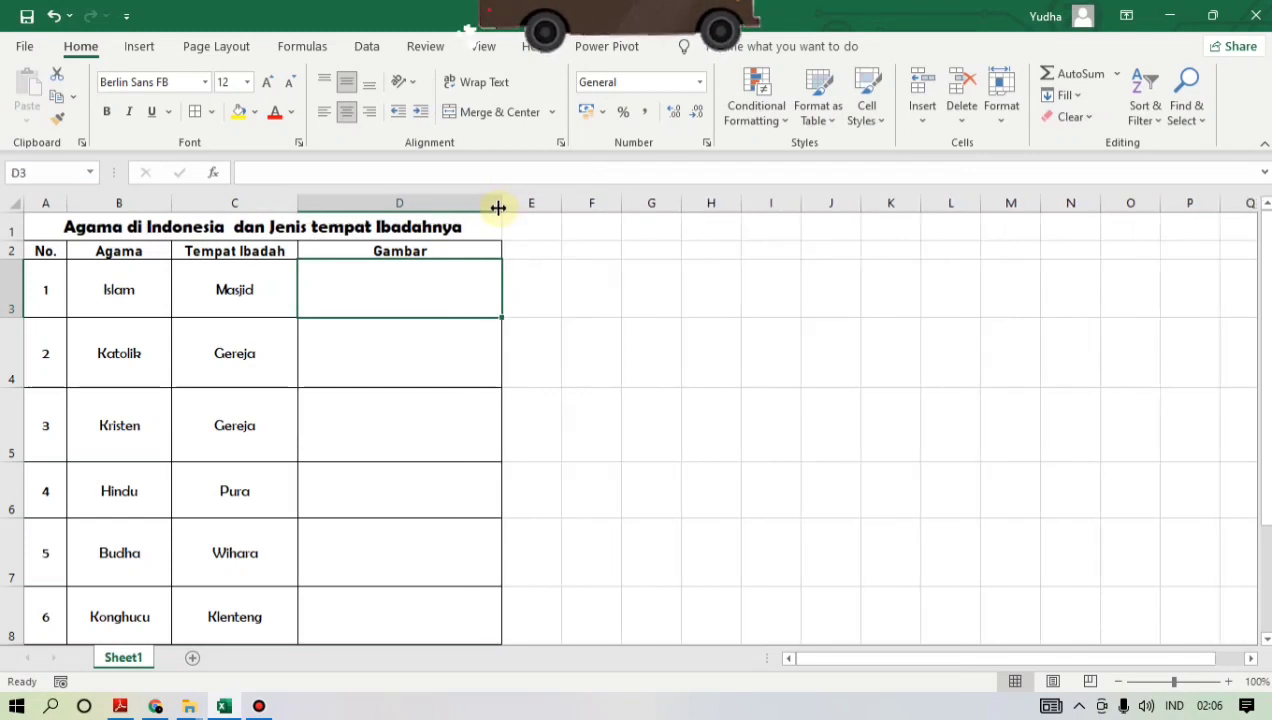
left_click(40, 291)
left_click(5, 288)
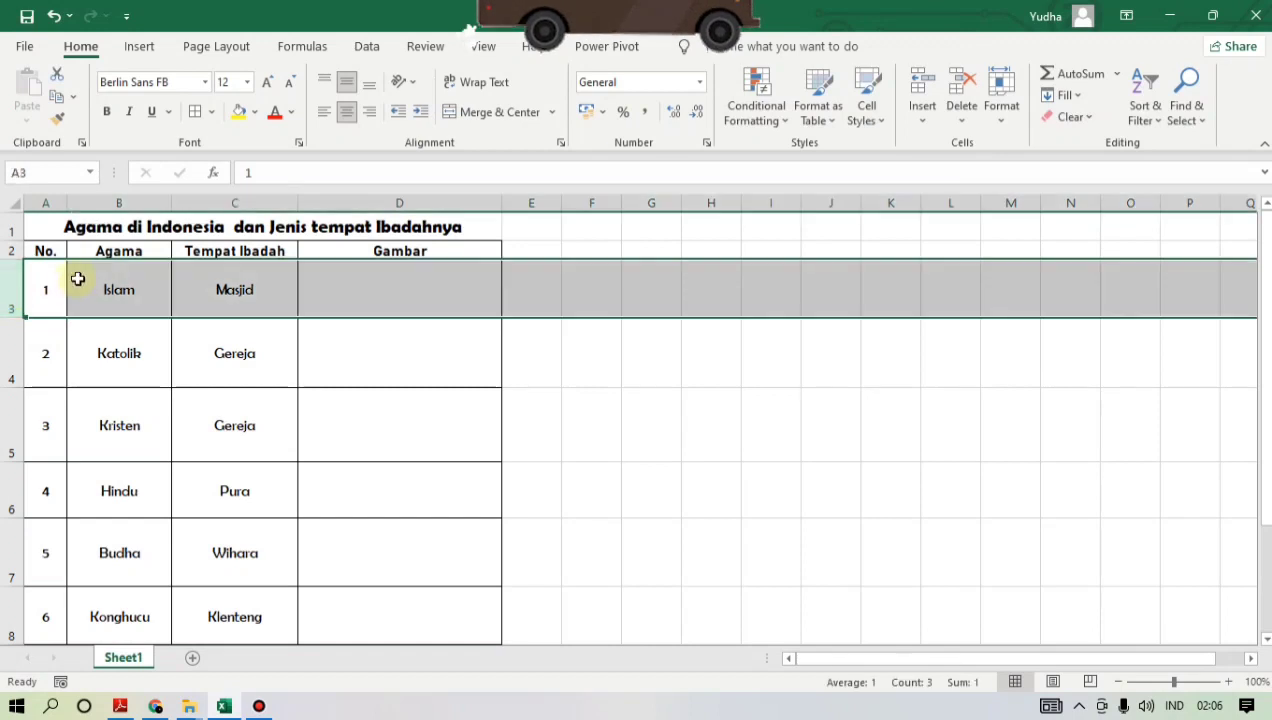
left_click(77, 276)
left_click(28, 281)
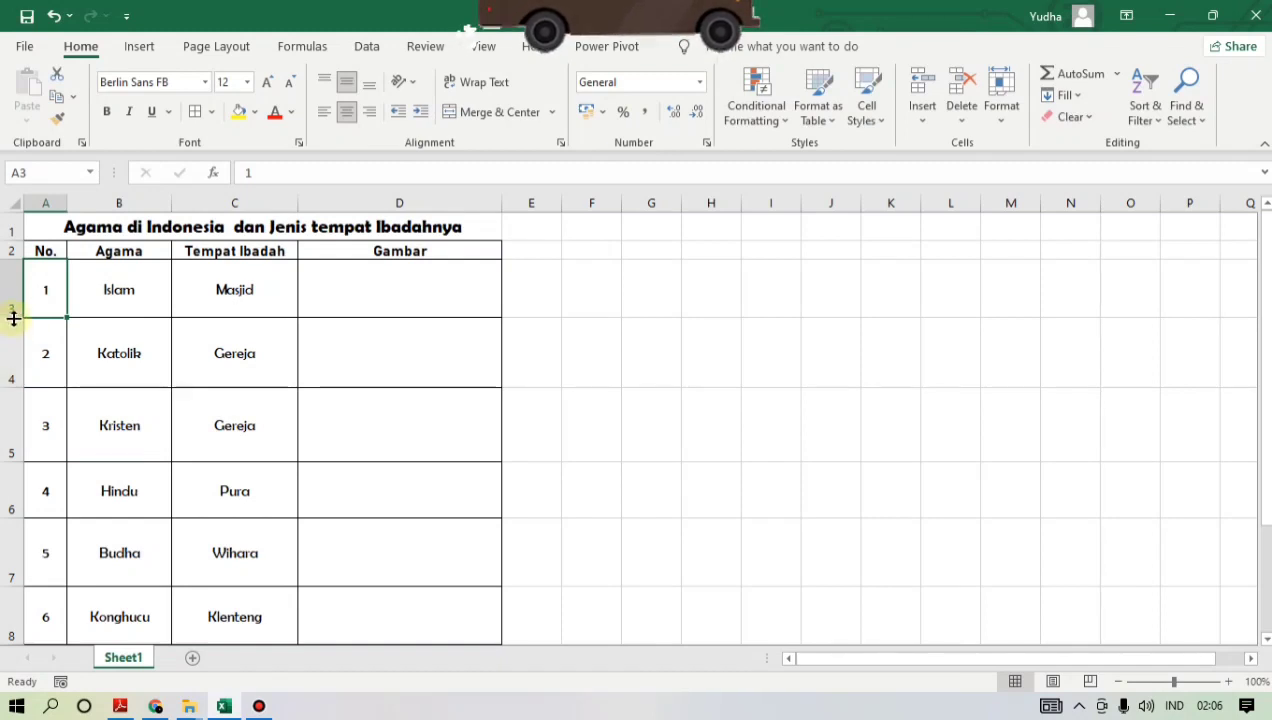
left_click_drag(16, 316, 12, 374)
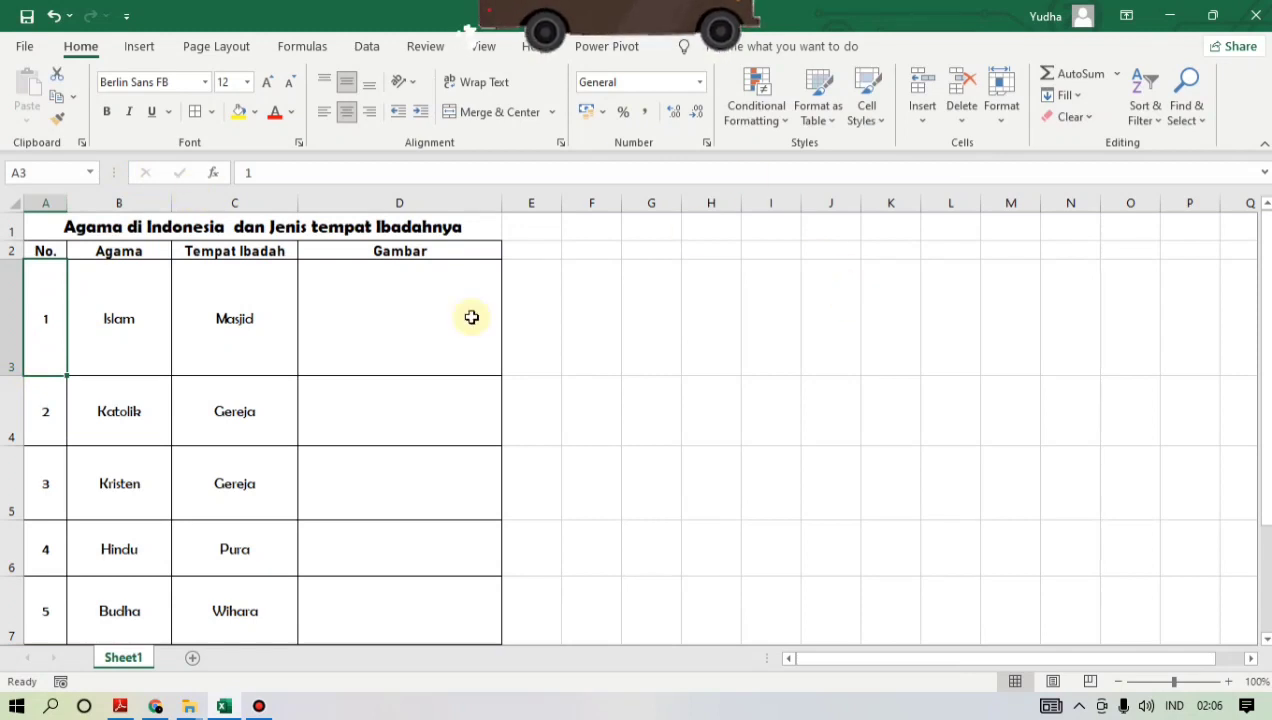
- Increase the heights of rows 4 to 8, Katolik to Konghucu, to roughly match the Islam row
left_click(387, 337)
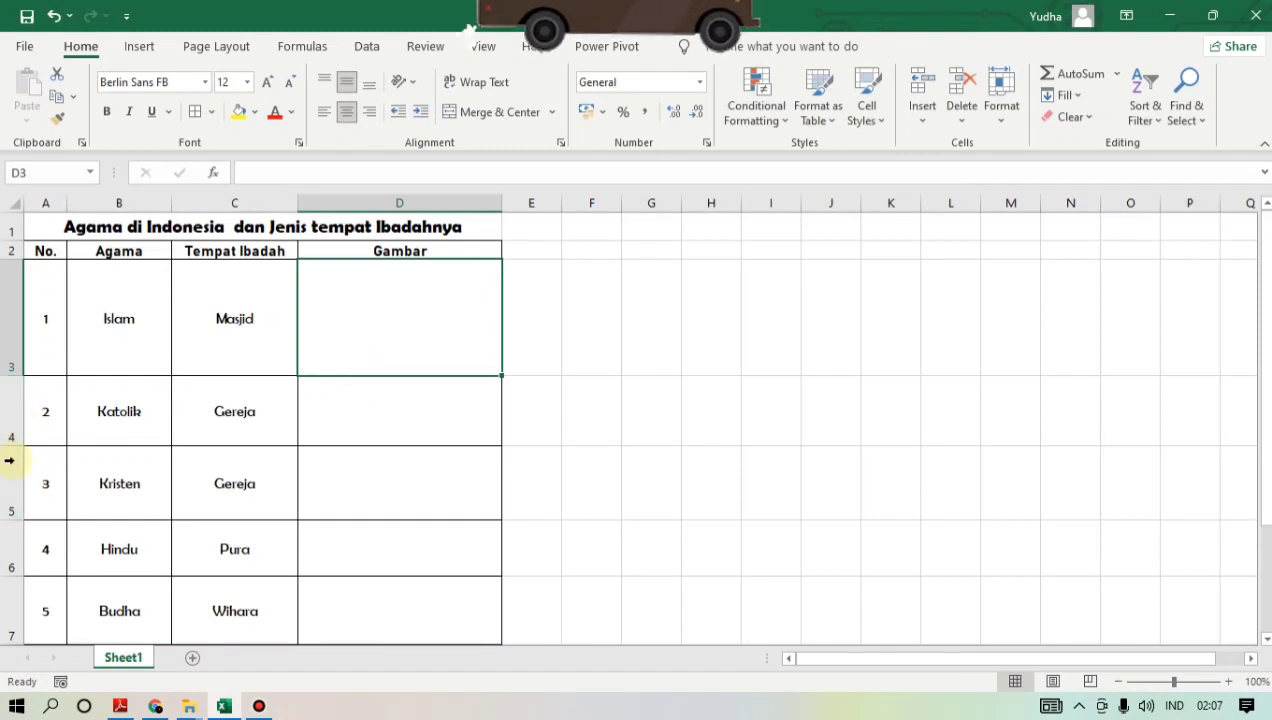
left_click_drag(16, 443, 13, 486)
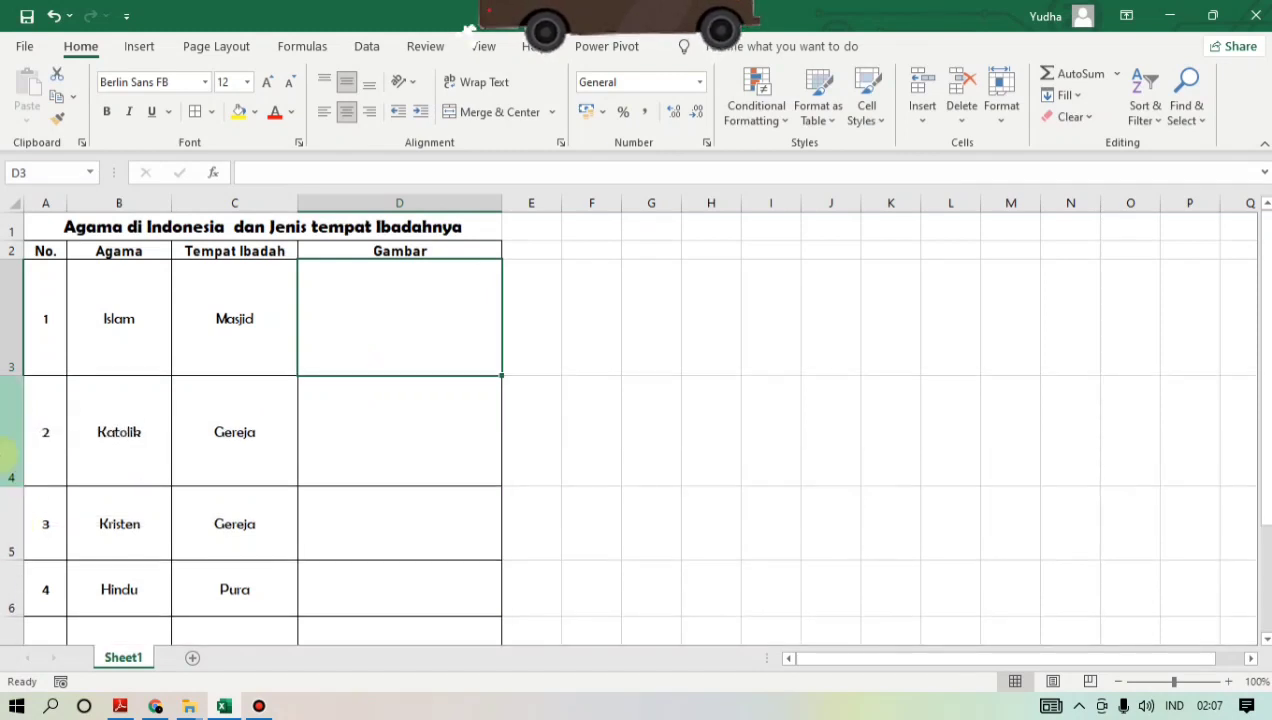
left_click_drag(13, 556, 12, 606)
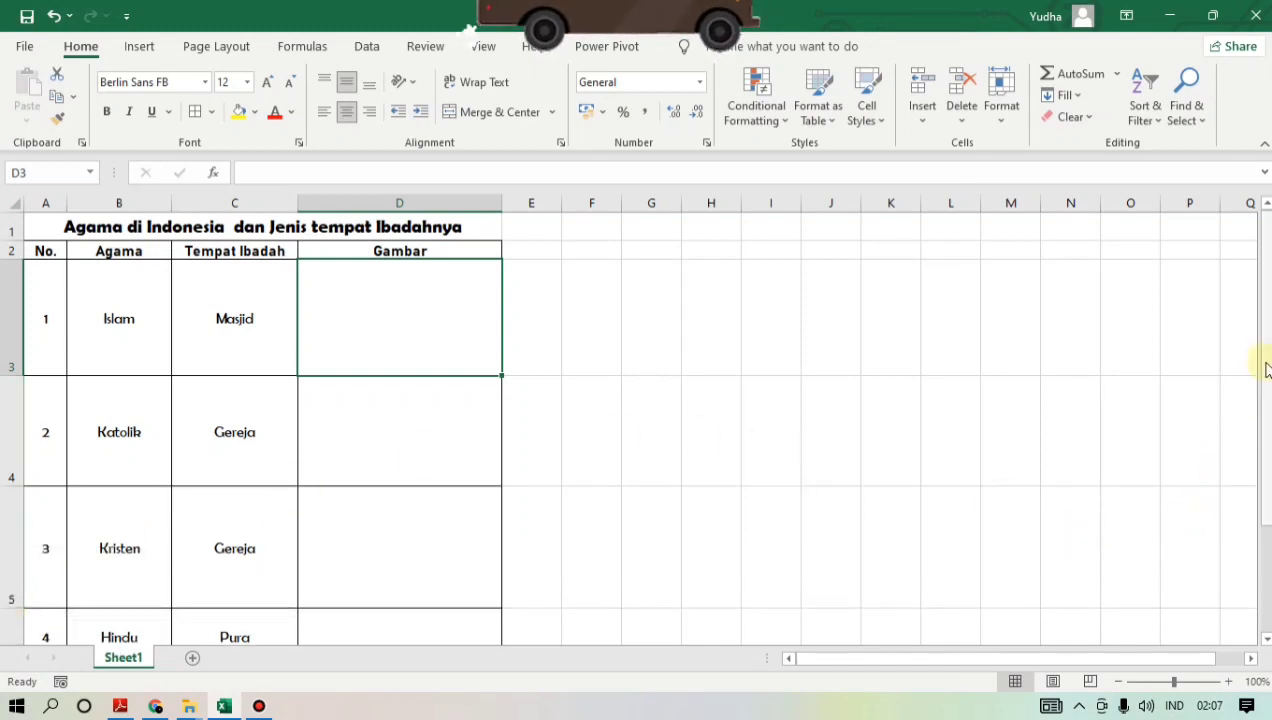
left_click_drag(1269, 351, 1267, 353)
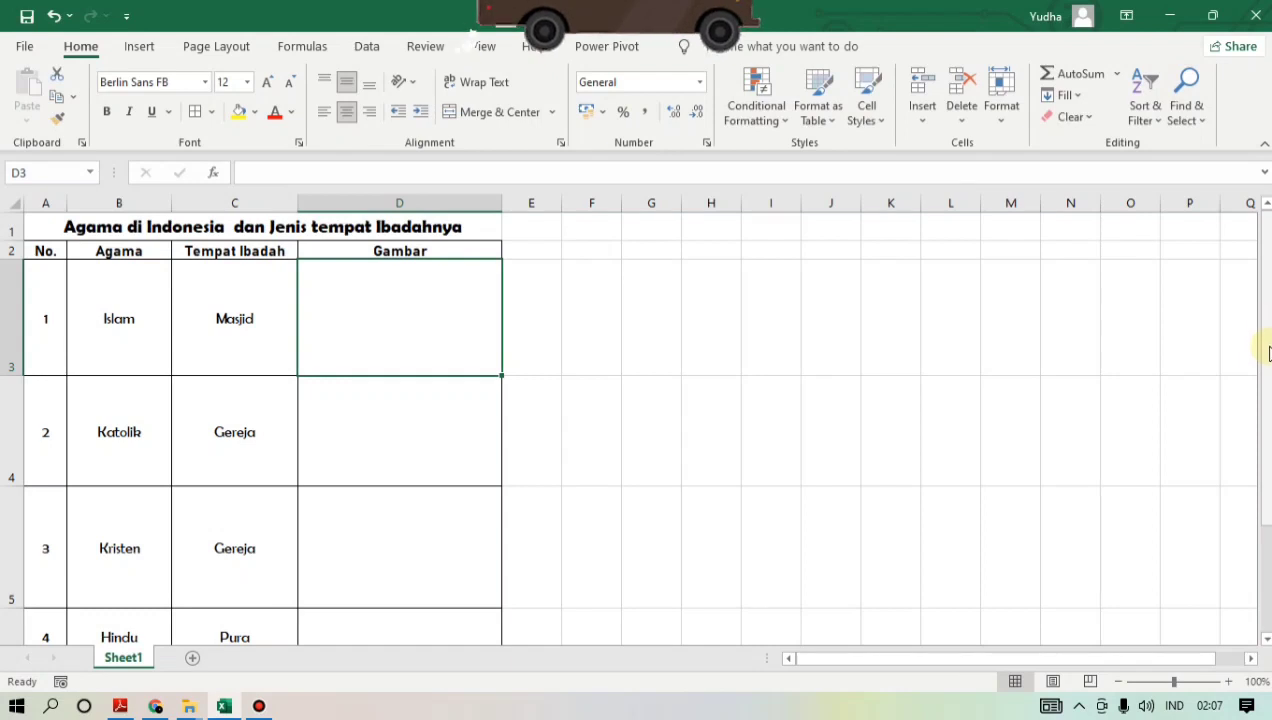
mouse_move(1268, 352)
left_mouse_down()
mouse_move(1268, 440)
mouse_move(1266, 334)
left_mouse_up()
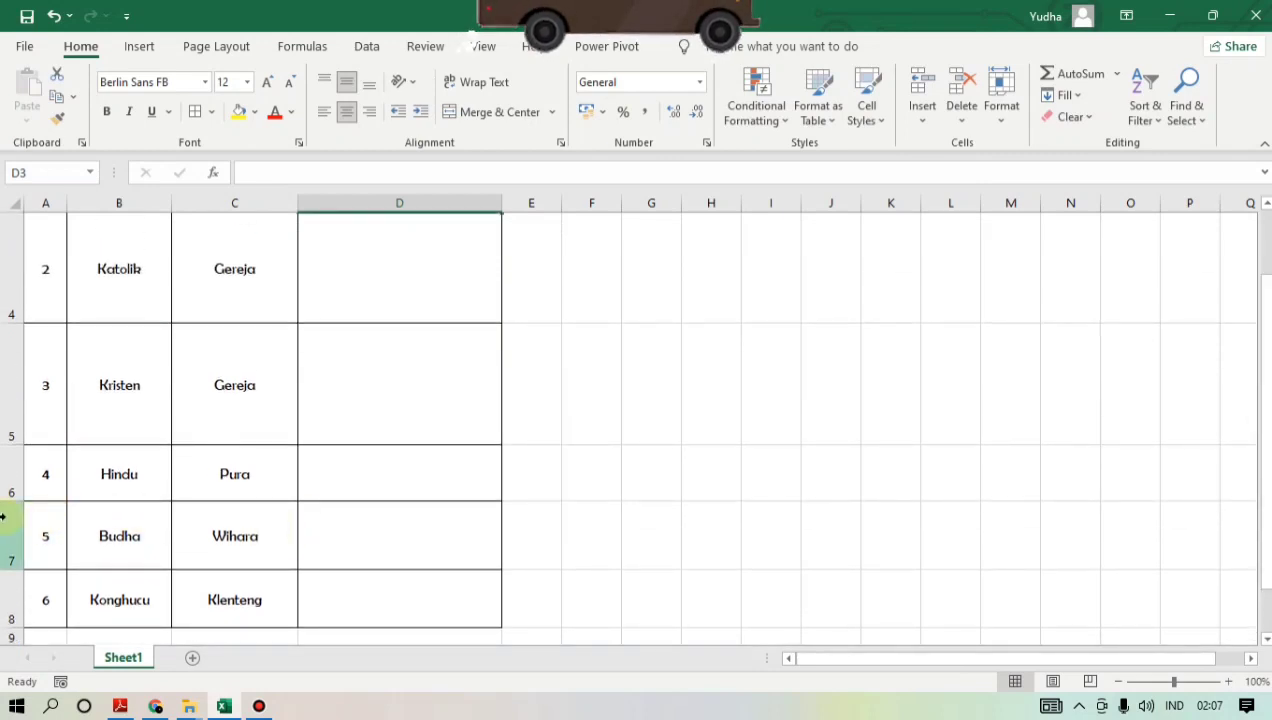
left_click_drag(11, 499, 5, 556)
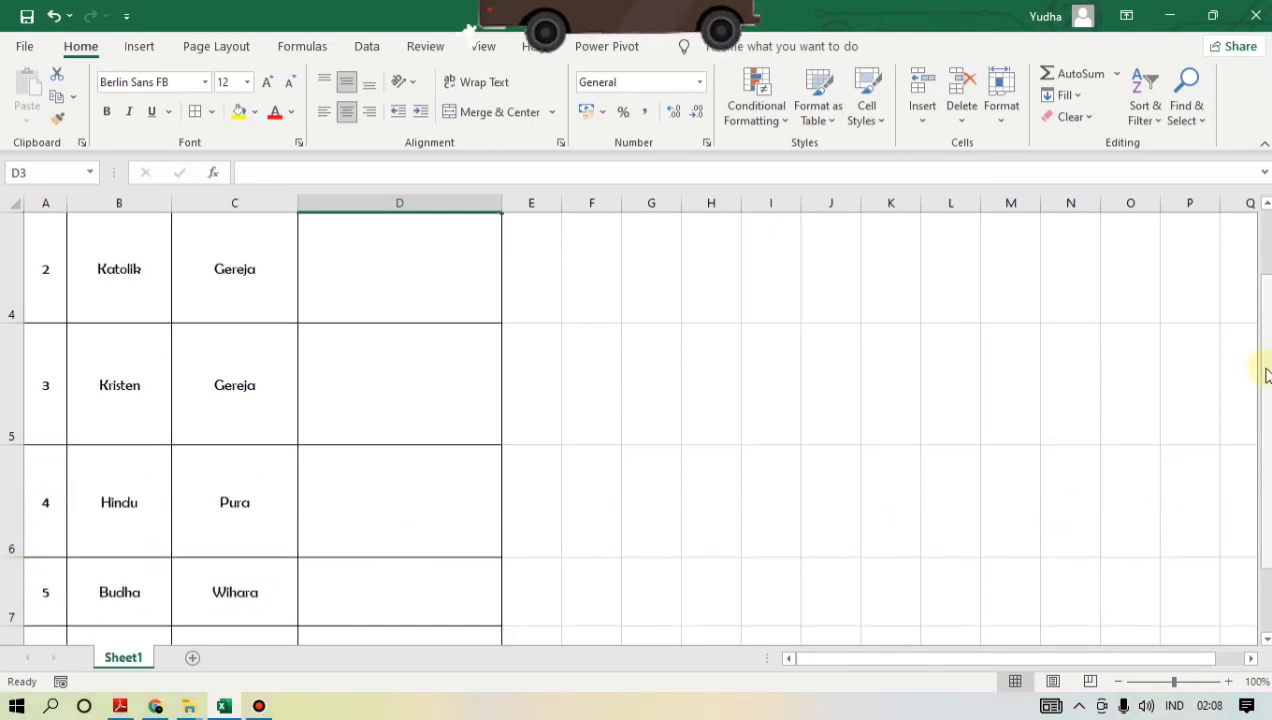
left_click_drag(1267, 360, 1268, 404)
left_click_drag(14, 392, 14, 448)
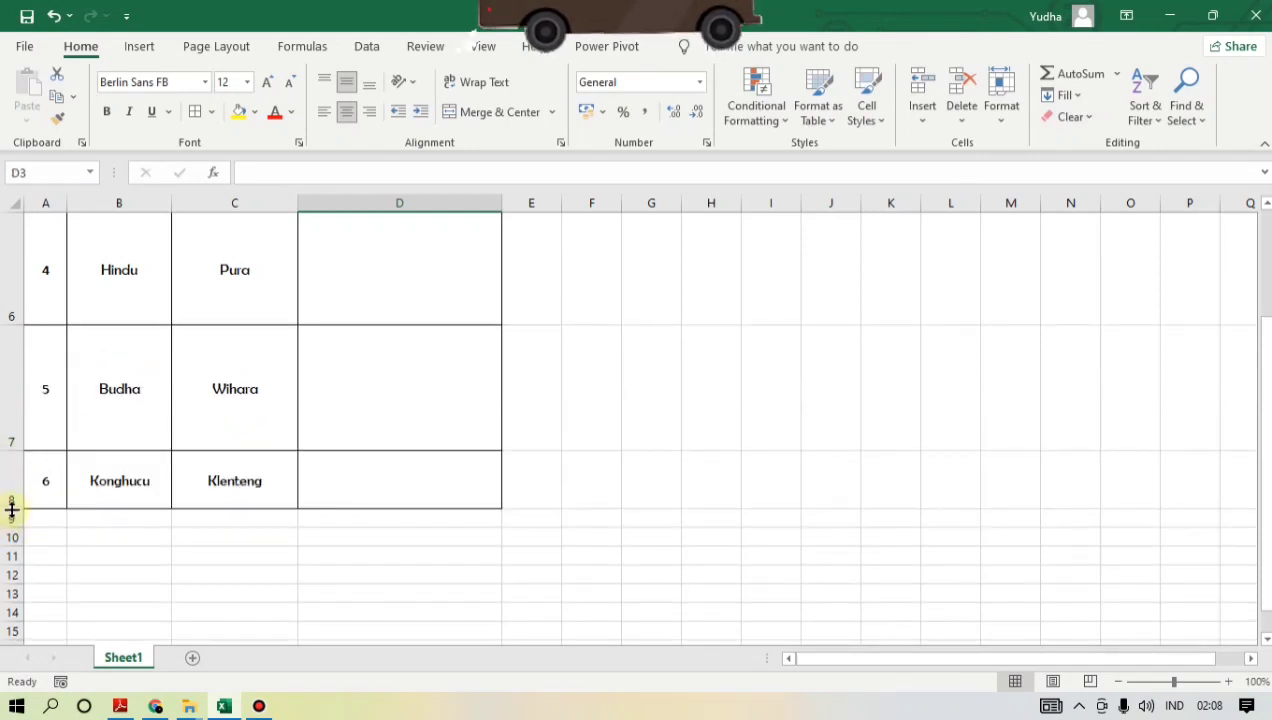
left_click_drag(12, 509, 10, 584)
scroll(432, 486, "up", 2)
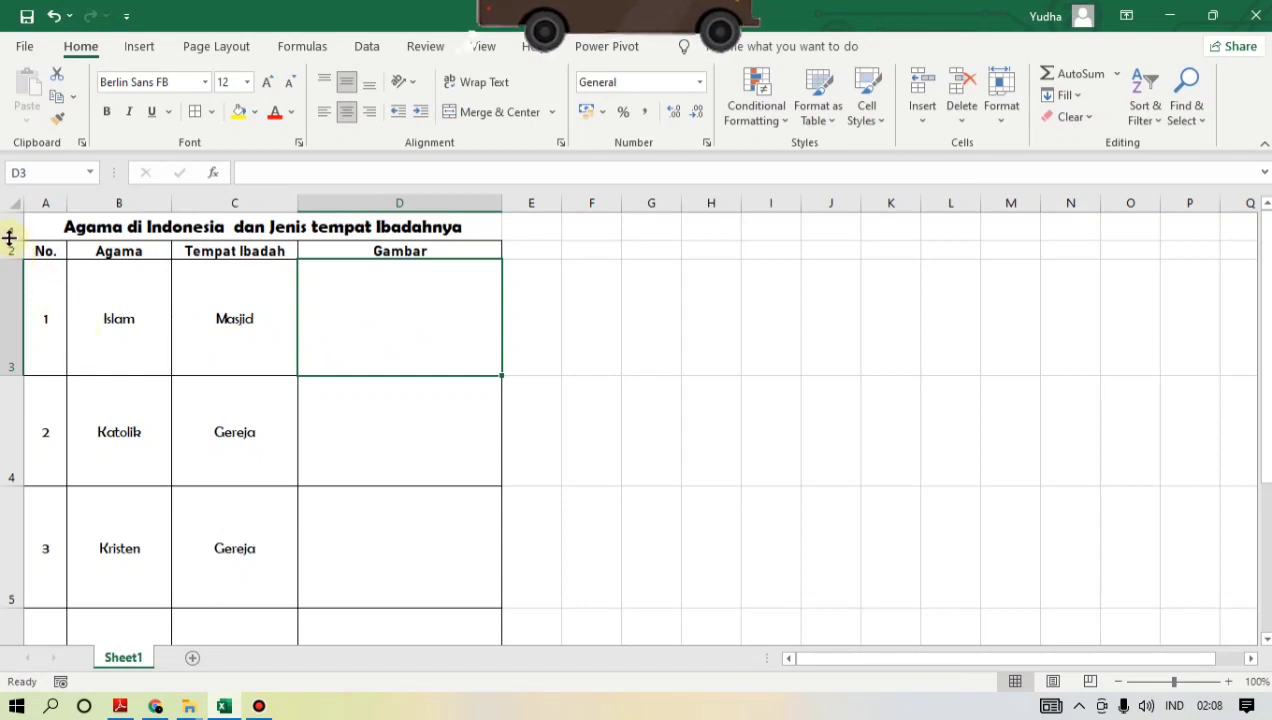
- Make the title row about twice as tall and increase the height of the header row slightly
left_click_drag(9, 237, 12, 266)
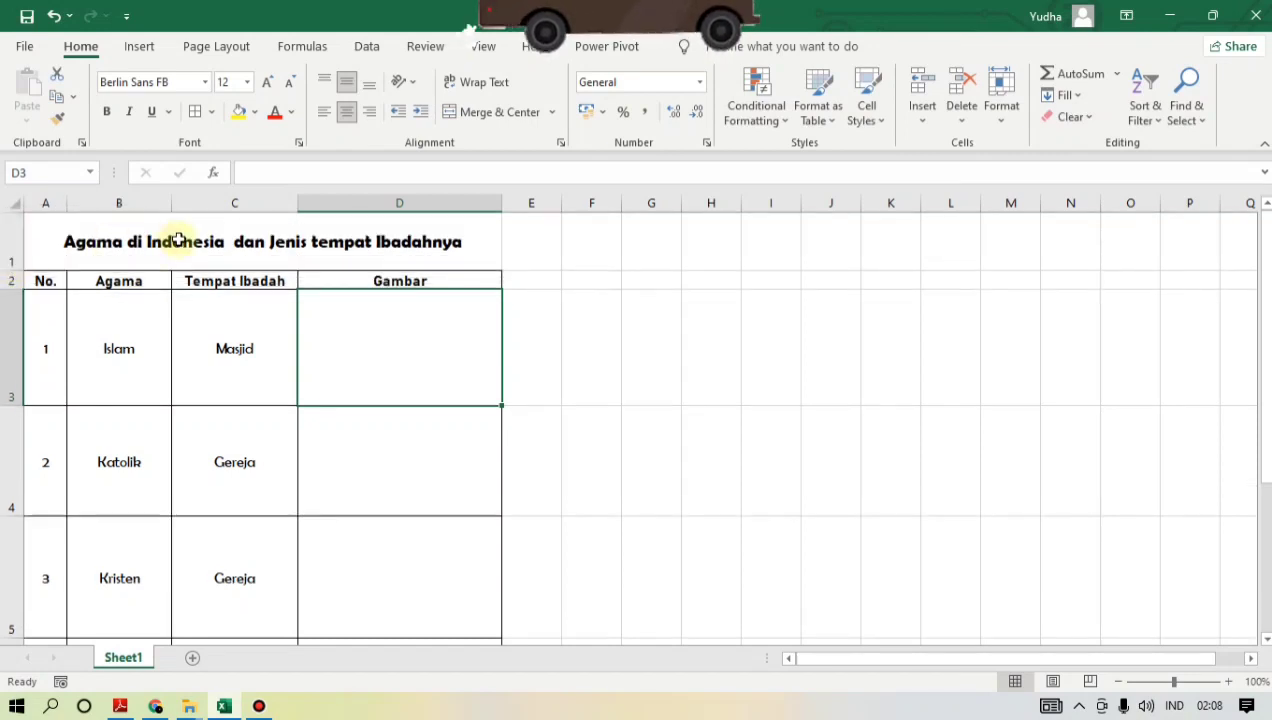
left_click(177, 238)
left_click(382, 340)
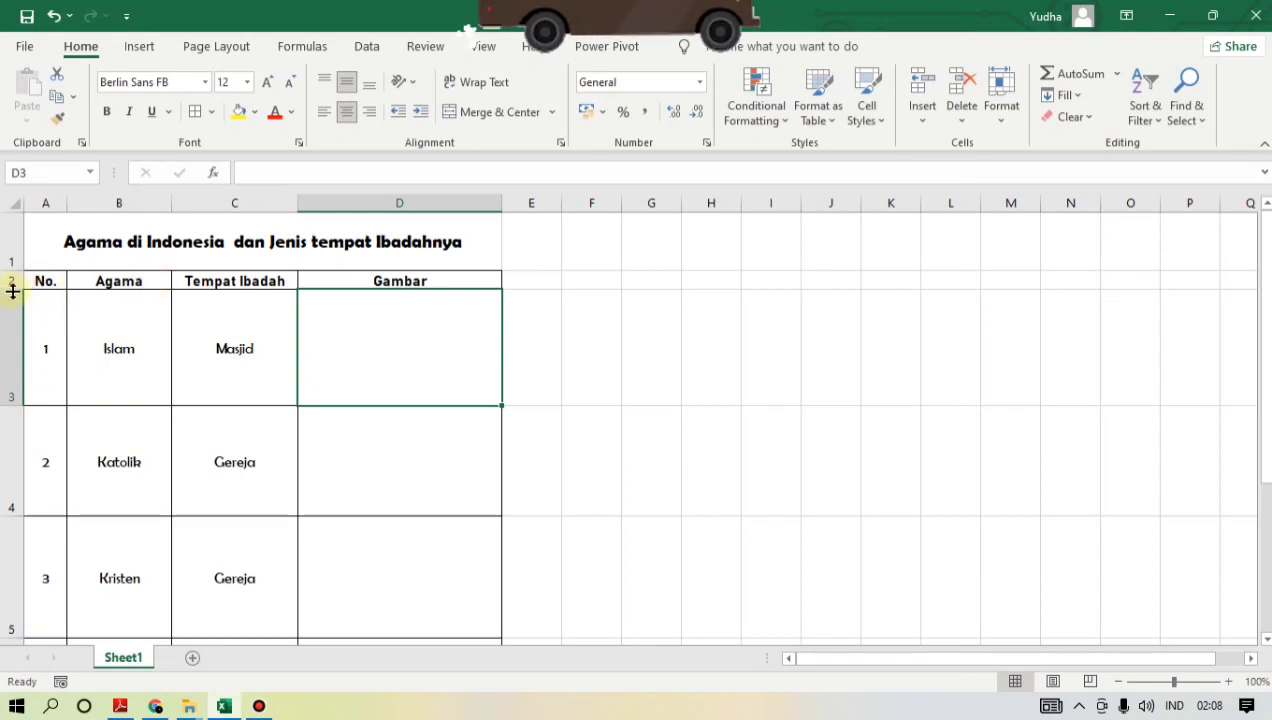
left_click_drag(12, 290, 12, 301)
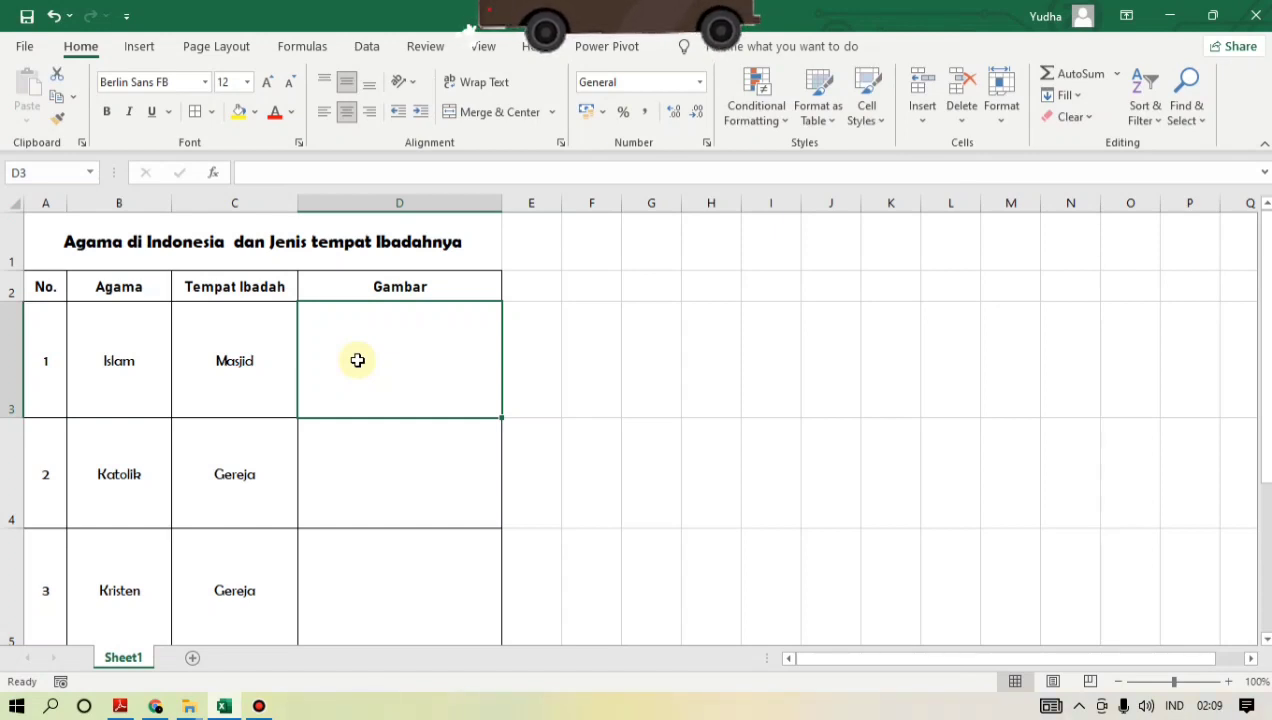
- Insert the masjid picture from the device's Downloads folder at the Gambar cell of the Islam row
left_click(138, 48)
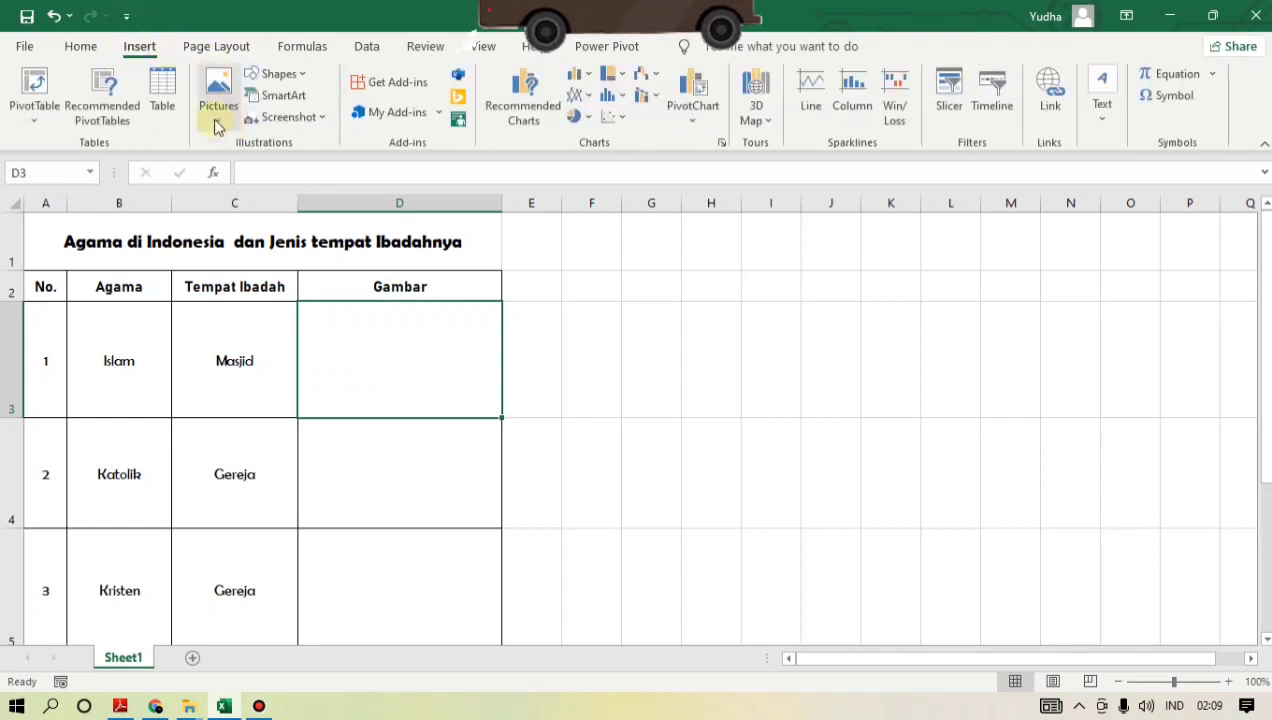
left_click(216, 120)
left_click(234, 176)
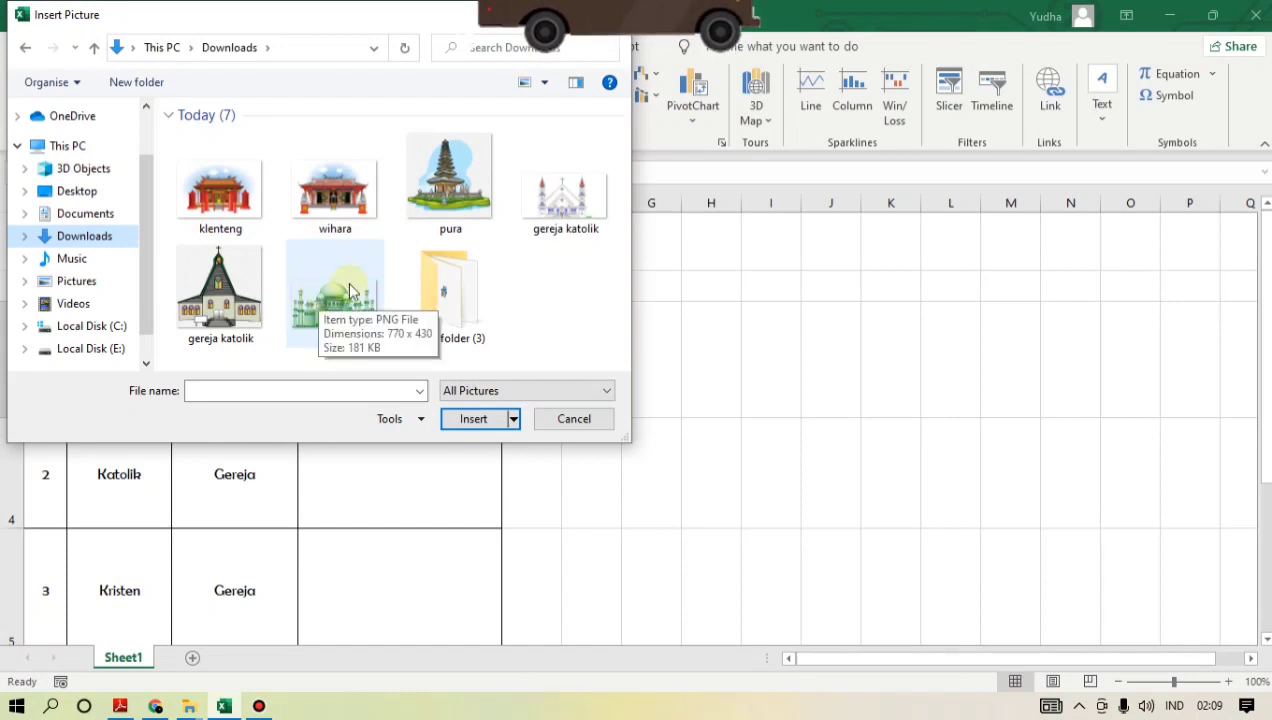
left_click(525, 297)
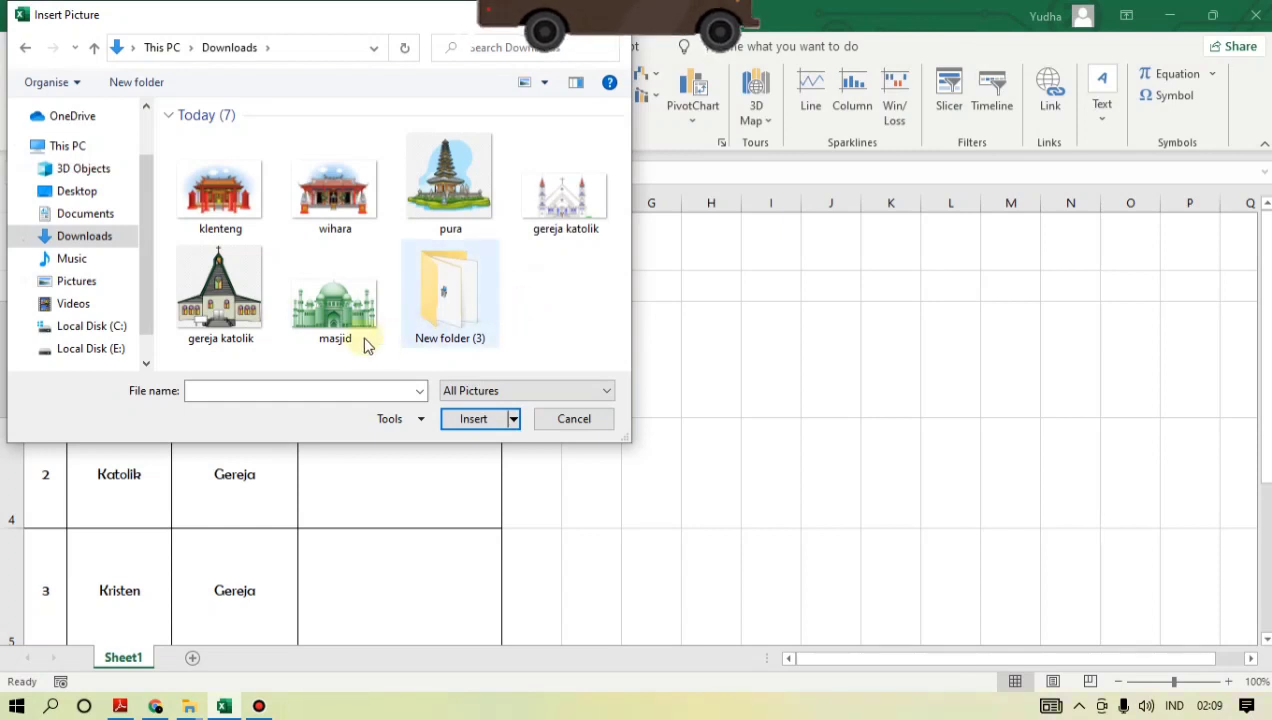
left_click(336, 305)
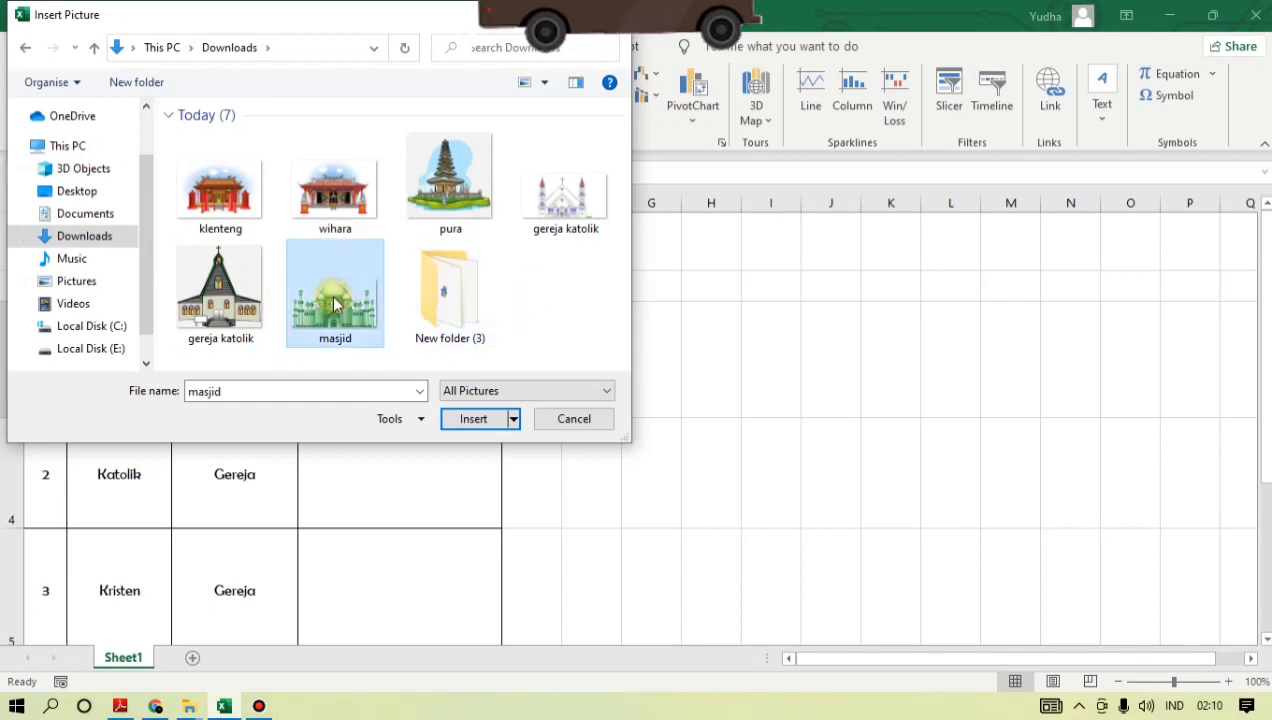
left_click(481, 419)
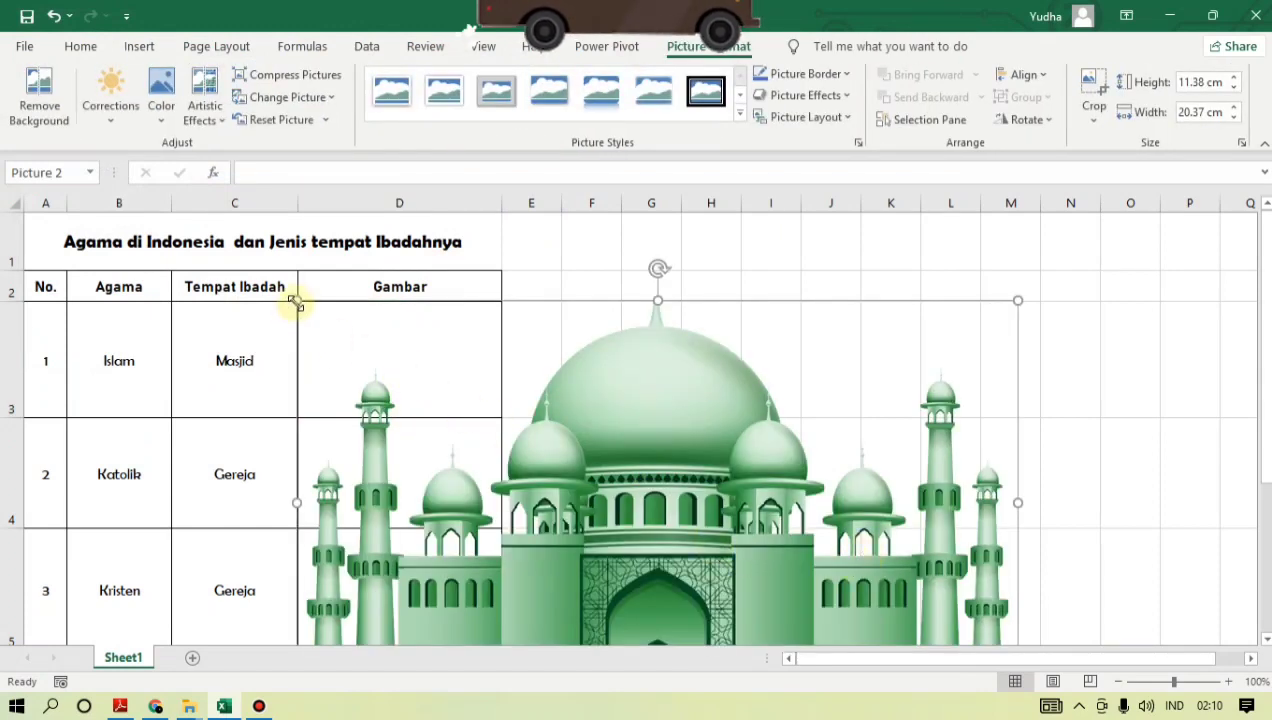
- Shrink the mosque picture to about 2.75 x 4.93 cm and fit it inside cell D3
left_click_drag(296, 303, 683, 517)
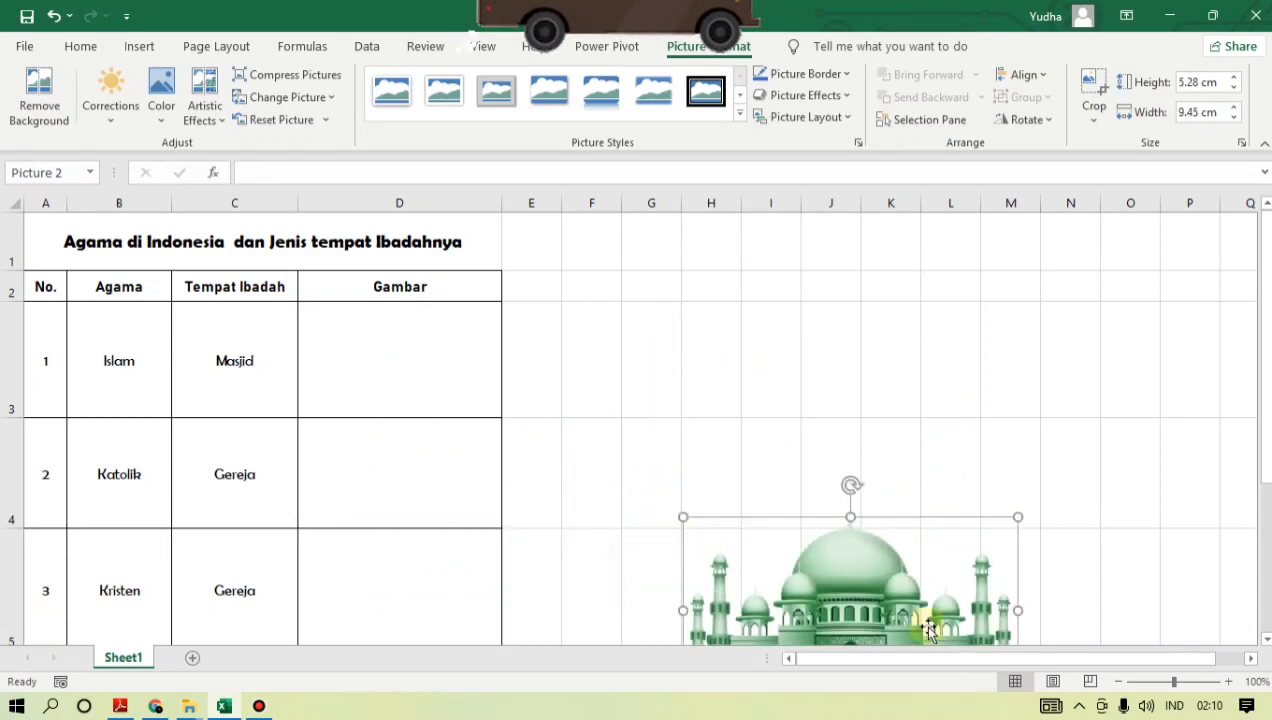
left_click_drag(928, 628, 552, 385)
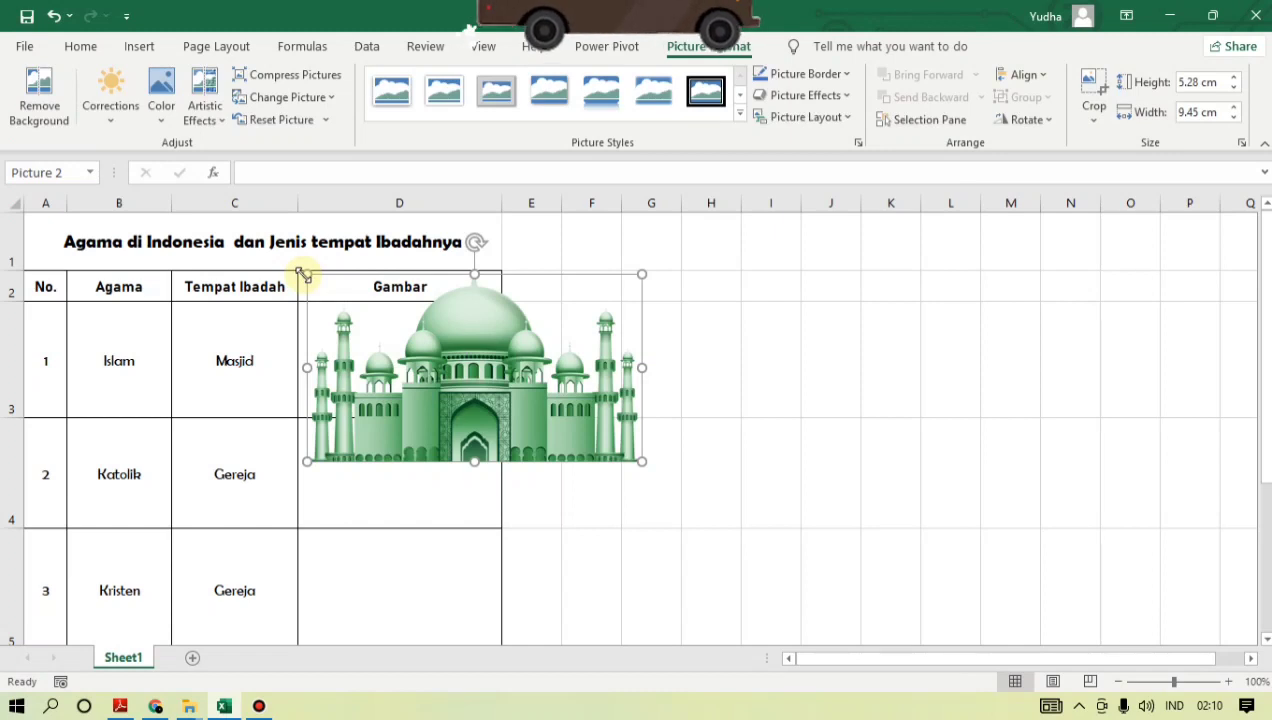
left_click_drag(306, 276, 488, 376)
left_click_drag(580, 451, 494, 416)
left_click_drag(398, 359, 392, 362)
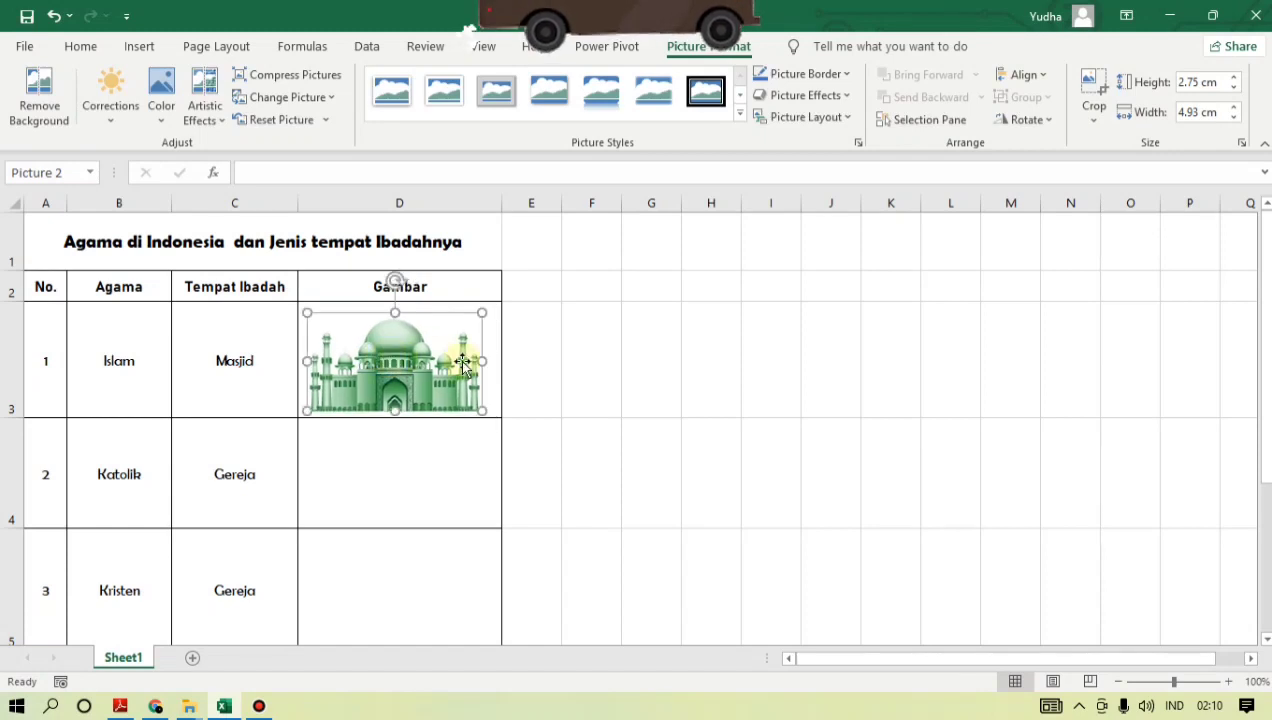
- Insert the white church picture gereja katolik from the Downloads folder for the Katolik row, with cell D4 selected
left_click(383, 482)
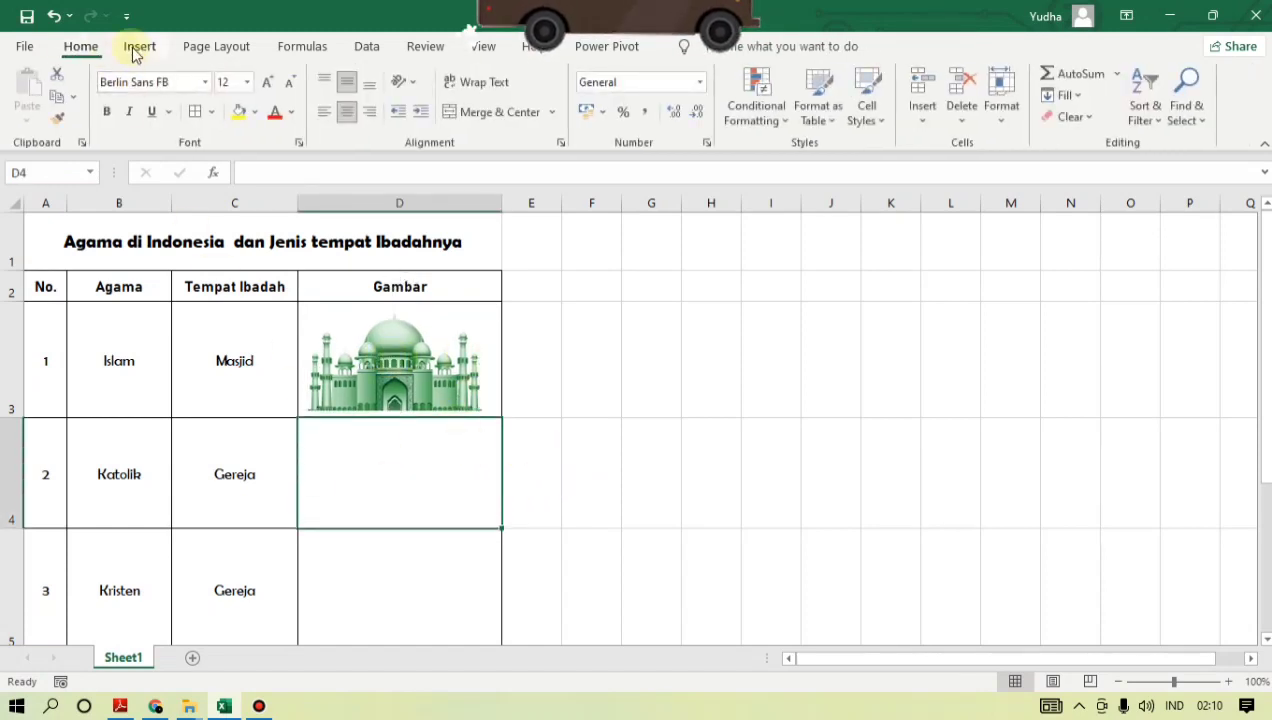
left_click(139, 47)
left_click(218, 110)
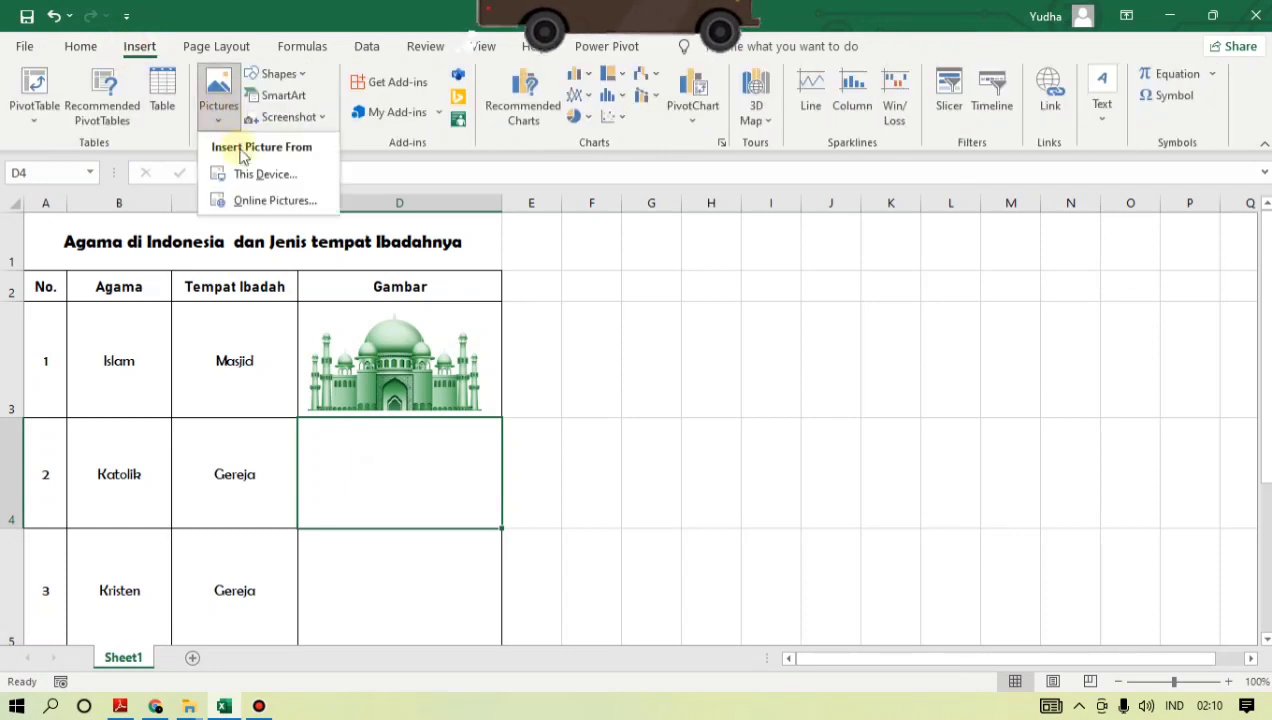
left_click(262, 175)
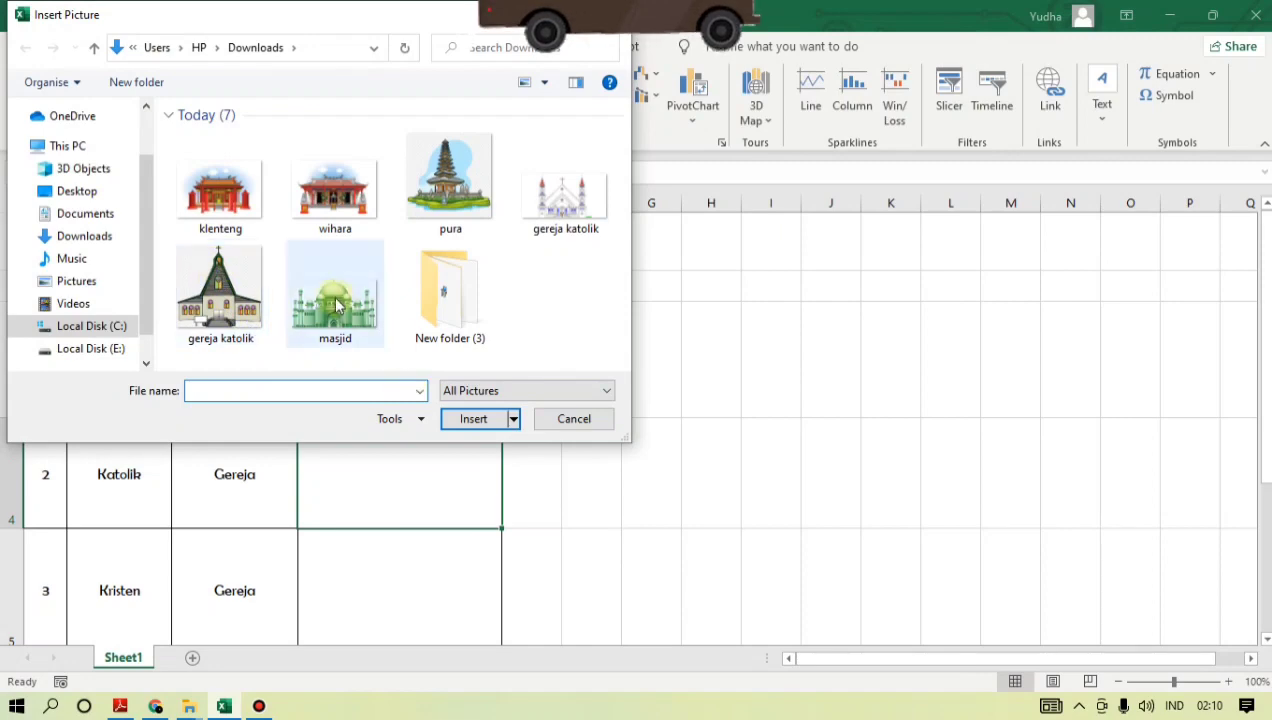
left_click(573, 213)
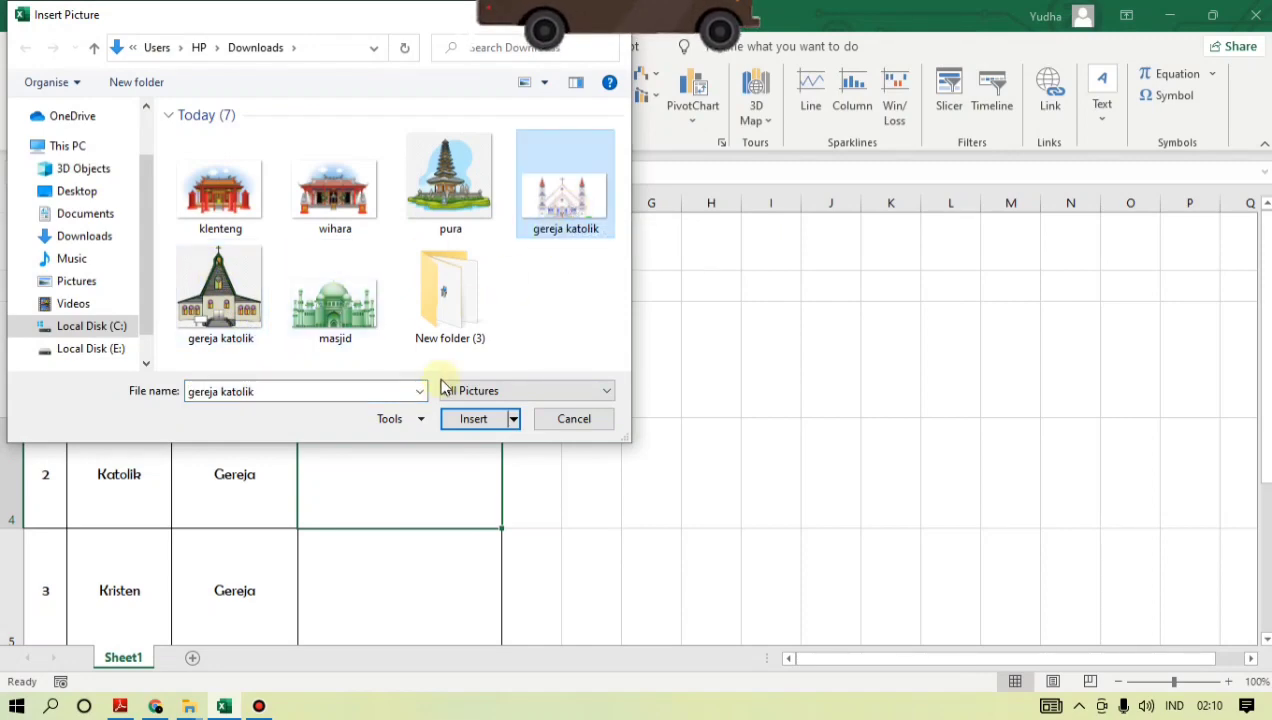
left_click(465, 421)
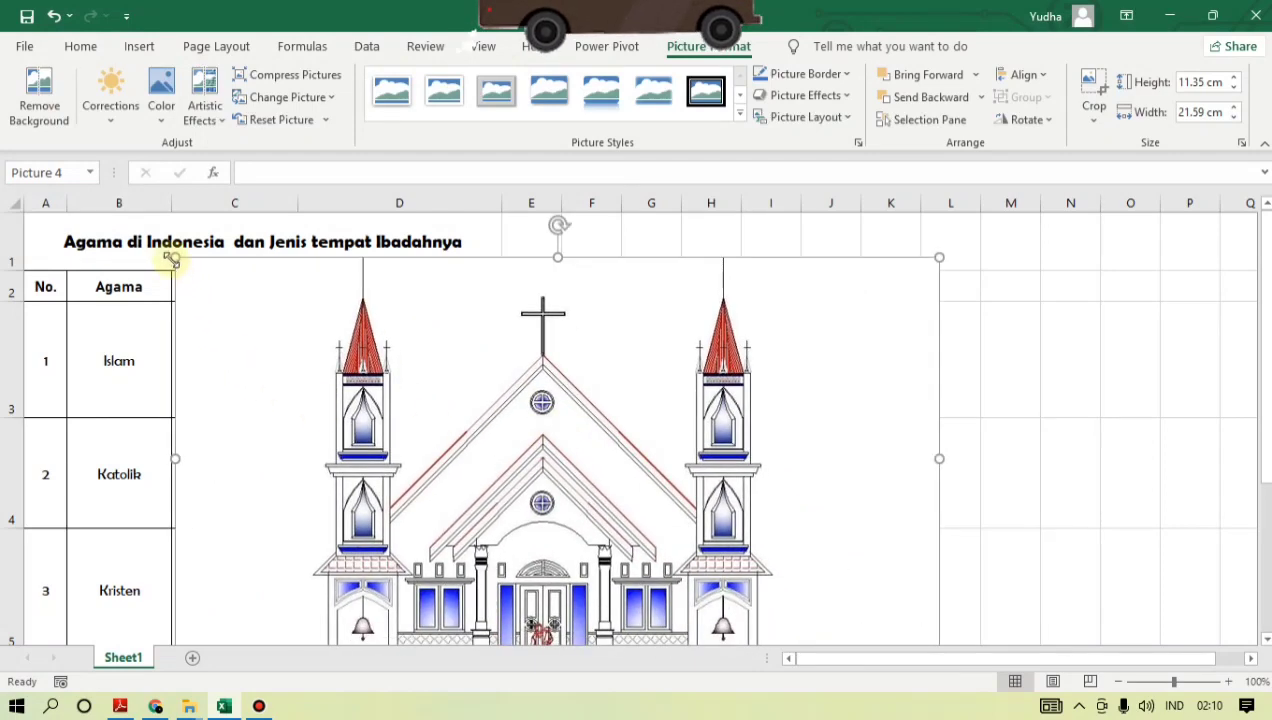
- Shrink the church picture to about 2.56 x 4.87 cm and move it into cell D4
left_click_drag(172, 257, 207, 300)
left_click_drag(590, 548, 632, 555)
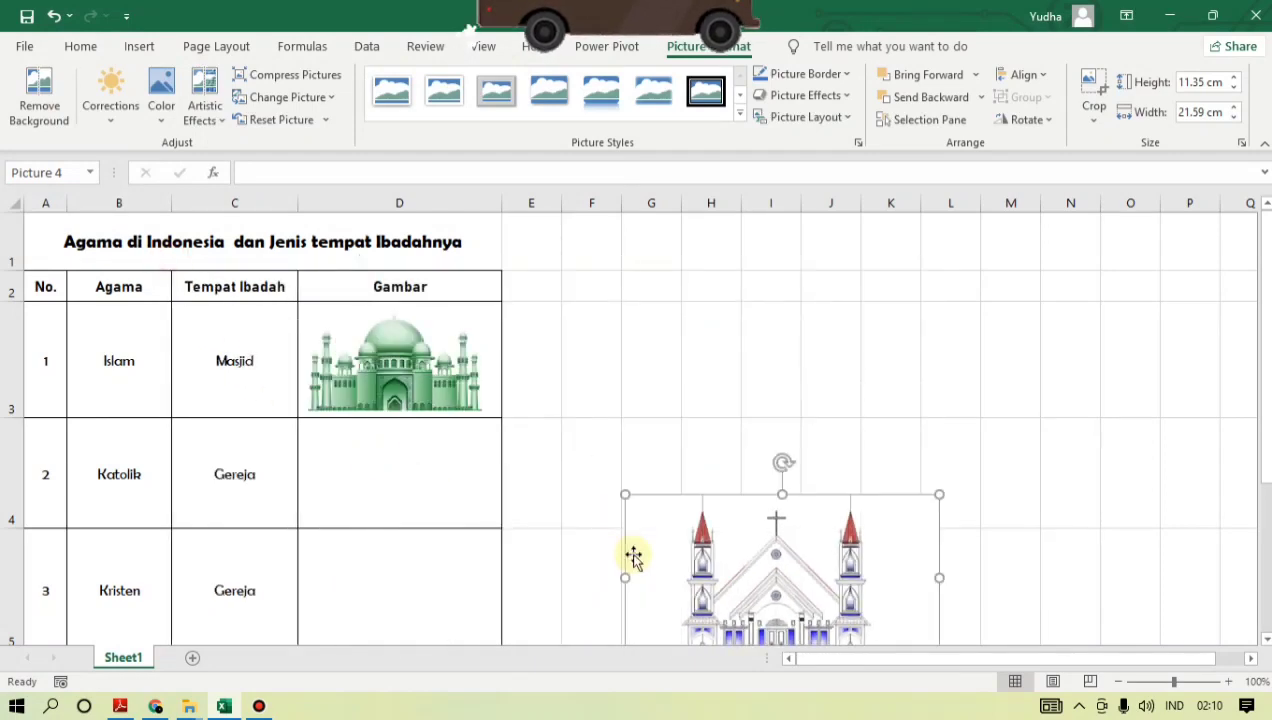
left_click_drag(741, 577, 399, 457)
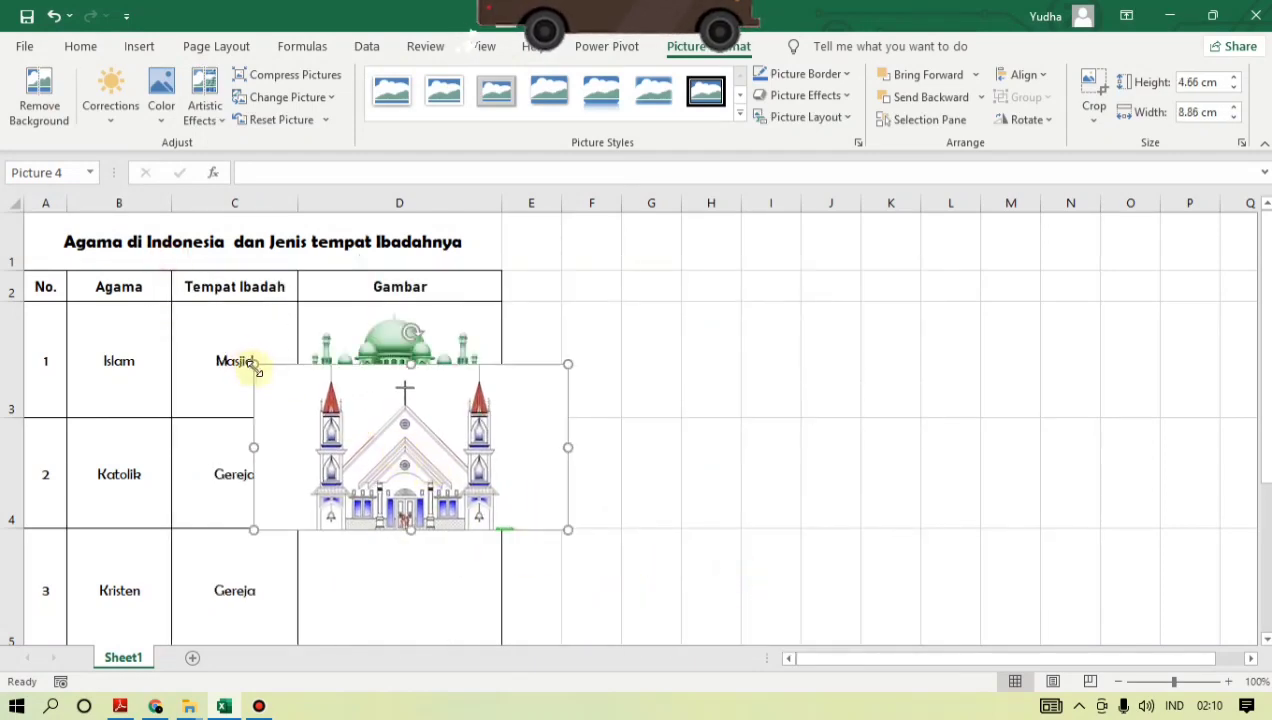
left_click_drag(255, 369, 369, 434)
left_click_drag(477, 463, 434, 466)
left_click_drag(521, 526, 428, 480)
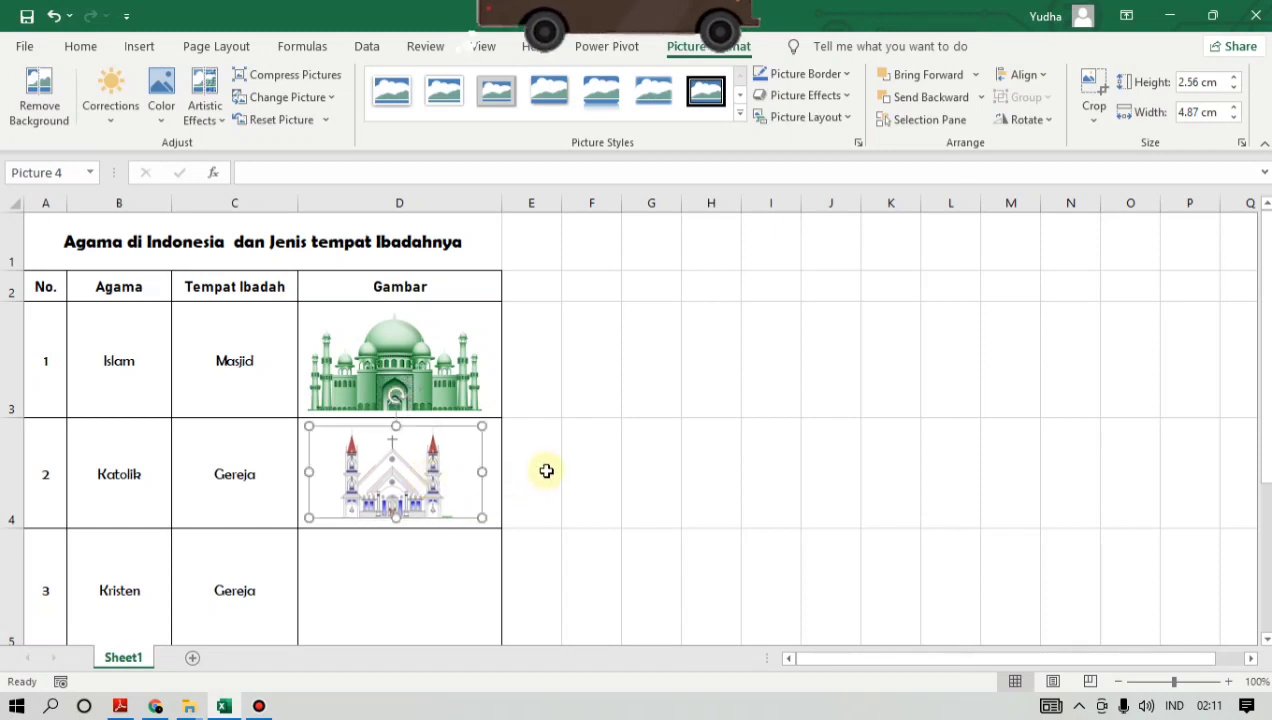
- Enlarge the church picture to about 2.88 x 5.48 cm, centre it in cell D4 and deselect it
left_click_drag(309, 424, 297, 420)
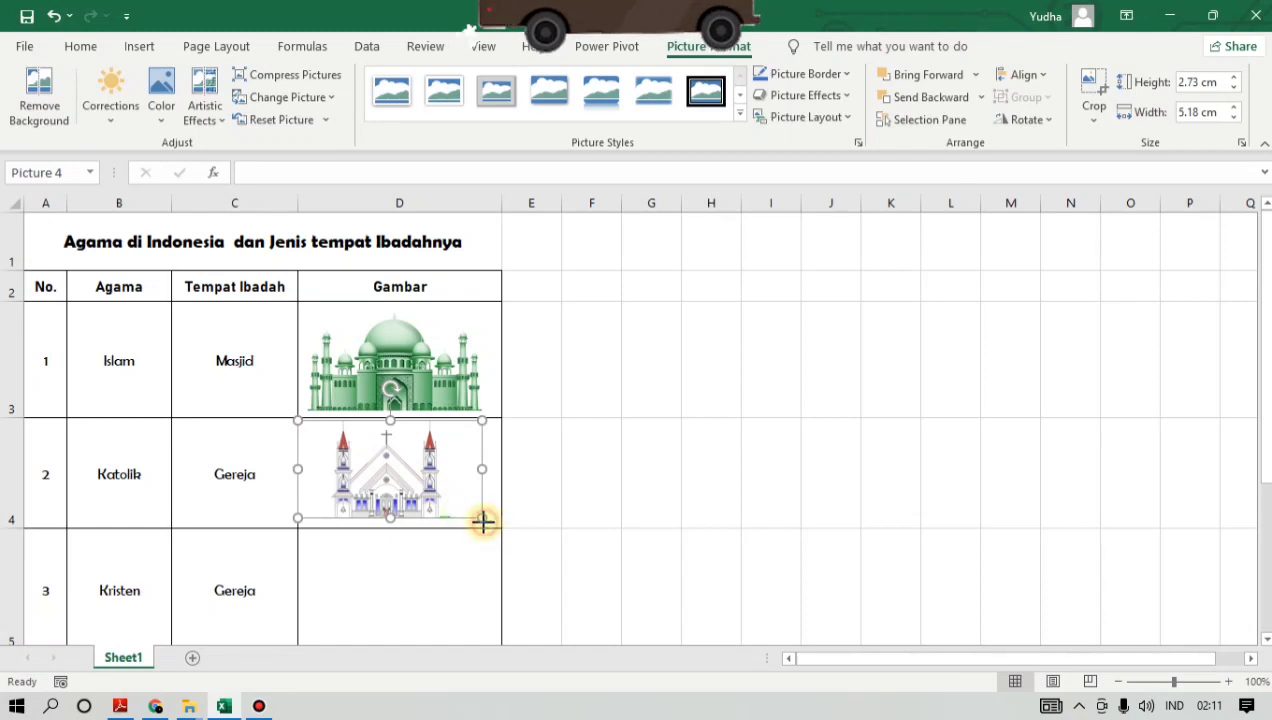
left_click_drag(483, 520, 493, 523)
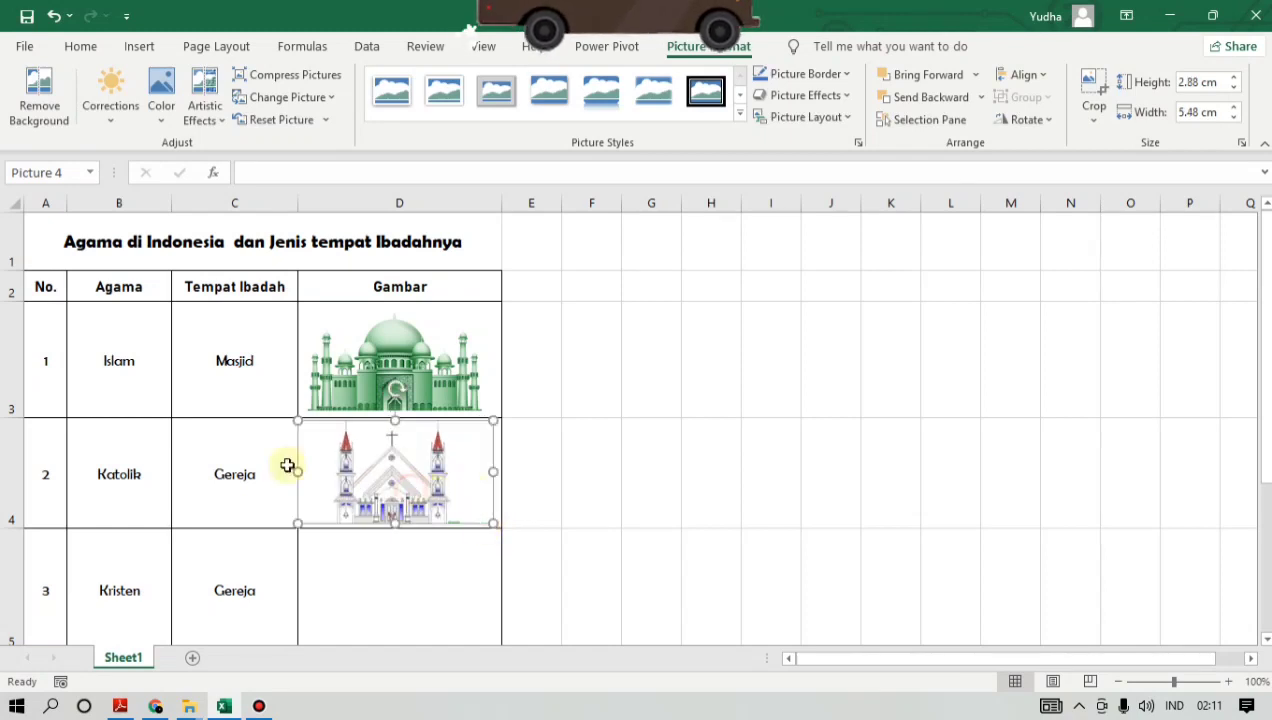
left_click_drag(329, 466, 331, 467)
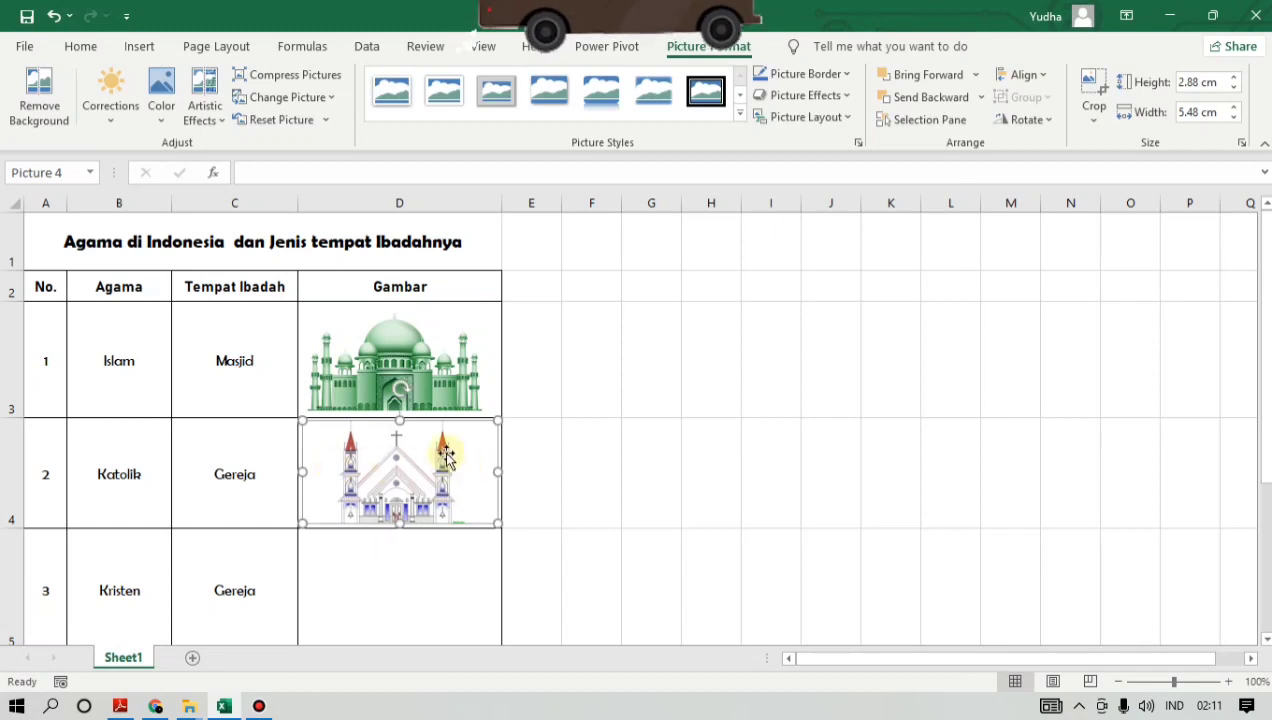
left_click(555, 424)
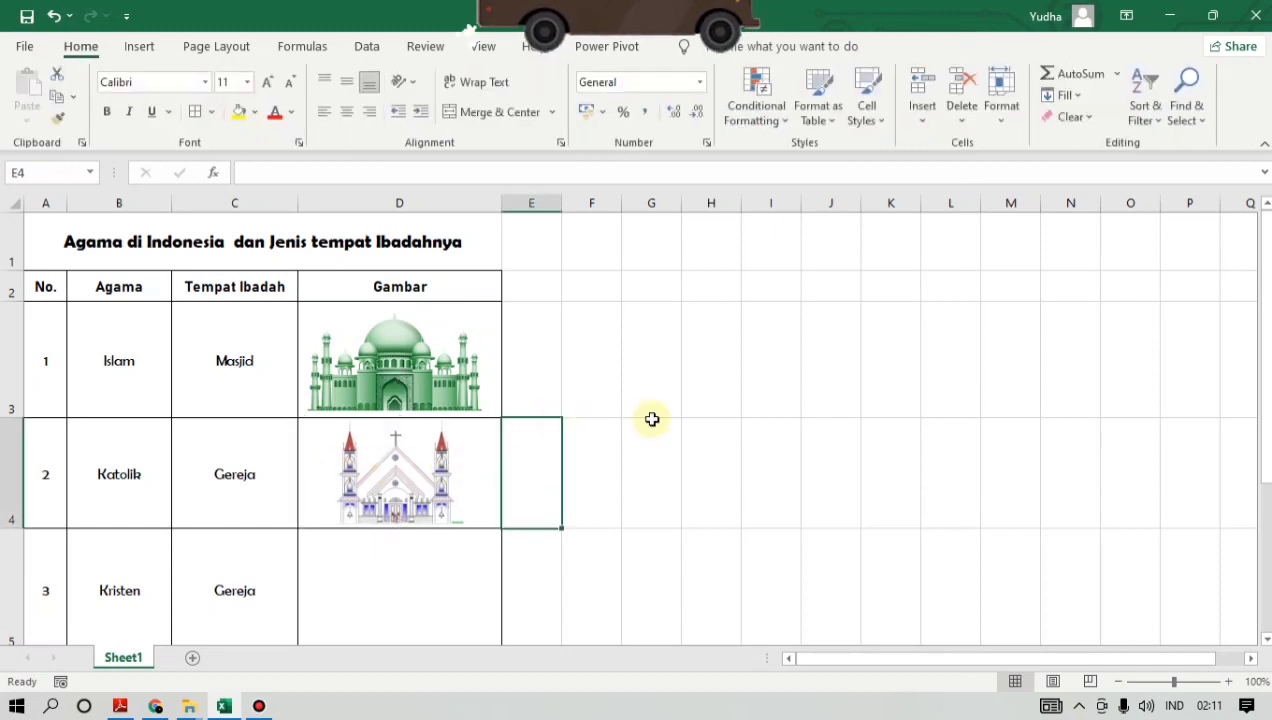
- Insert the green-roofed church picture gereja katolik from the Downloads folder for the Kristen row, with cell D5 selected
left_click(447, 561)
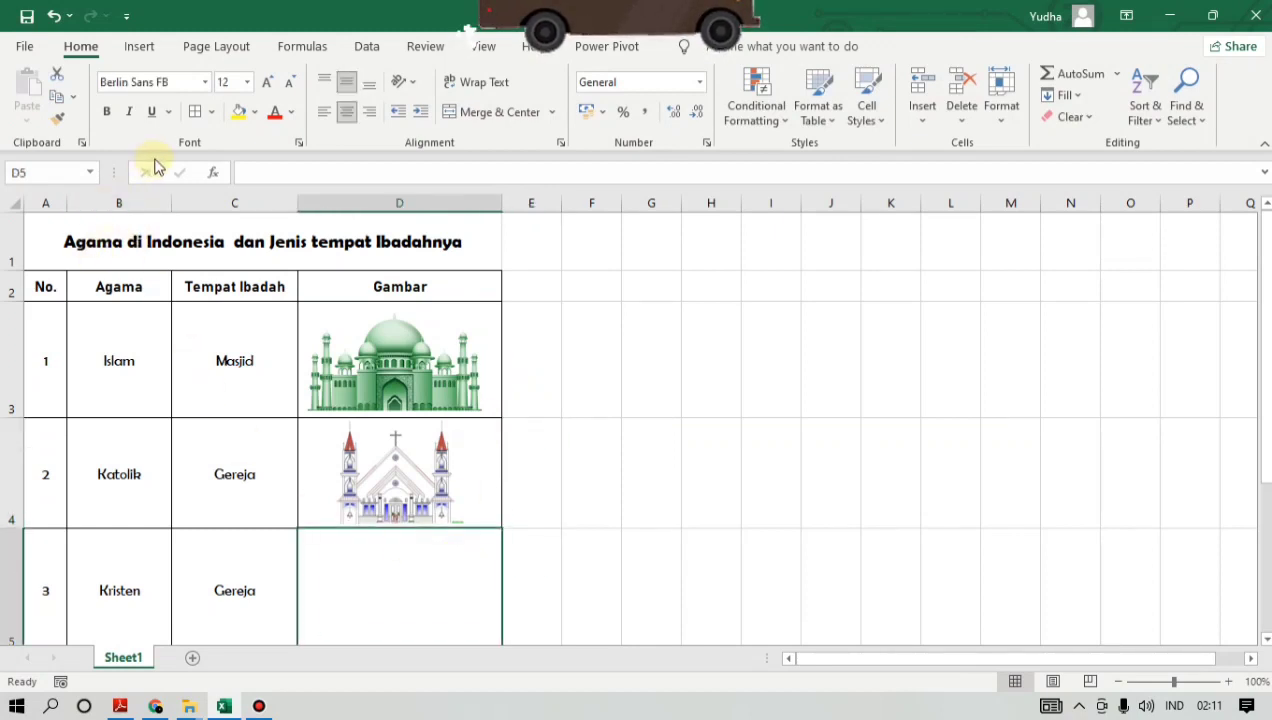
left_click(140, 47)
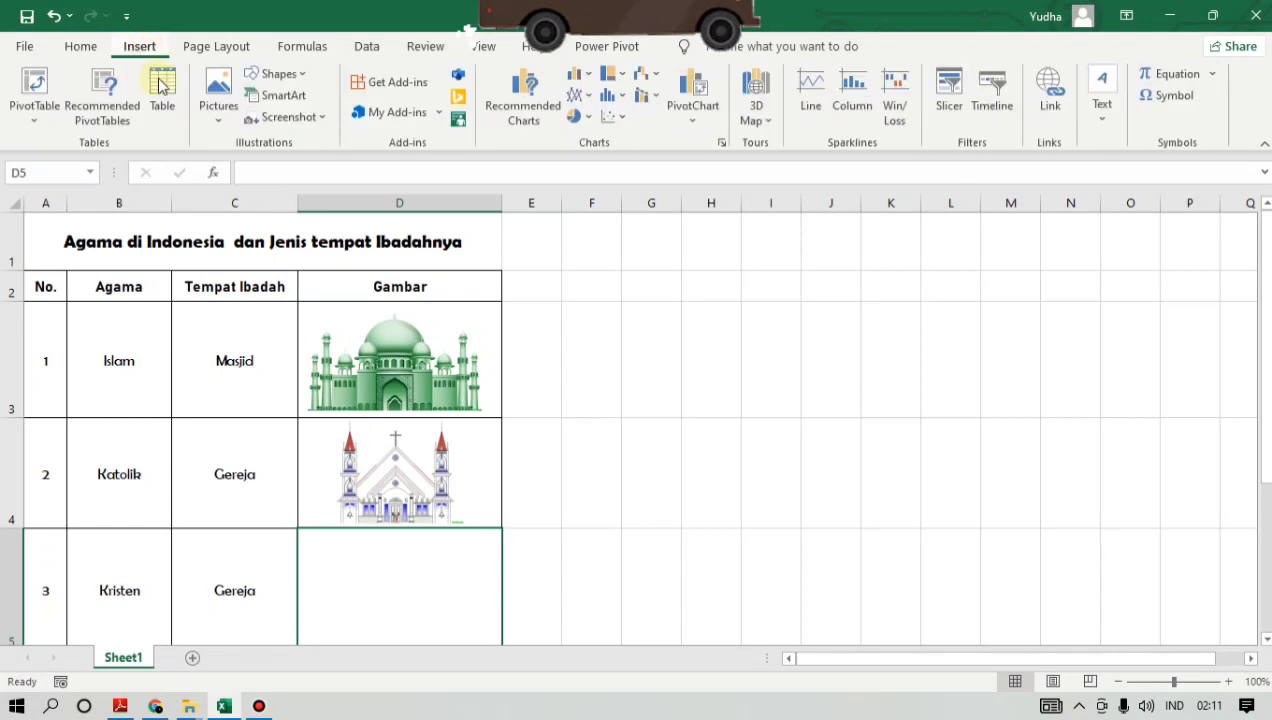
left_click(218, 112)
left_click(262, 174)
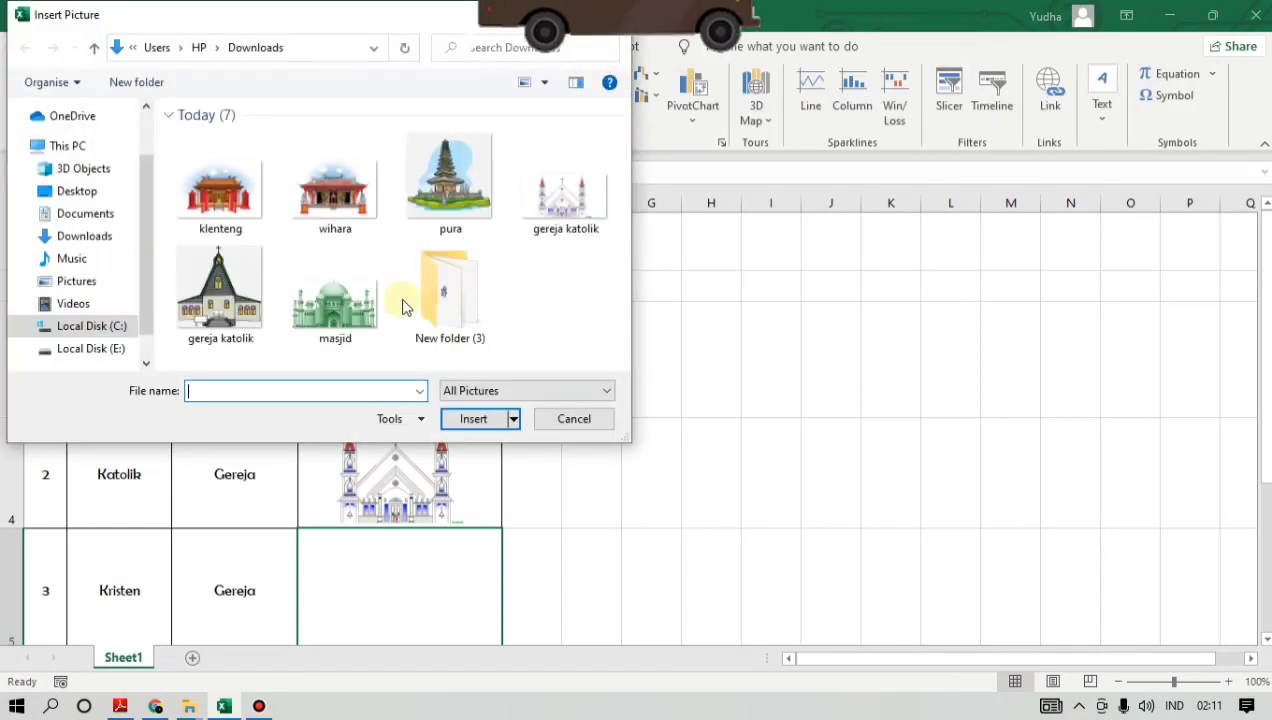
left_click(222, 295)
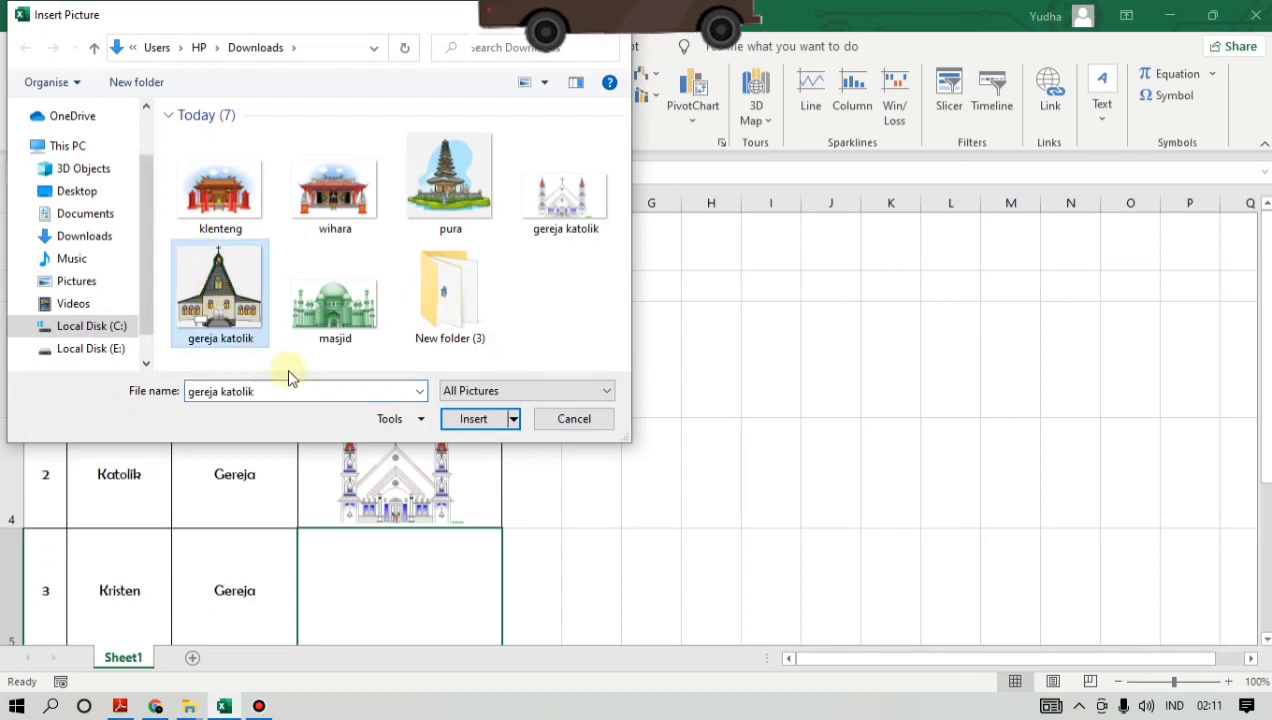
left_click(487, 425)
- Shrink the green-roofed church picture to about 2.85 x 2.94 cm and move it into cell D5
left_click_drag(707, 593, 238, 317)
left_click_drag(183, 281, 511, 537)
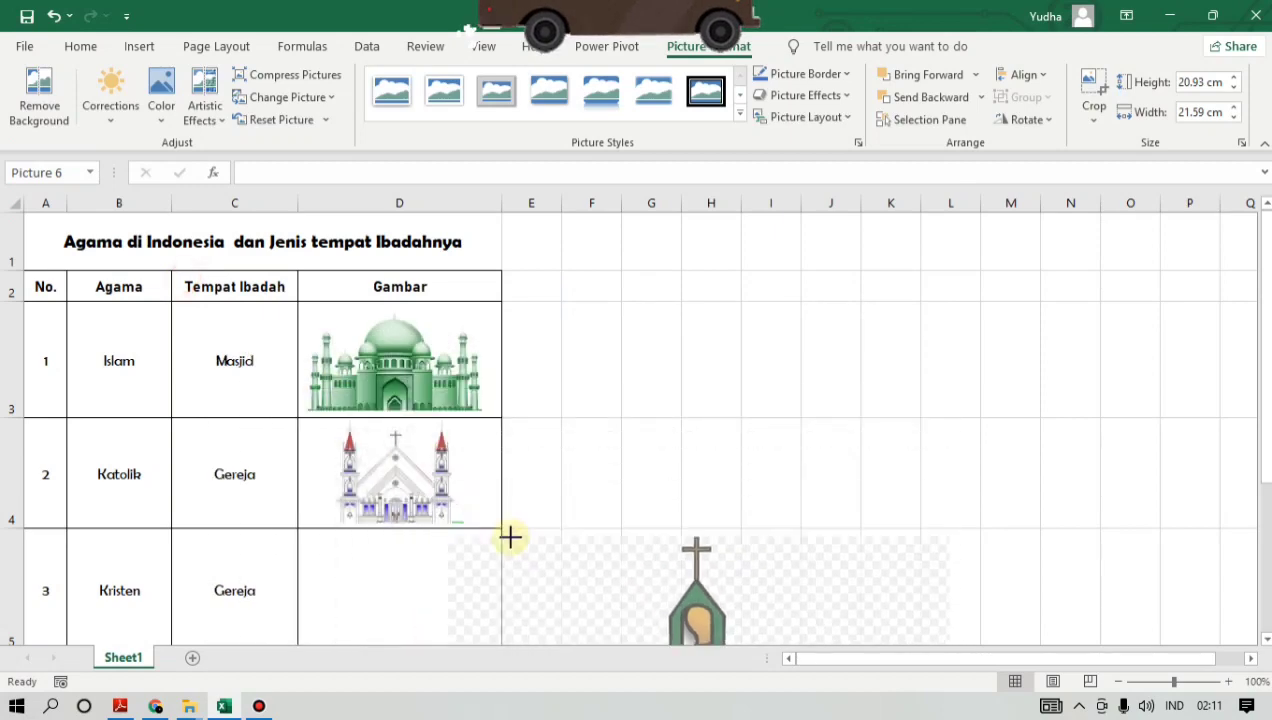
left_click_drag(557, 582, 221, 301)
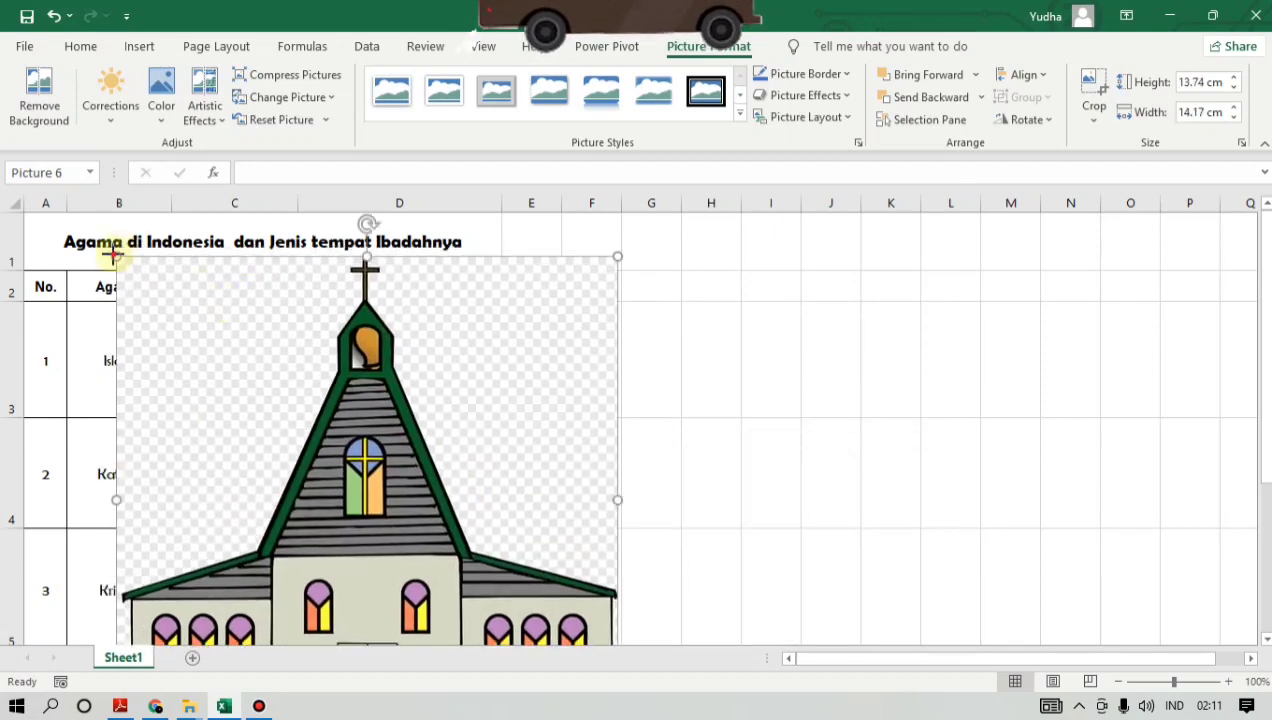
left_click_drag(113, 254, 346, 444)
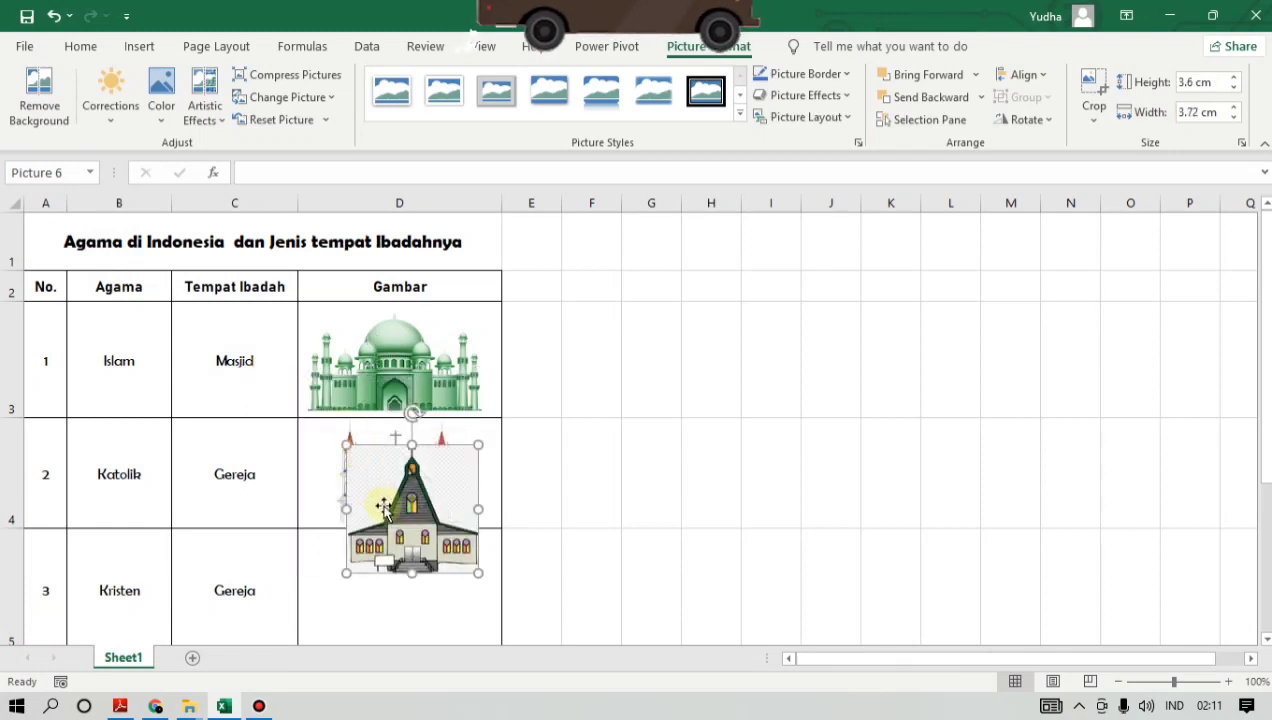
scroll(461, 495, "down", 1)
left_click_drag(390, 297, 366, 366)
left_click_drag(321, 306, 355, 361)
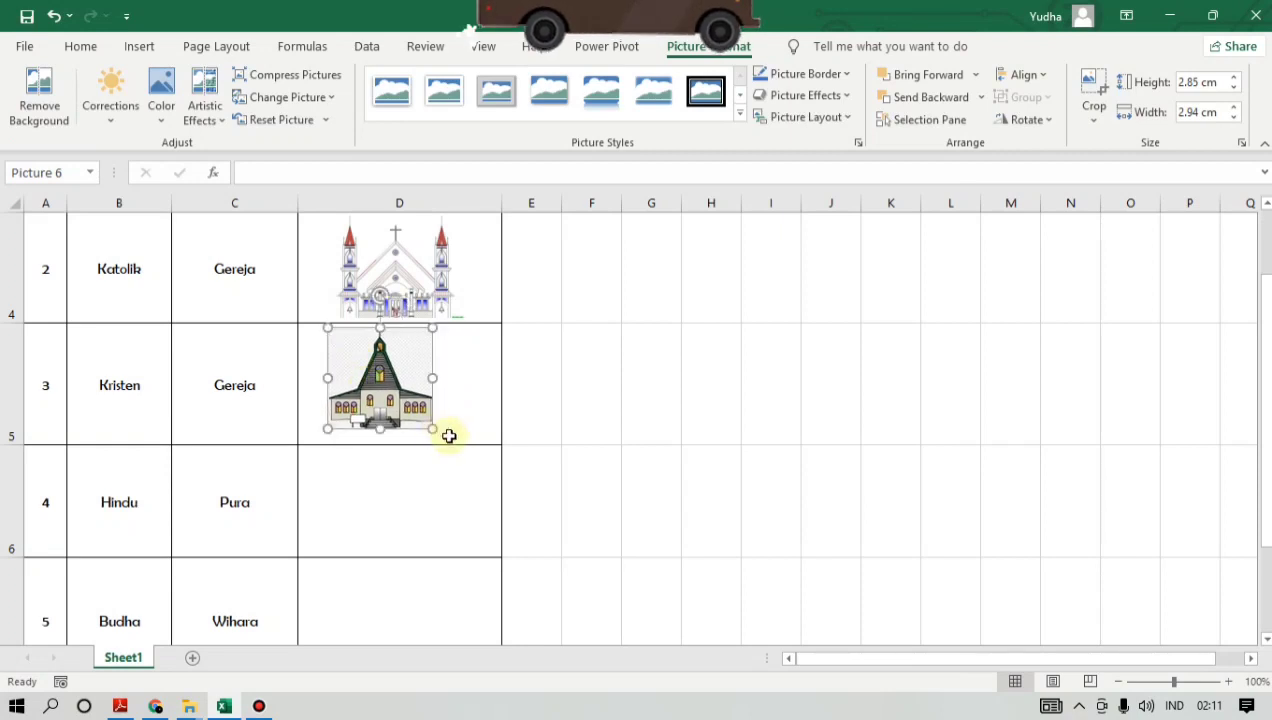
- Enlarge the green-roofed church picture to slightly over 3.1 x 3.2 cm, centre it in cell D5 and deselect it
left_click_drag(432, 430, 441, 437)
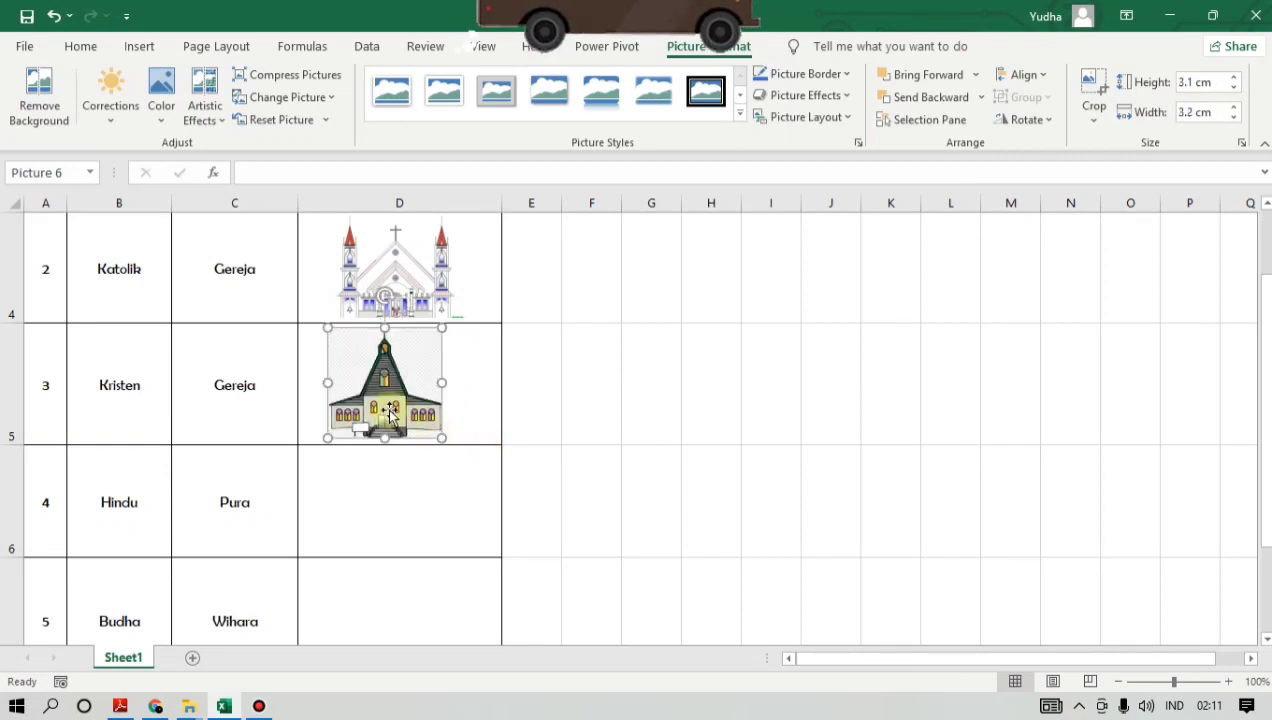
left_click_drag(378, 398, 392, 401)
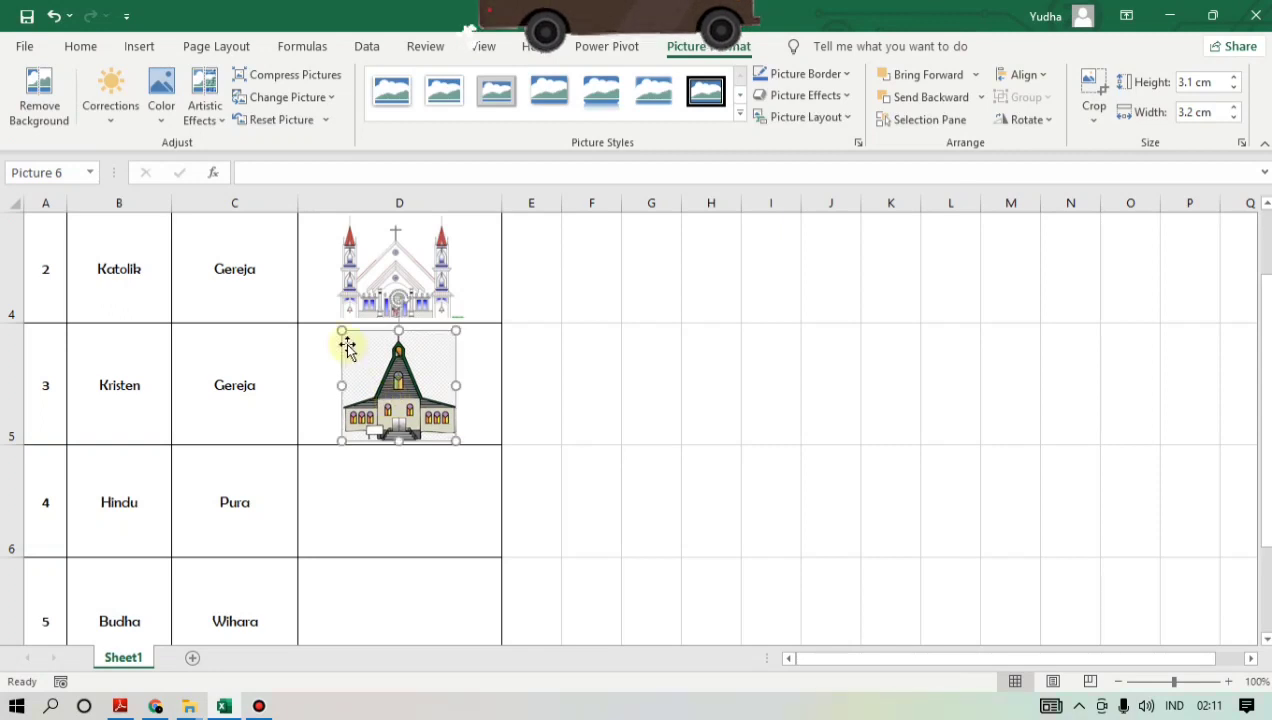
left_click_drag(338, 328, 336, 324)
left_click(559, 412)
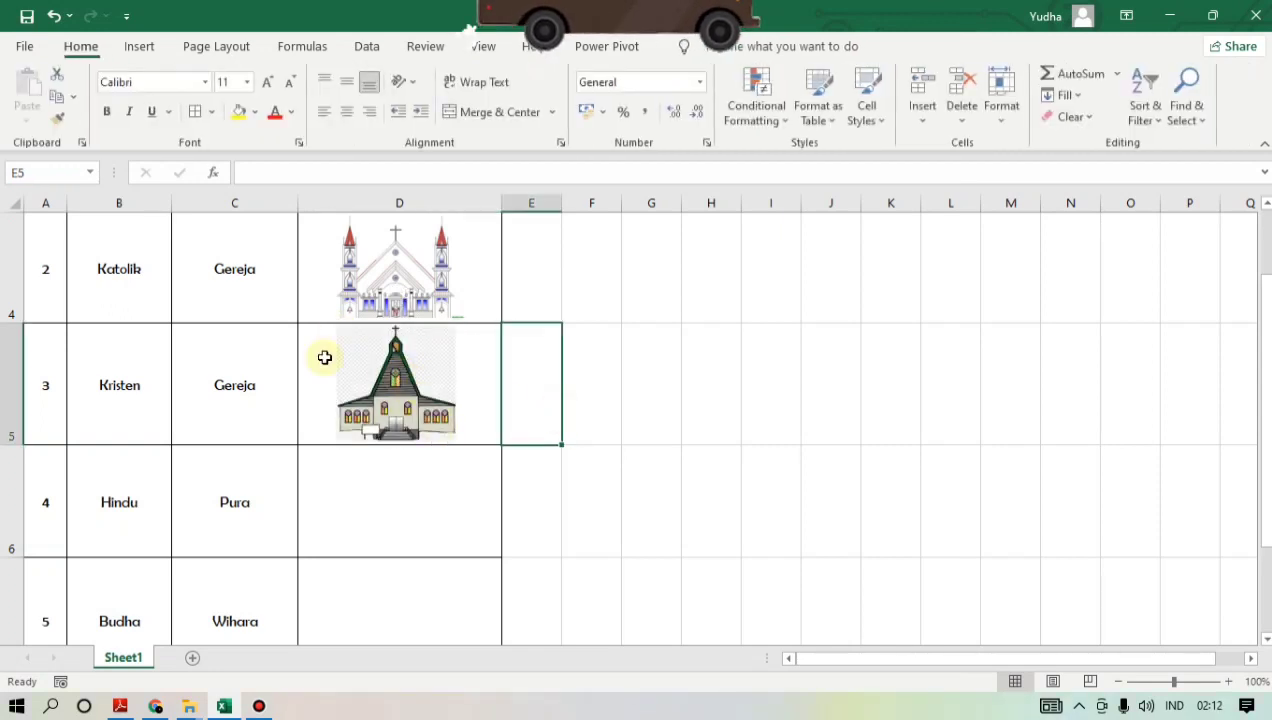
- Insert the picture pura from the Downloads folder for the Hindu row, with cell D6 selected
left_click(421, 492)
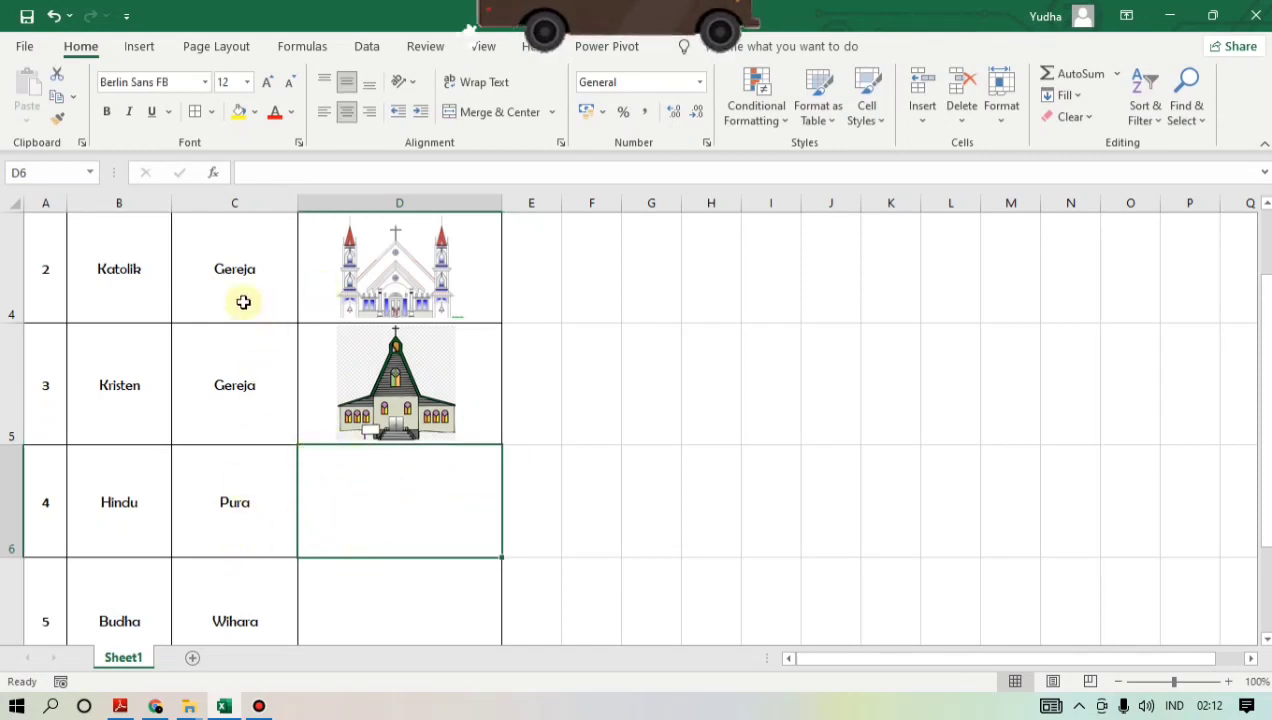
left_click(140, 46)
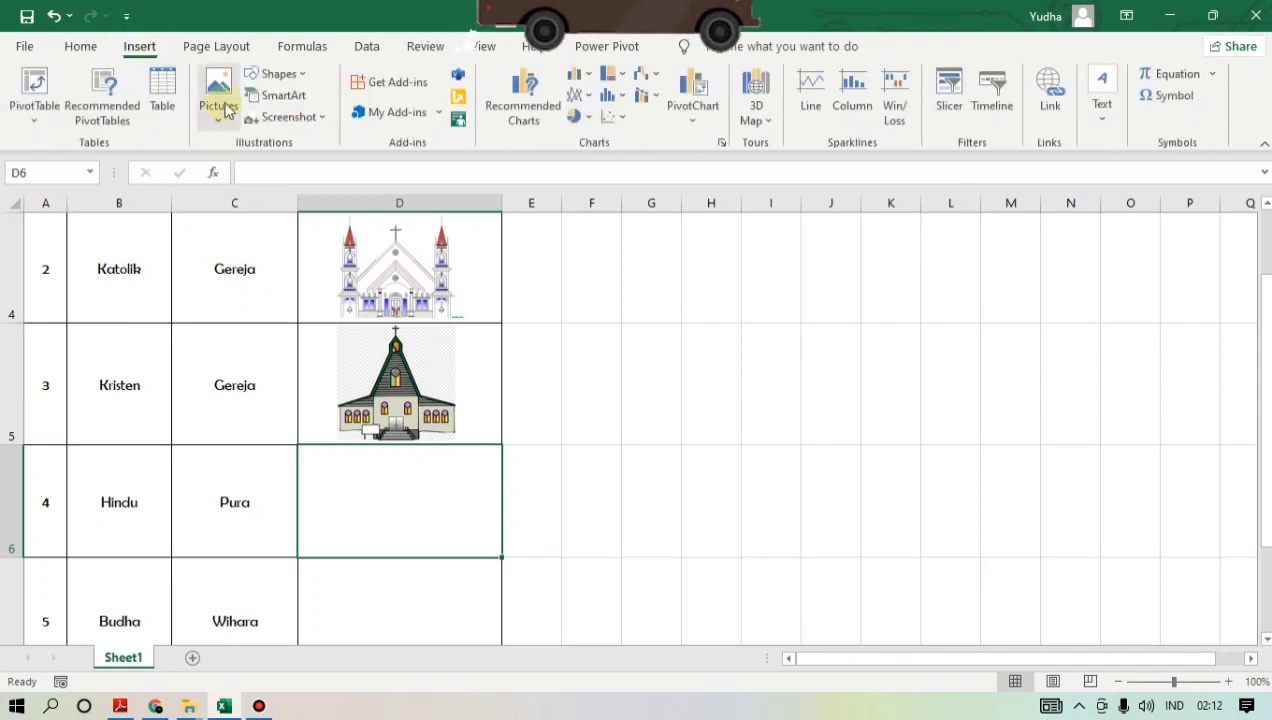
left_click(222, 105)
left_click(262, 174)
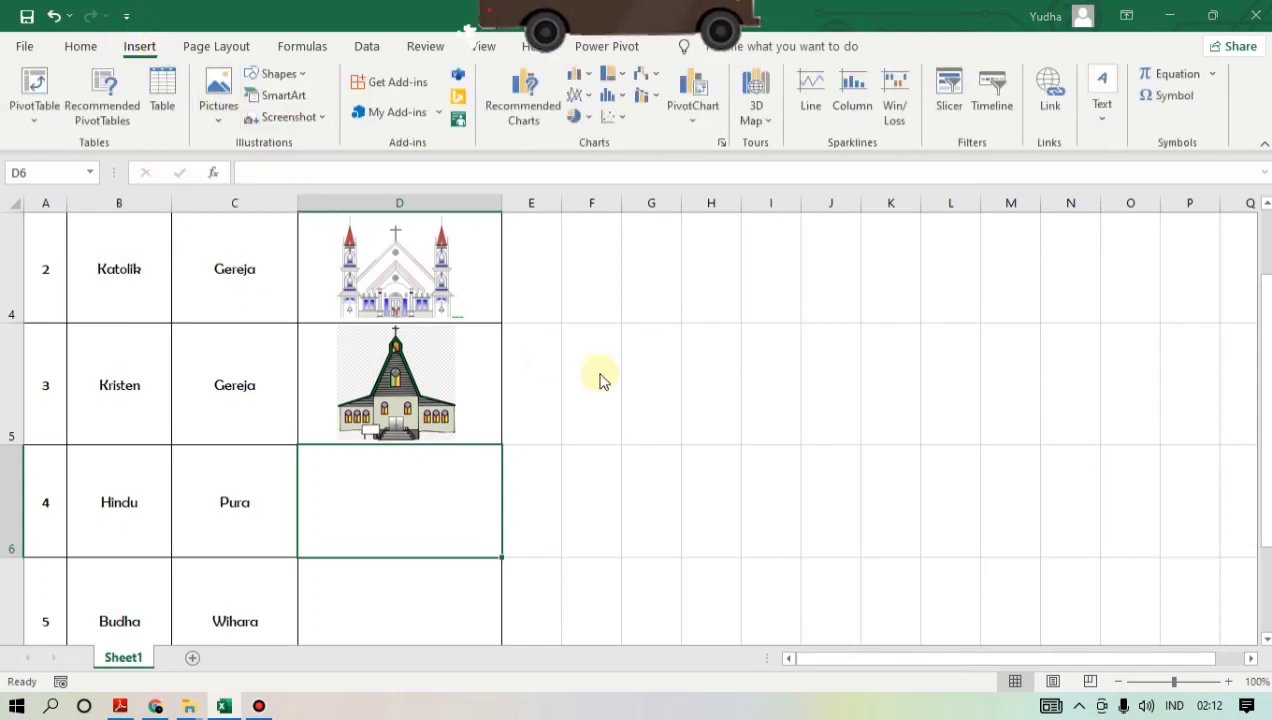
left_click(440, 185)
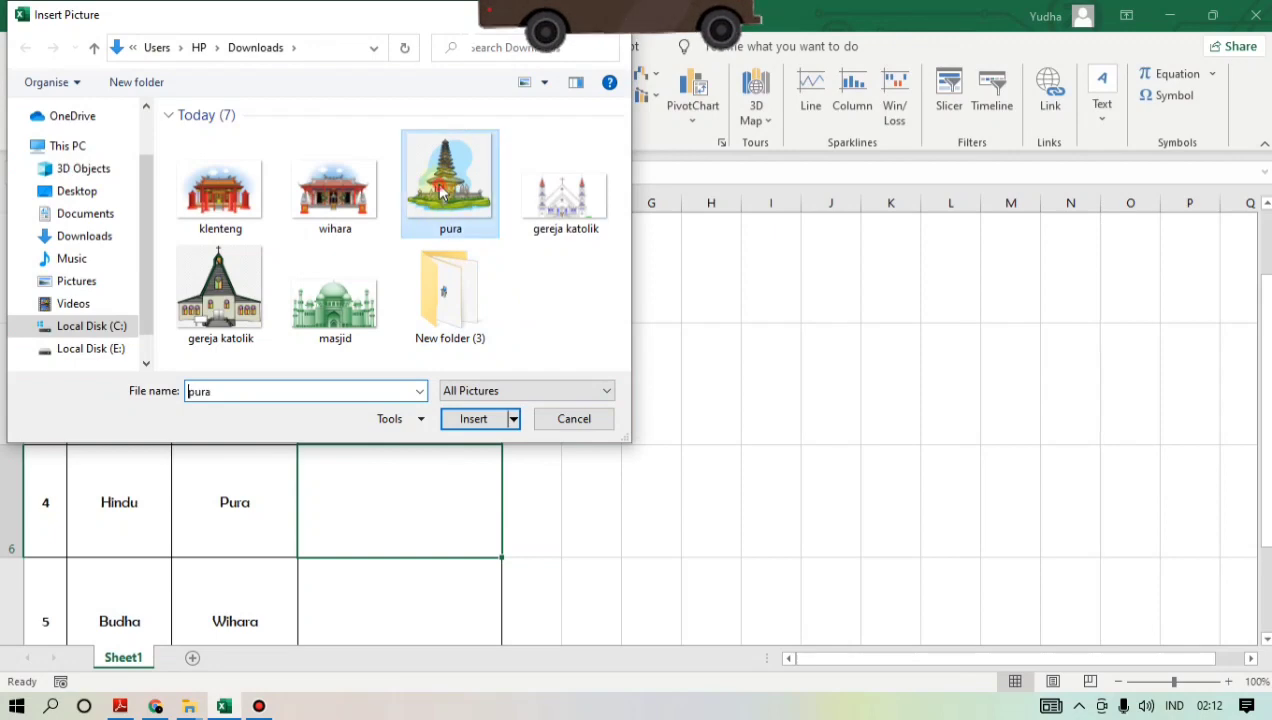
left_click(478, 419)
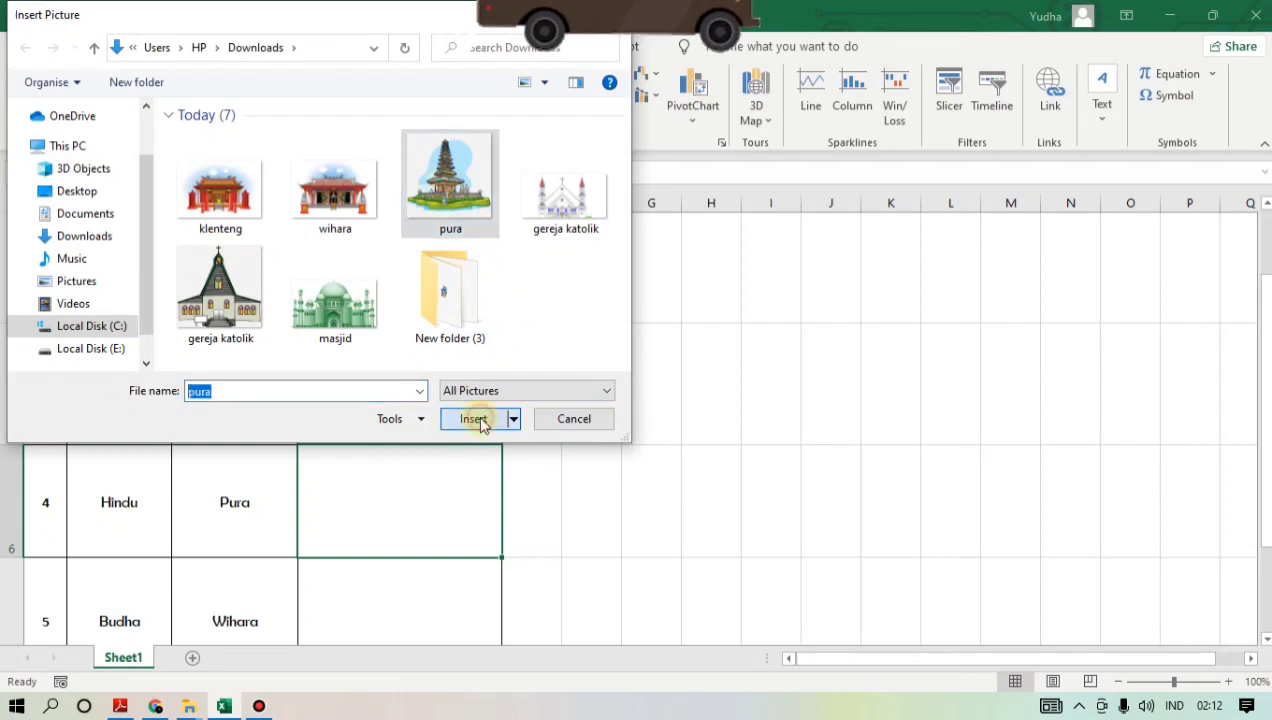
- Shrink the pura picture and fit it inside cell D6 of the Hindu row
left_click_drag(622, 511, 349, 345)
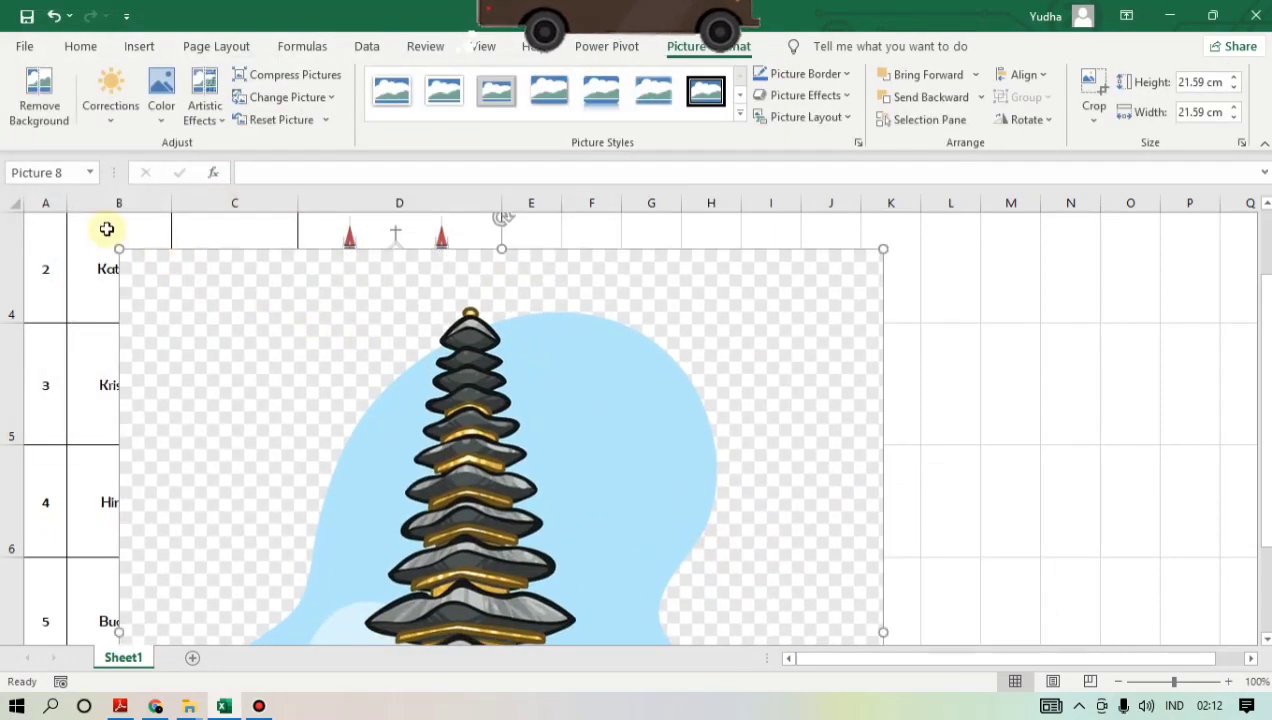
left_click_drag(117, 250, 477, 556)
left_click_drag(546, 578, 330, 446)
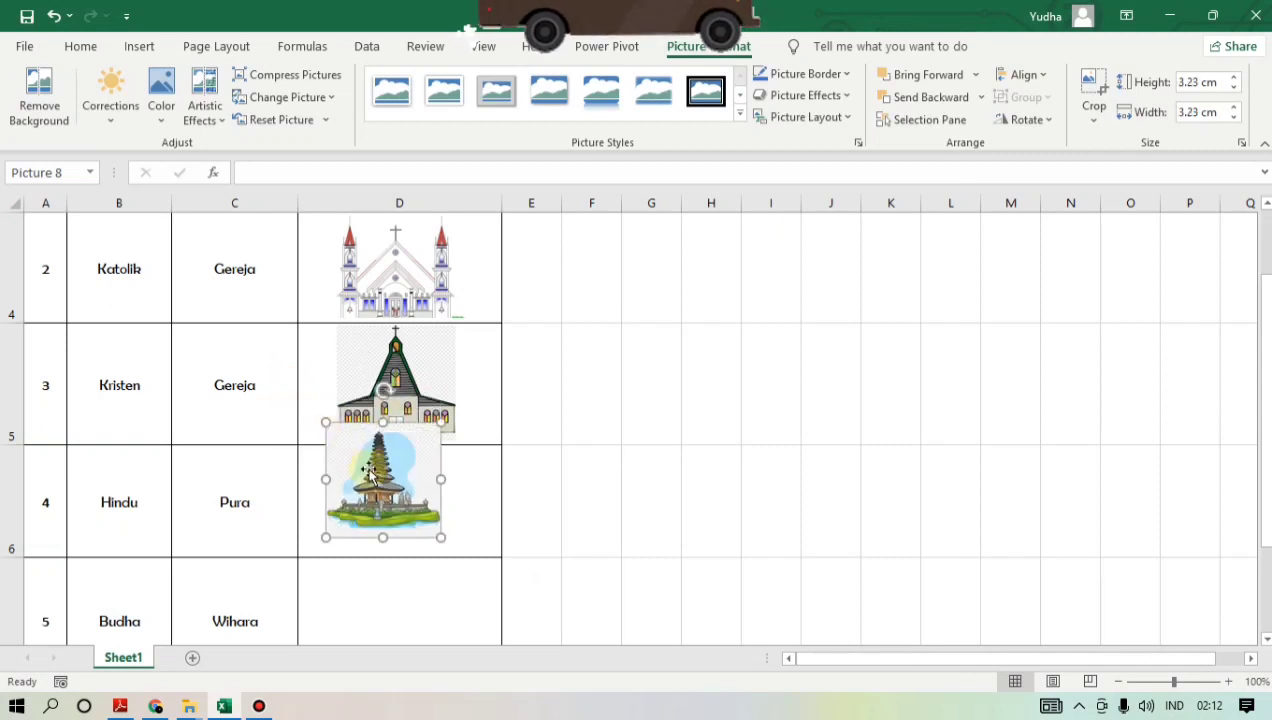
left_click_drag(352, 490, 361, 492)
left_click_drag(332, 448, 360, 462)
left_click_drag(389, 503, 366, 488)
left_click_drag(427, 541, 440, 551)
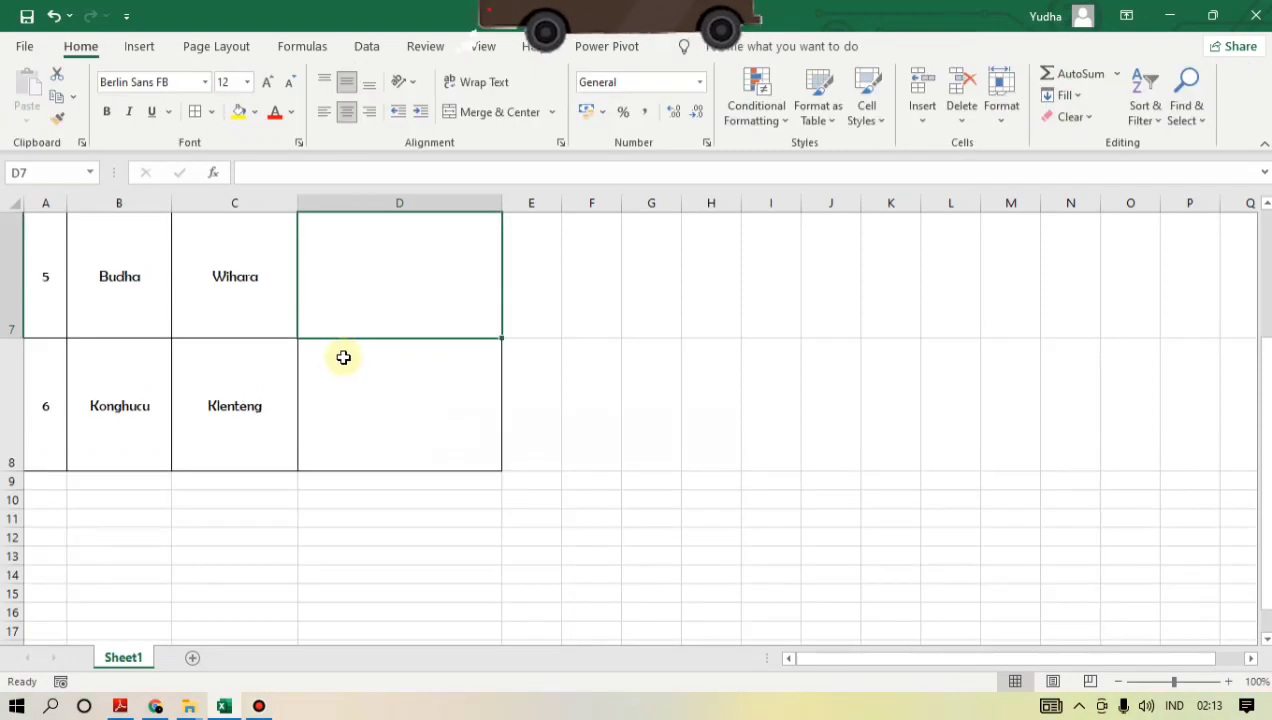
- Correct the Budha row's place of worship in cell C7 to Vihara
scroll(366, 344, "up", 3)
scroll(366, 344, "down", 3)
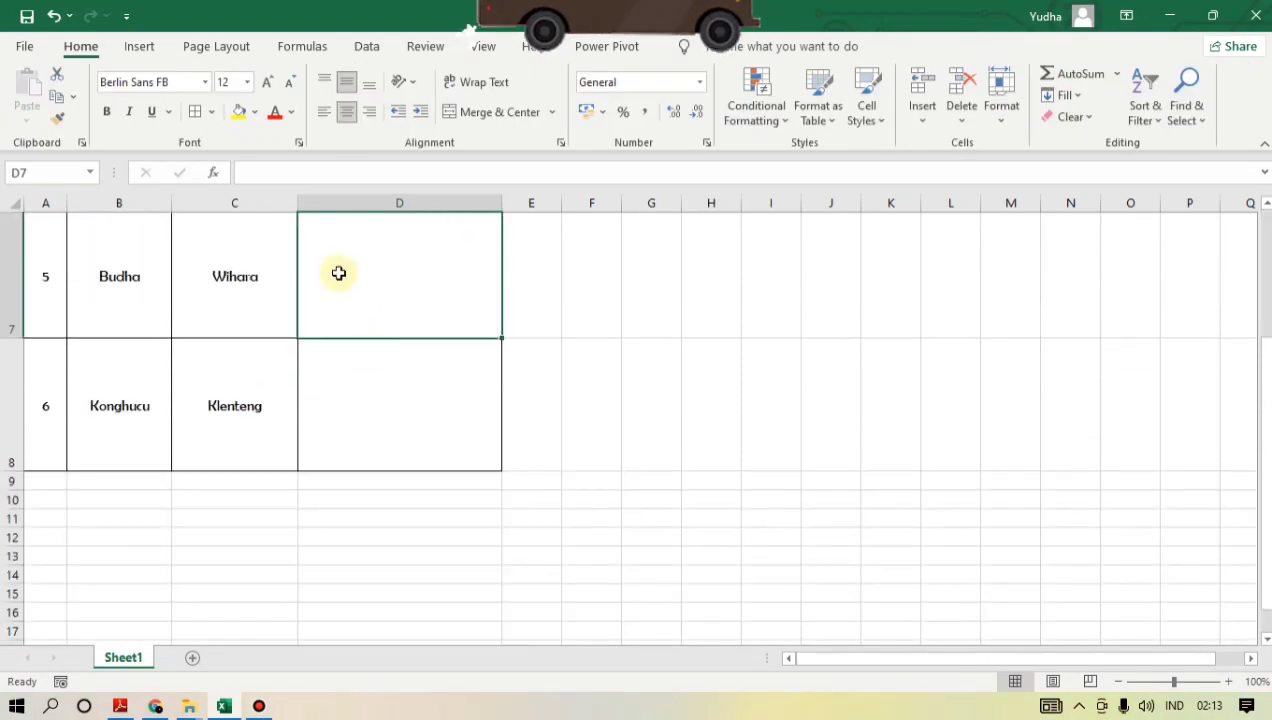
scroll(341, 272, "up", 2)
scroll(341, 272, "down", 2)
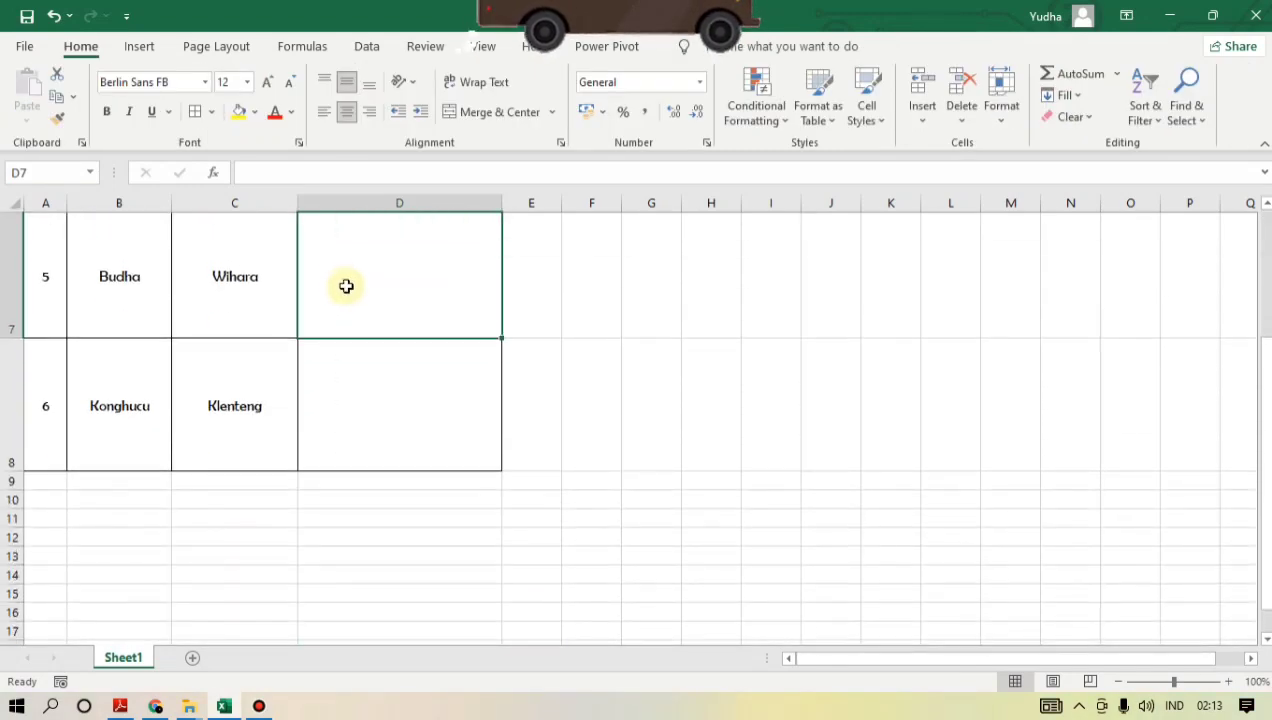
left_click(251, 301)
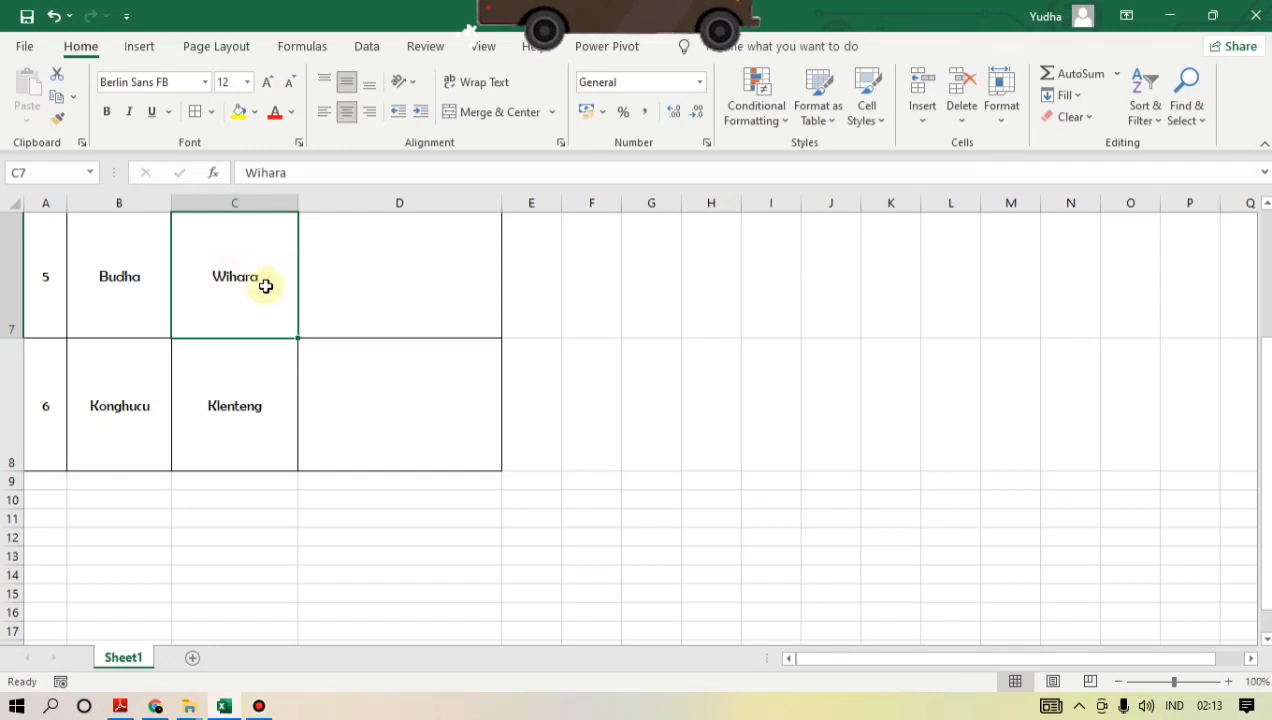
double_click(244, 288)
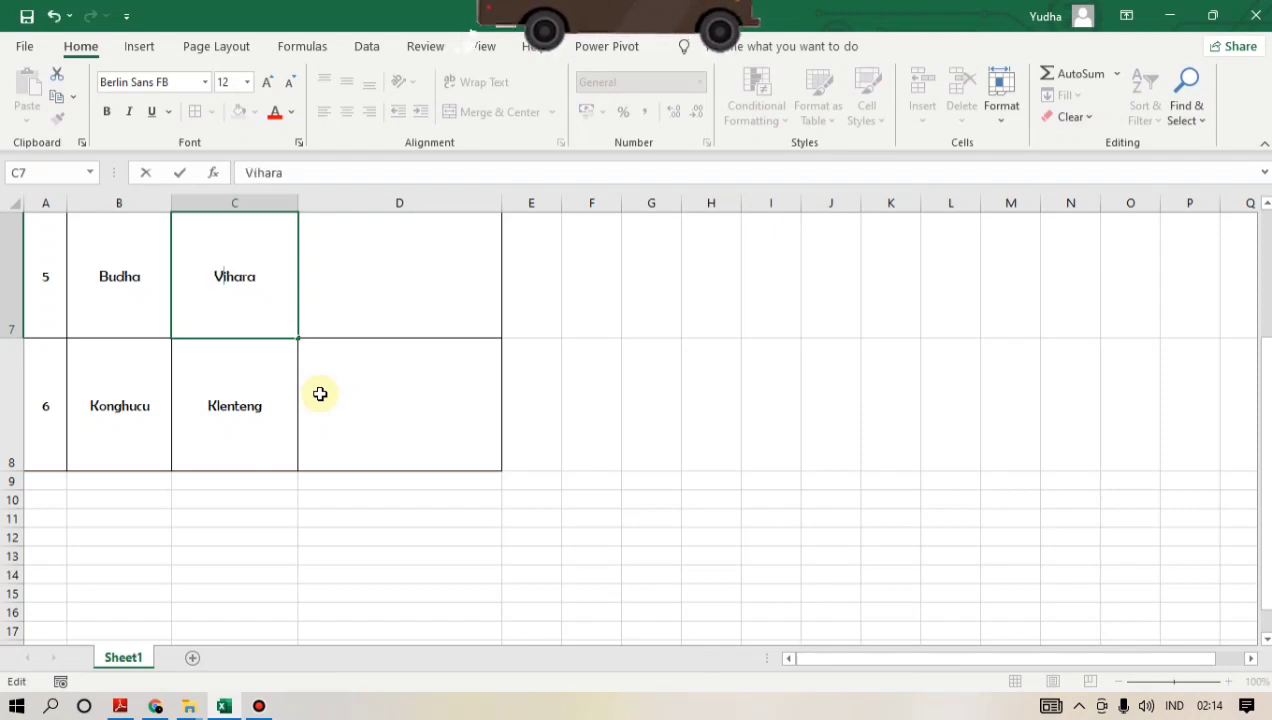
left_click(412, 289)
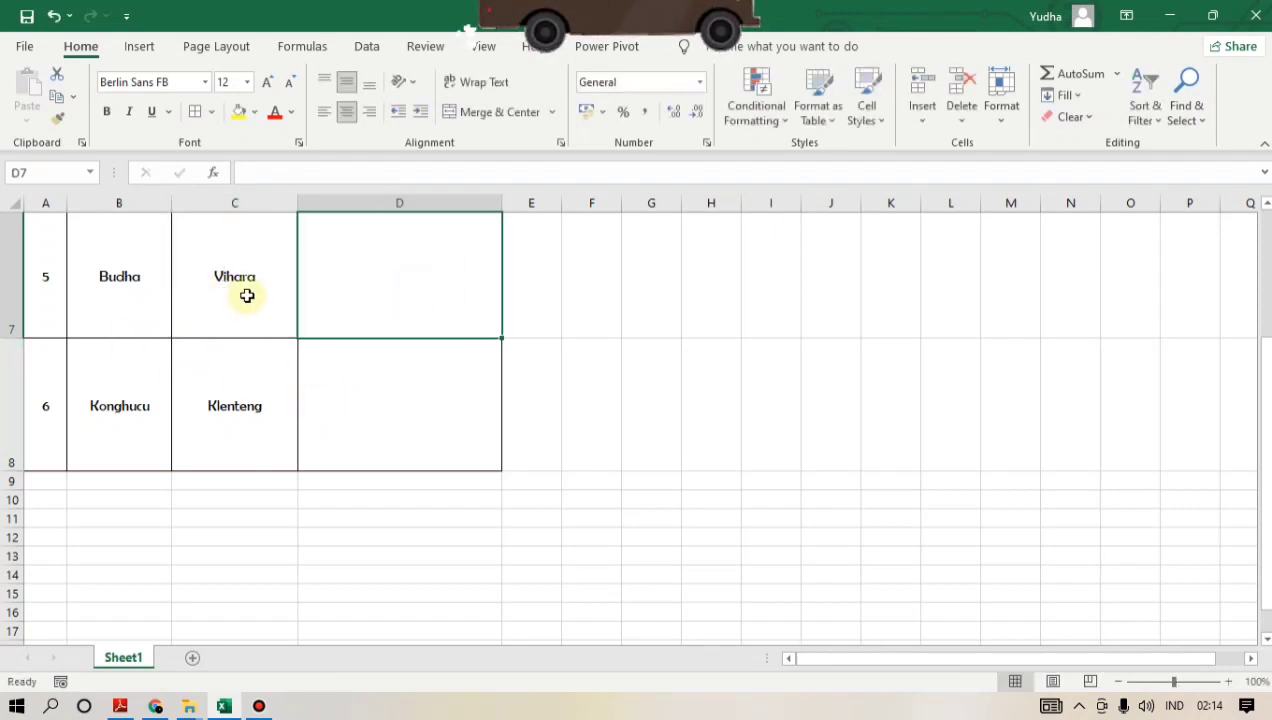
- Start inserting a picture from this device for cell D7, rename the wihara file as Vihara and close the separate Downloads window
scroll(443, 391, "up", 1)
scroll(420, 340, "down", 1)
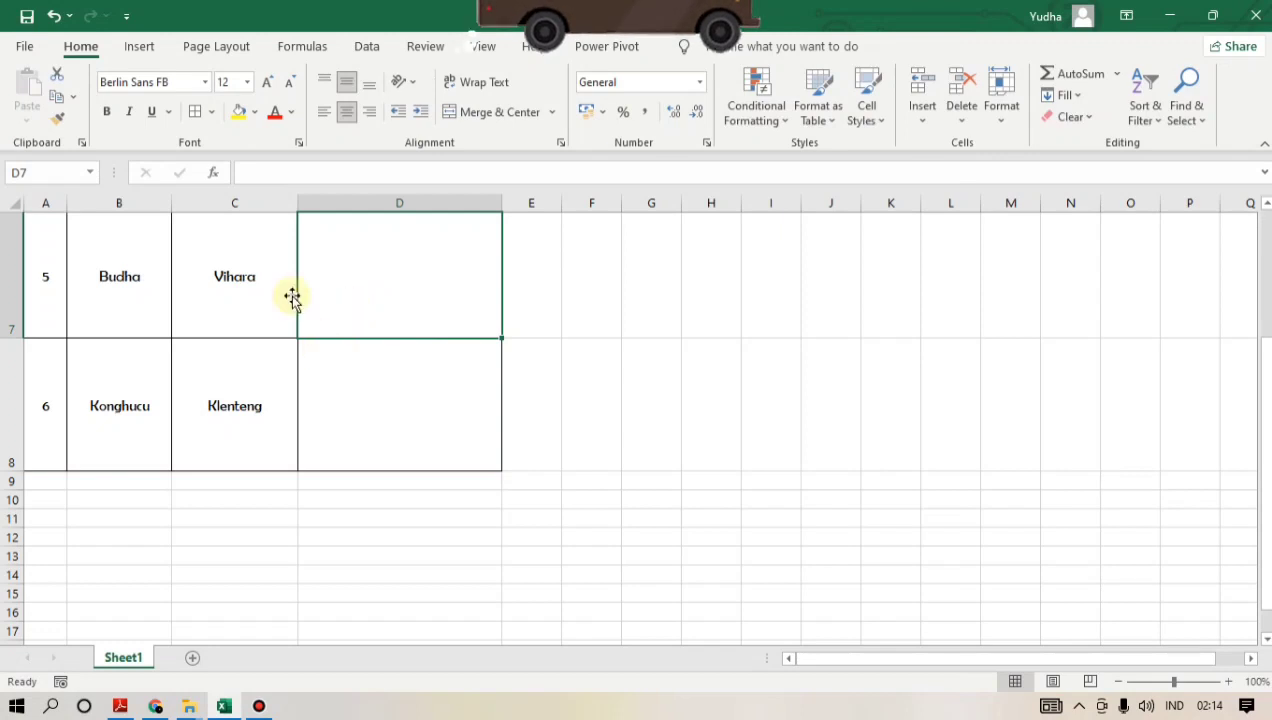
left_click(139, 47)
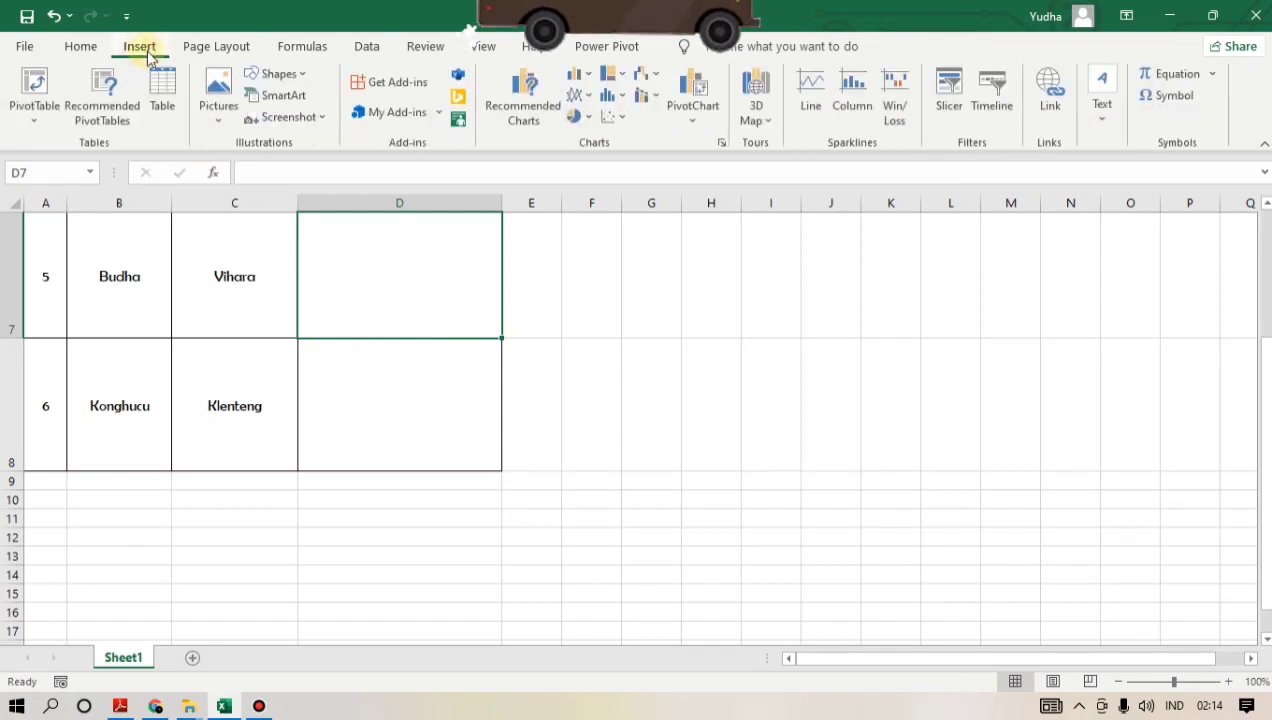
left_click(218, 120)
left_click(246, 174)
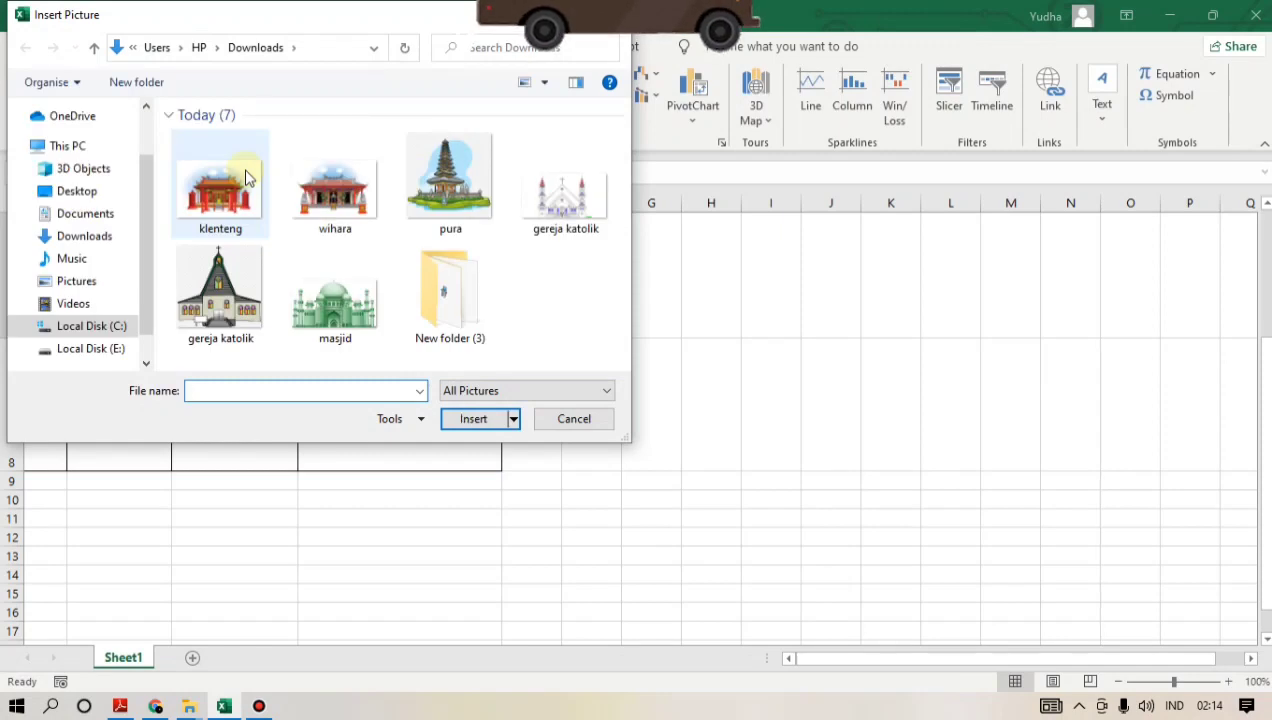
left_click(334, 196)
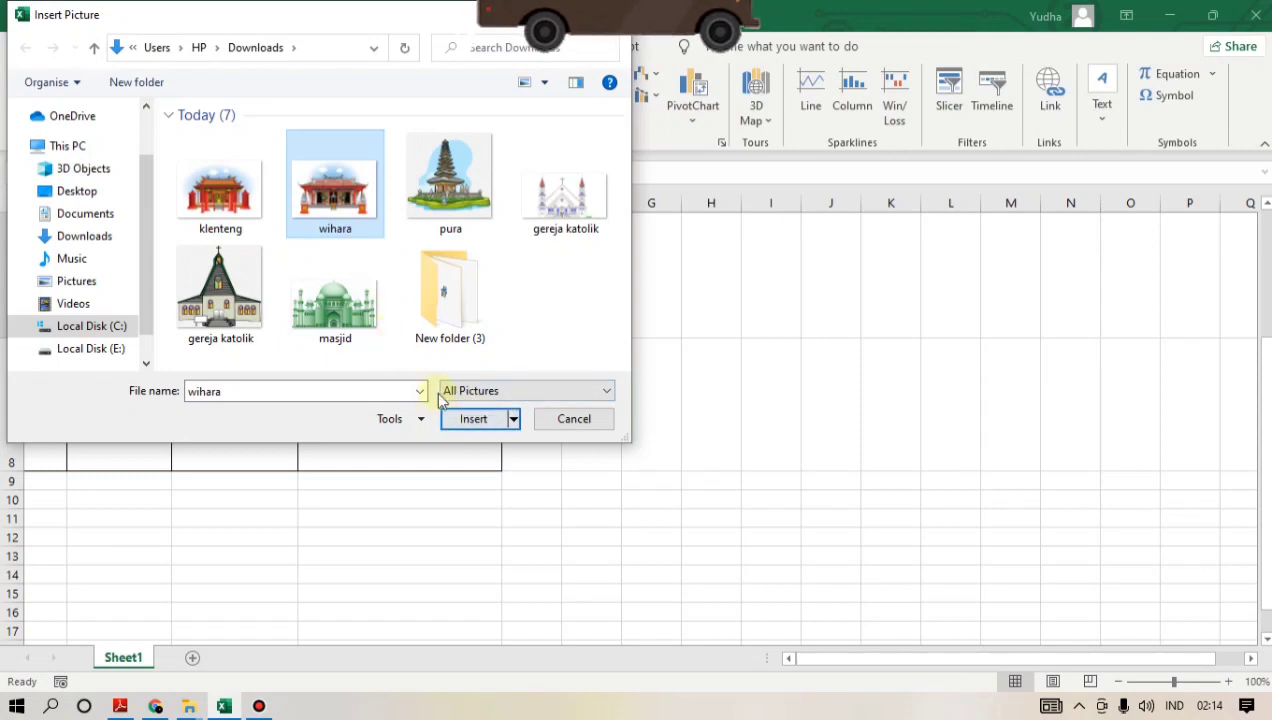
left_click(328, 229)
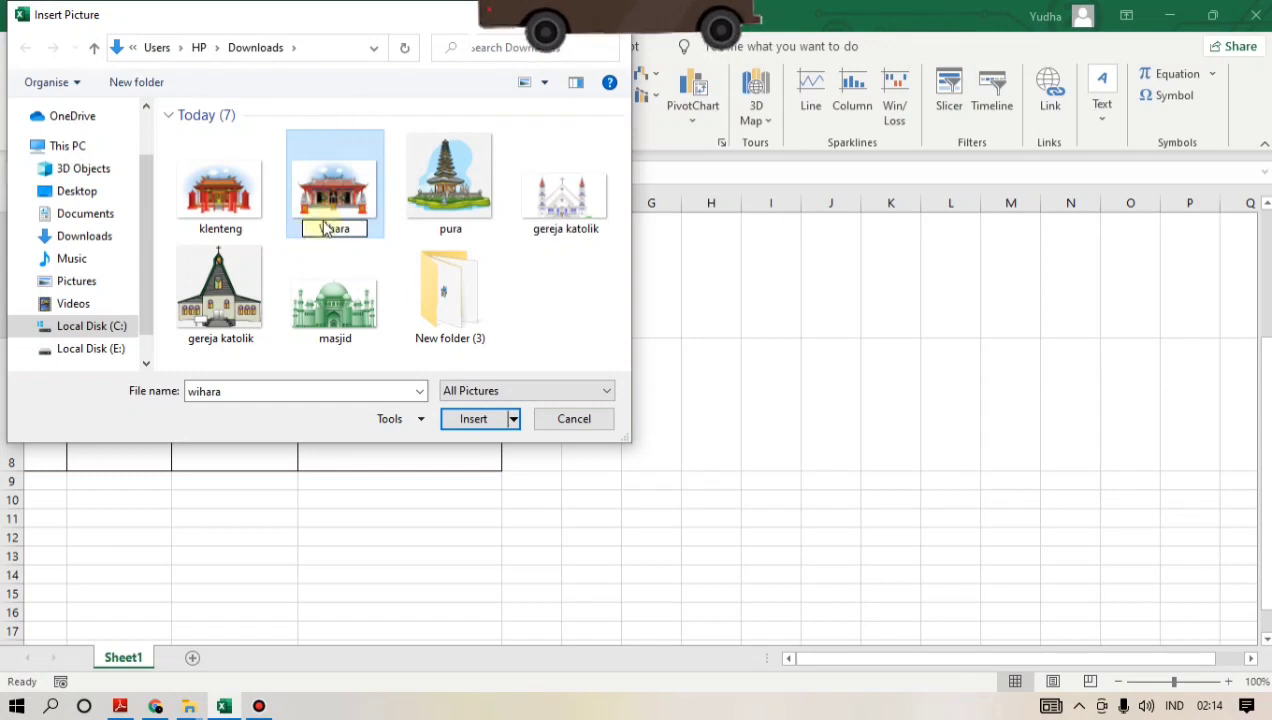
key("alt+Tab")
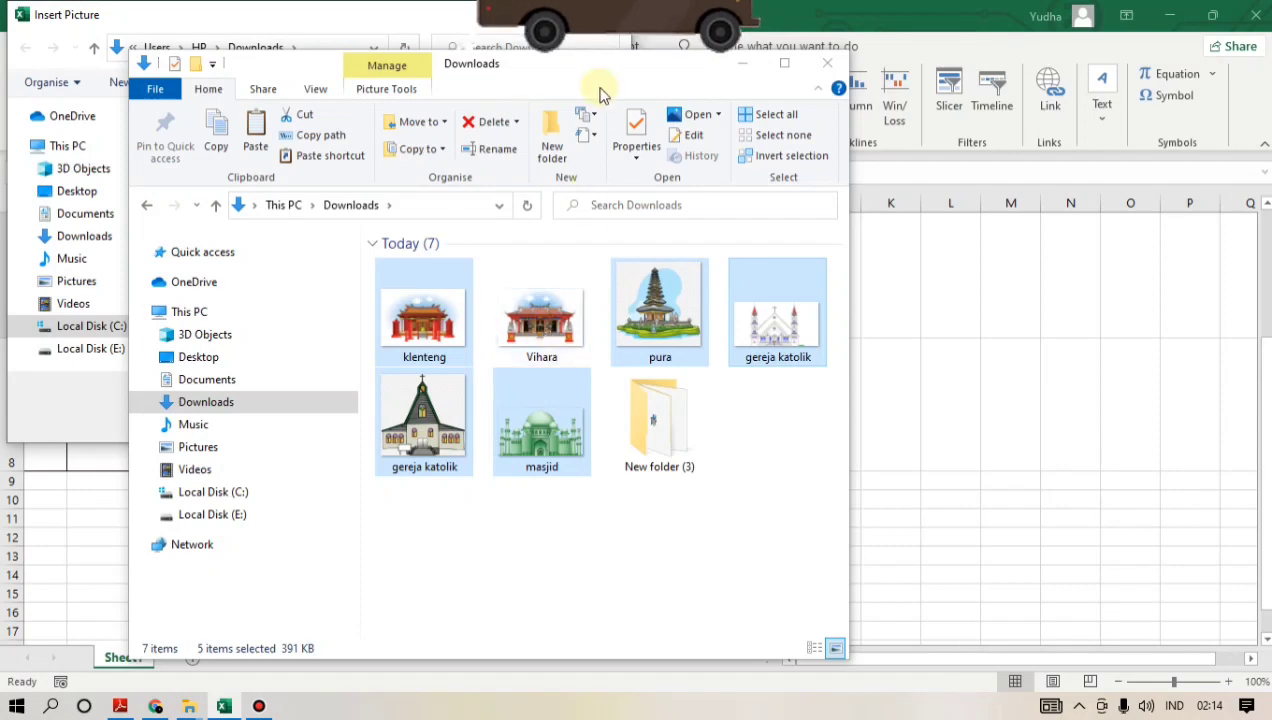
left_click(827, 63)
- Insert the Vihara picture and fit it inside cell D7 at about 3.08 x 4.55 cm
left_click(335, 185)
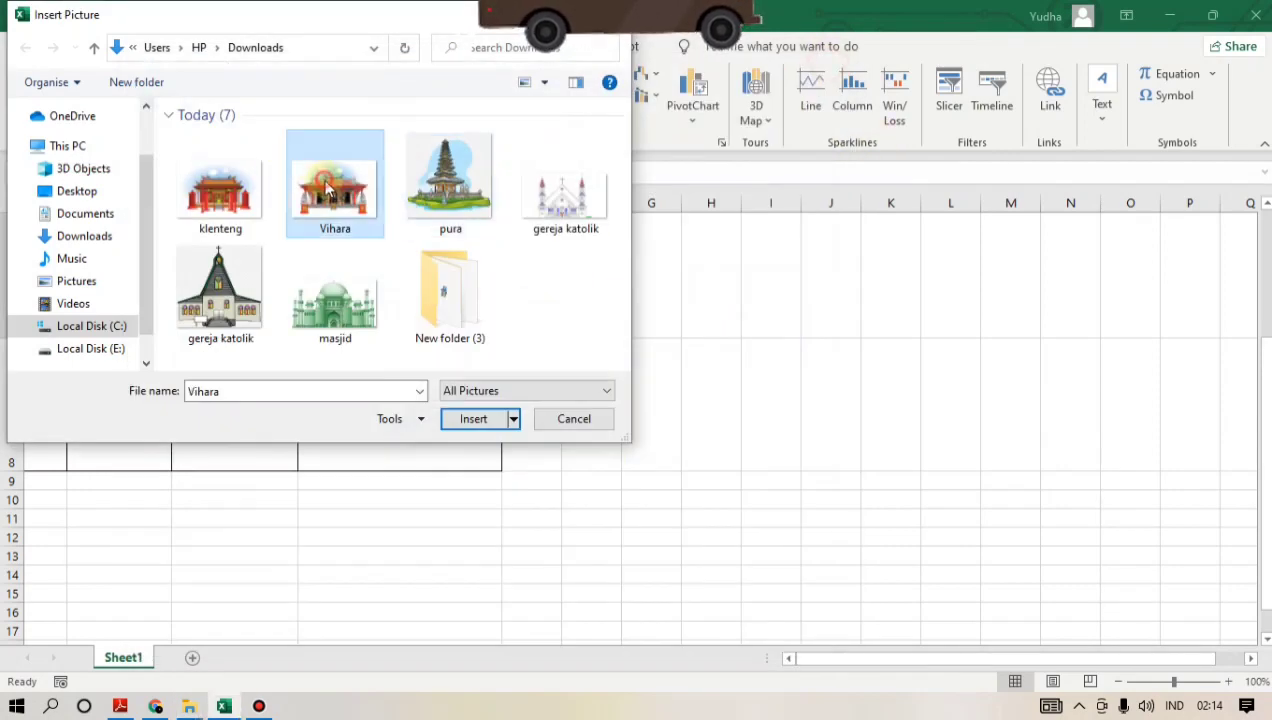
left_click(473, 418)
left_click_drag(378, 263, 398, 269)
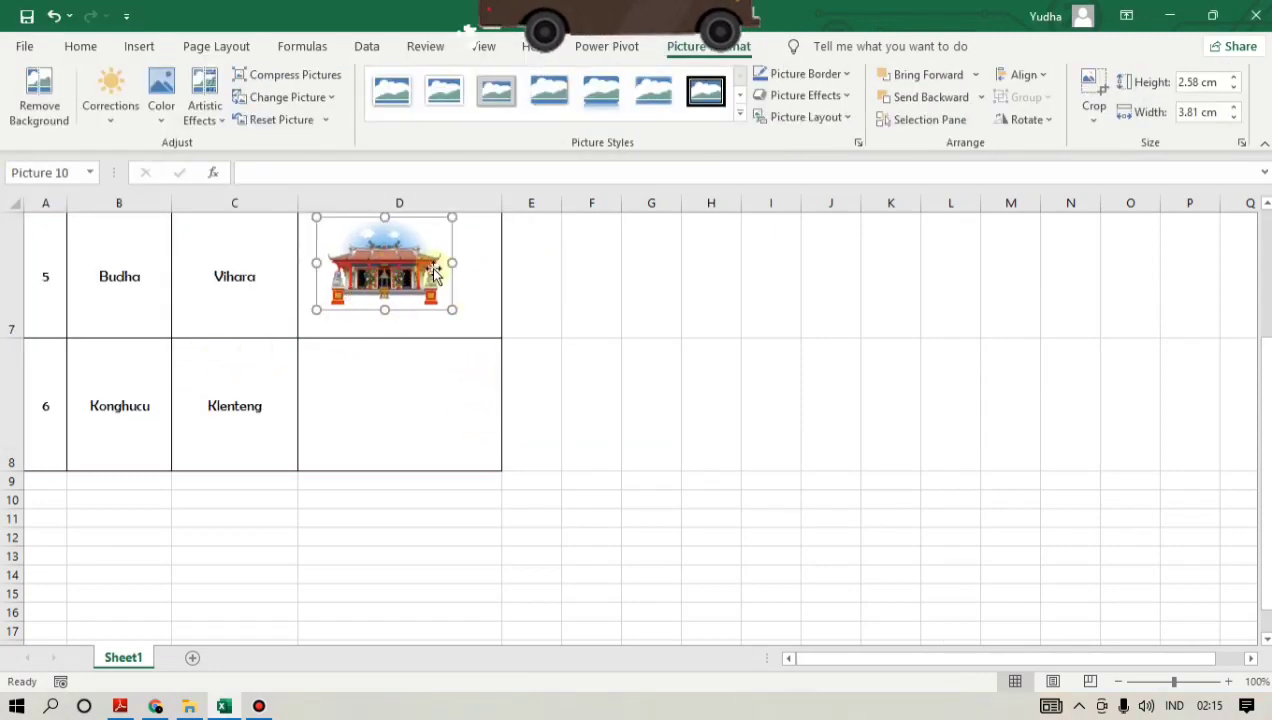
scroll(432, 275, "up", 1)
scroll(415, 310, "down", 1)
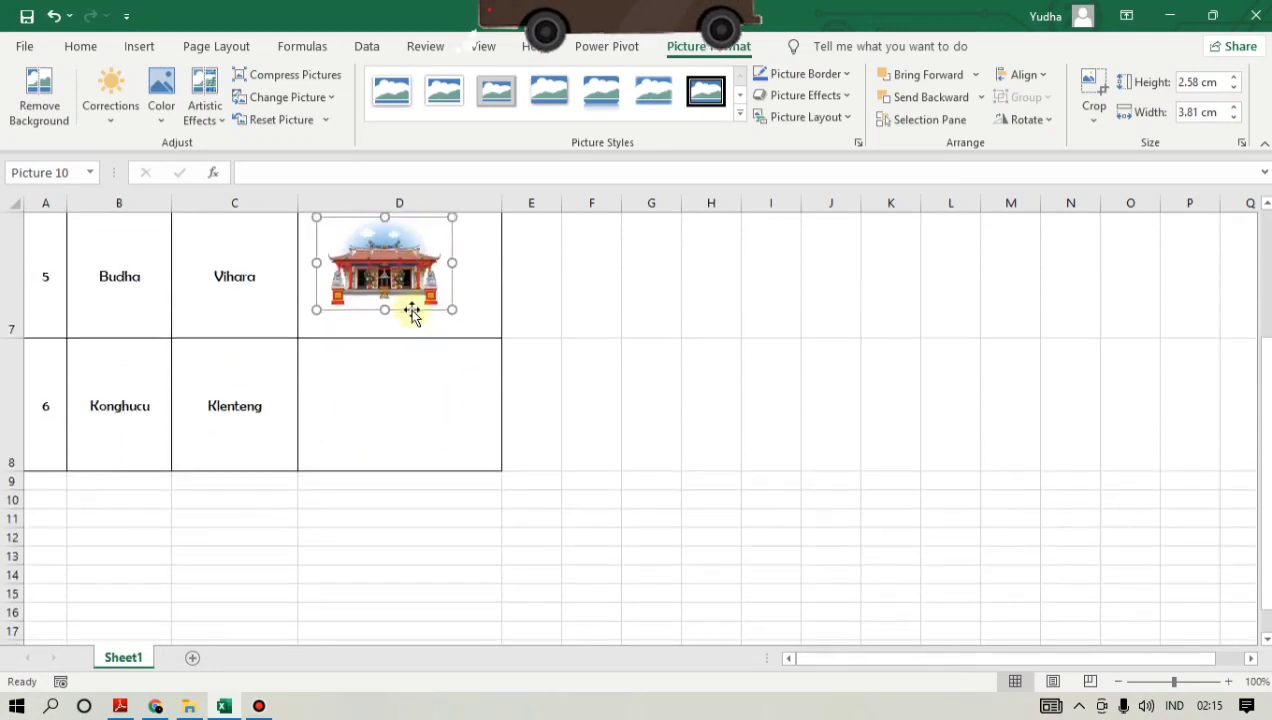
left_click_drag(452, 309, 478, 327)
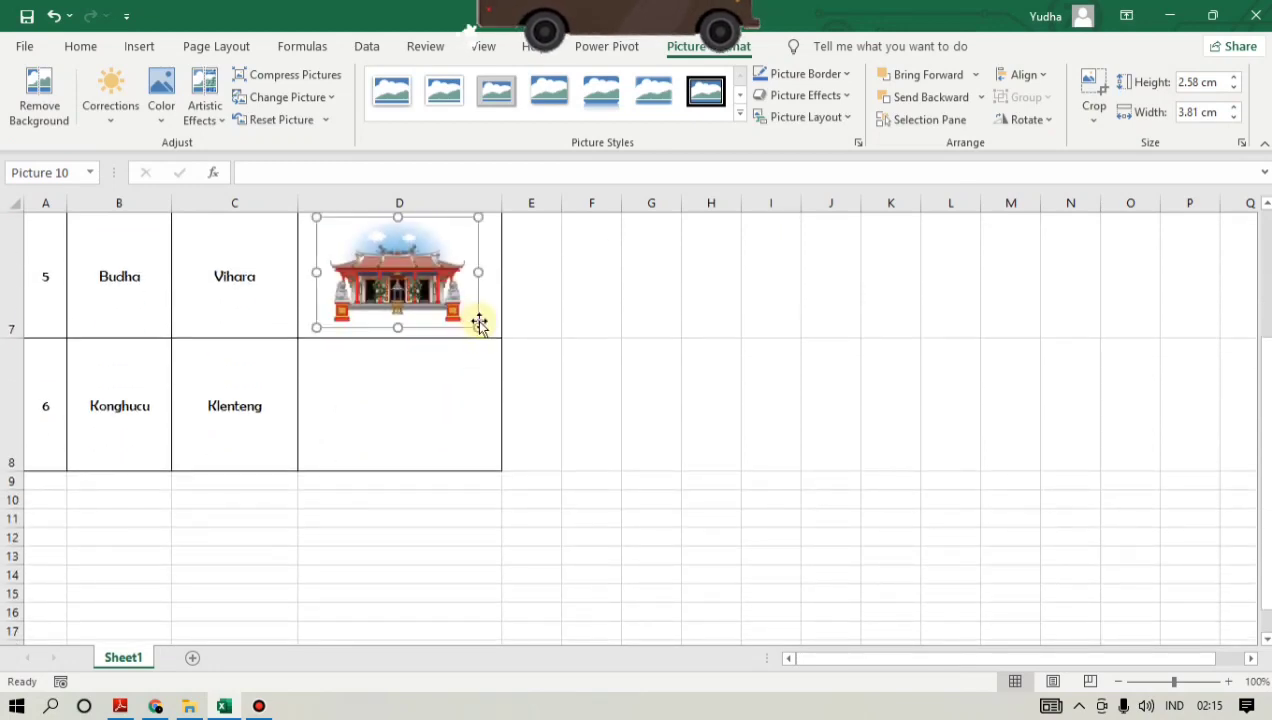
scroll(341, 420, "up", 1)
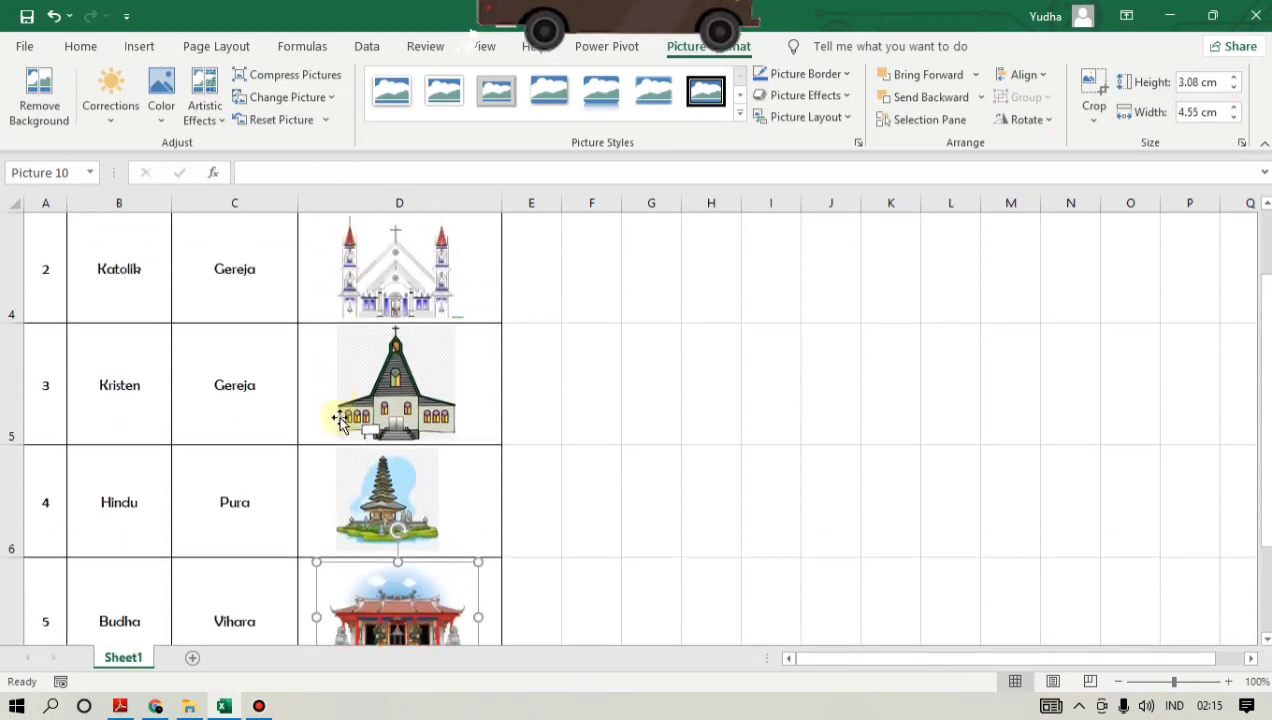
- Enlarge the Vihara picture slightly within cell D7
scroll(340, 421, "down", 1)
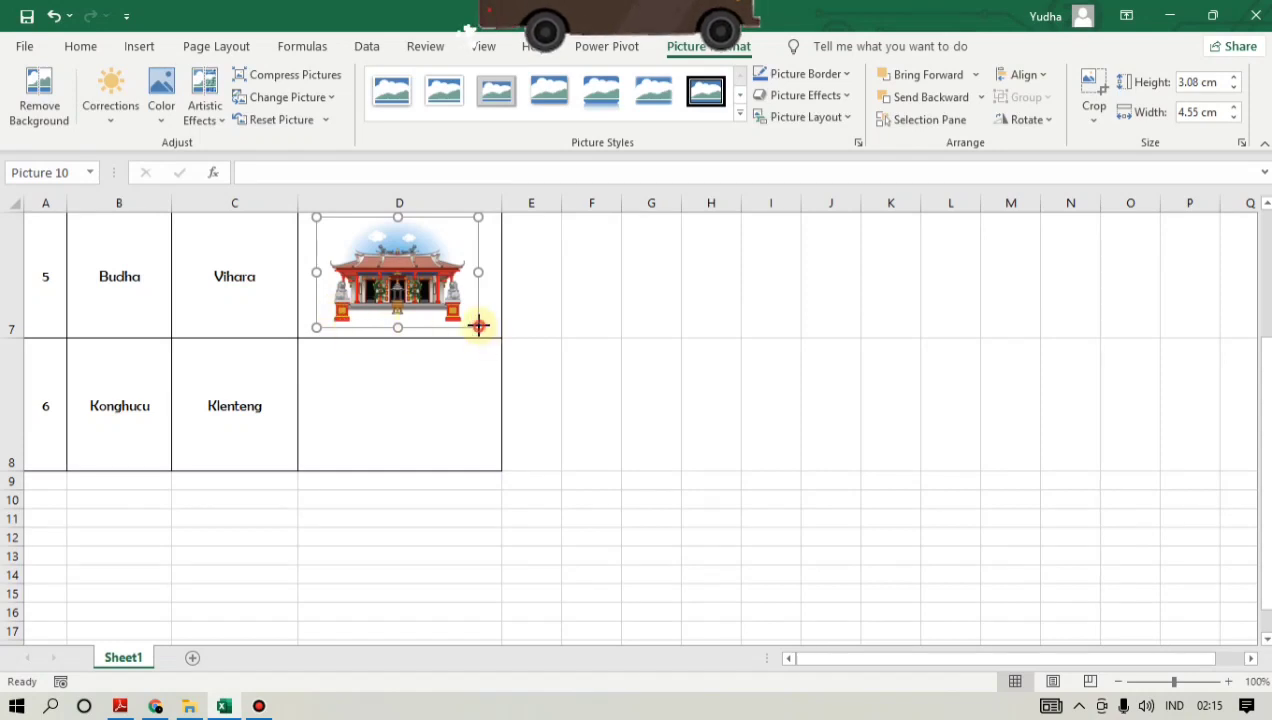
left_click_drag(478, 325, 483, 330)
- Insert the klenteng picture from this device's Downloads folder for cell D8 in the Konghucu row
left_click(418, 410)
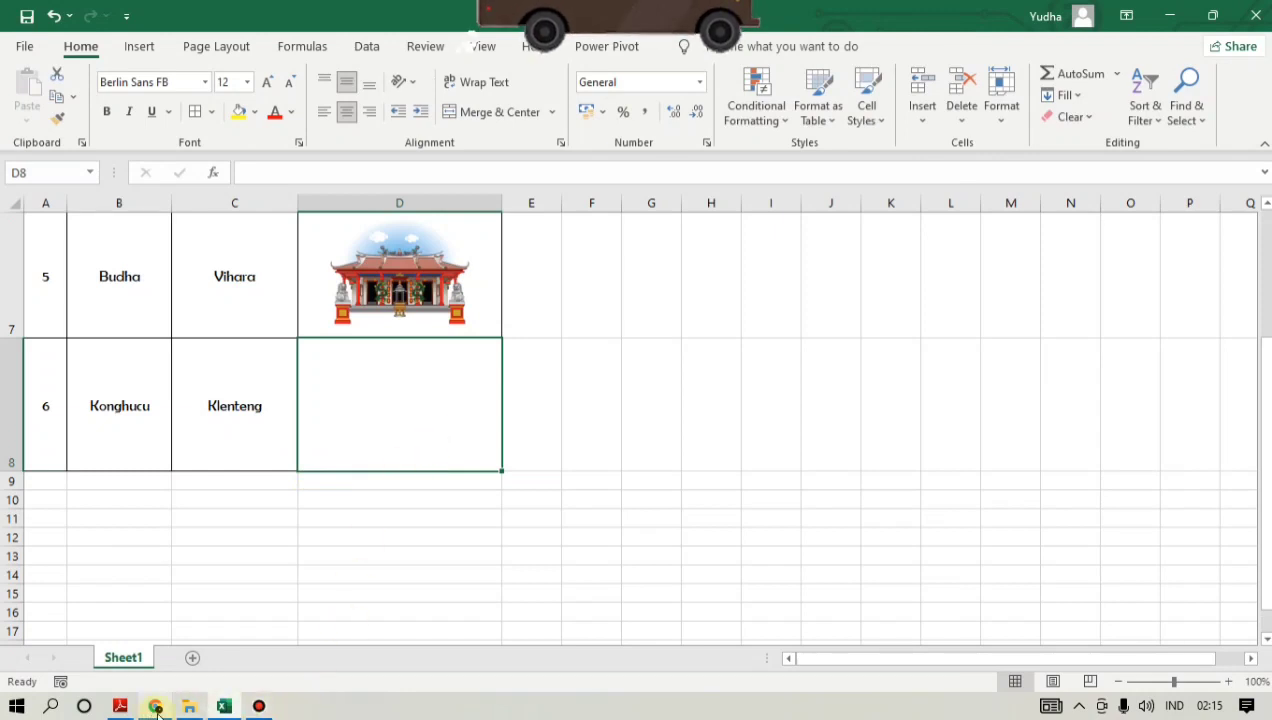
left_click(155, 50)
left_click(210, 92)
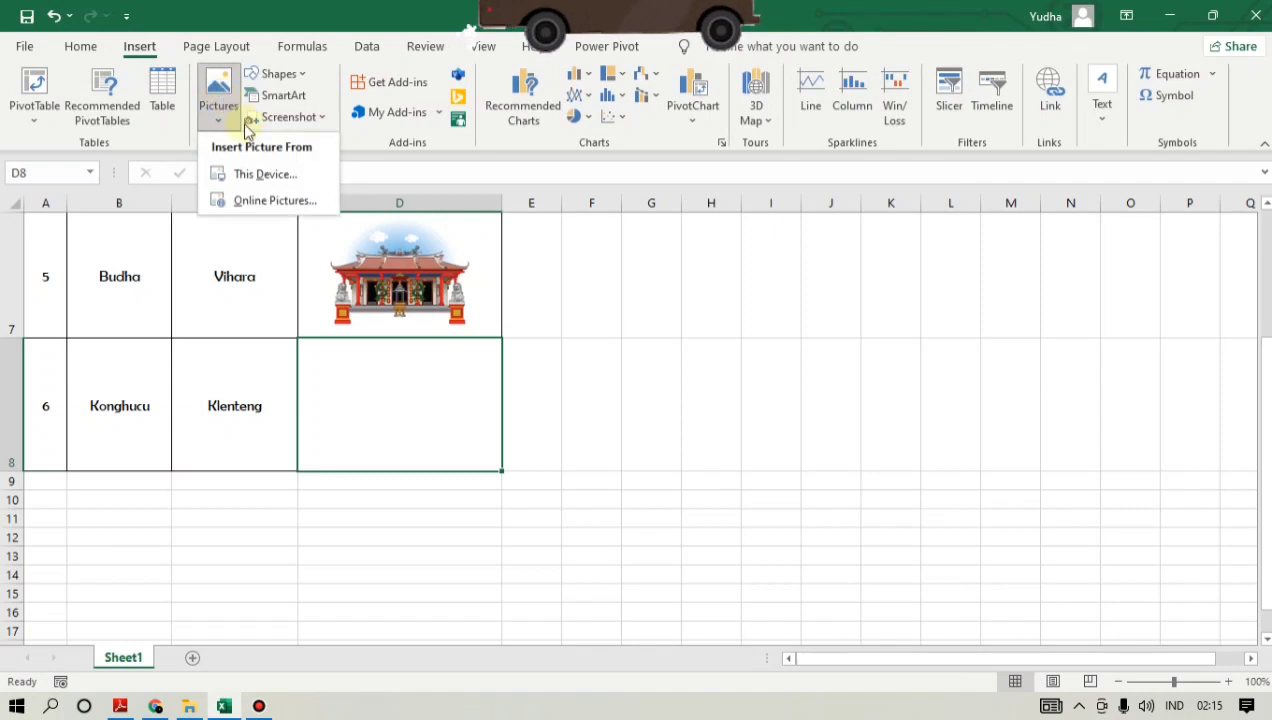
left_click(268, 174)
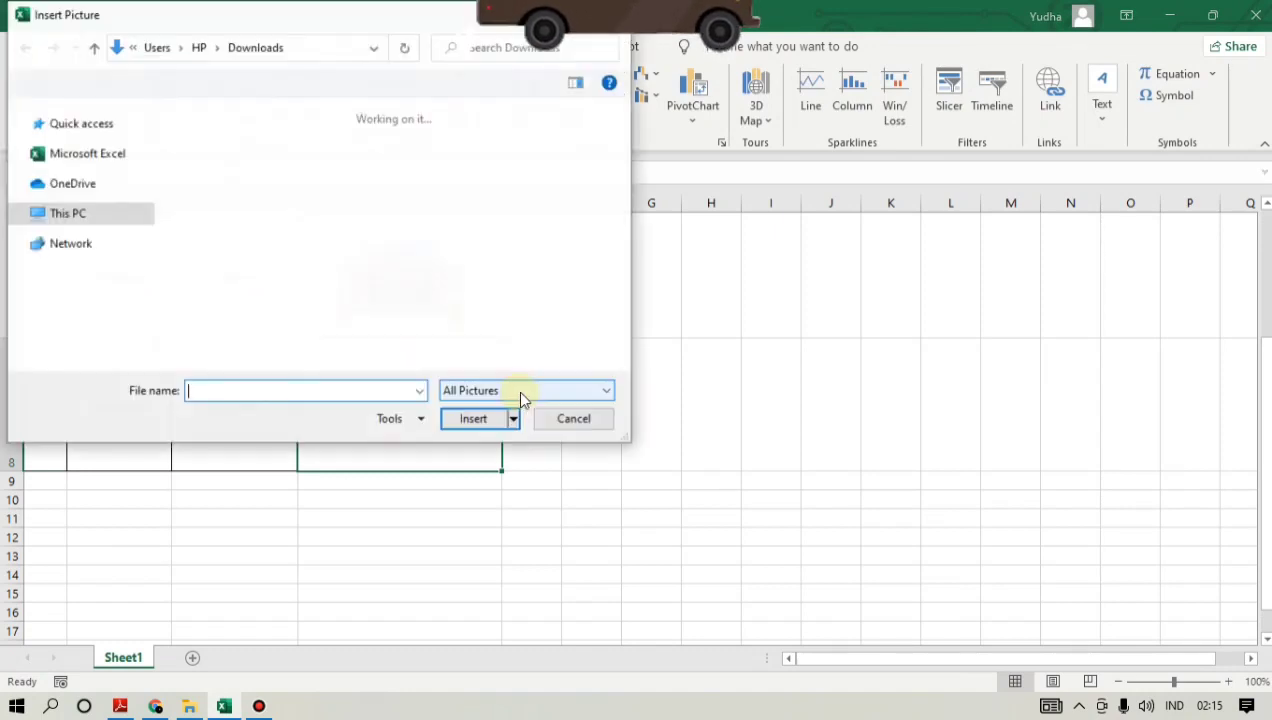
left_click(230, 195)
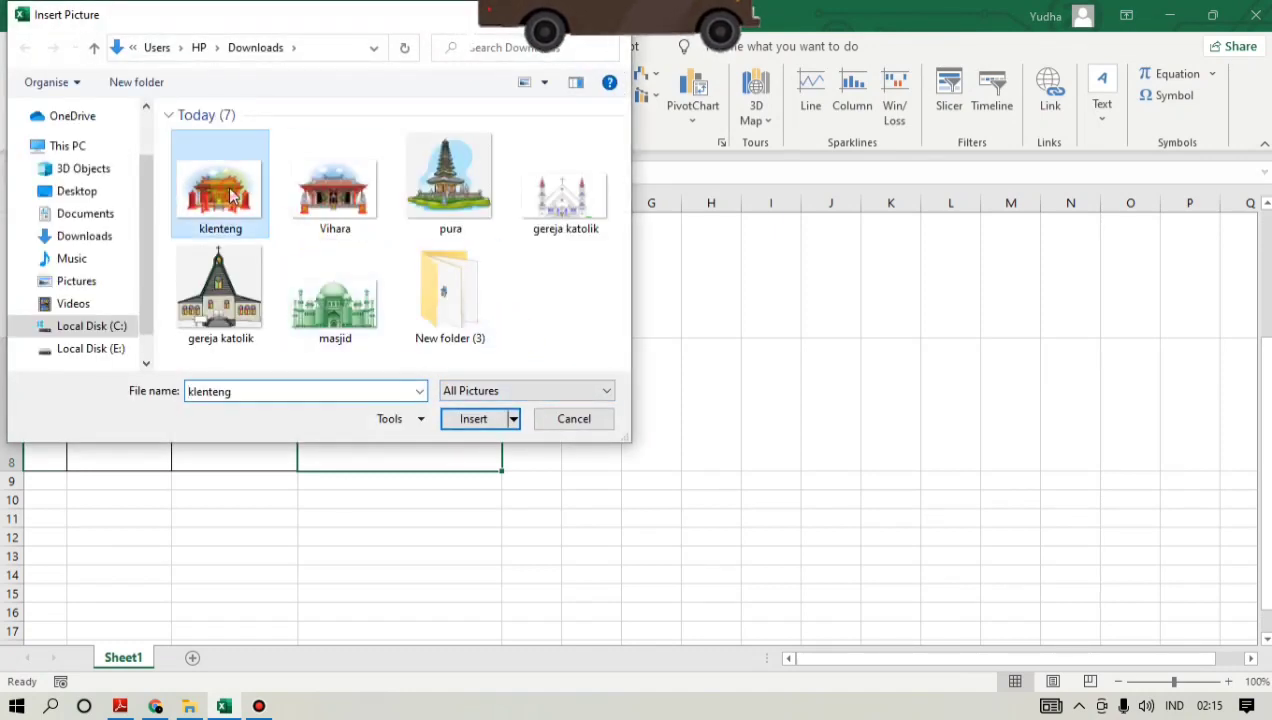
left_click(472, 419)
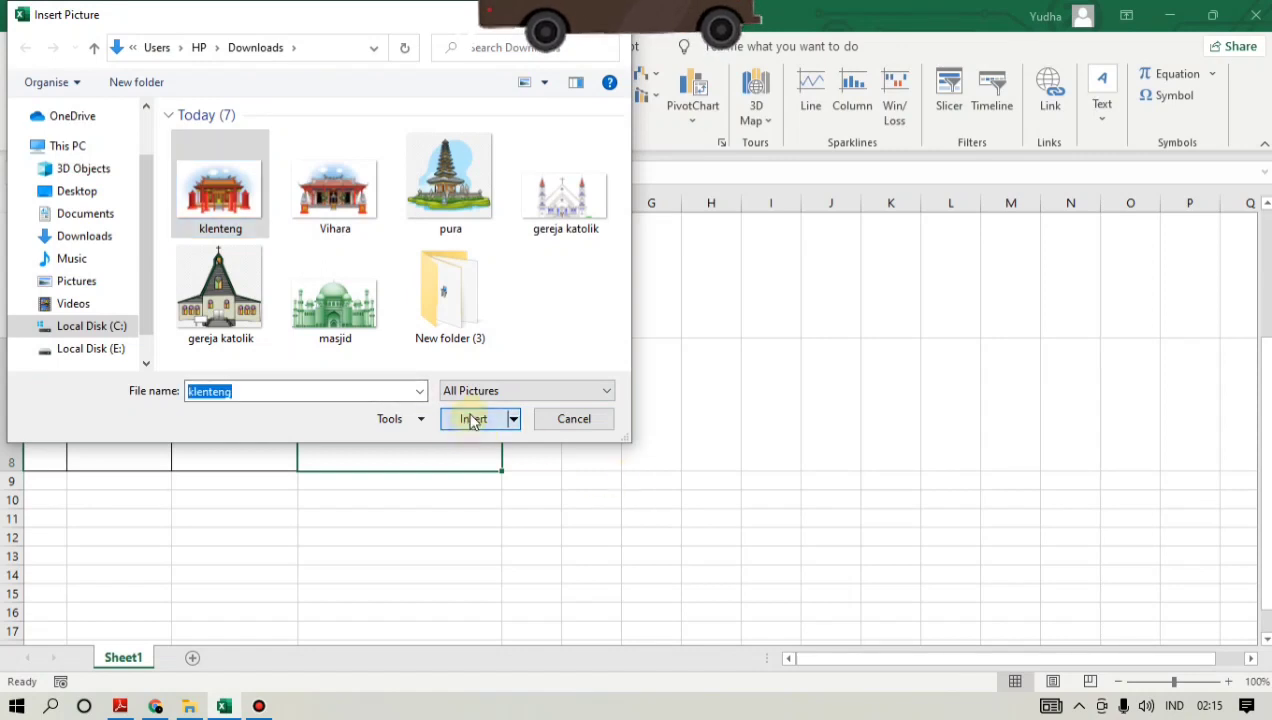
- Shrink the klenteng picture to about 3.62 x 5.35 cm and place it in cell D8
left_click_drag(398, 386, 394, 383)
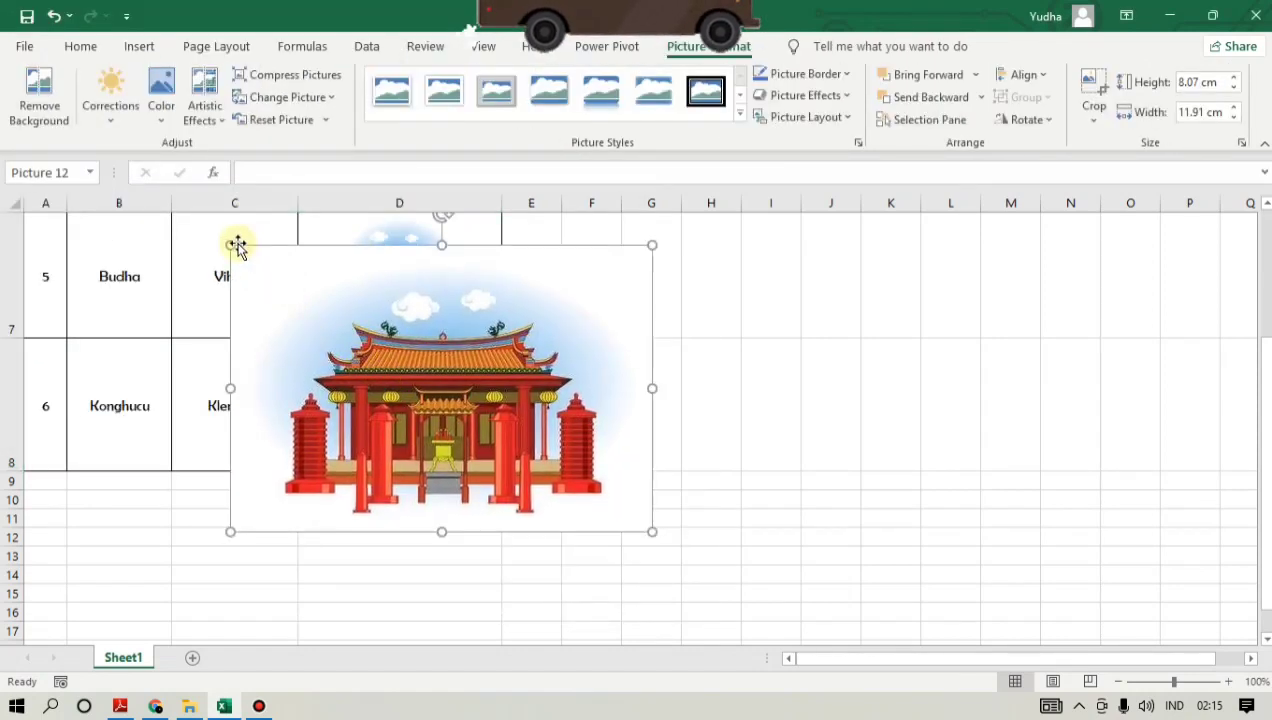
left_click_drag(228, 243, 432, 384)
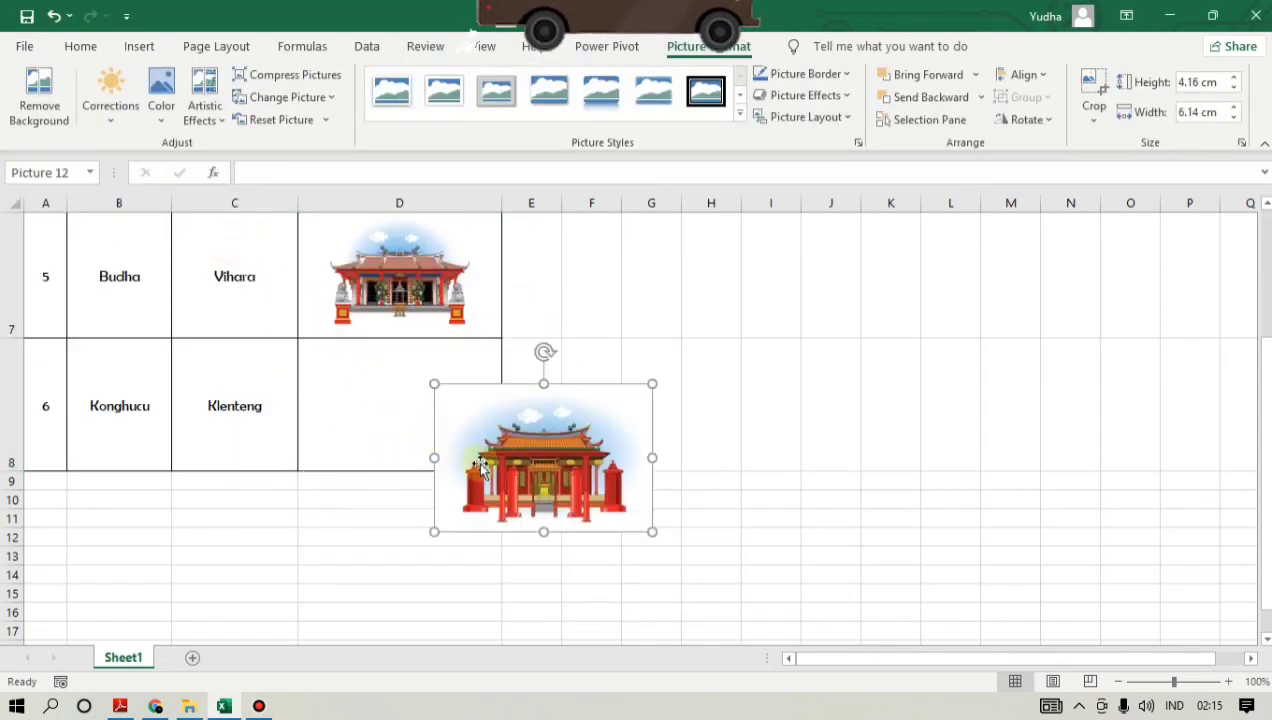
left_click_drag(412, 443, 304, 352)
left_click_drag(264, 304, 369, 369)
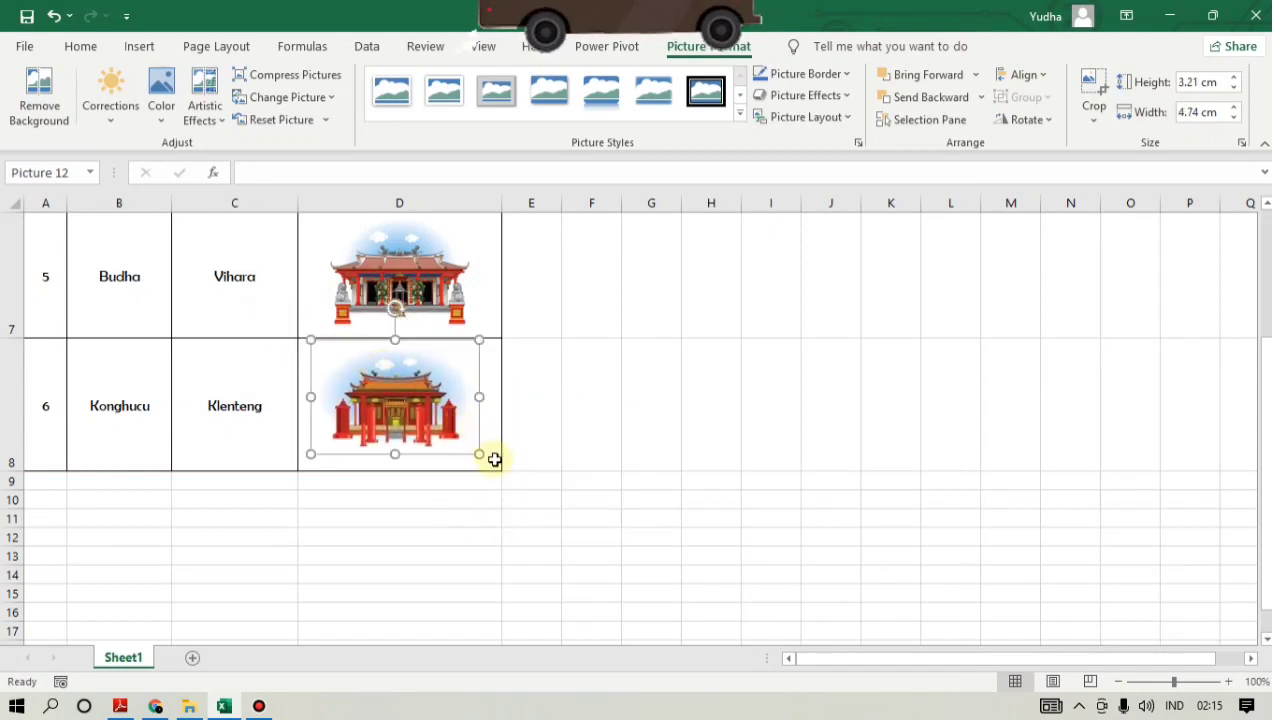
left_click_drag(480, 455, 501, 468)
left_click(598, 418)
left_click(421, 416)
- Nudge the klenteng picture down slightly so it sits within the borders of cell D8
scroll(483, 434, "up", 2)
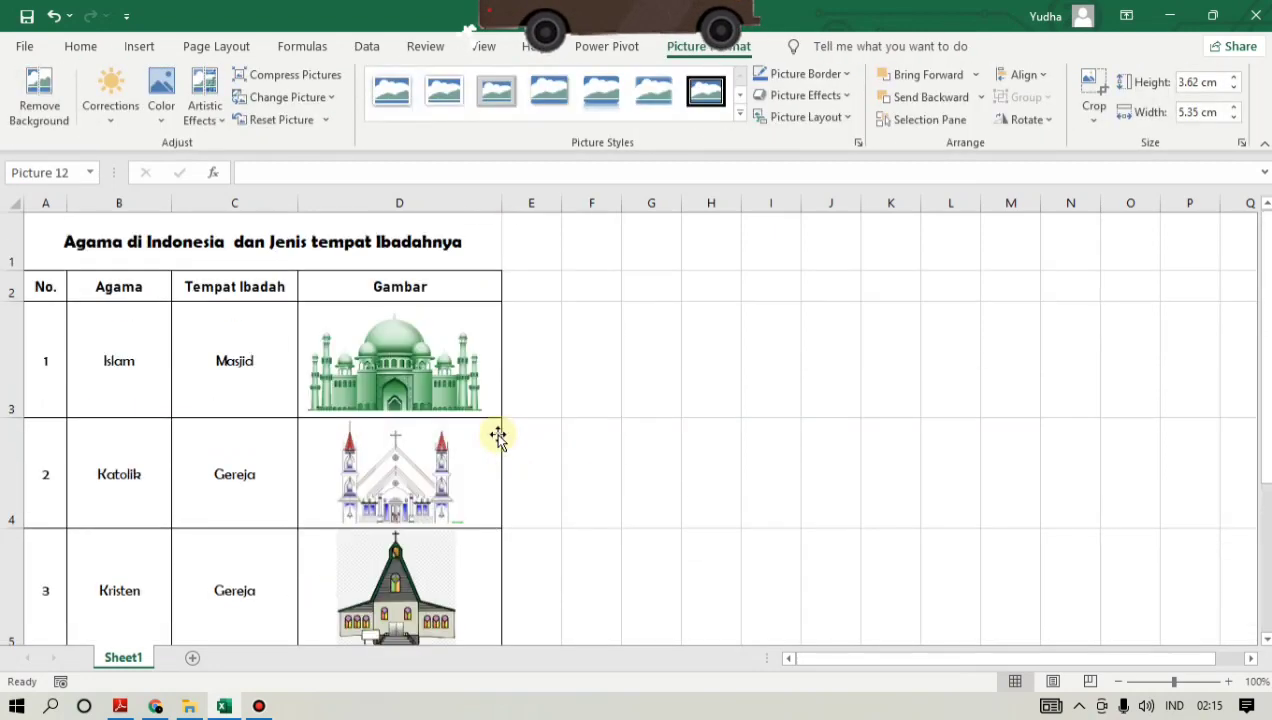
scroll(505, 432, "down", 3)
scroll(513, 431, "up", 3)
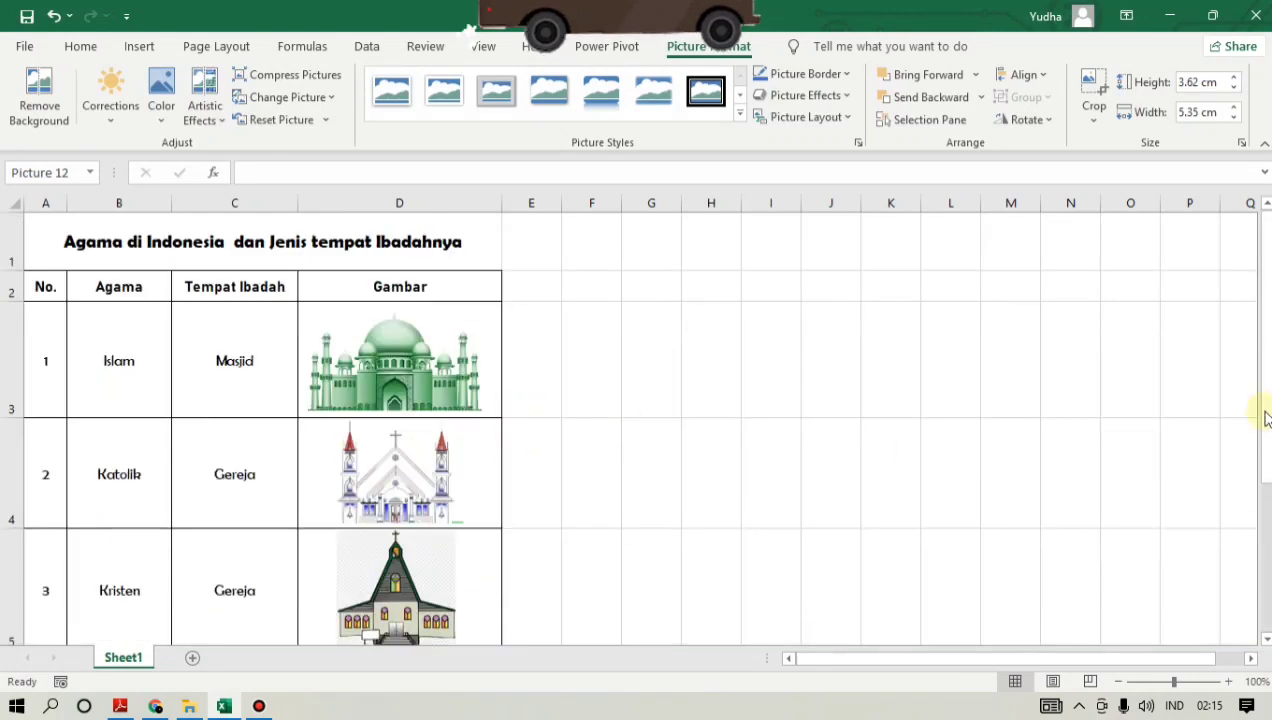
left_click_drag(1265, 418, 1265, 430)
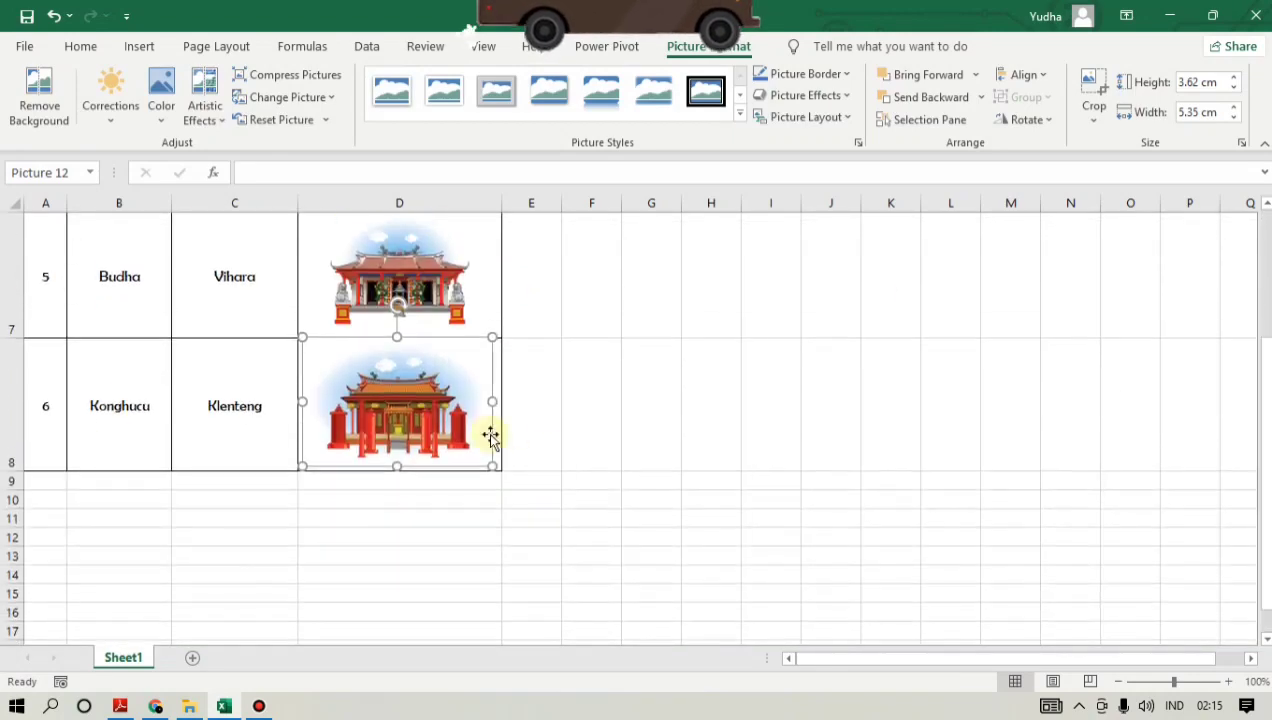
left_click(588, 417)
left_click(413, 399)
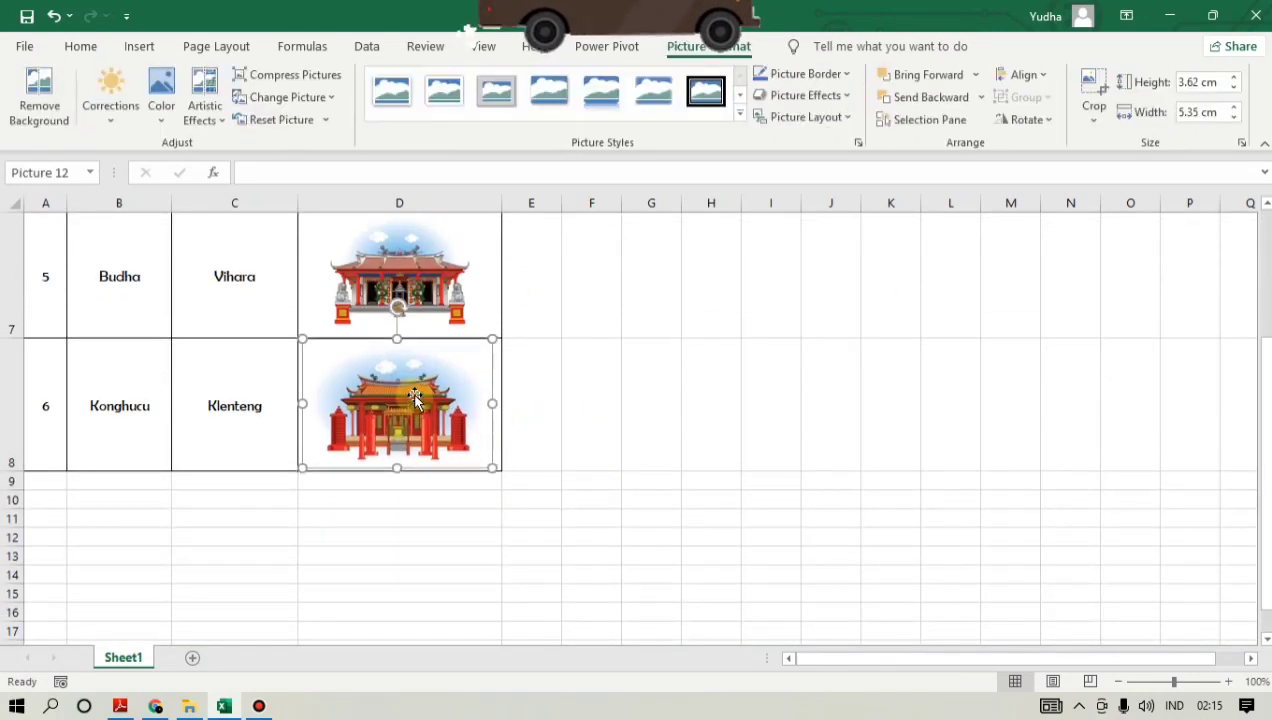
left_click(554, 392)
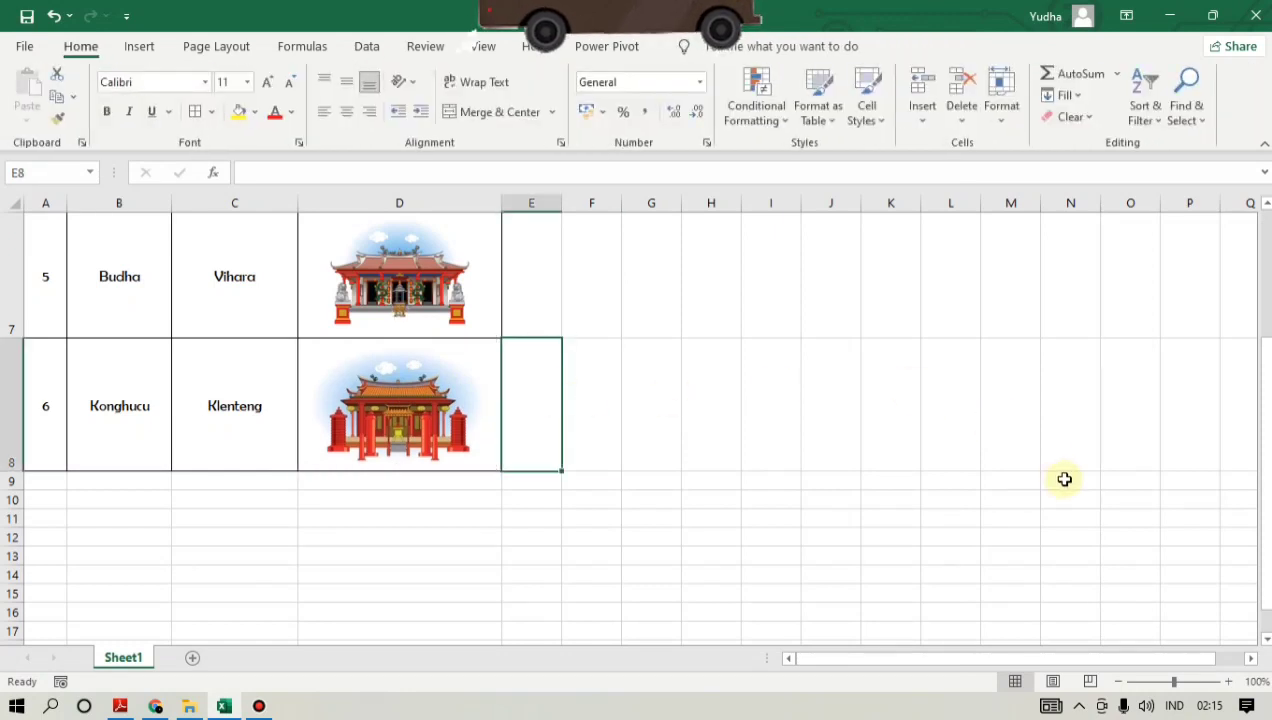
- Fill the merged title cell A1 with Light Blue and set its text color to Red
left_click_drag(1265, 610, 1264, 478)
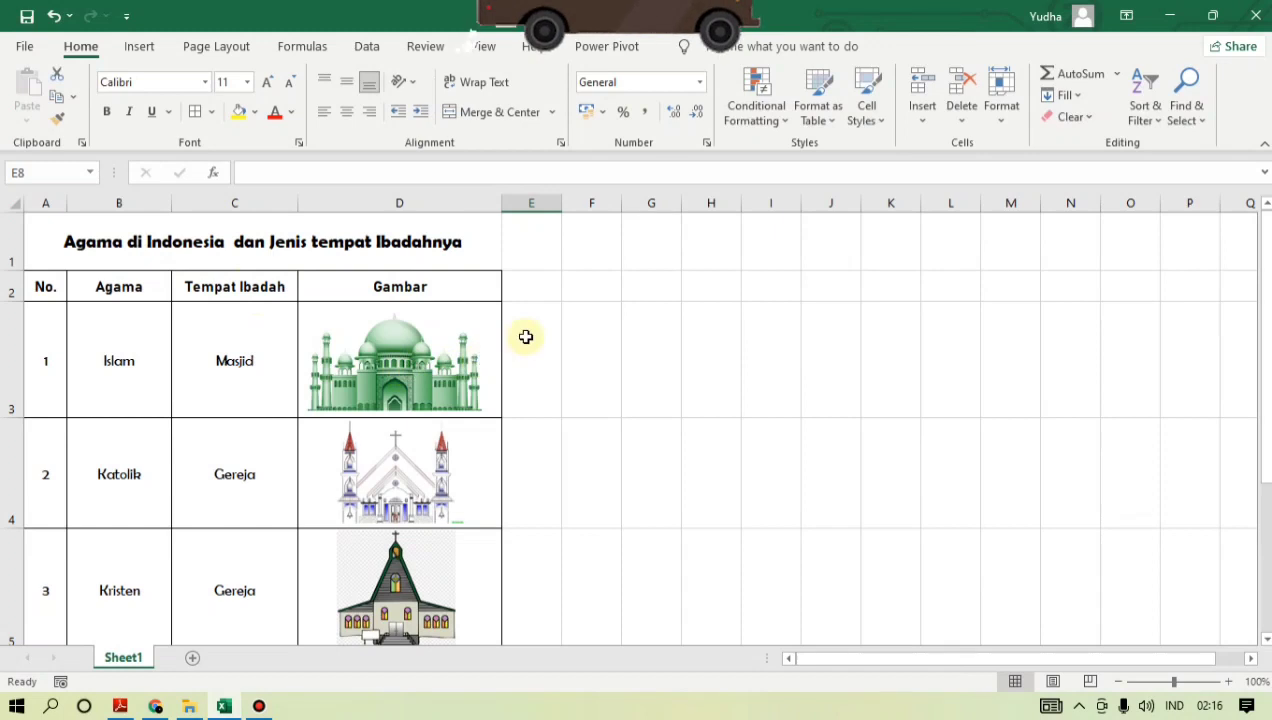
key("Up")
key("Up")
key("Up")
key("Up")
key("Up")
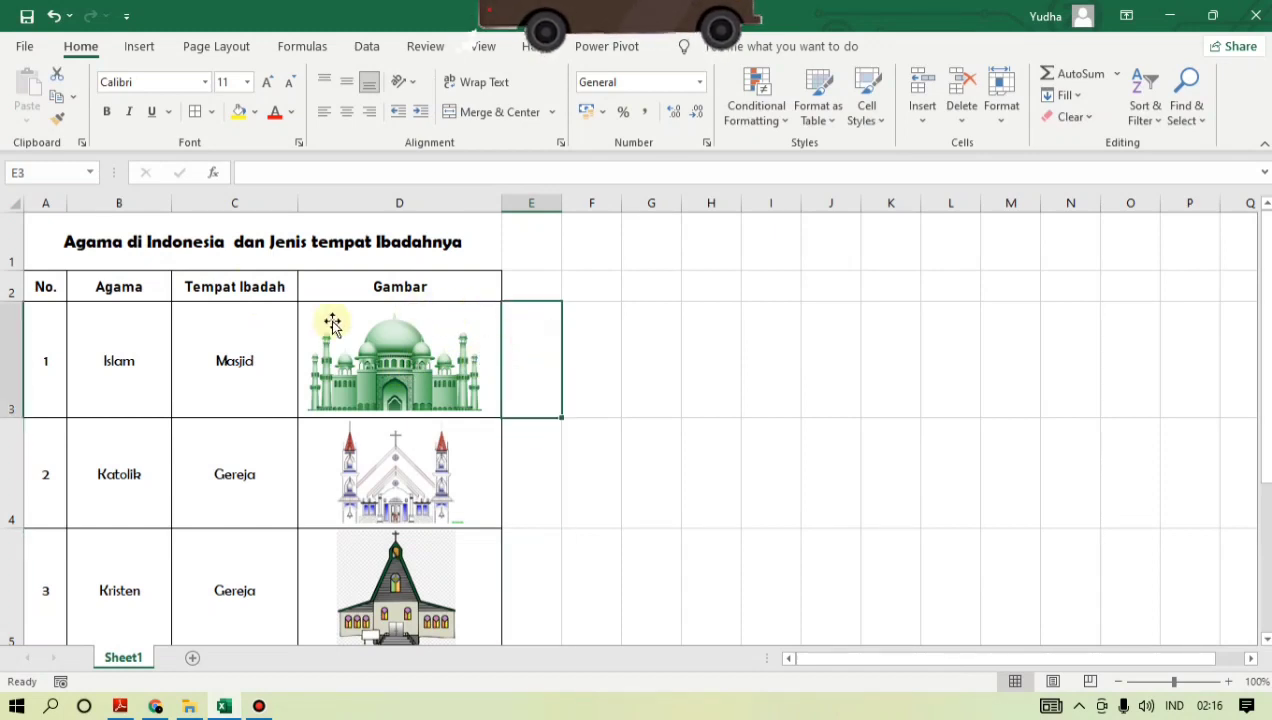
key("ctrl+Home")
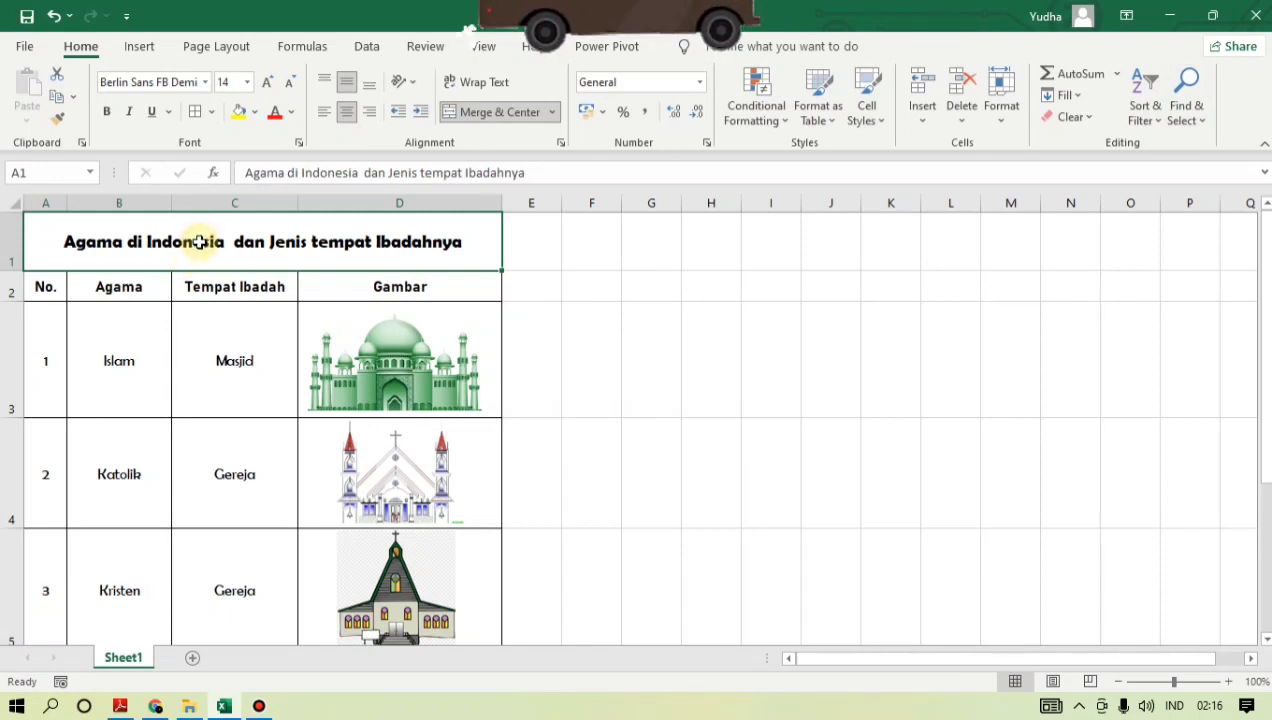
left_click(257, 116)
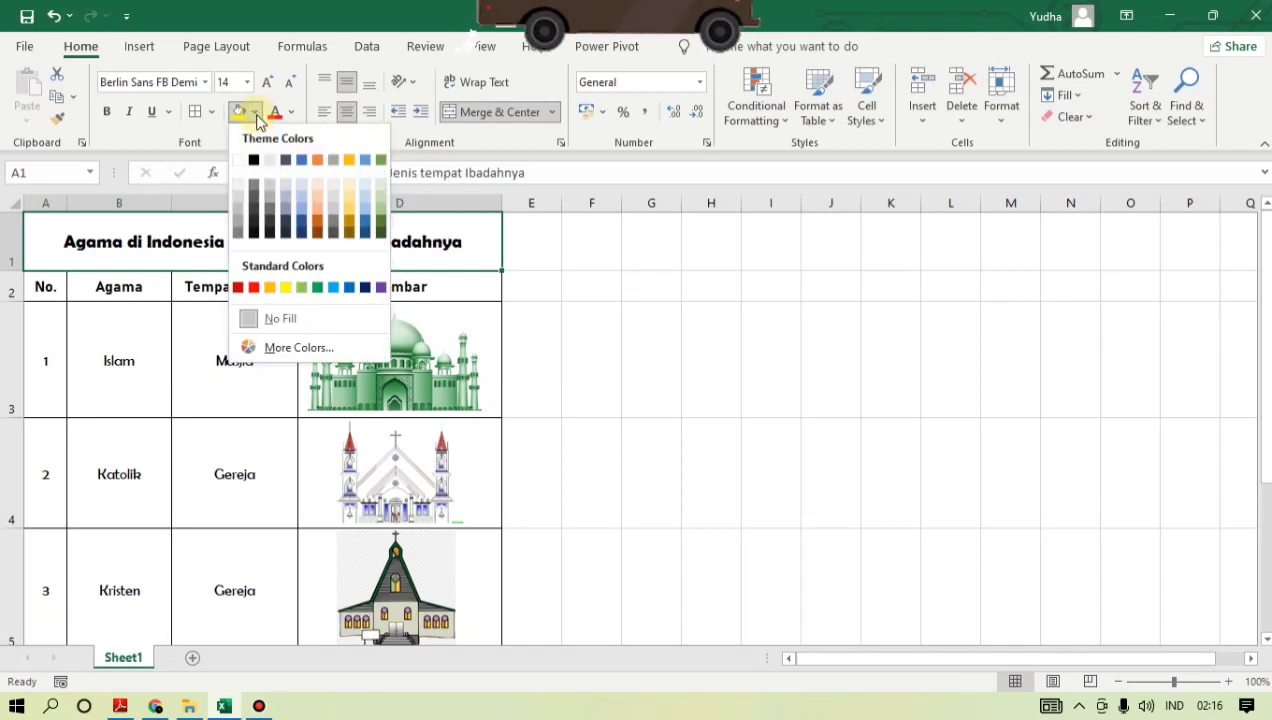
left_click(338, 288)
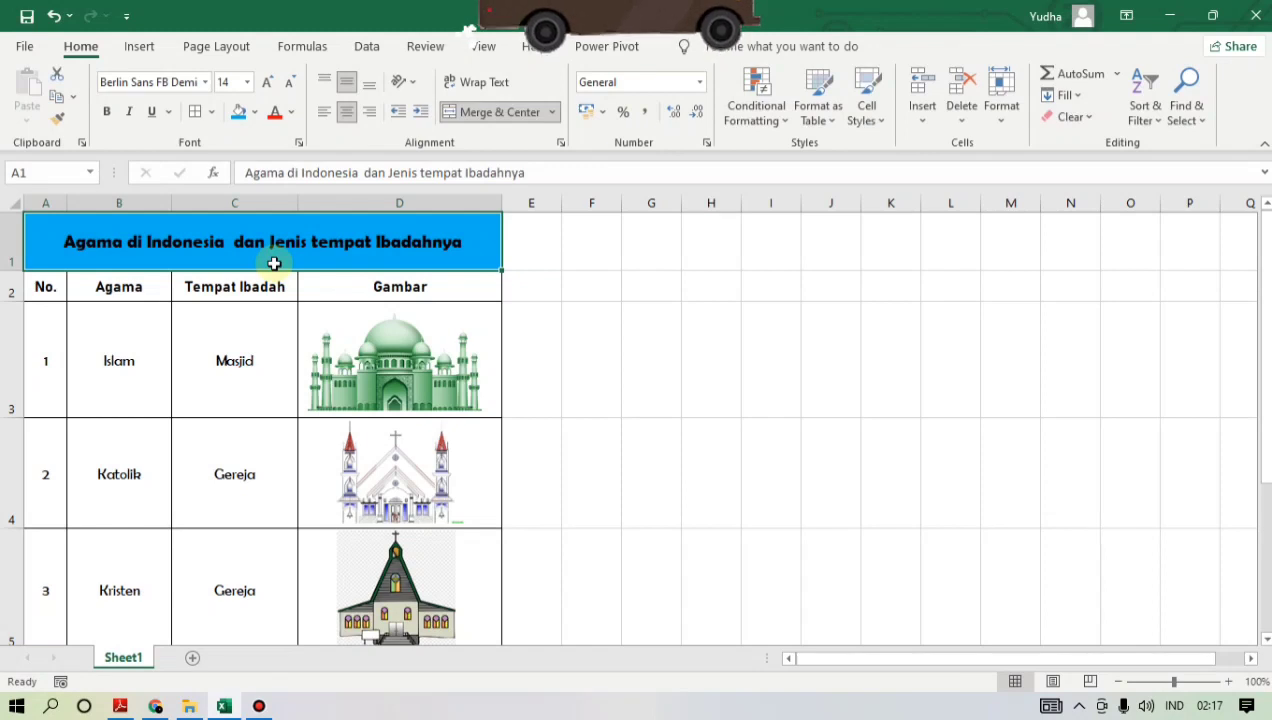
left_click(293, 115)
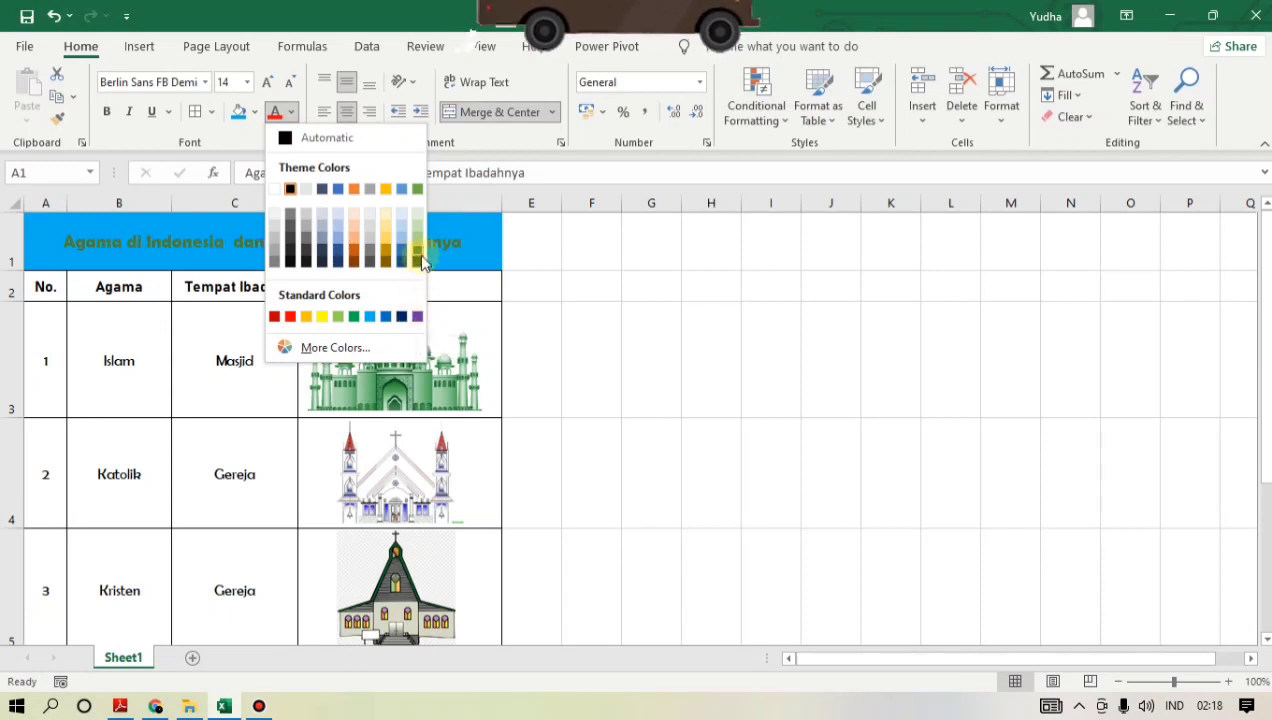
left_click(289, 317)
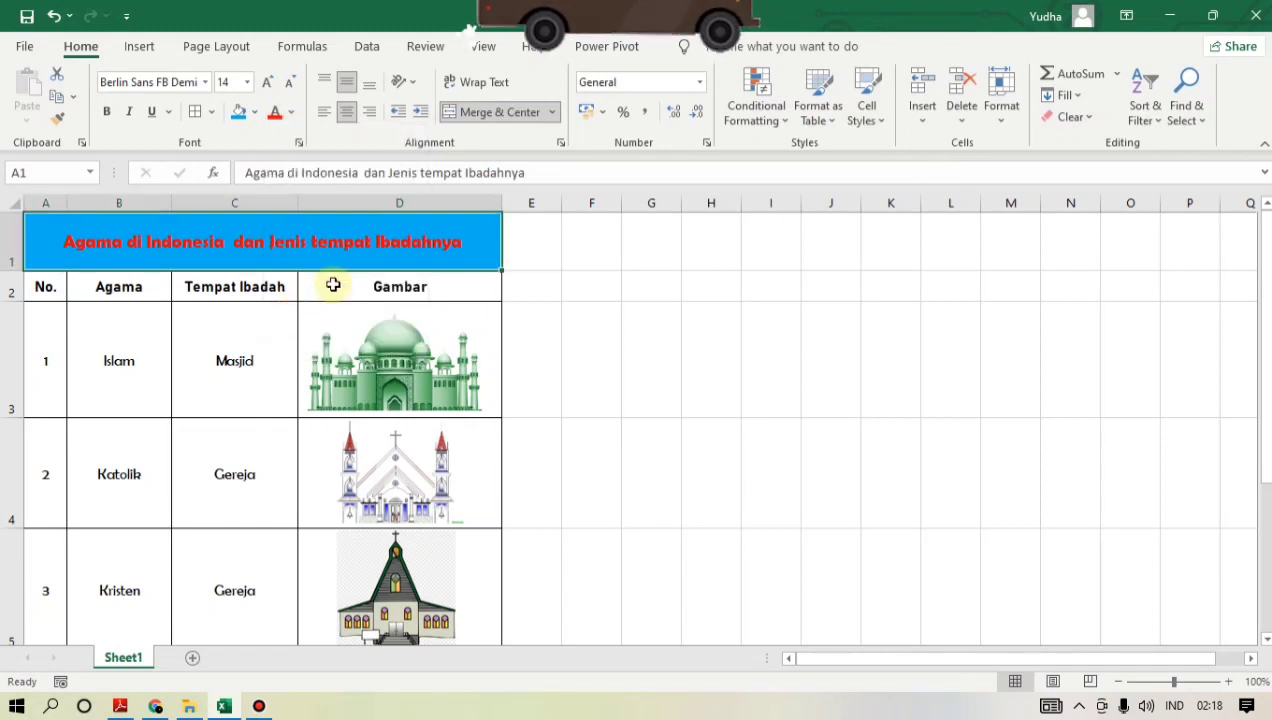
- Fill the header row A2:D2 with Gold, Accent 4 and set its text color to Purple
left_click(333, 285)
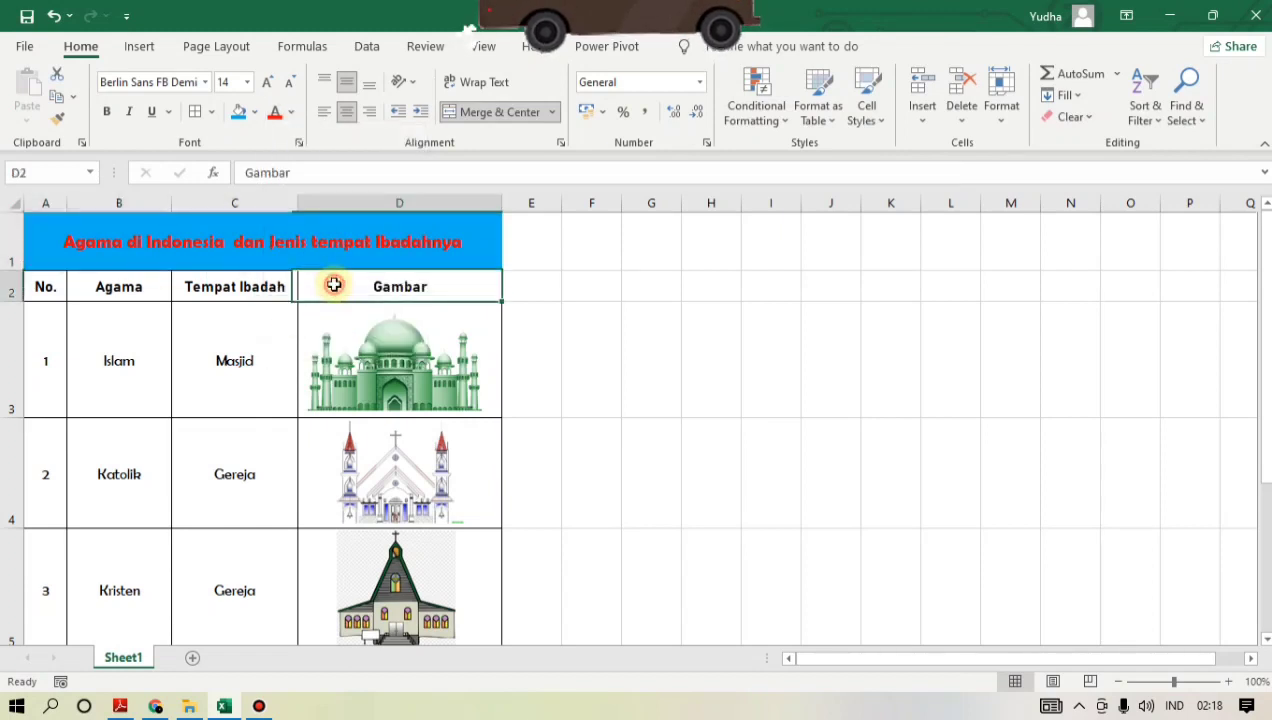
left_click(47, 290)
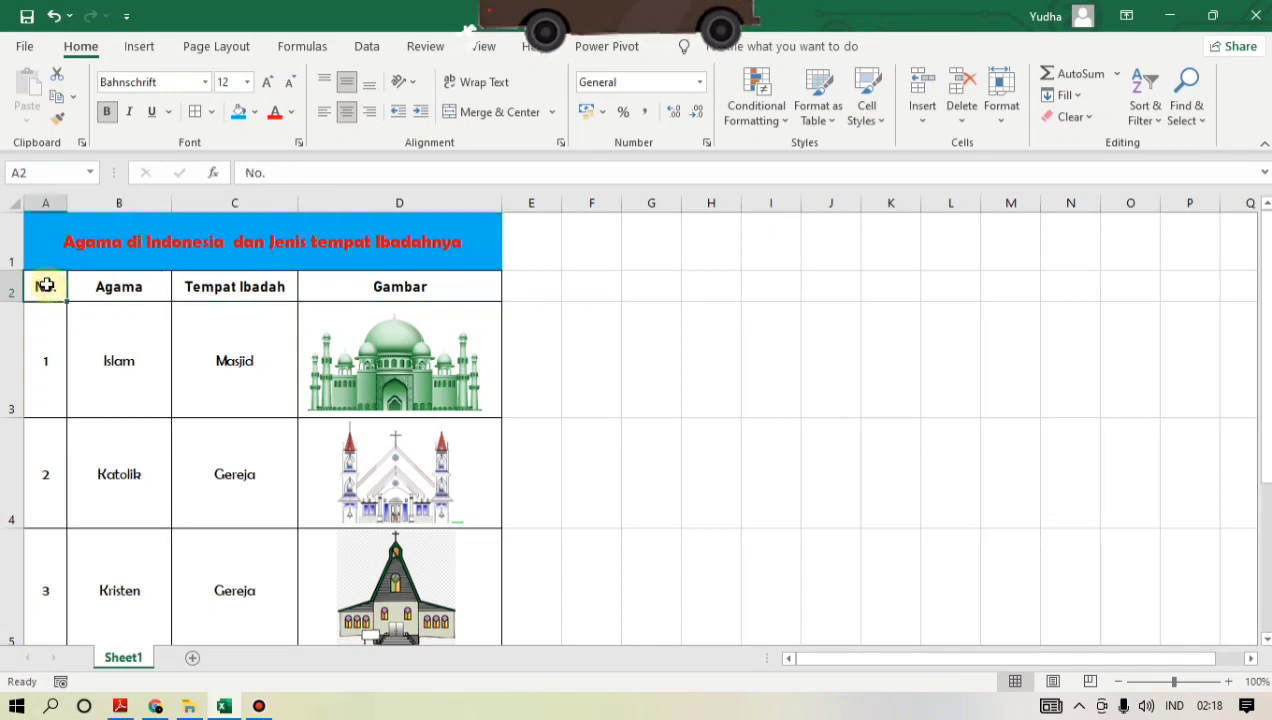
left_click_drag(46, 285, 327, 290)
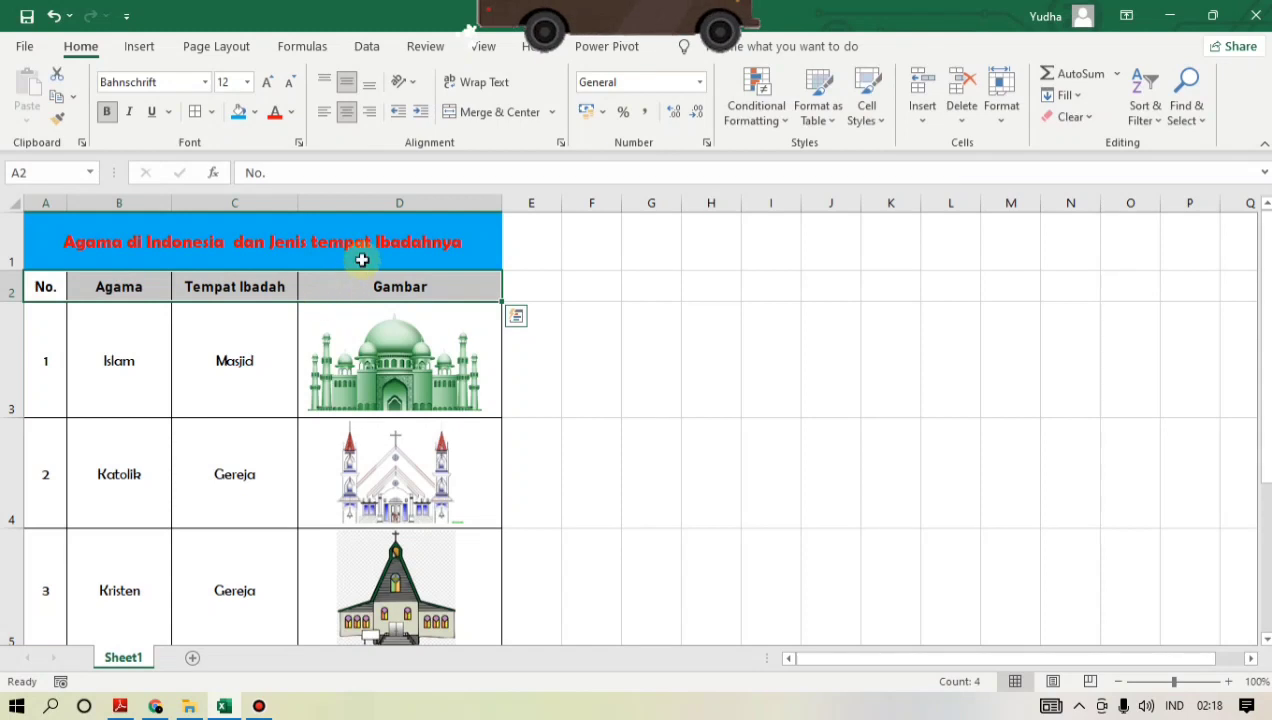
left_click(256, 117)
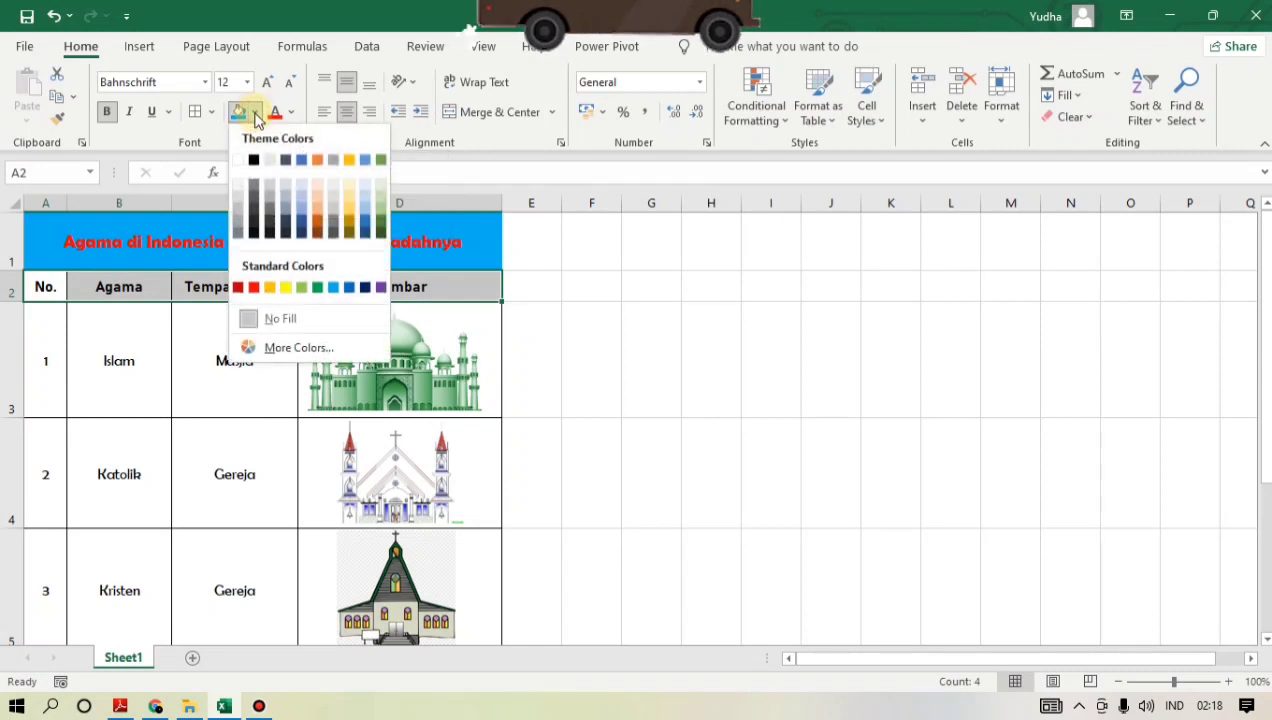
left_click(352, 161)
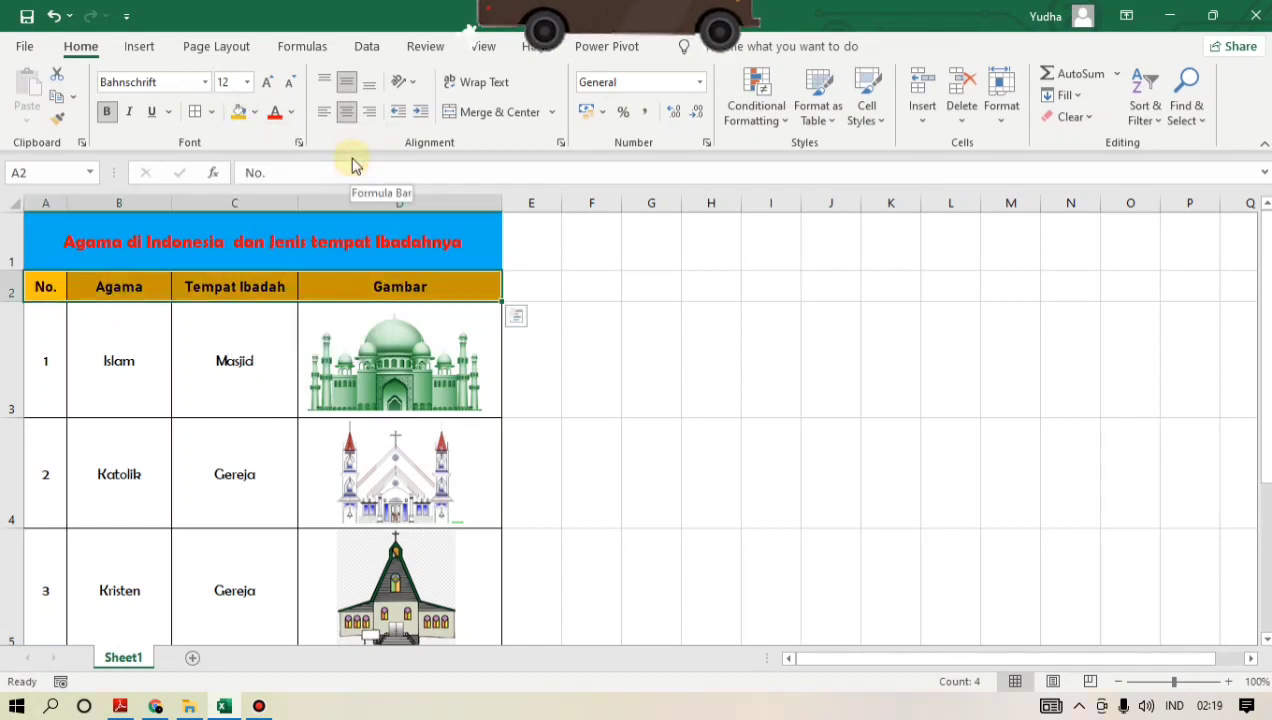
left_click(291, 113)
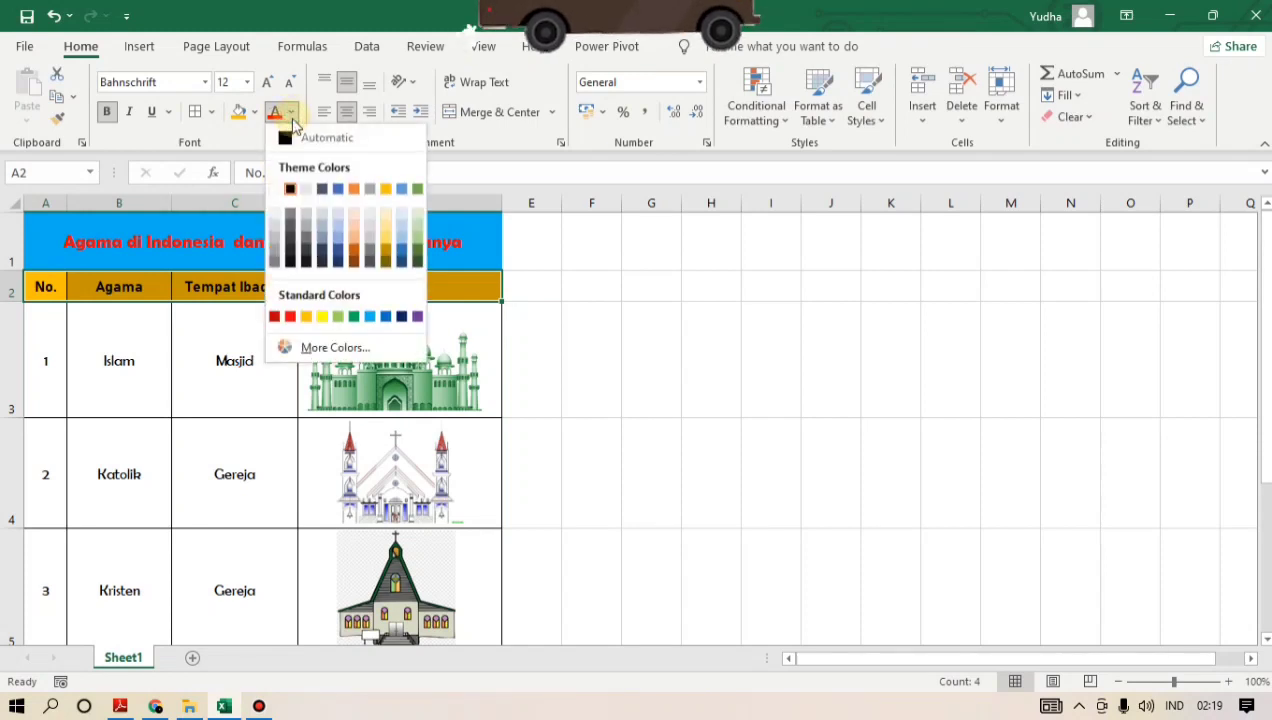
left_click(418, 318)
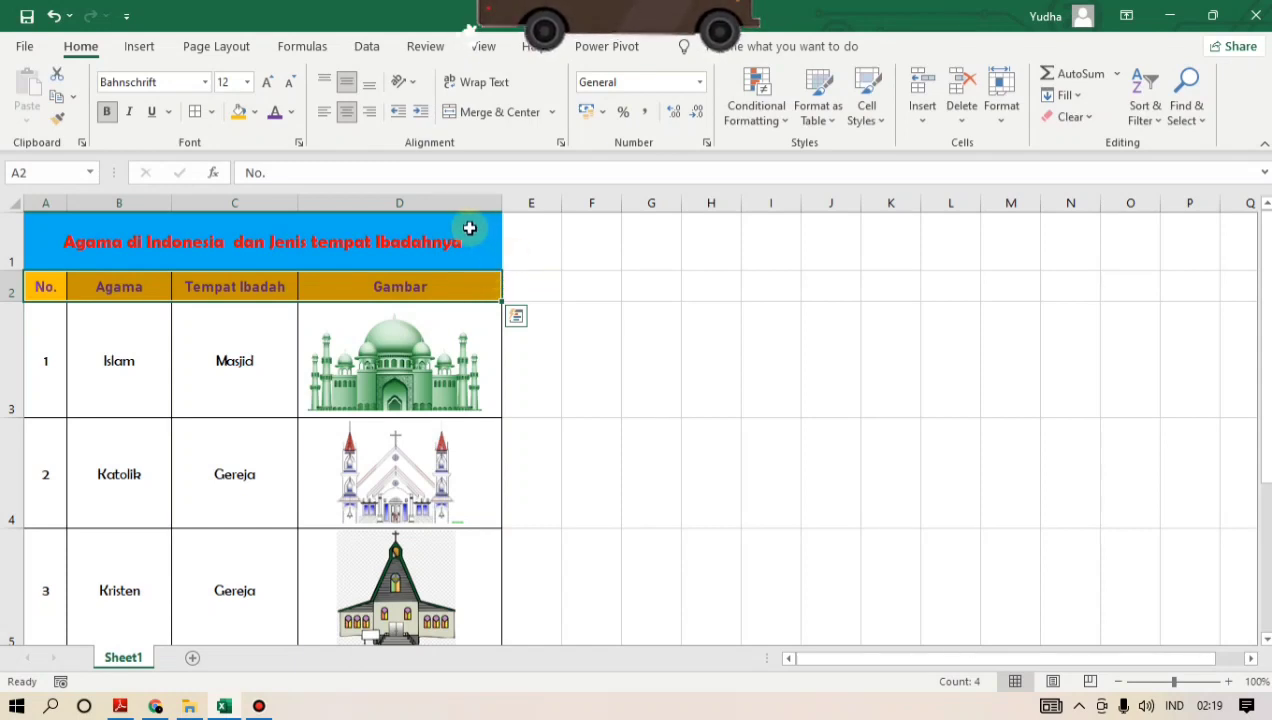
left_click(528, 358)
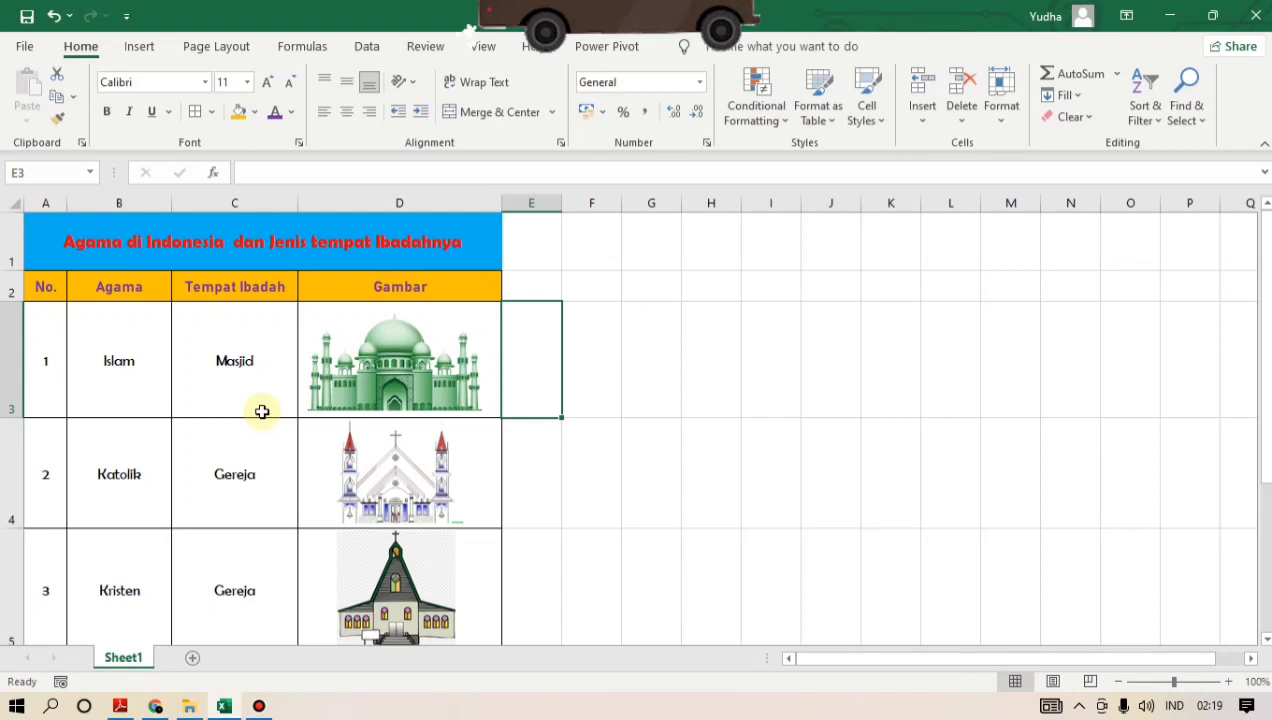
scroll(262, 411, "down", 5)
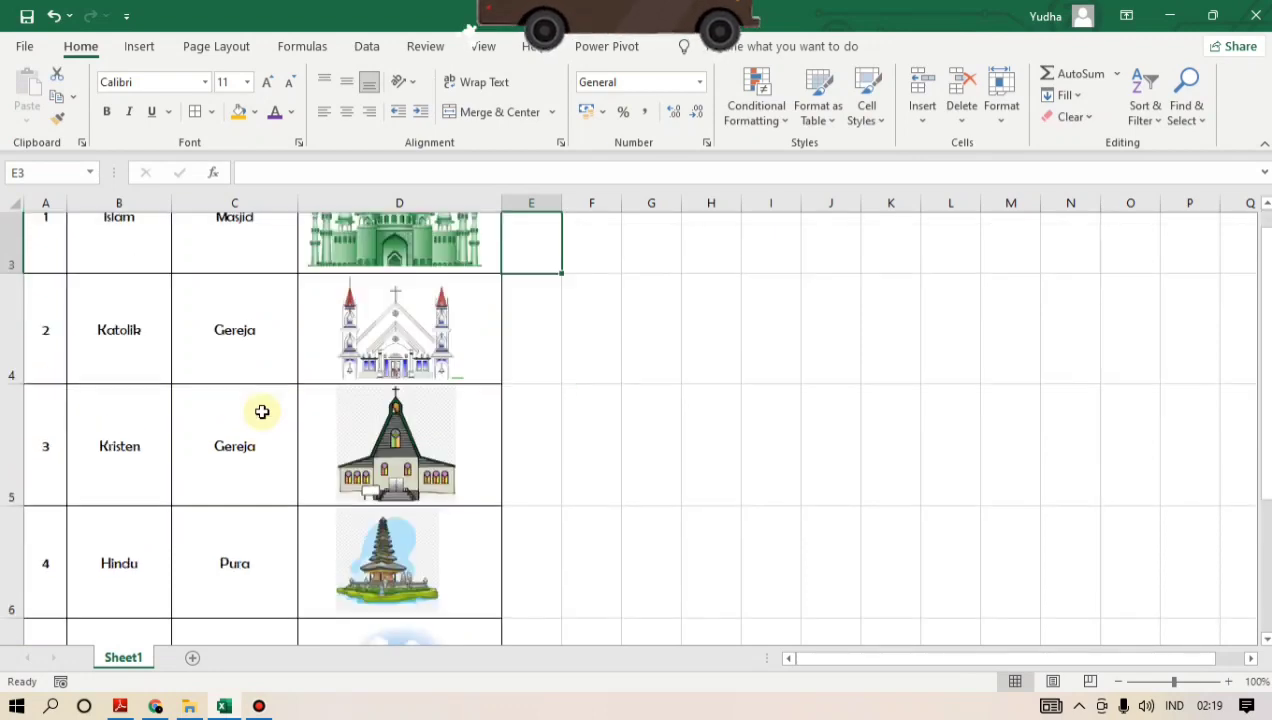
scroll(262, 411, "up", 1)
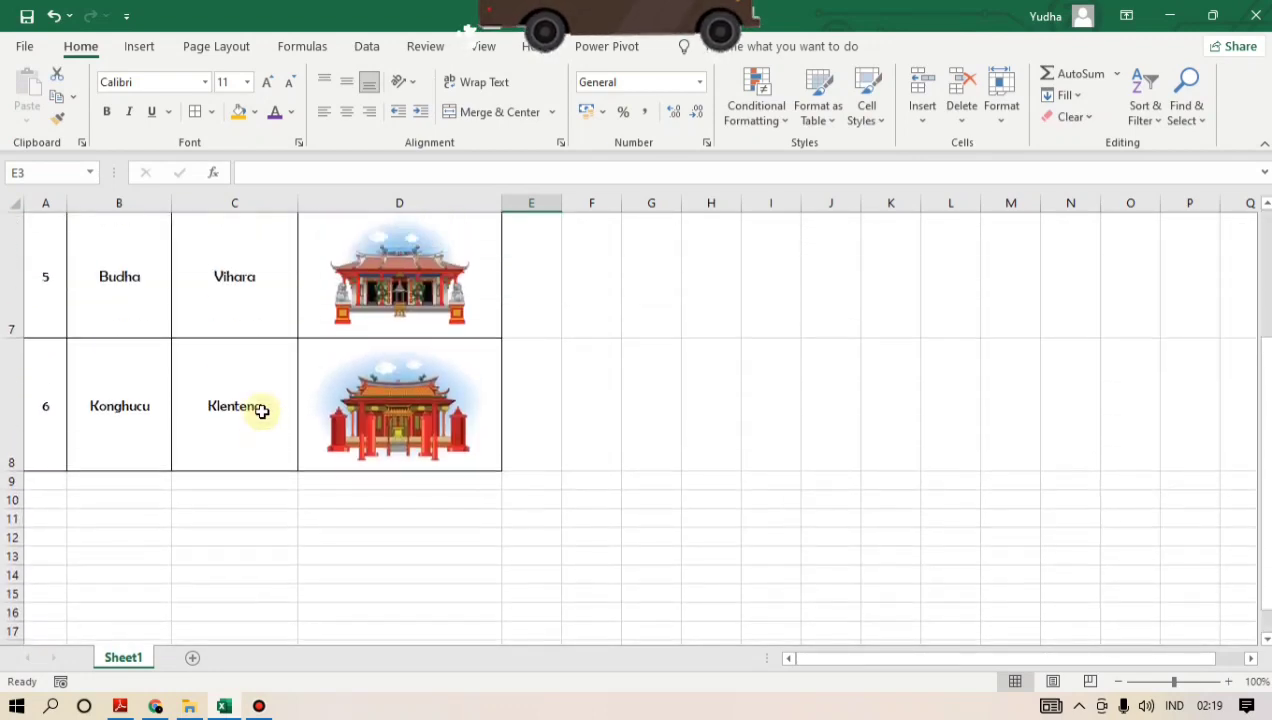
scroll(262, 411, "up", 4)
left_click(576, 328)
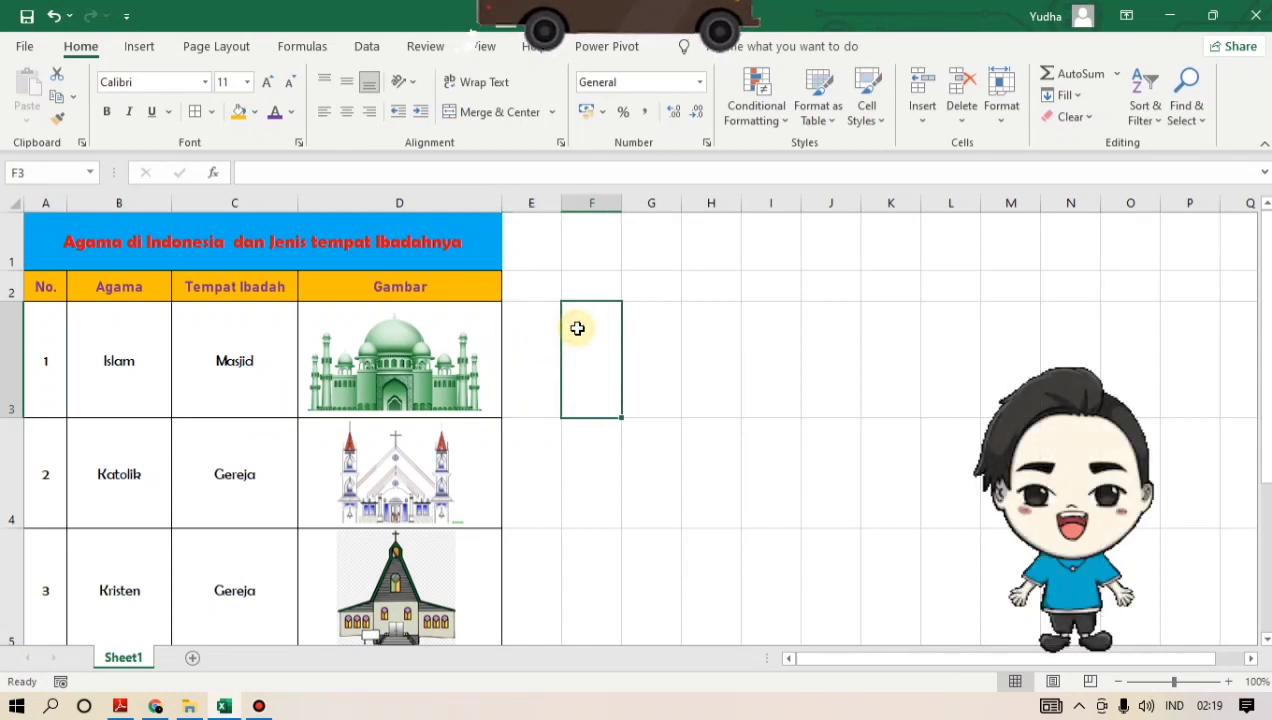
left_click(539, 367)
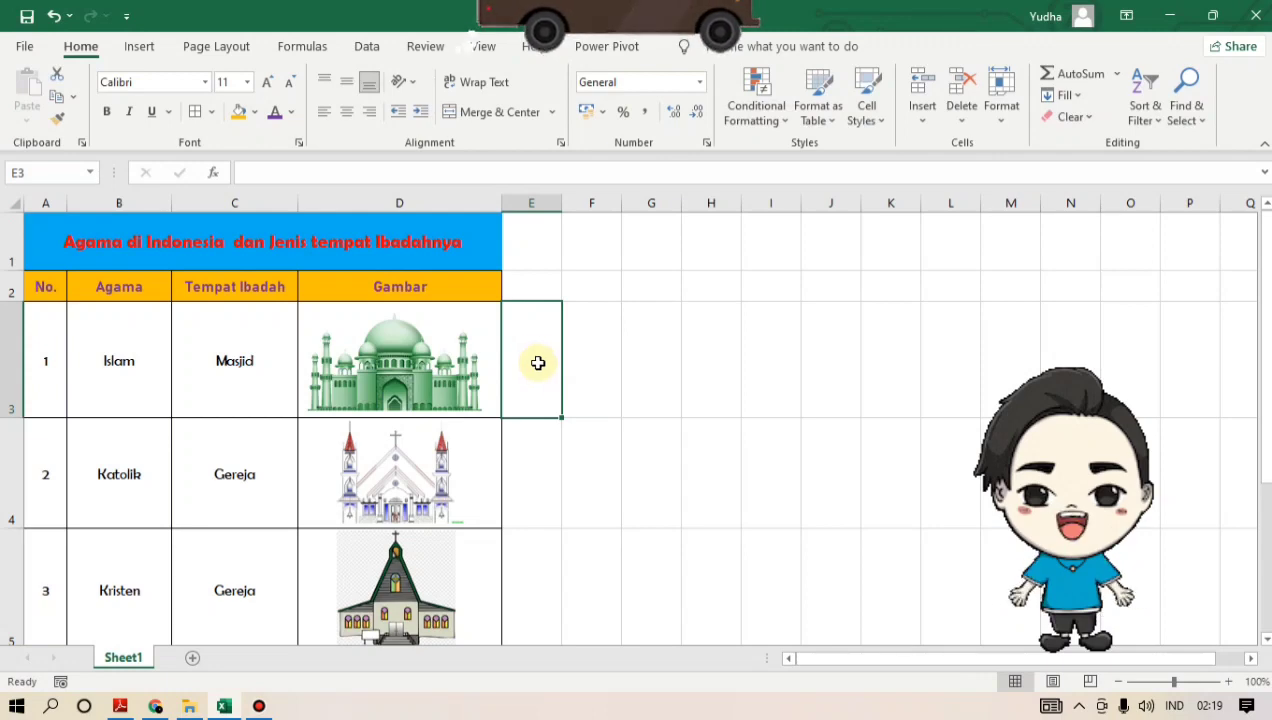
left_click(524, 287)
left_click(536, 238)
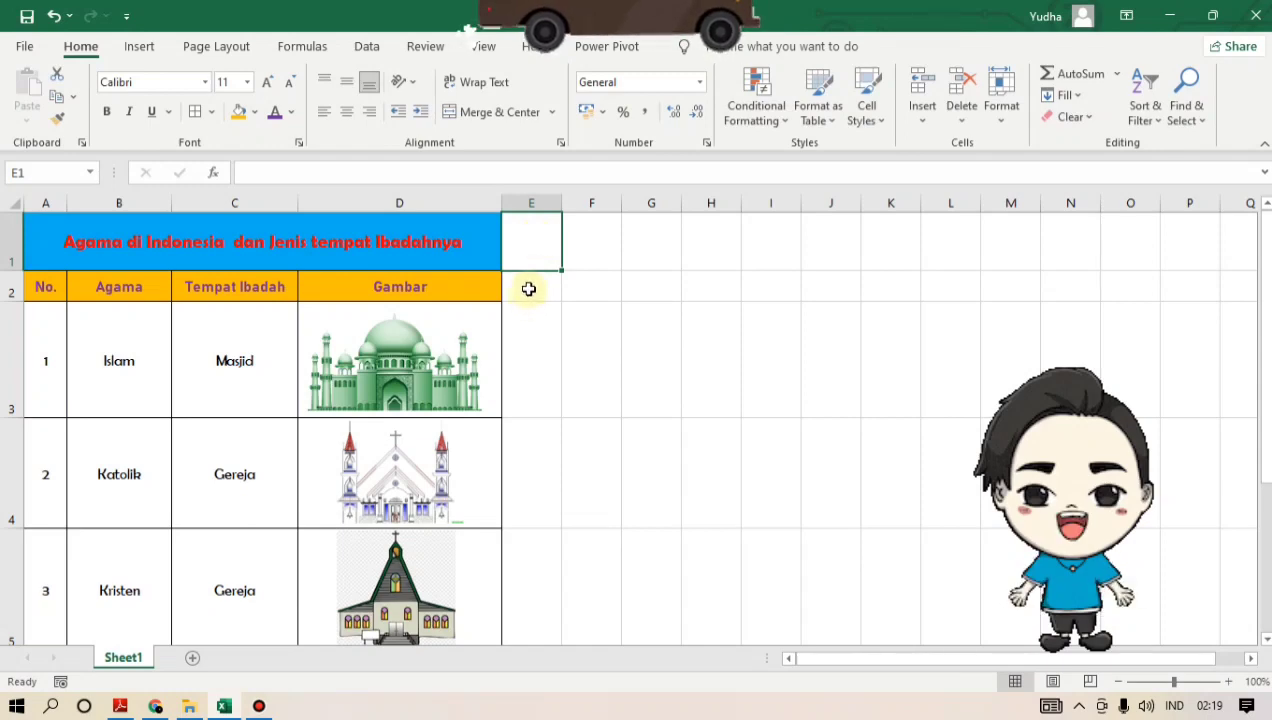
left_click(528, 288)
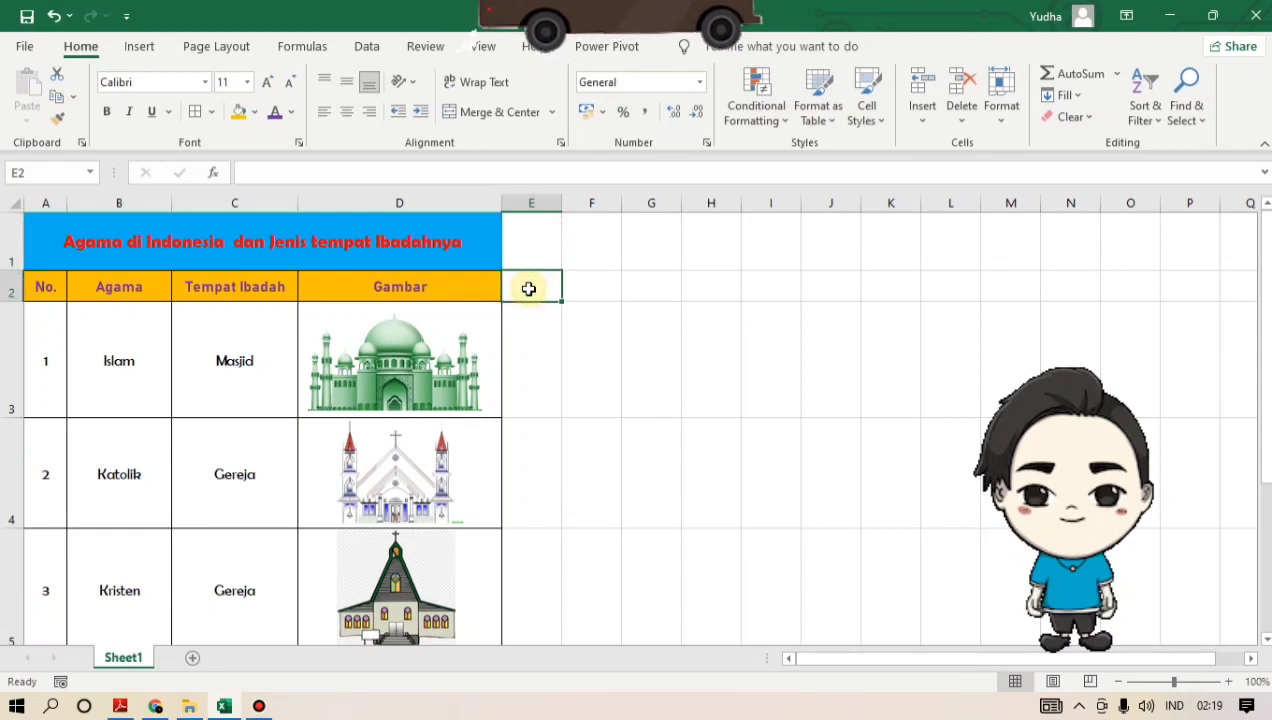